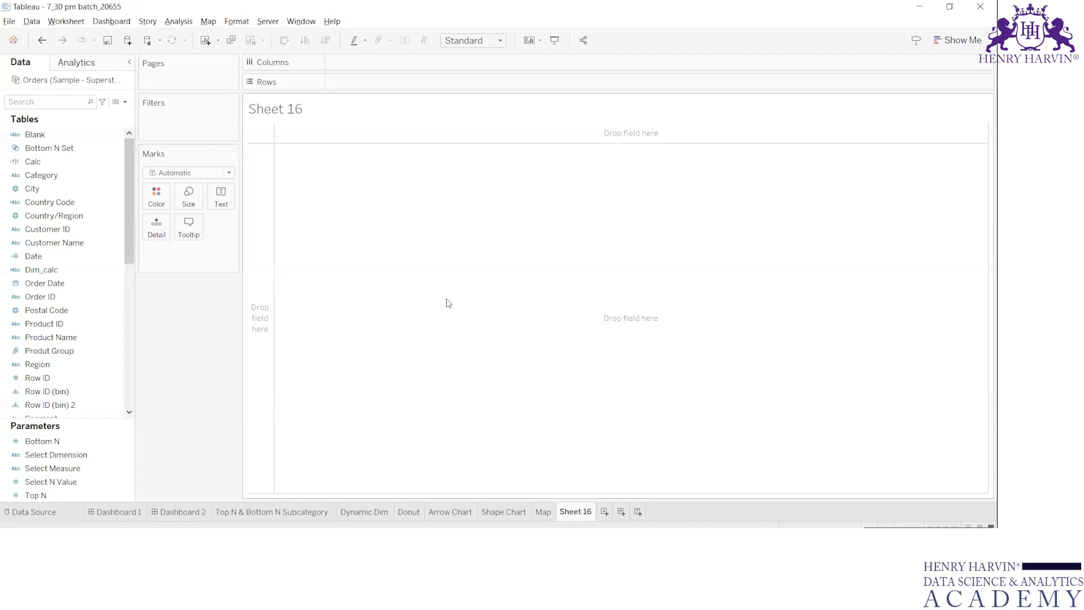
Look over the chart selection diagram in the image viewer and return to the Tableau workbook
{"action": "key", "text": "alt+Tab"}
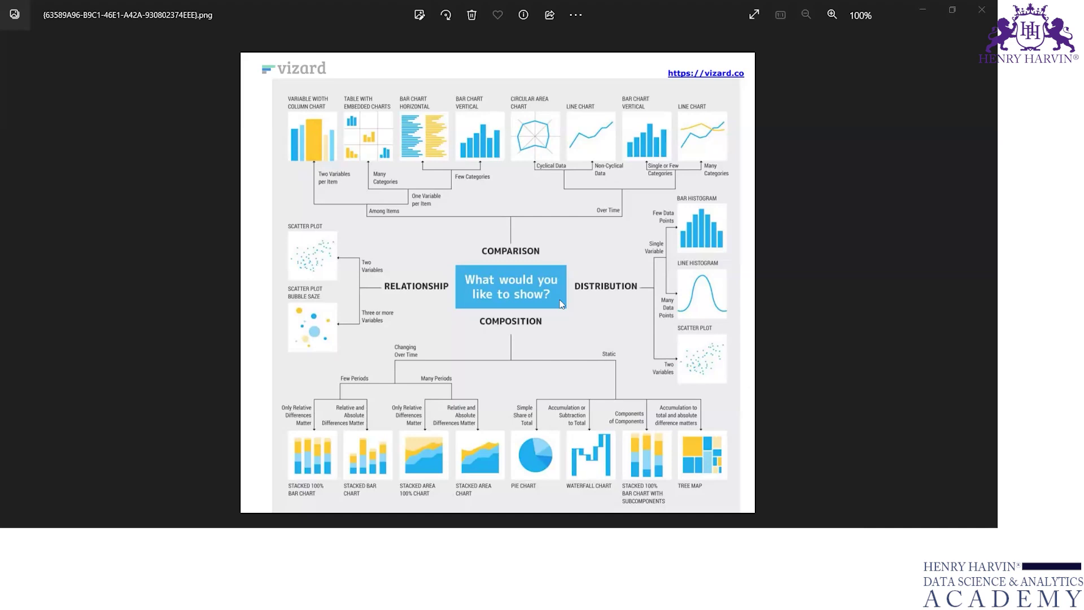
{"action": "key", "text": "alt+Tab"}
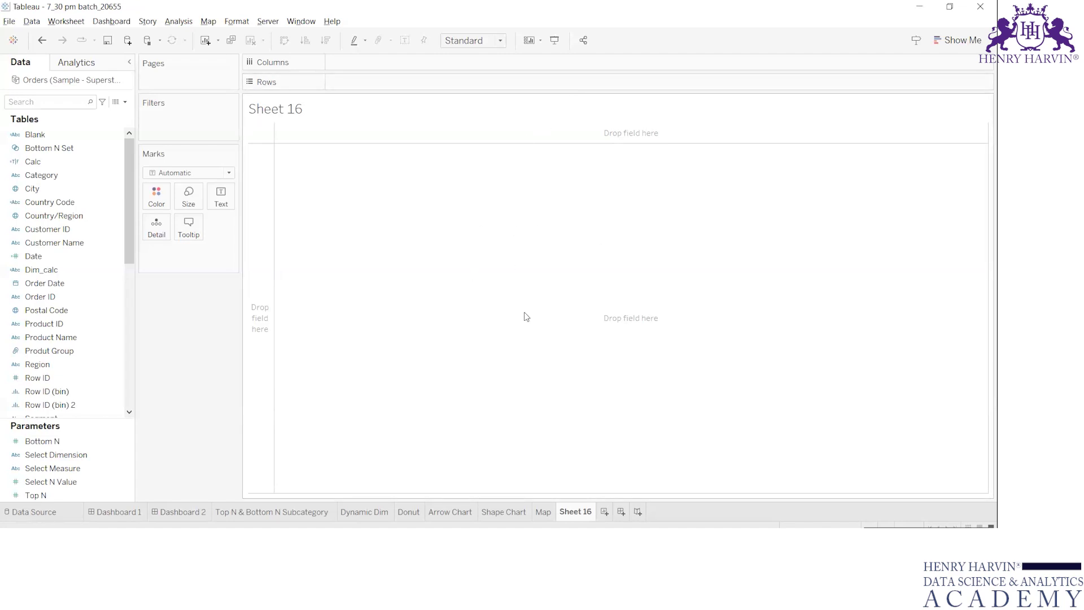
Delete the empty Sheet 16 and create a new dashboard in the workbook
{"action": "right_click", "coordinate": [580, 512]}
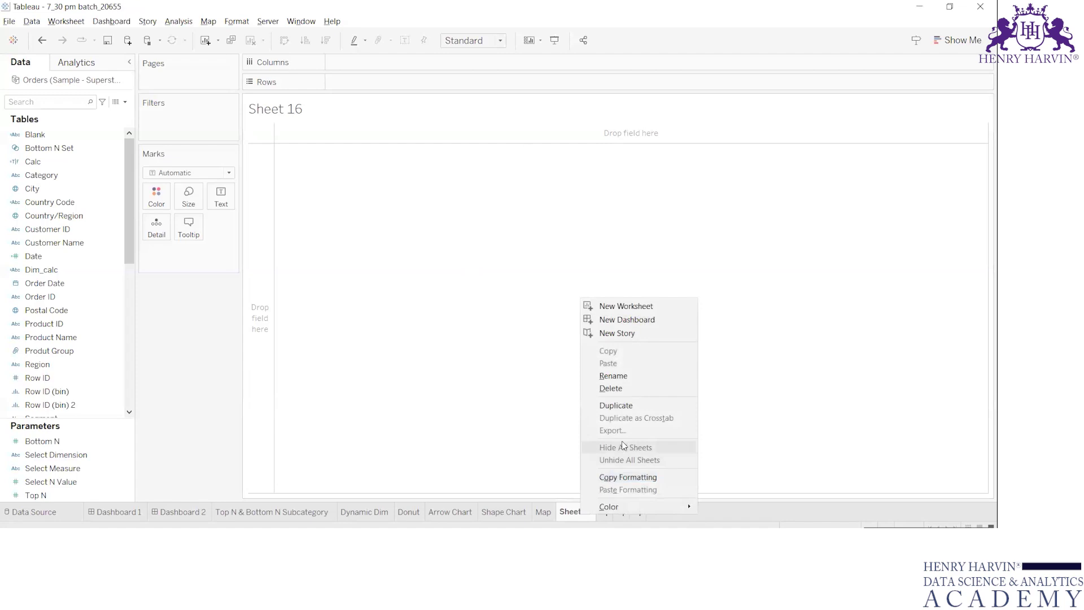
{"action": "left_click", "coordinate": [615, 388]}
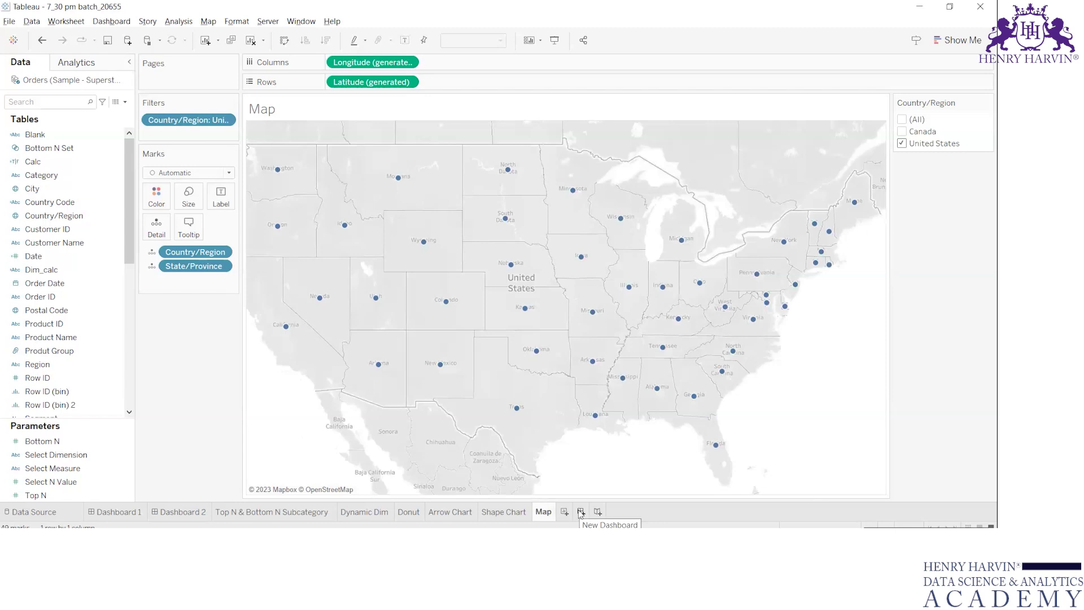
{"action": "left_click", "coordinate": [580, 512]}
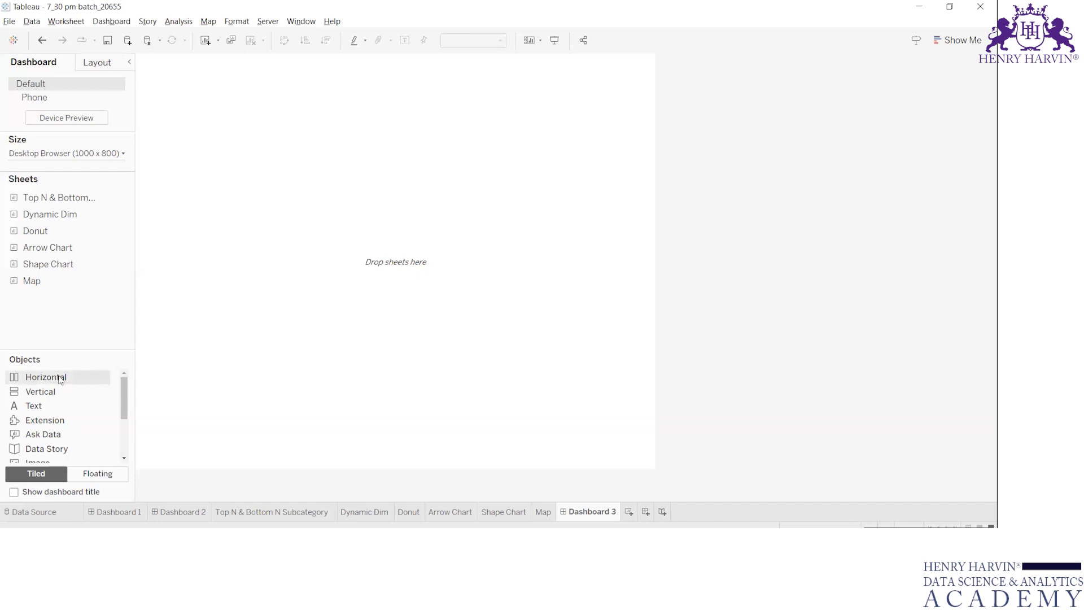
Add a horizontal container to the empty dashboard and give it a border
{"action": "left_click_drag", "start_coordinate": [60, 379], "coordinate": [337, 291]}
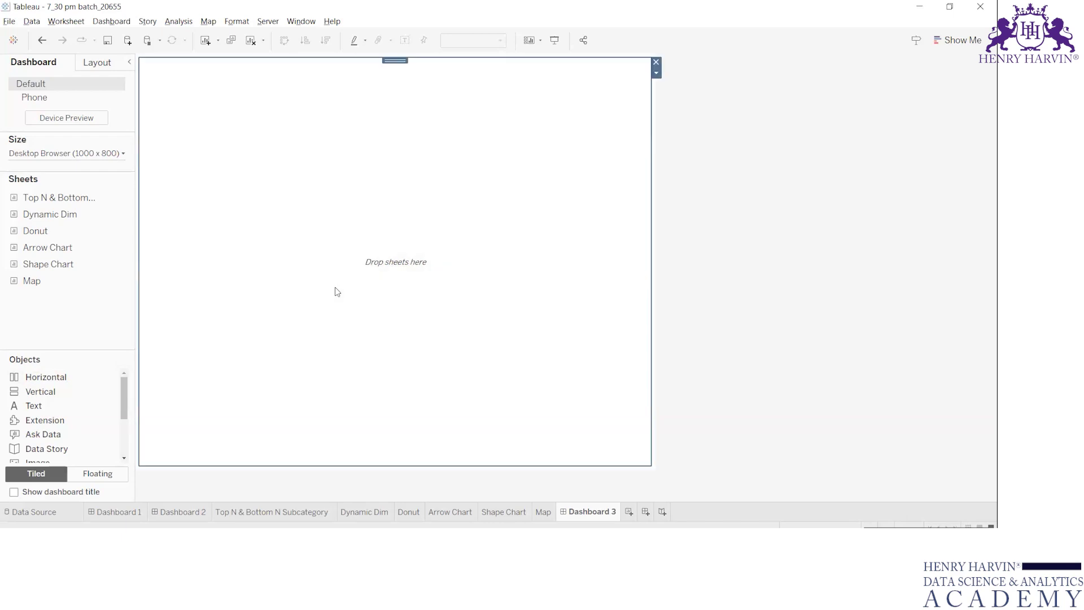
{"action": "left_click", "coordinate": [92, 64]}
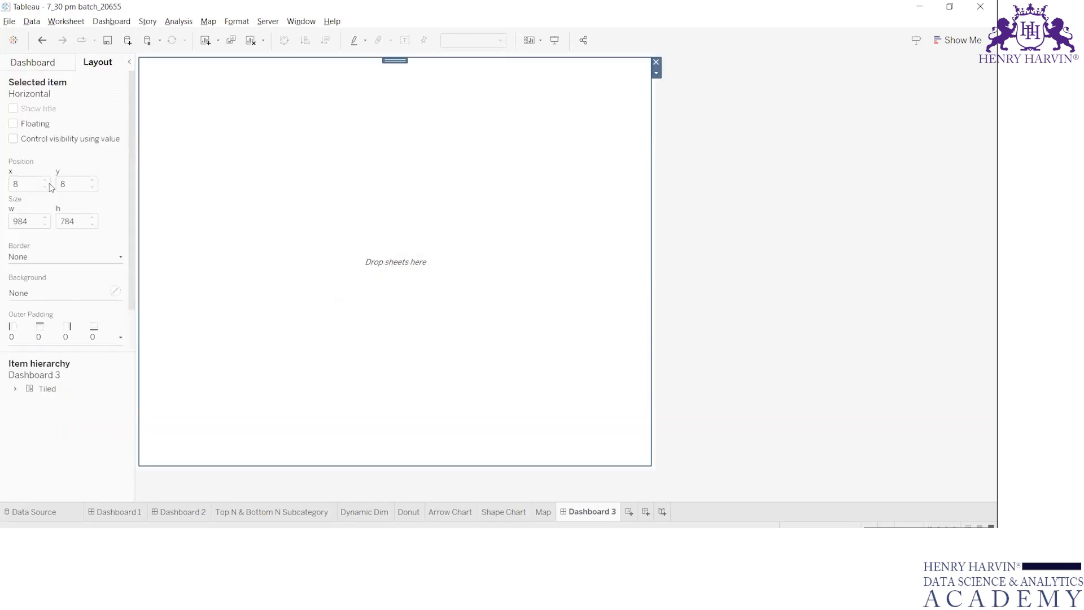
{"action": "left_click", "coordinate": [70, 260]}
{"action": "left_click", "coordinate": [23, 340]}
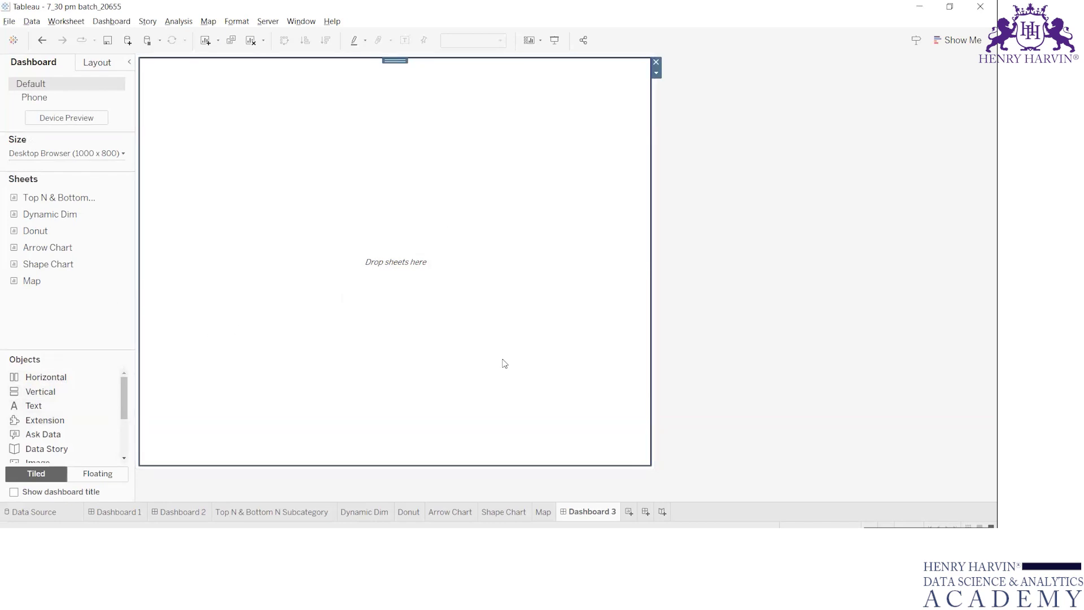
Check the dashboard's size settings and preview the bordered container in presentation mode
{"action": "left_click", "coordinate": [75, 158]}
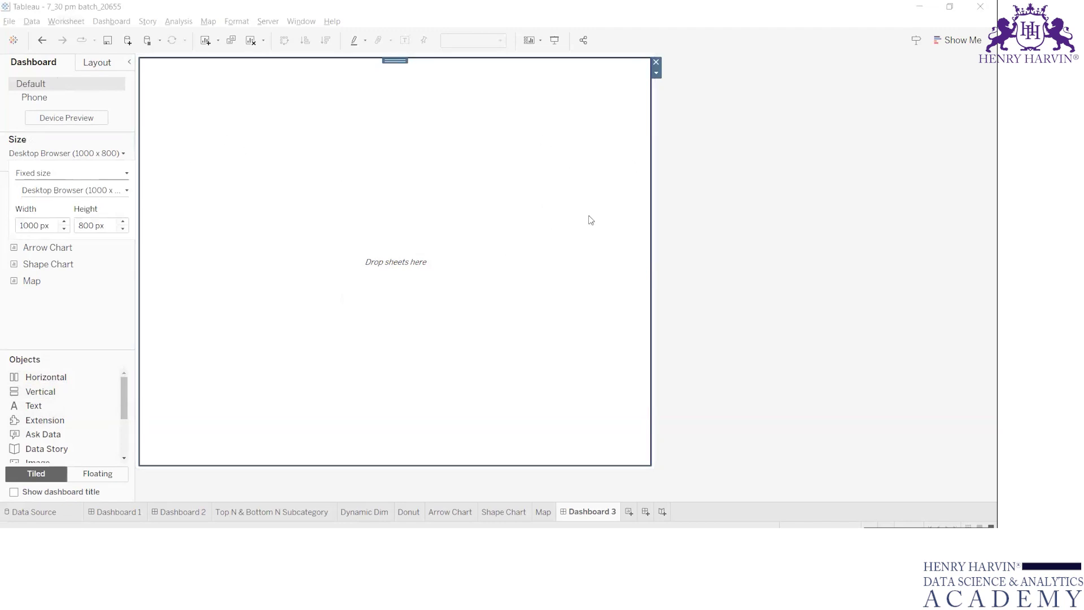
{"action": "left_click", "coordinate": [492, 157]}
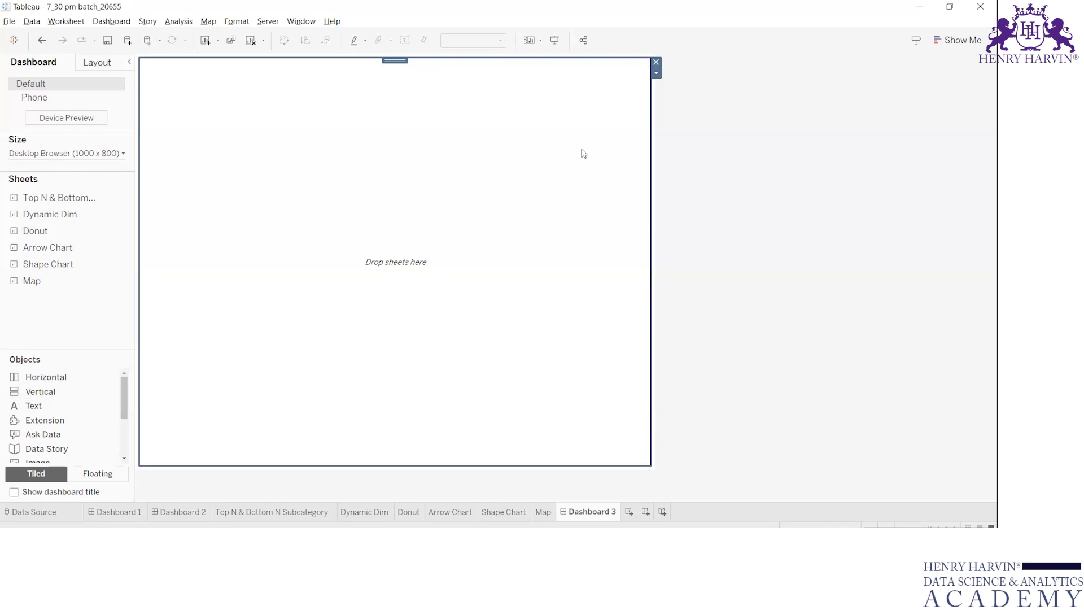
{"action": "key", "text": "F7"}
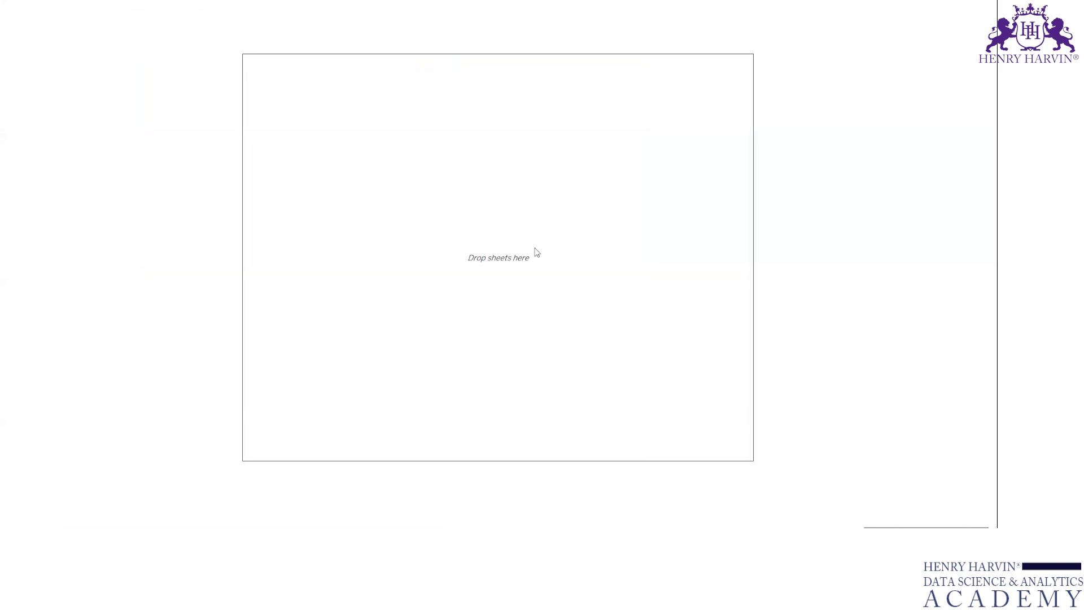
{"action": "key", "text": "F7"}
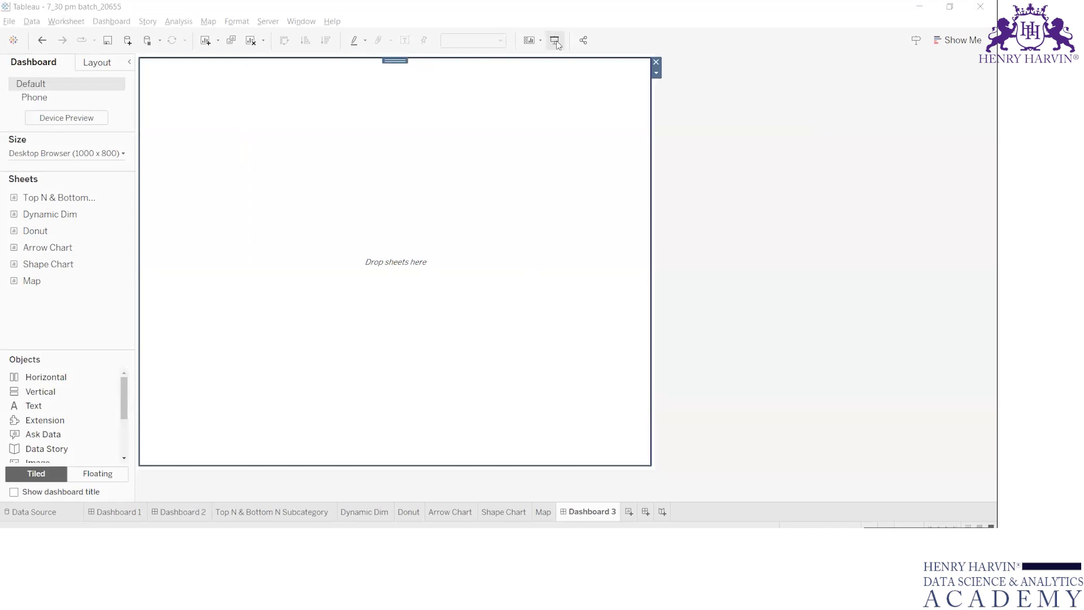
Switch to the Word requirements document and examine the layout table's title, refresh, last 6 month metric, view and filter cells
{"action": "left_click", "coordinate": [733, 300]}
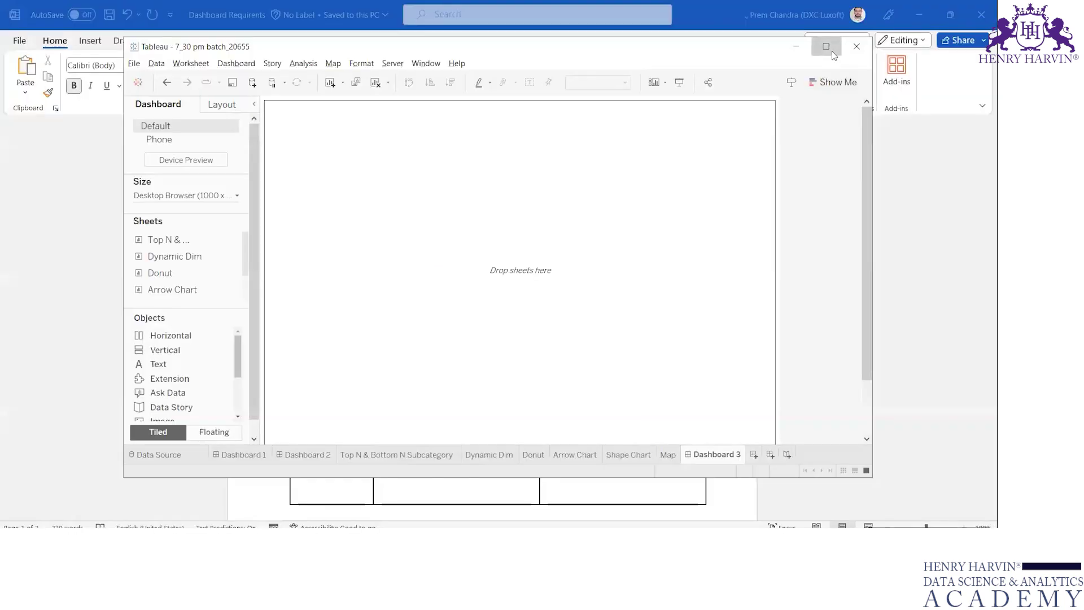
{"action": "left_click", "coordinate": [831, 51]}
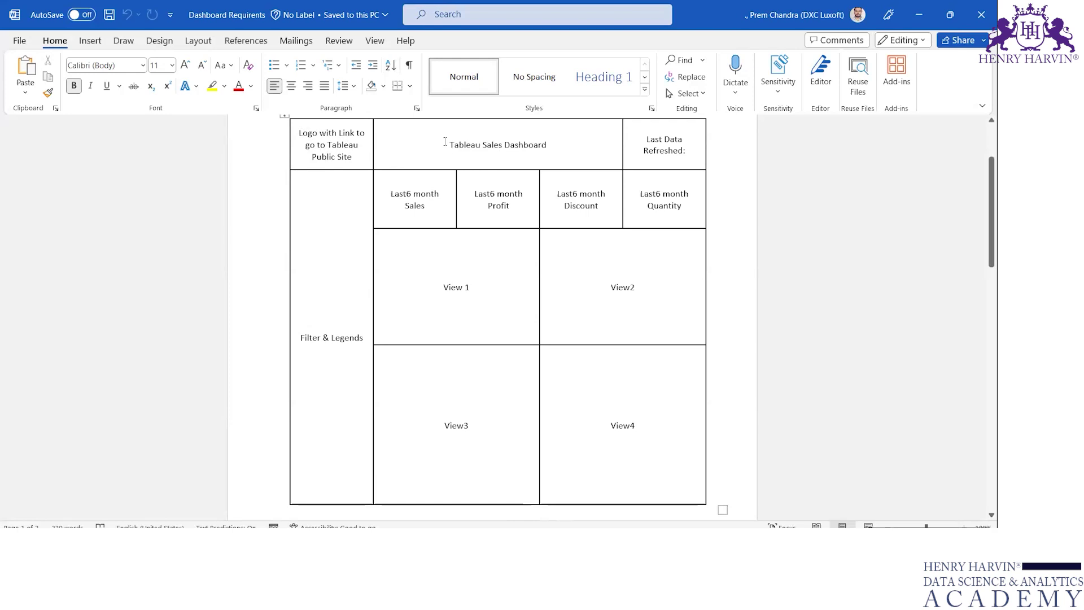
{"action": "left_click_drag", "start_coordinate": [445, 142], "coordinate": [557, 148]}
{"action": "left_click", "coordinate": [756, 232]}
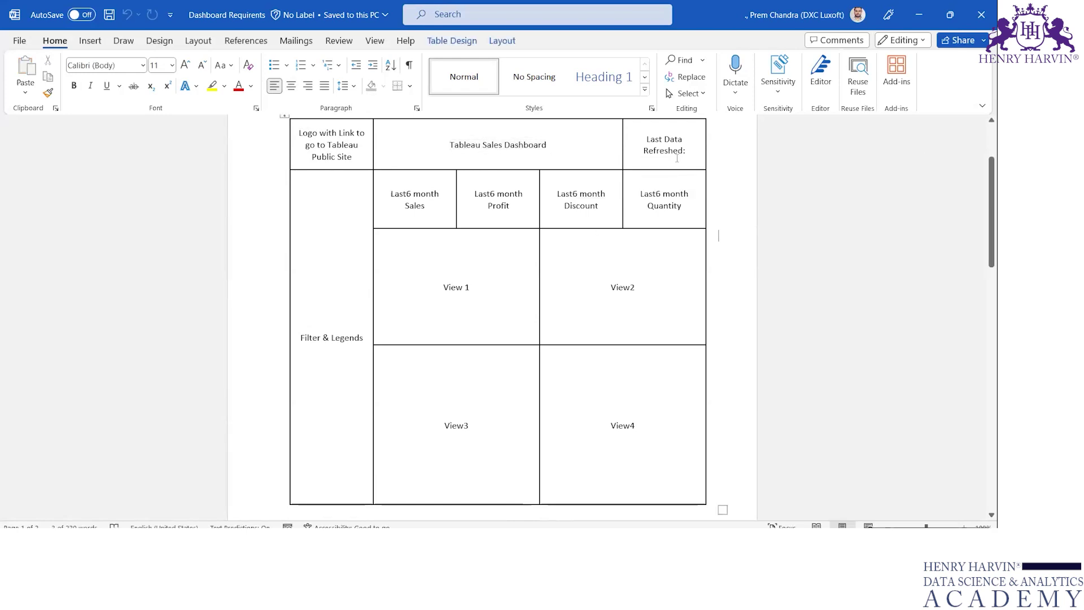
{"action": "left_click_drag", "start_coordinate": [647, 140], "coordinate": [688, 156]}
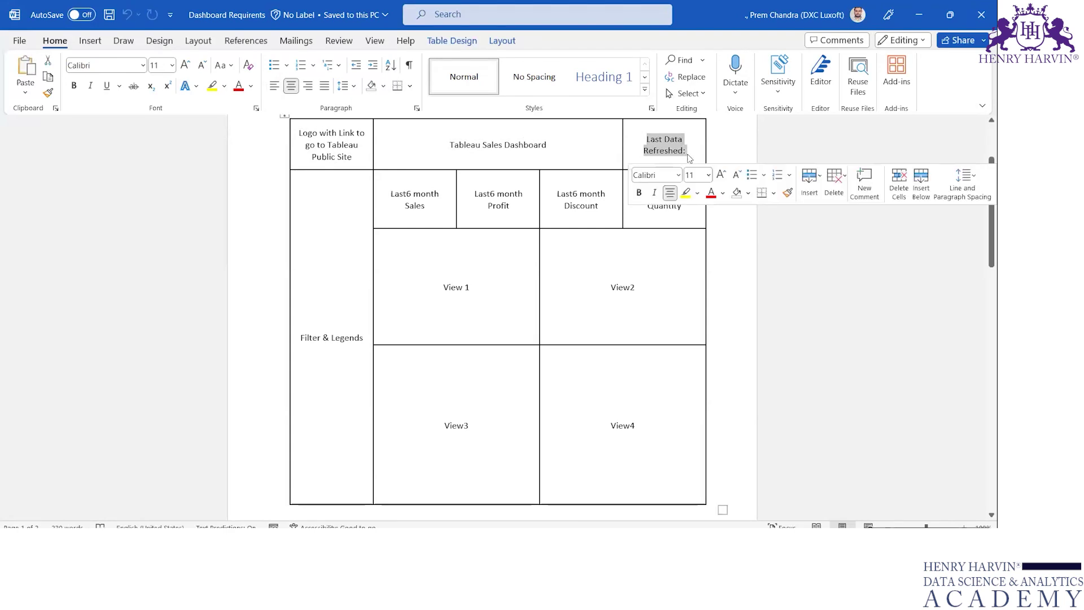
{"action": "left_click", "coordinate": [401, 197]}
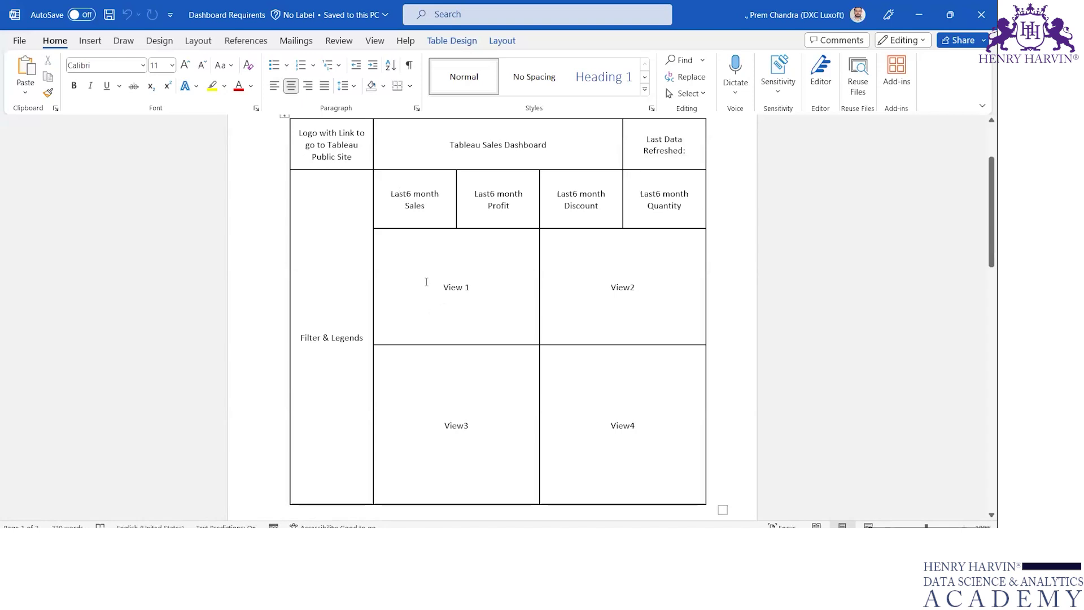
{"action": "left_click_drag", "start_coordinate": [426, 281], "coordinate": [638, 425]}
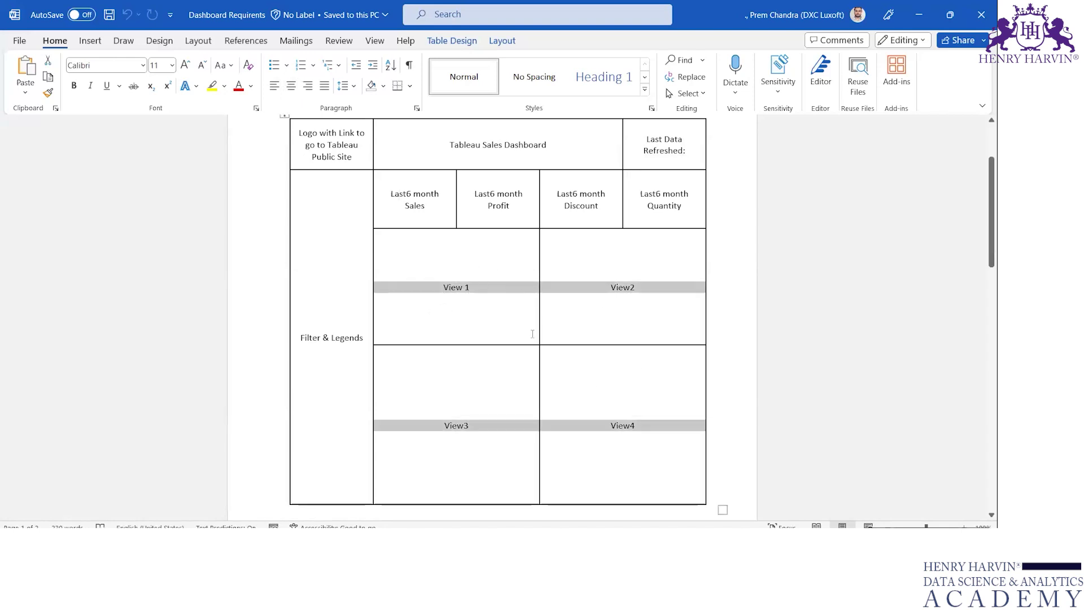
{"action": "left_click", "coordinate": [485, 292]}
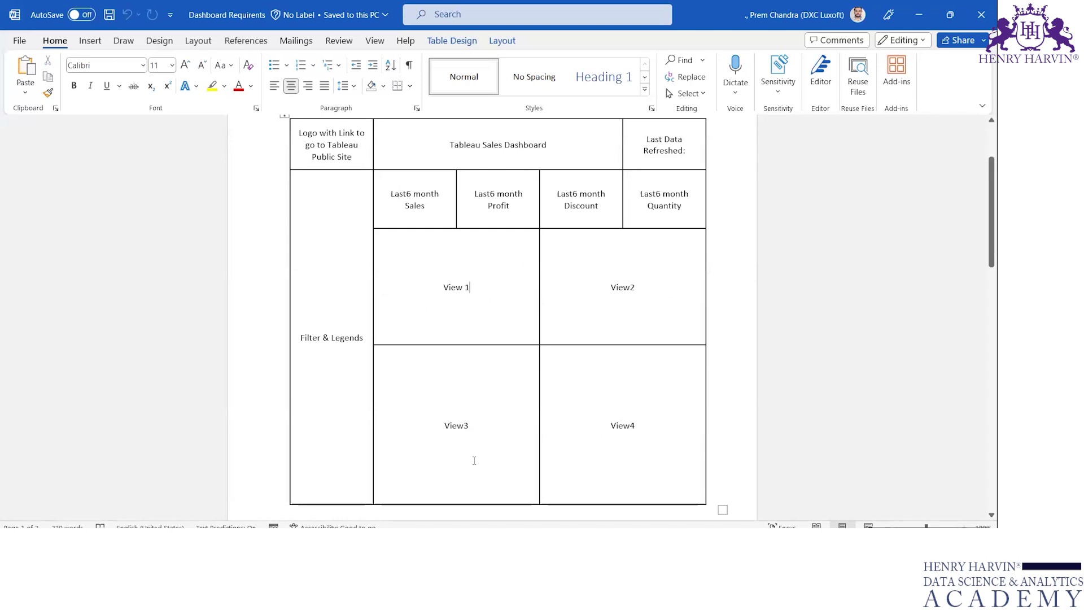
{"action": "left_click_drag", "start_coordinate": [323, 338], "coordinate": [350, 378]}
{"action": "left_click", "coordinate": [356, 281]}
{"action": "left_click_drag", "start_coordinate": [680, 212], "coordinate": [420, 179]}
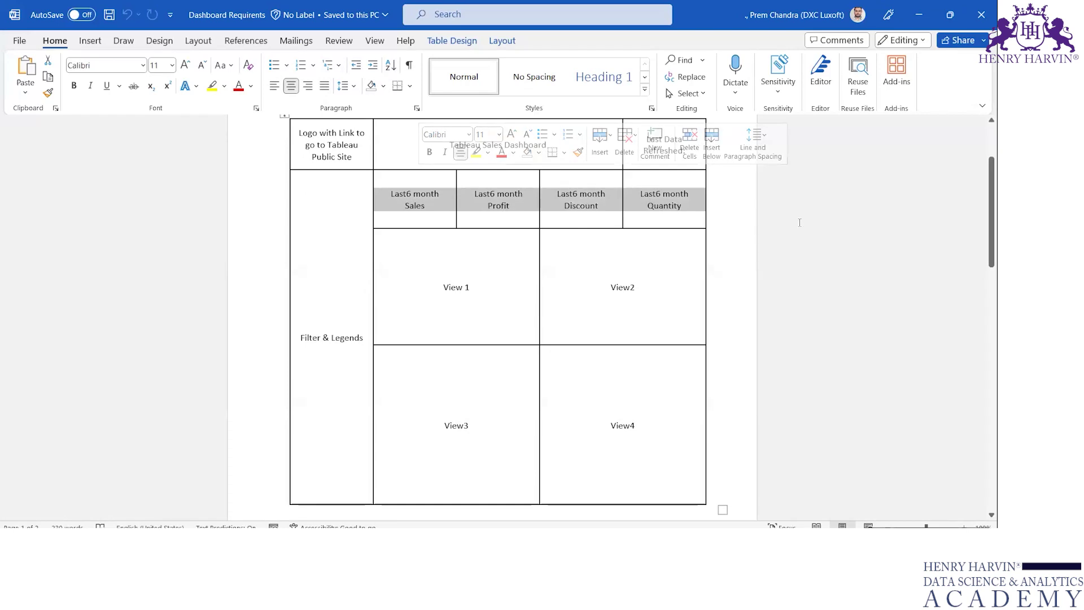
{"action": "left_click", "coordinate": [719, 220]}
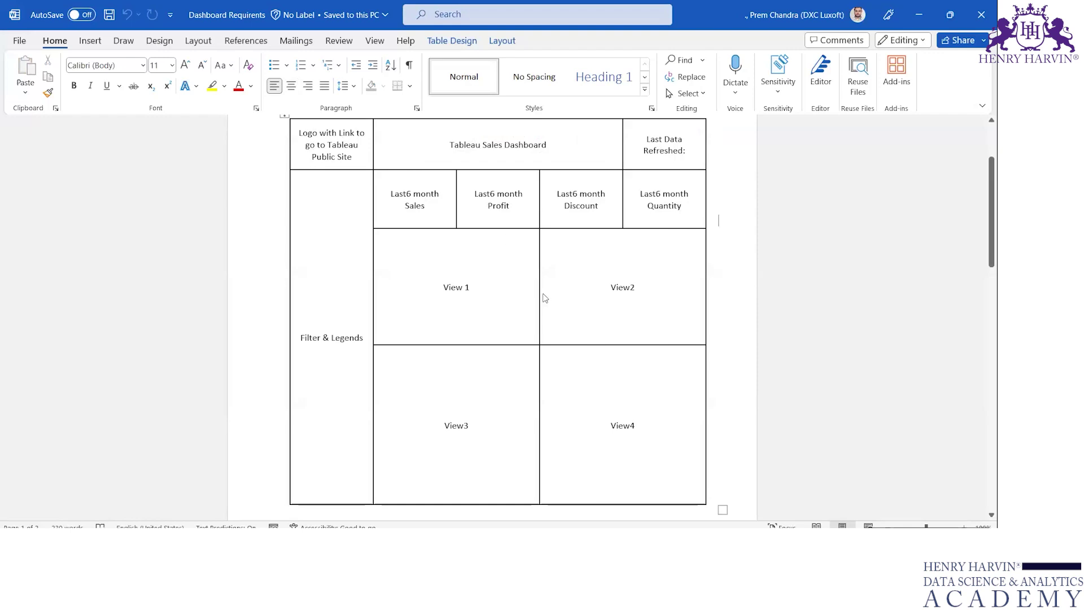
Switch back to Tableau and review the preset fixed sizes available for the dashboard
{"action": "key", "text": "alt+Tab"}
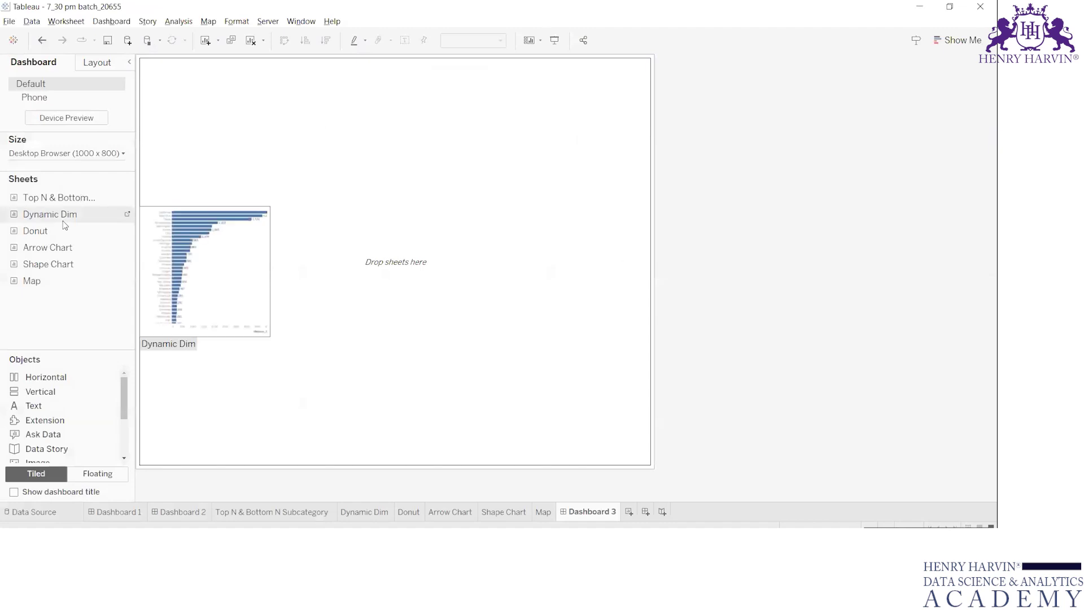
{"action": "left_click", "coordinate": [304, 145]}
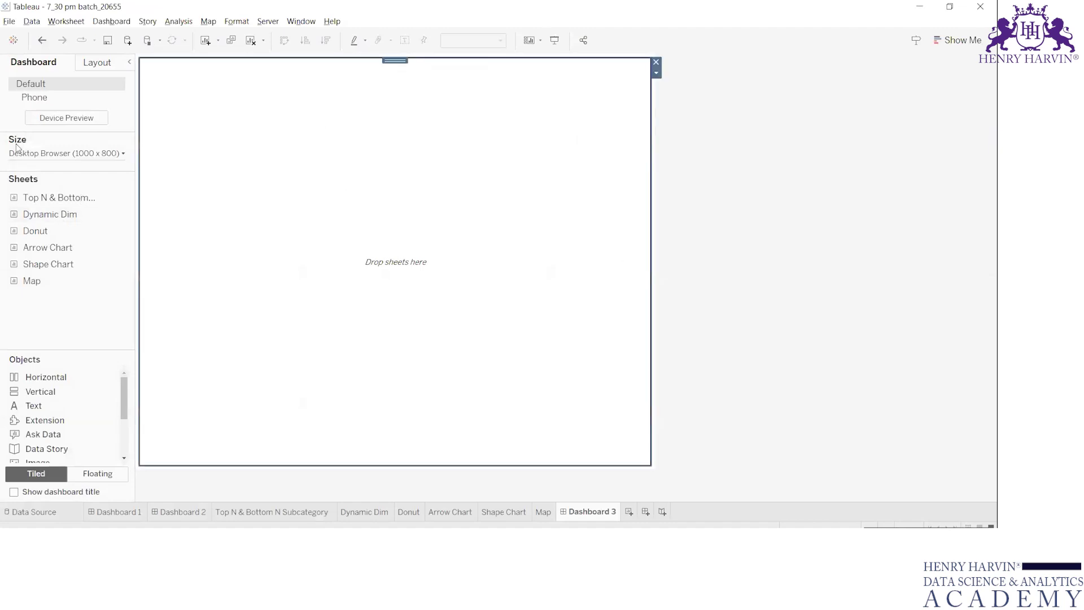
{"action": "left_click", "coordinate": [94, 152]}
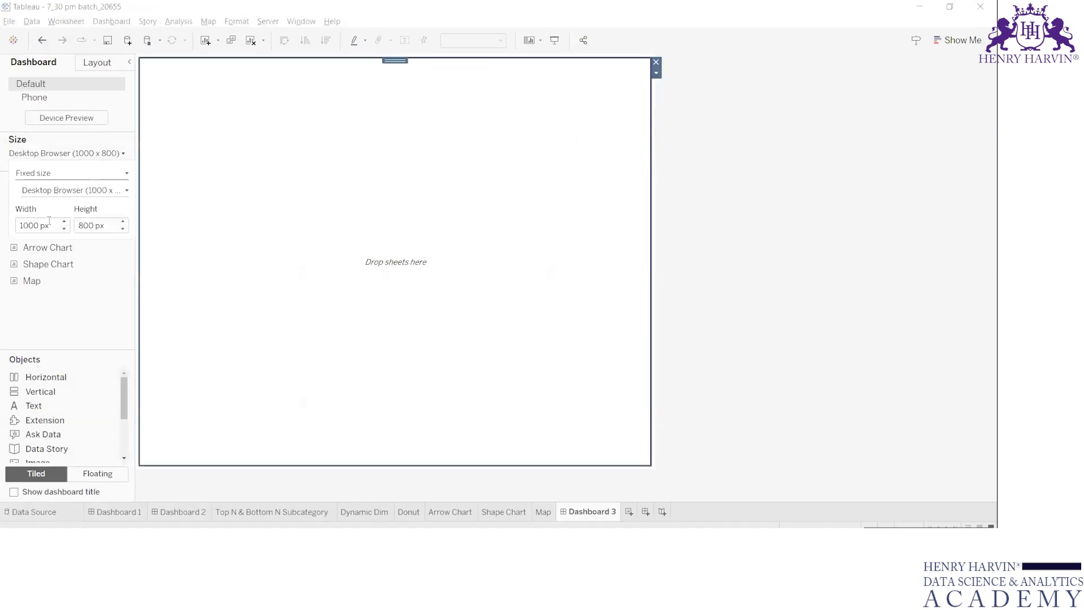
{"action": "left_click", "coordinate": [103, 190]}
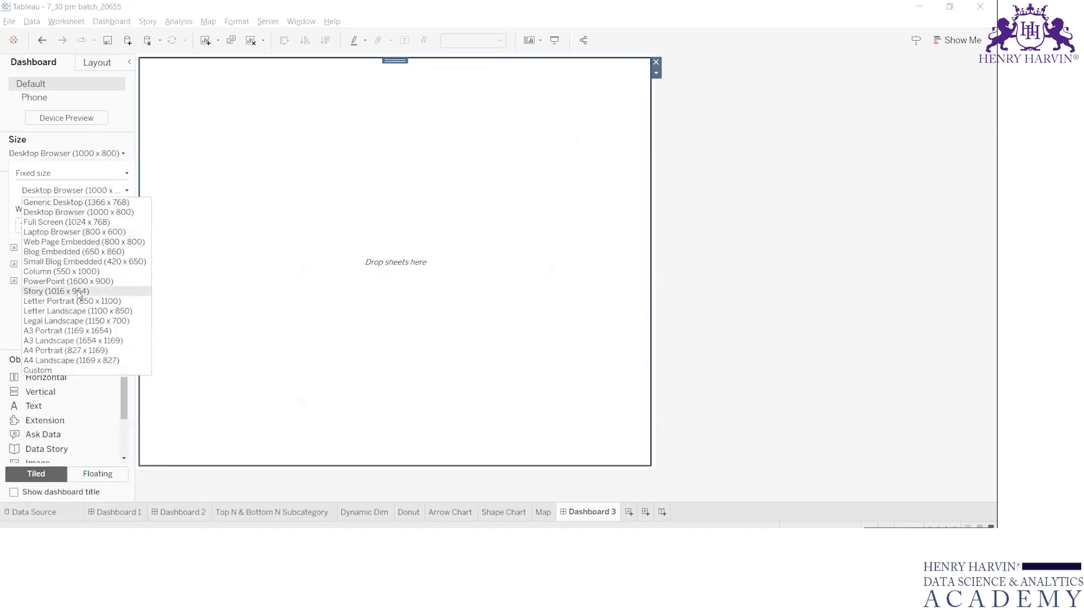
{"action": "left_click", "coordinate": [205, 211]}
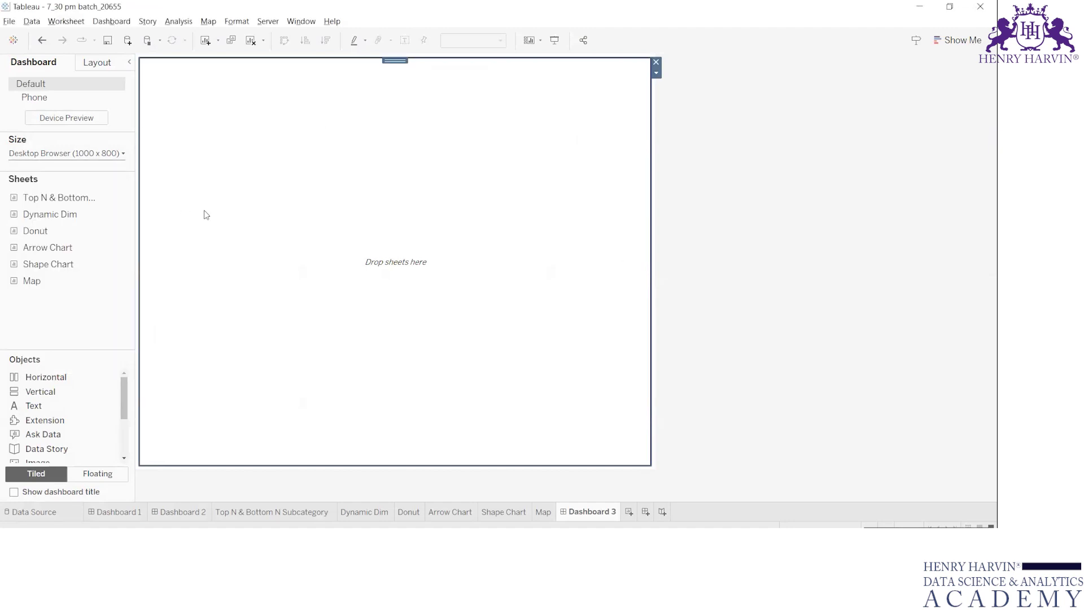
Set the dashboard's fixed width to 1600 px
{"action": "left_click", "coordinate": [105, 161]}
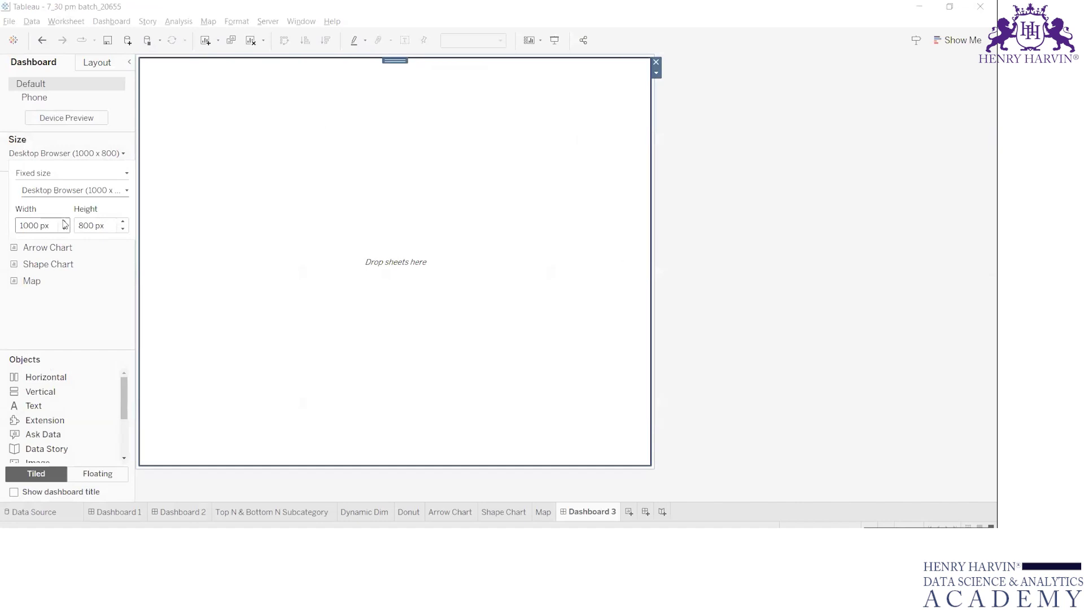
{"action": "left_click", "coordinate": [64, 222]}
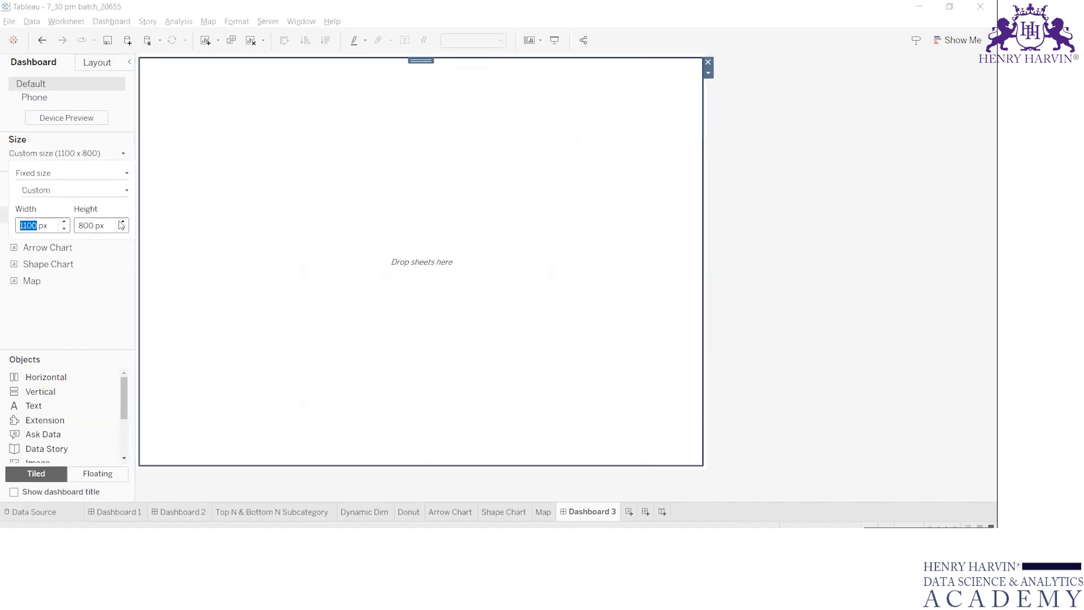
{"action": "left_click", "coordinate": [65, 222]}
{"action": "left_click", "coordinate": [64, 222]}
{"action": "left_click", "coordinate": [64, 221]}
{"action": "left_click", "coordinate": [64, 221]}
{"action": "left_click", "coordinate": [64, 222]}
{"action": "left_click", "coordinate": [64, 221]}
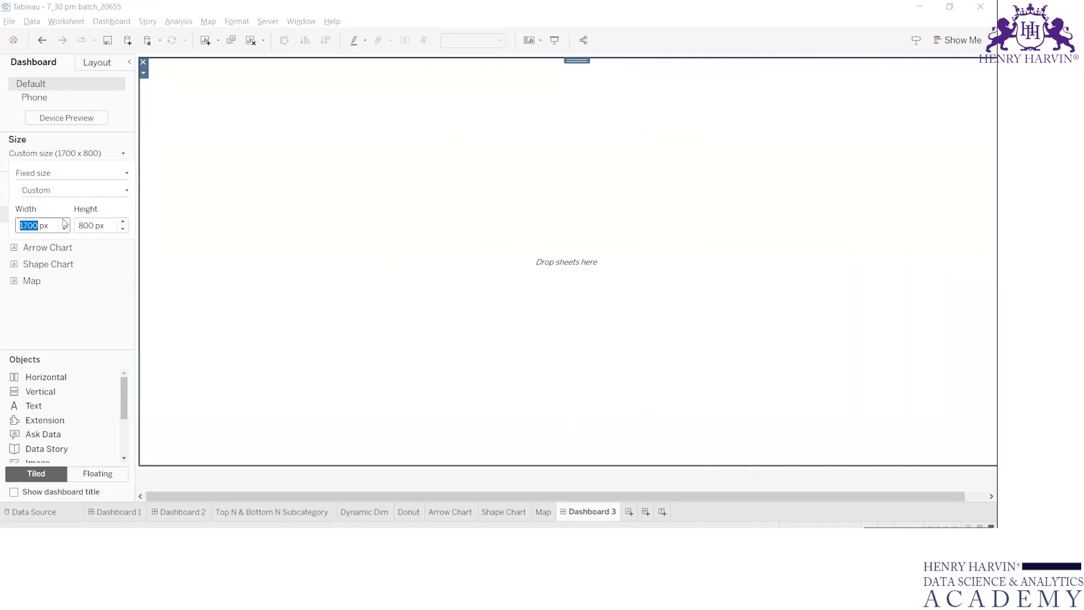
{"action": "left_click", "coordinate": [63, 229]}
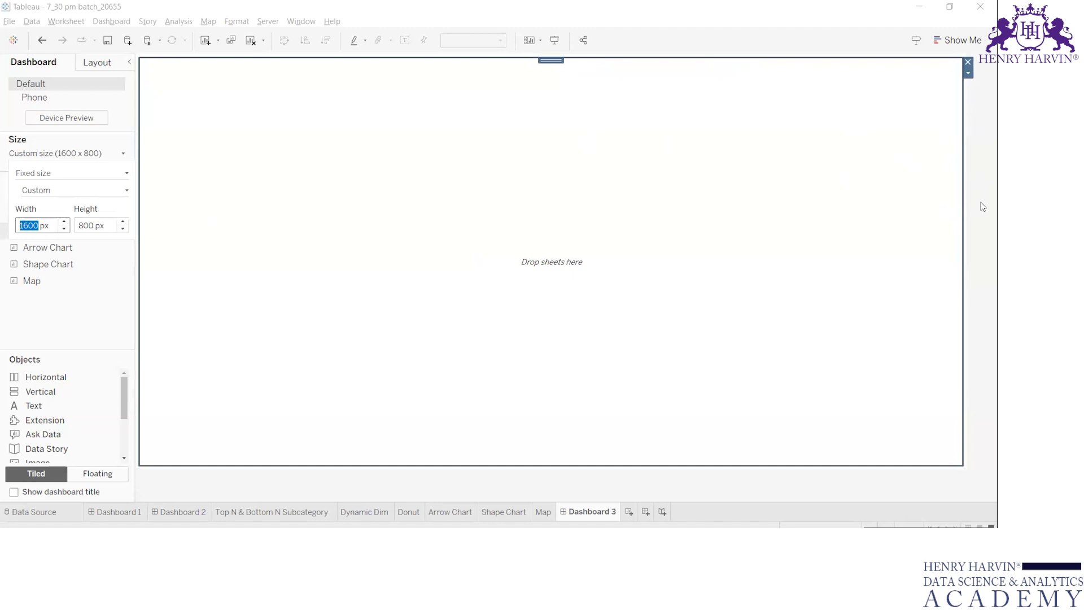
{"action": "type", "text": "1700"}
{"action": "key", "text": "Return"}
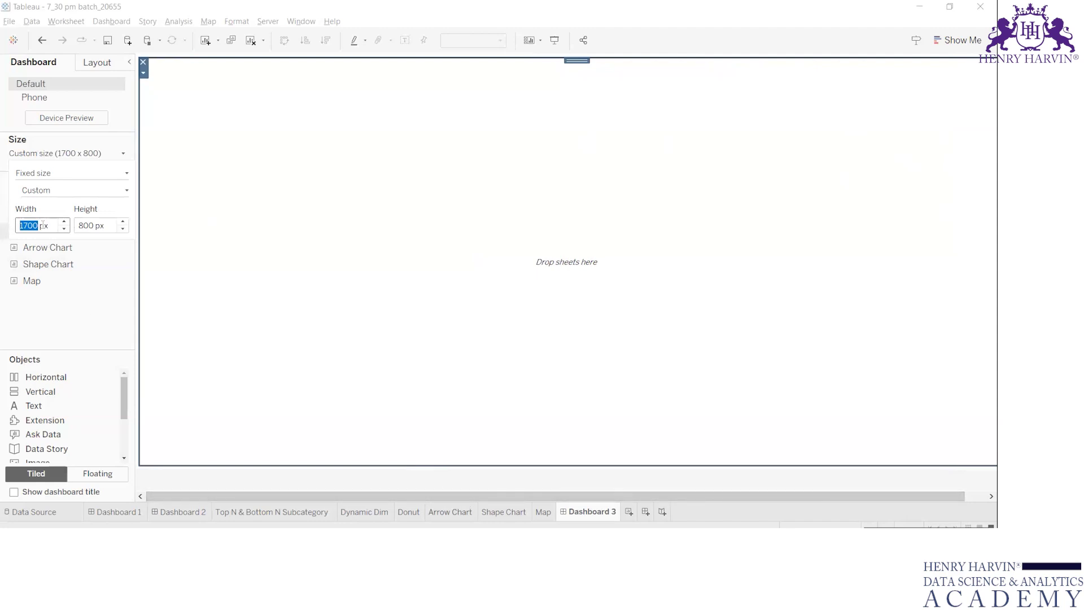
{"action": "left_click", "coordinate": [64, 229]}
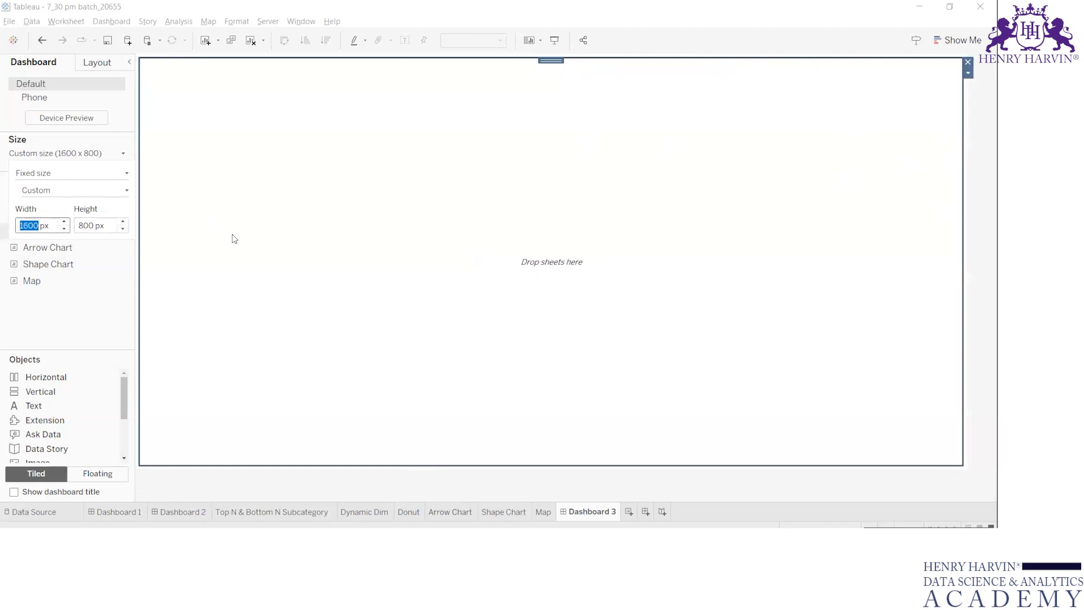
Set the dashboard's fixed height to 870 px
{"action": "left_click", "coordinate": [123, 222]}
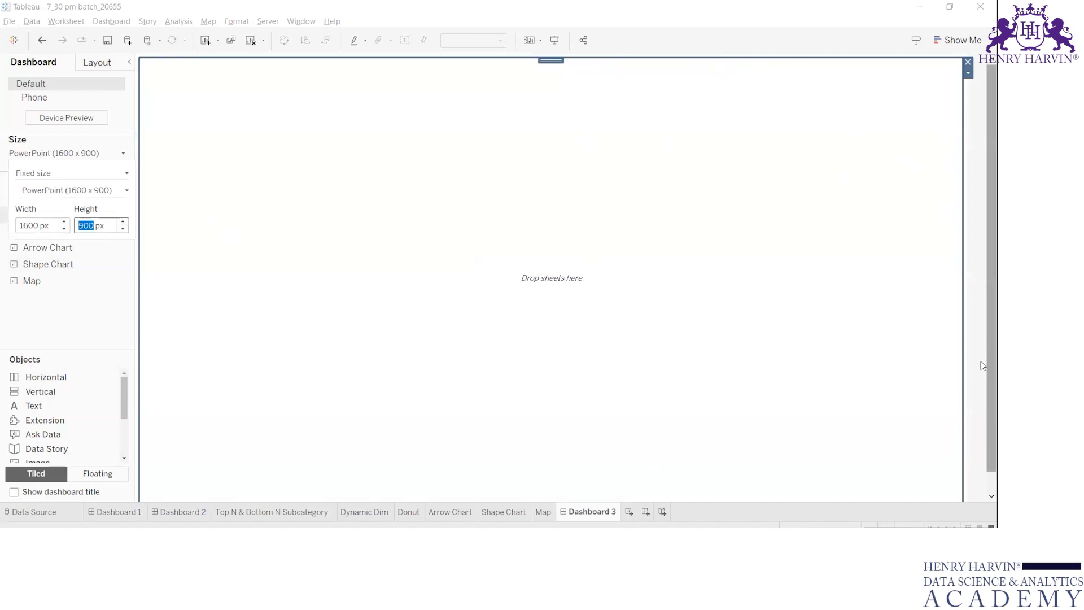
{"action": "left_click", "coordinate": [84, 227]}
{"action": "type", "text": "3"}
{"action": "double_click", "coordinate": [84, 226]}
{"action": "type", "text": "870"}
{"action": "key", "text": "Return"}
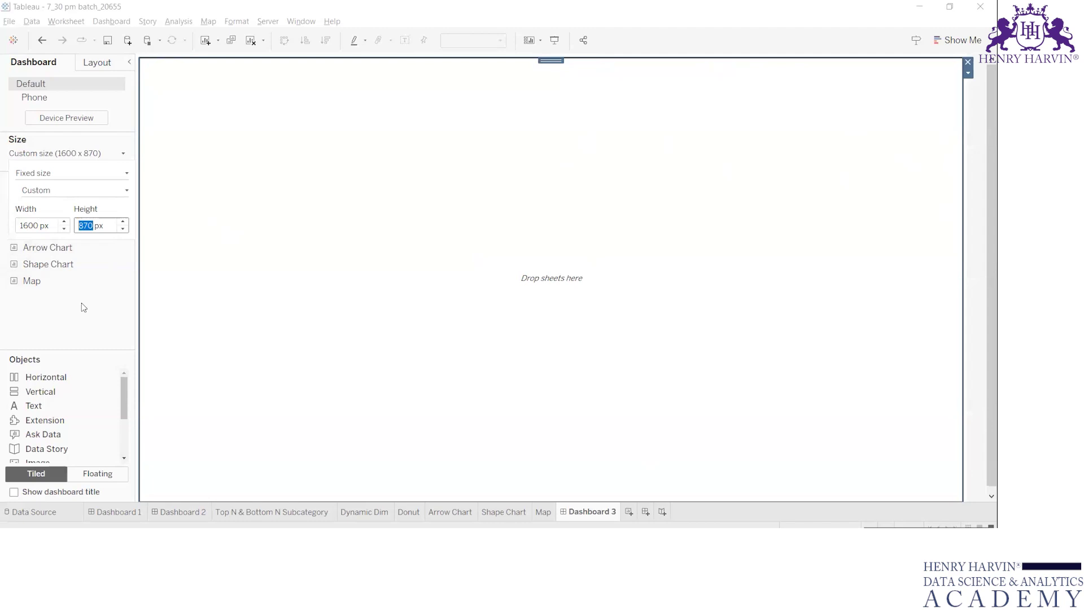
{"action": "left_click", "coordinate": [631, 323]}
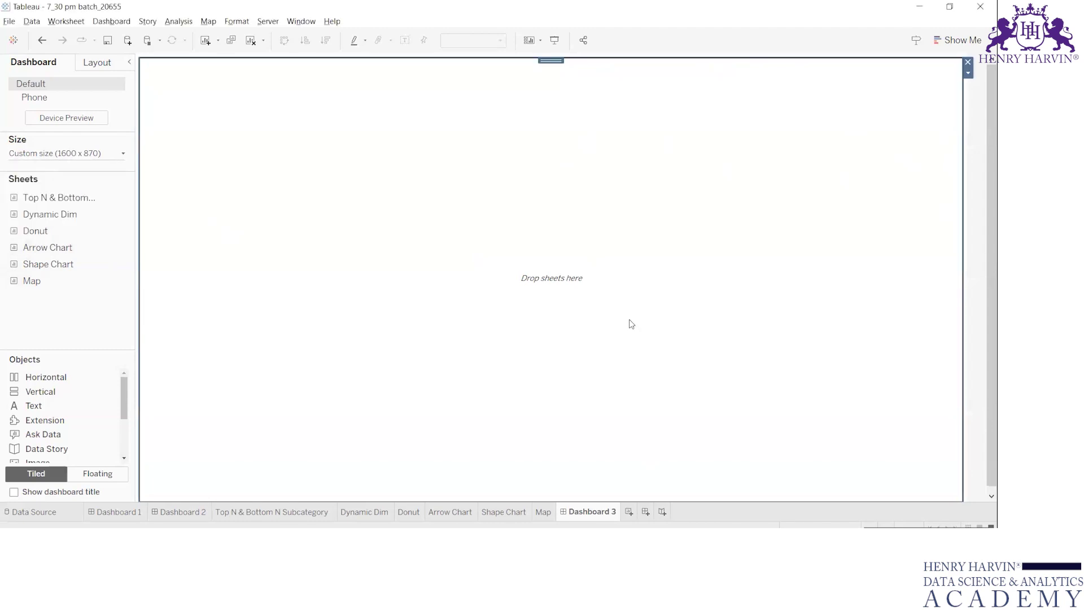
Review the dashboard's sizing modes and its list of preset fixed dimensions, keeping the custom size
{"action": "left_click", "coordinate": [107, 158]}
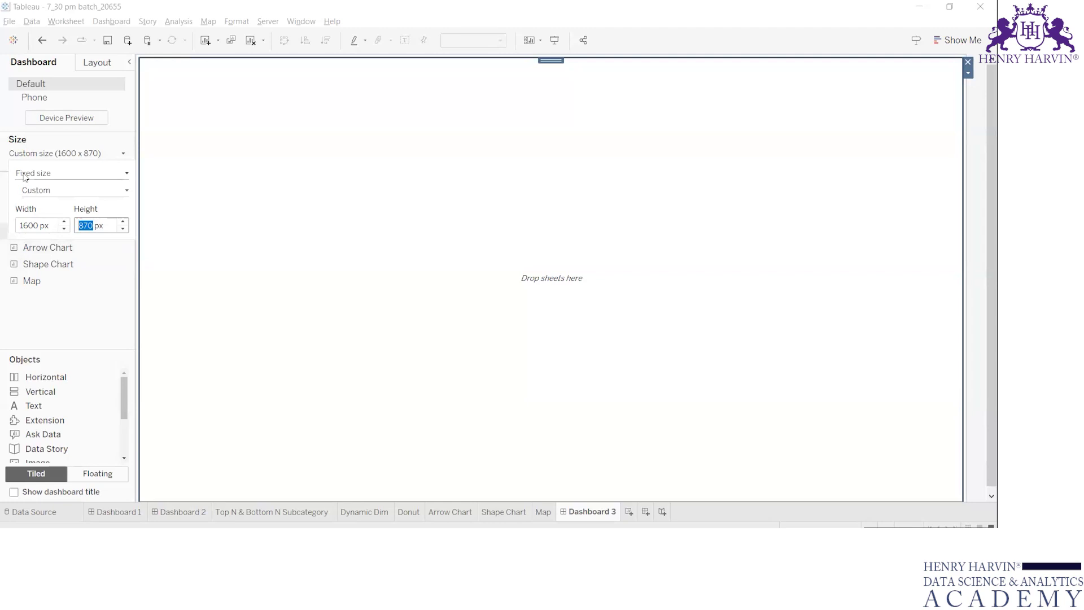
{"action": "left_click", "coordinate": [73, 156]}
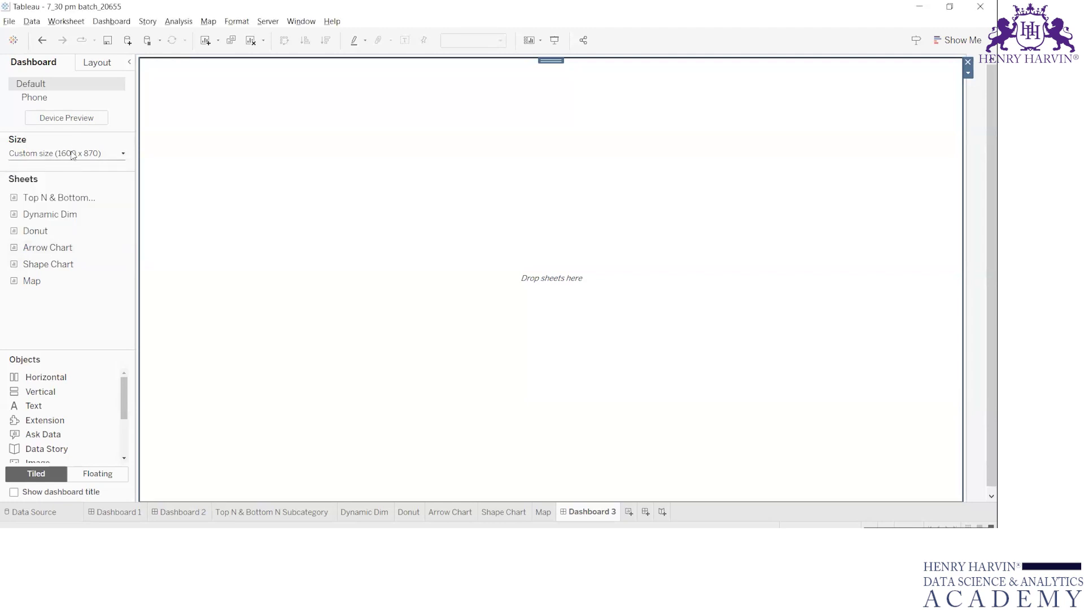
{"action": "left_click", "coordinate": [73, 157]}
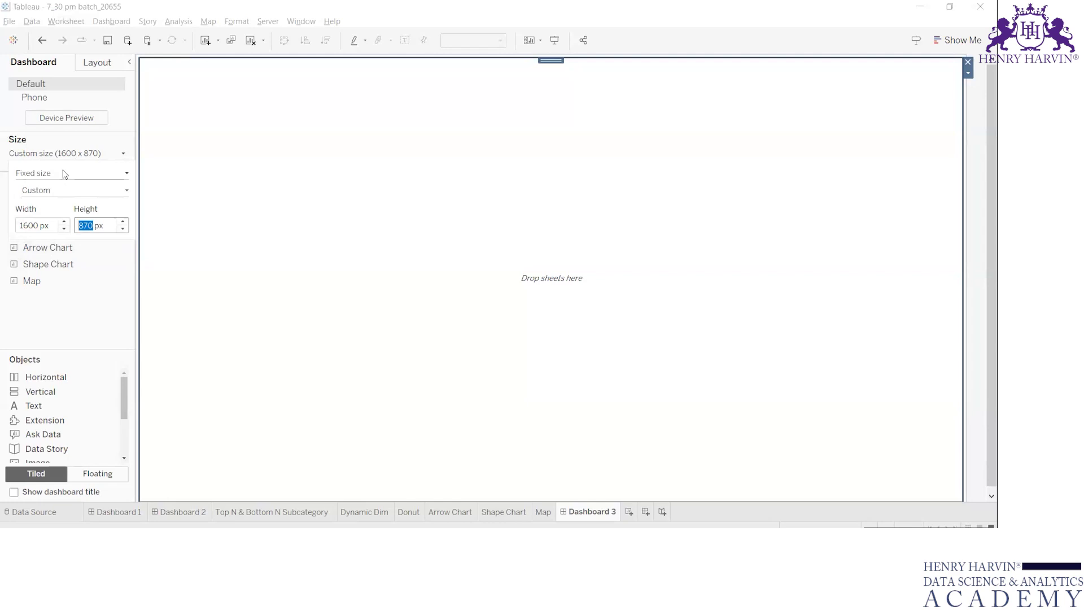
{"action": "left_click", "coordinate": [63, 172]}
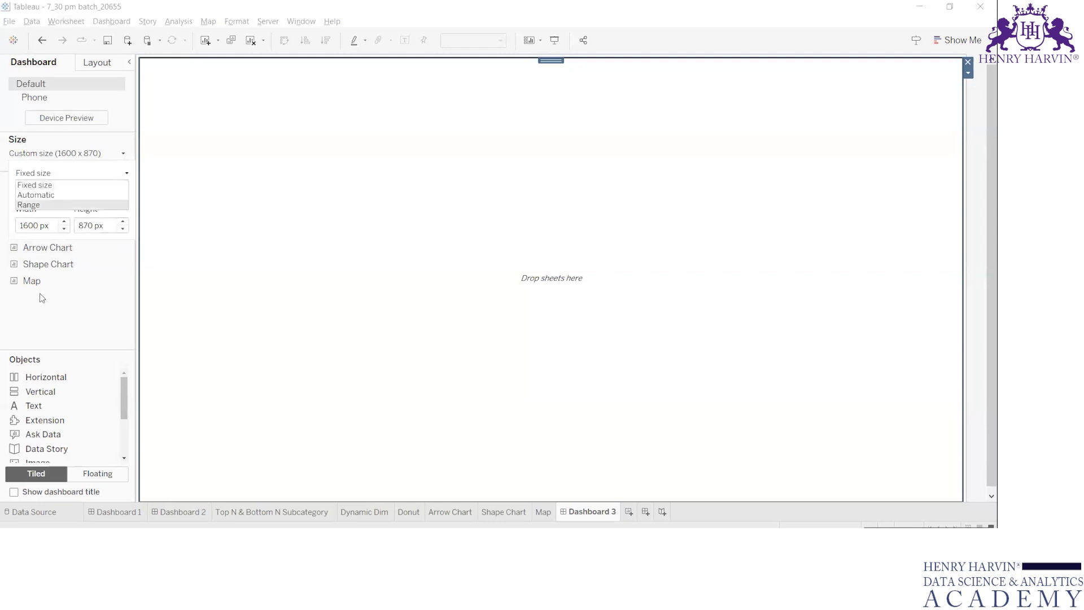
{"action": "left_click", "coordinate": [73, 143]}
{"action": "left_click", "coordinate": [71, 153]}
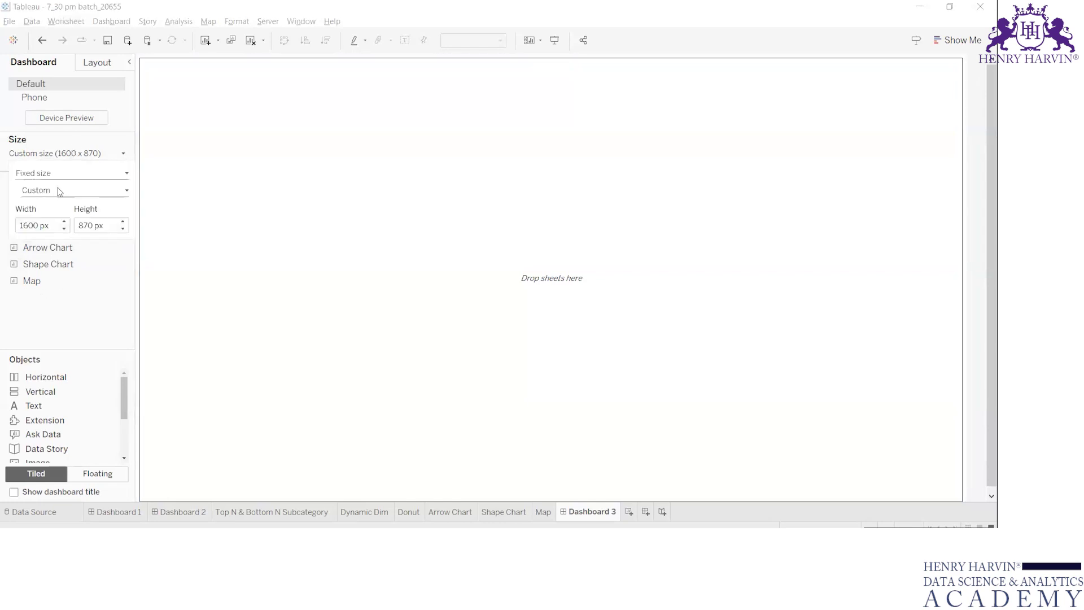
{"action": "left_click", "coordinate": [60, 191]}
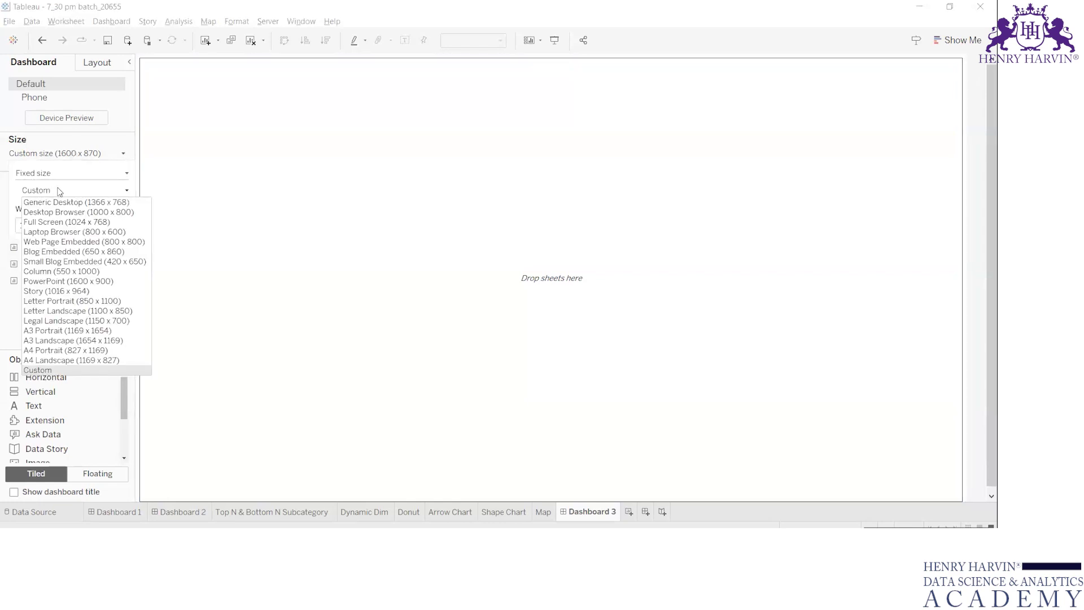
{"action": "left_click", "coordinate": [412, 233]}
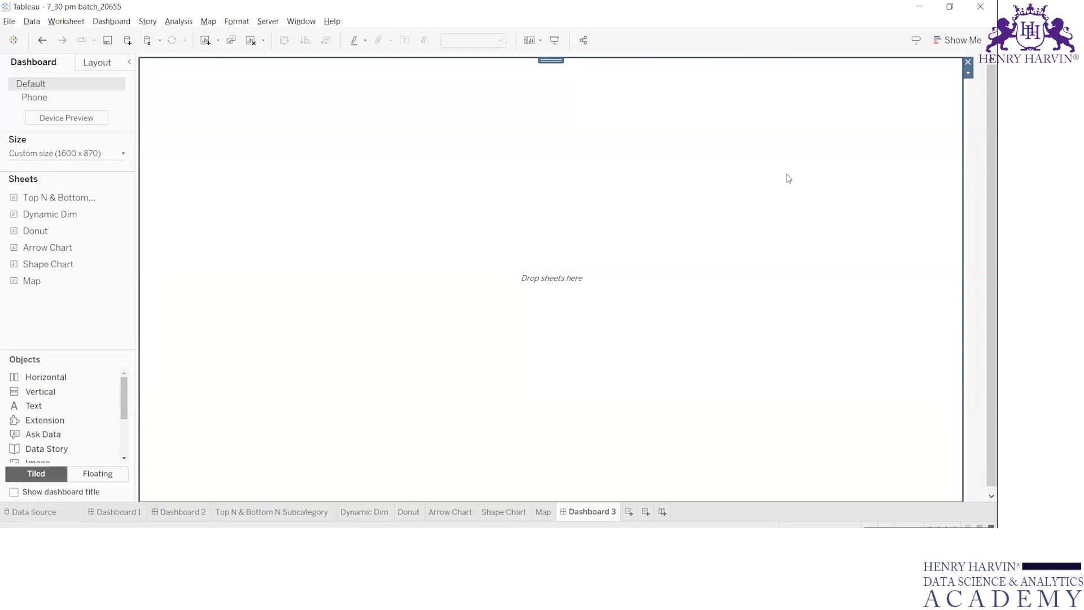
{"action": "left_click", "coordinate": [976, 242]}
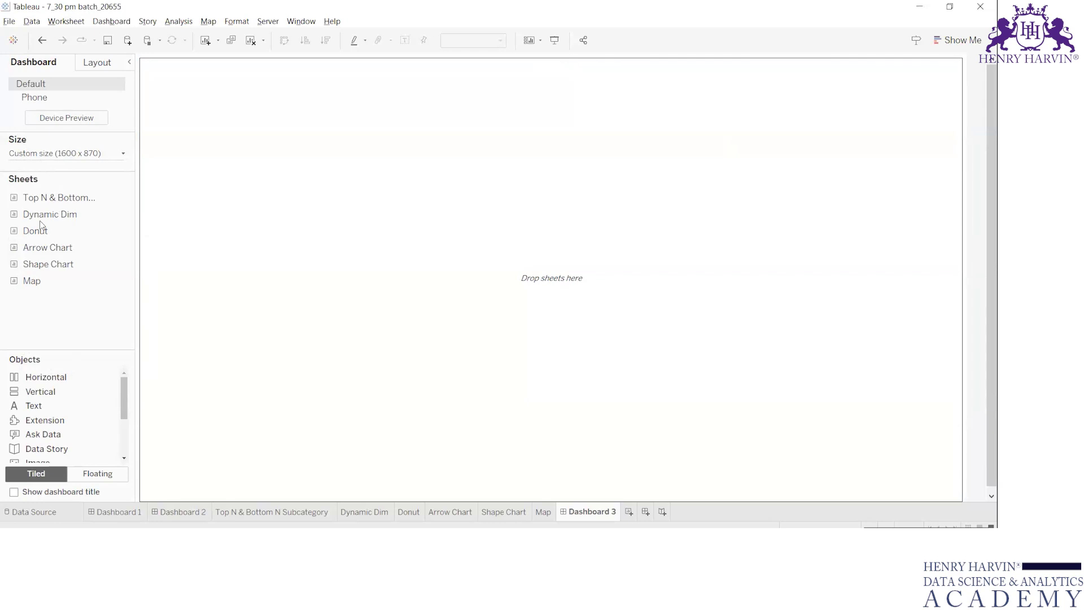
Check the layout table in the Word document, return to Tableau, and add a vertical container across the dashboard's upper half
{"action": "scroll", "coordinate": [41, 235], "scroll_direction": "down", "scroll_amount": 2}
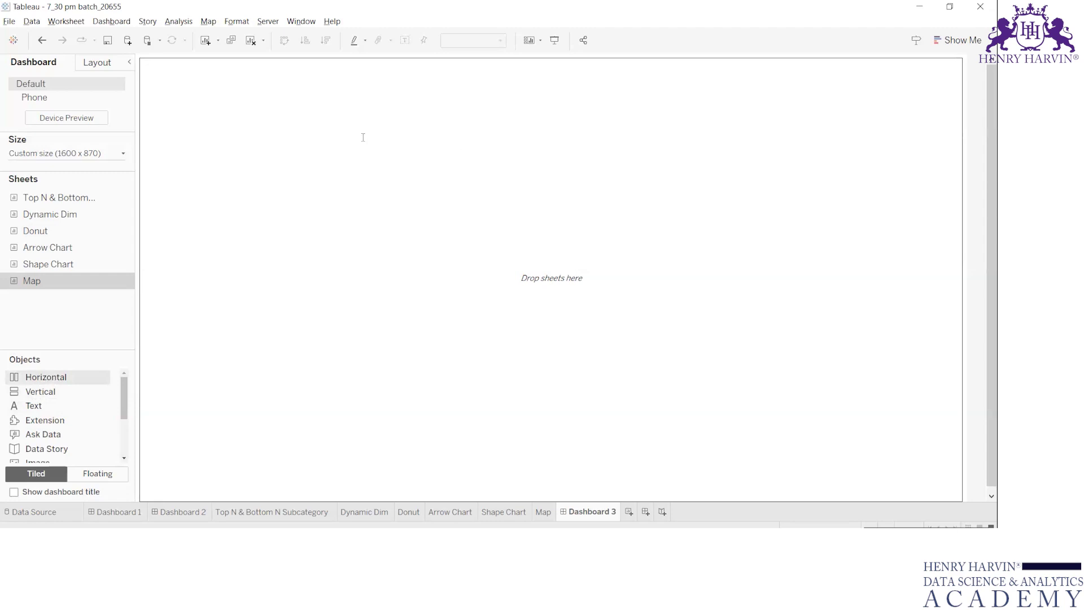
{"action": "key", "text": "alt+Tab"}
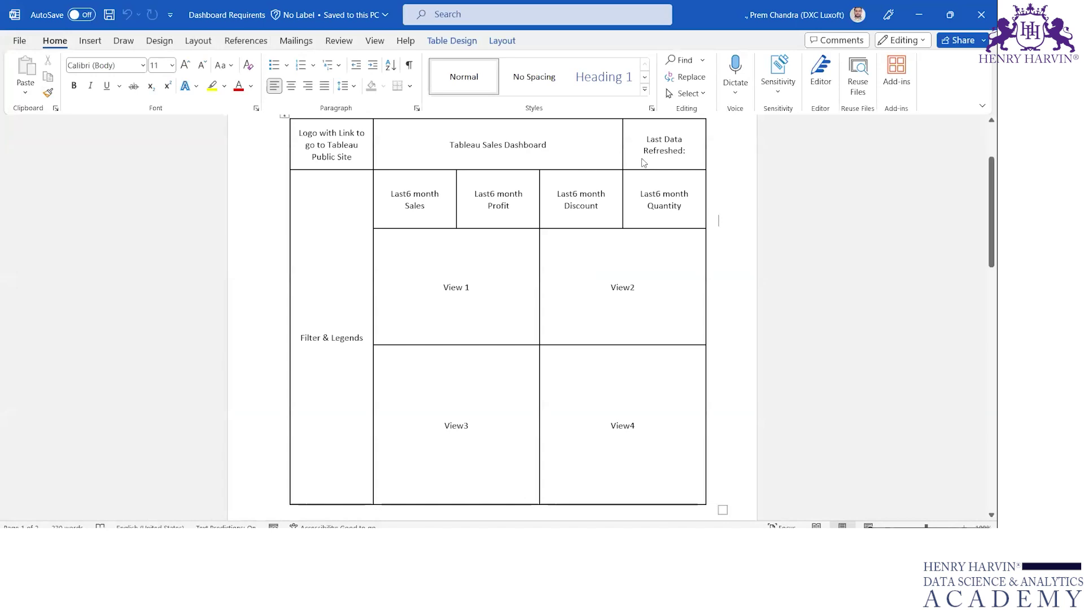
{"action": "key", "text": "alt+Tab"}
{"action": "left_click_drag", "start_coordinate": [40, 391], "coordinate": [463, 68]}
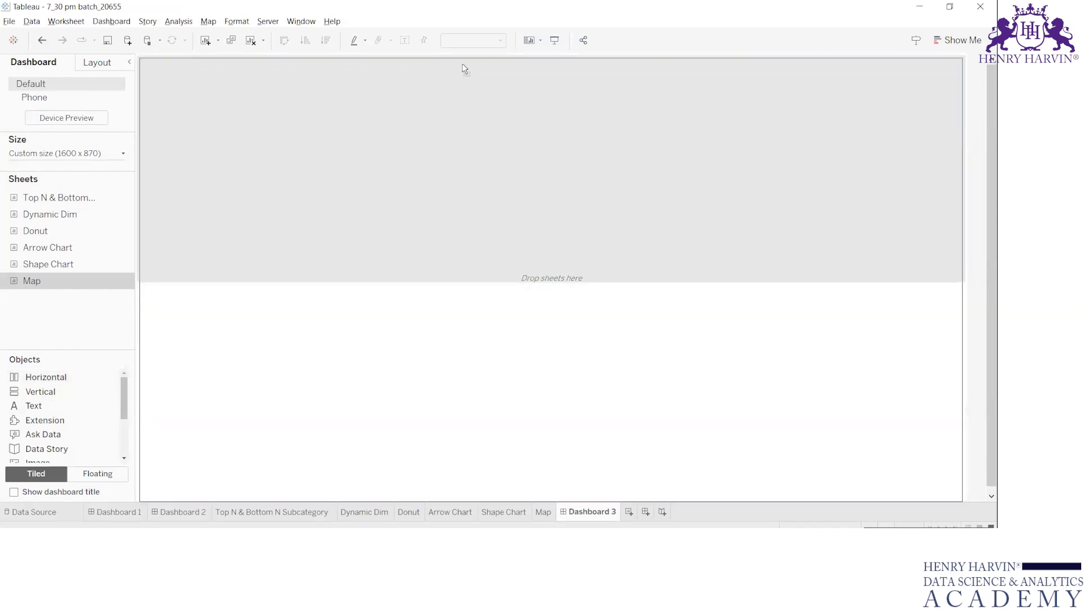
{"action": "left_click_drag", "start_coordinate": [461, 65], "coordinate": [465, 61]}
{"action": "left_click_drag", "start_coordinate": [465, 60], "coordinate": [463, 60]}
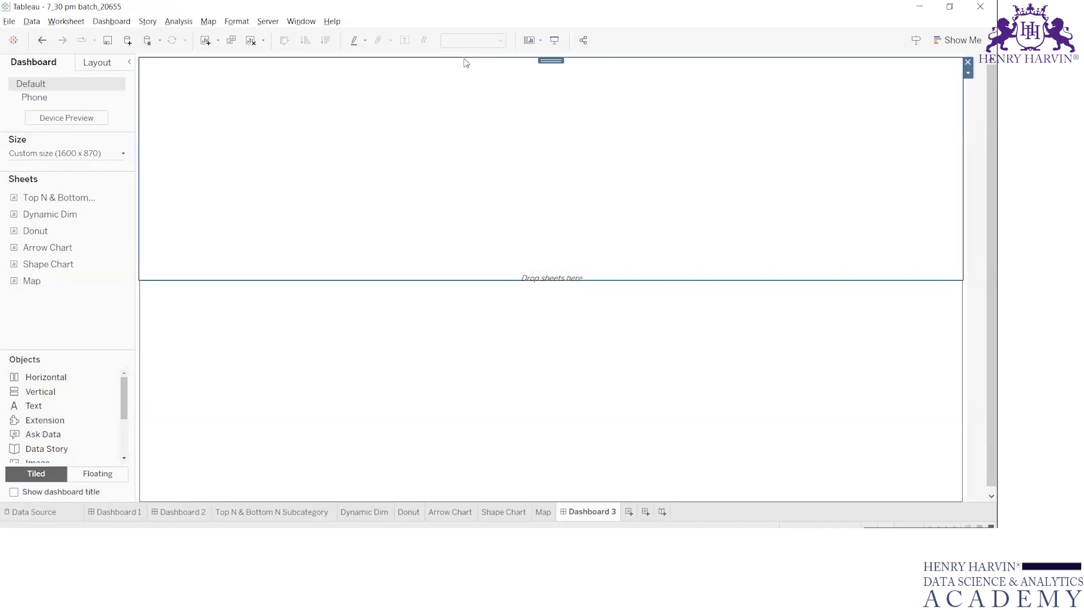
Give the upper vertical container a solid border and reduce its height to about 106 px
{"action": "left_click", "coordinate": [96, 64]}
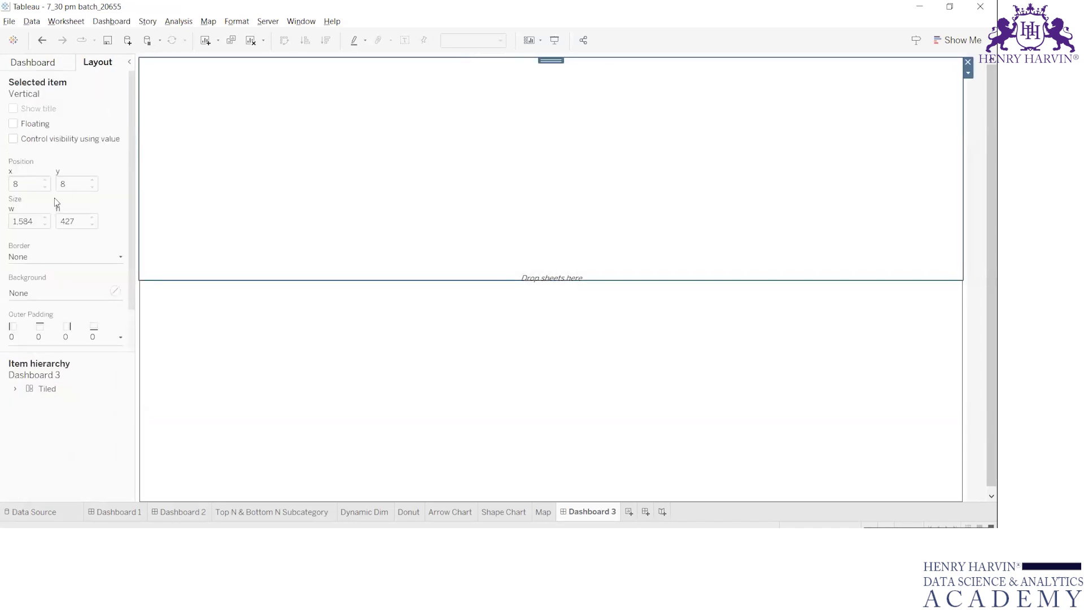
{"action": "left_click", "coordinate": [47, 258]}
{"action": "left_click", "coordinate": [63, 291]}
{"action": "left_click", "coordinate": [385, 353]}
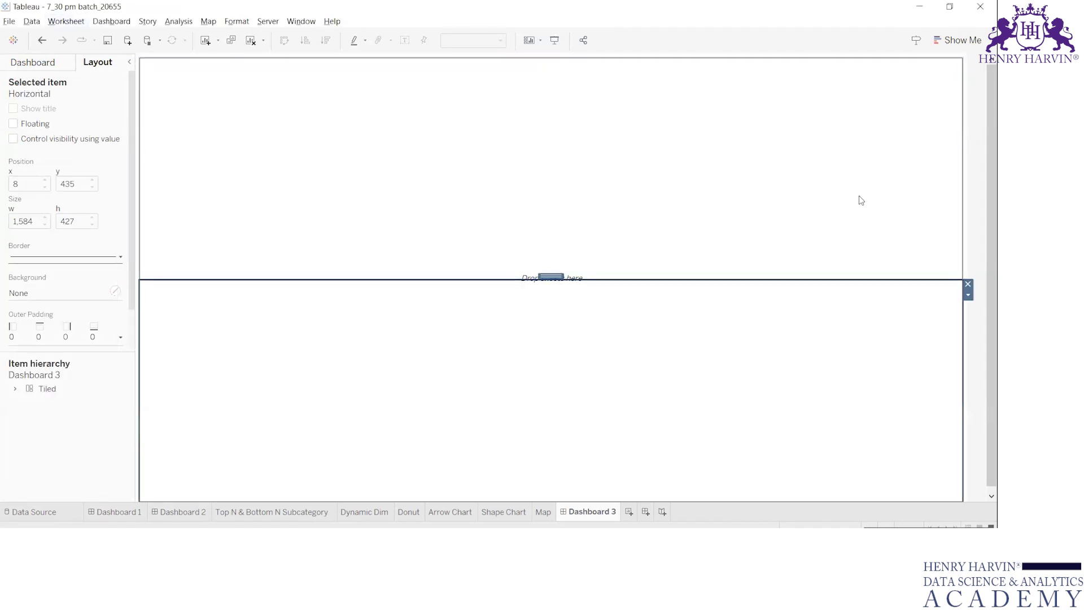
{"action": "left_click", "coordinate": [983, 340]}
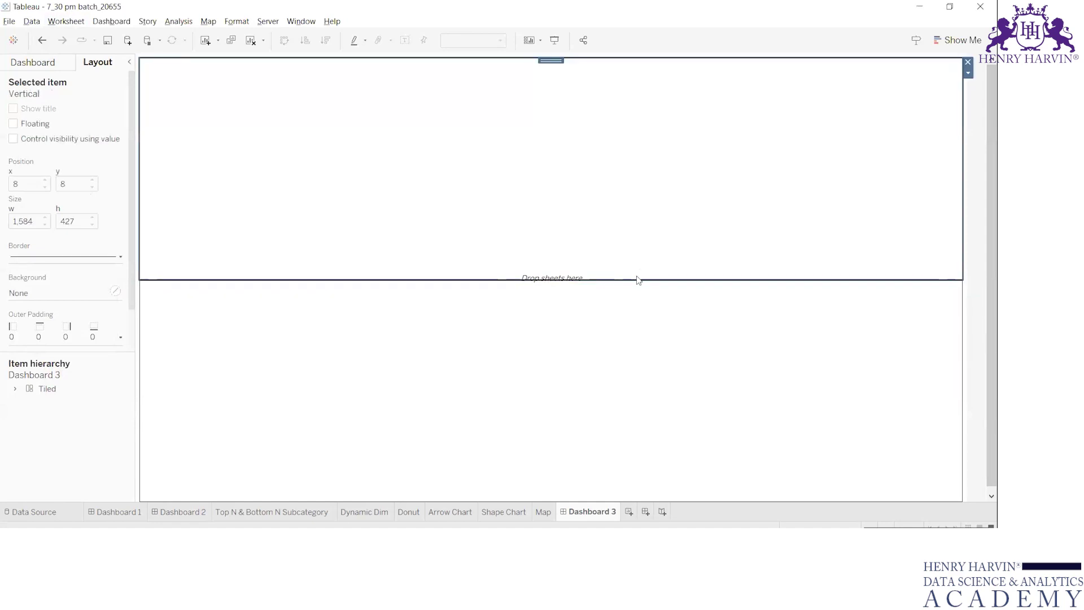
{"action": "left_click_drag", "start_coordinate": [617, 124], "coordinate": [612, 112]}
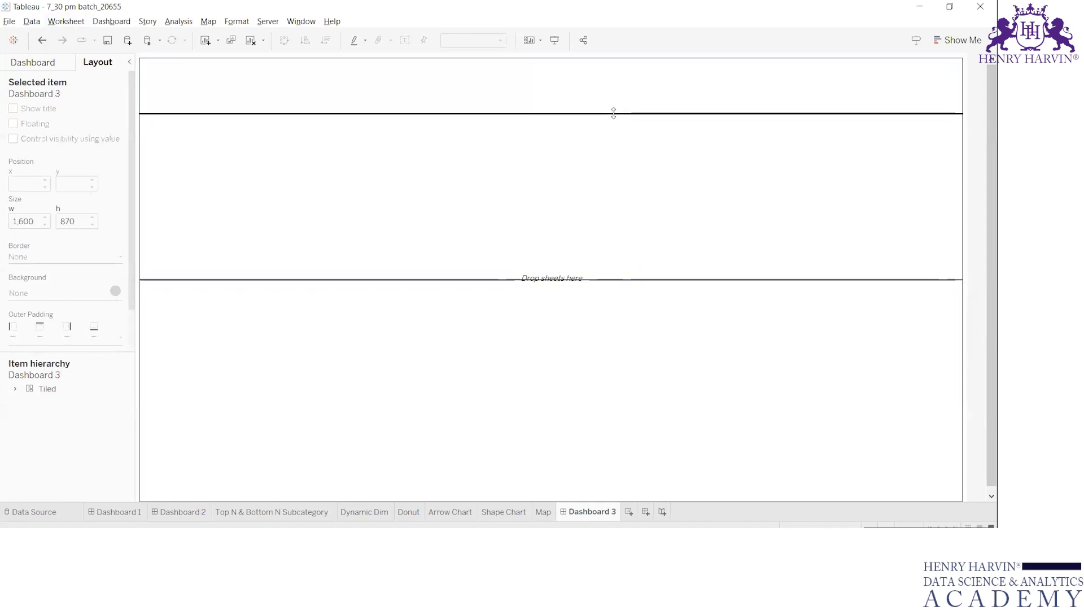
{"action": "left_click", "coordinate": [524, 91]}
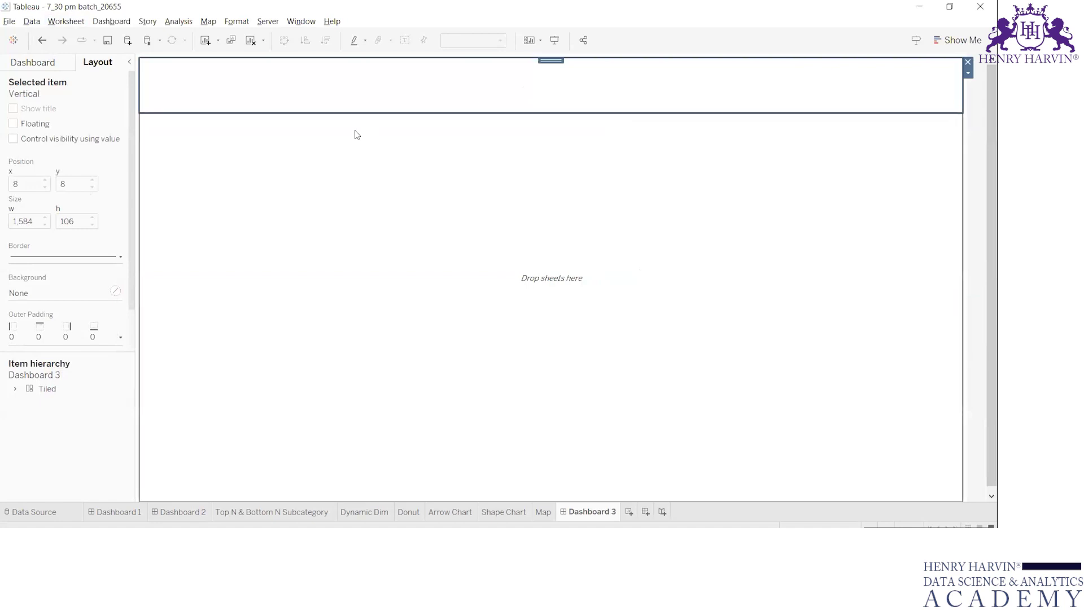
Add a horizontal container along the left side of the large lower container and narrow it to about 156 px wide
{"action": "left_click", "coordinate": [288, 222]}
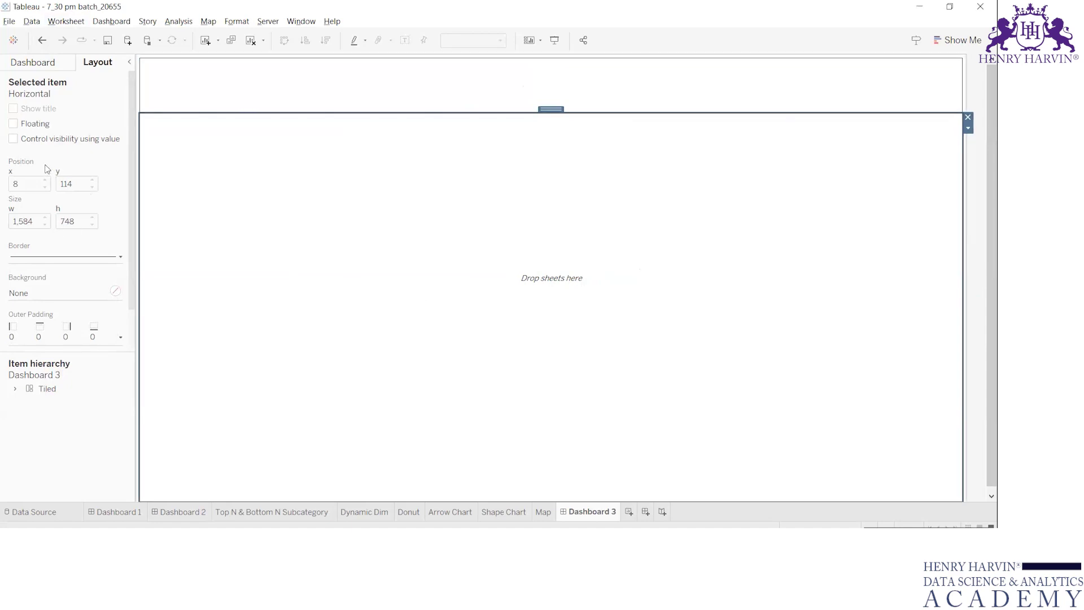
{"action": "left_click", "coordinate": [47, 64]}
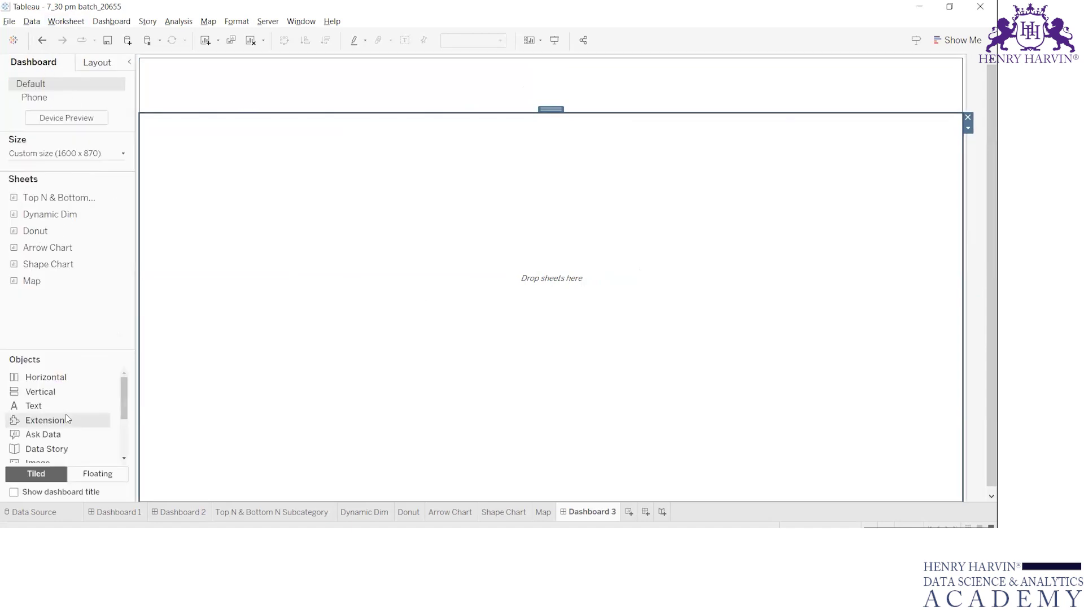
{"action": "left_click_drag", "start_coordinate": [50, 377], "coordinate": [145, 330]}
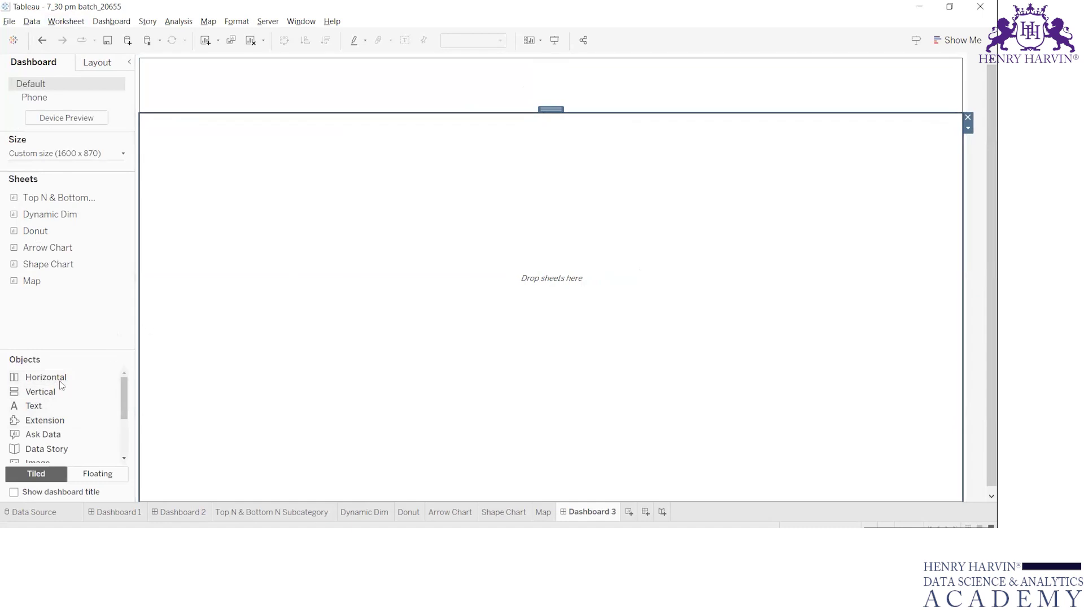
{"action": "left_click_drag", "start_coordinate": [45, 377], "coordinate": [150, 252]}
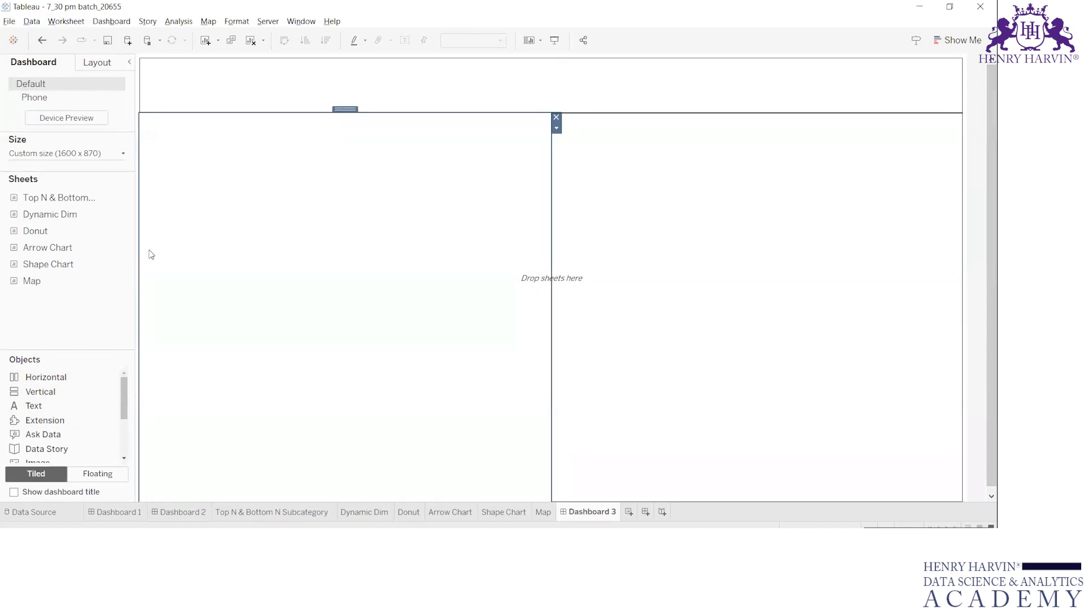
{"action": "left_click_drag", "start_coordinate": [552, 258], "coordinate": [220, 254]}
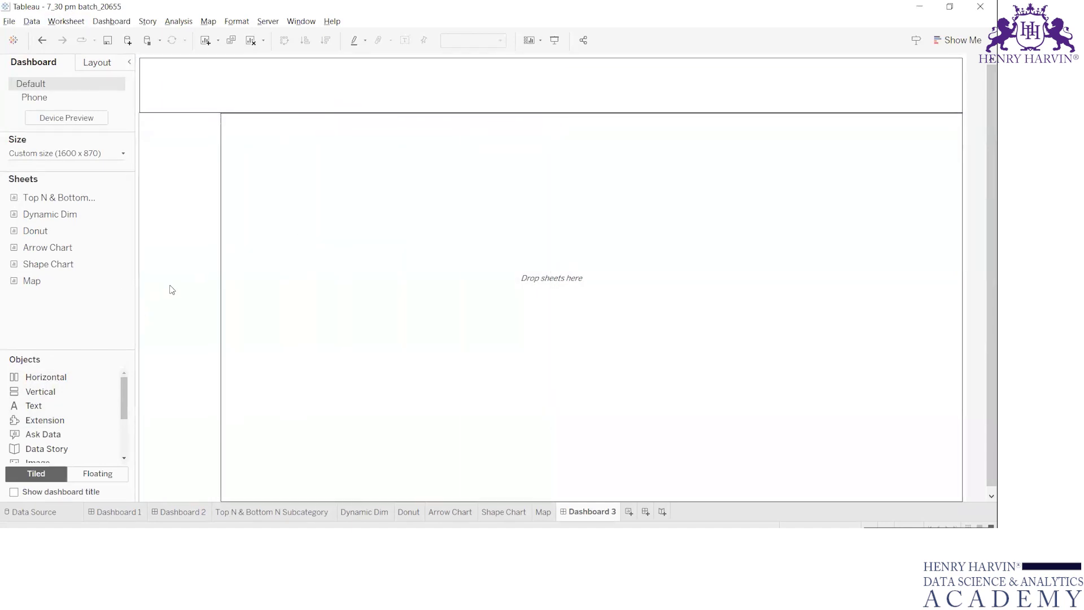
Apply the thinnest solid black border to the narrow left-hand horizontal container
{"action": "left_click", "coordinate": [173, 289]}
{"action": "left_click", "coordinate": [98, 63]}
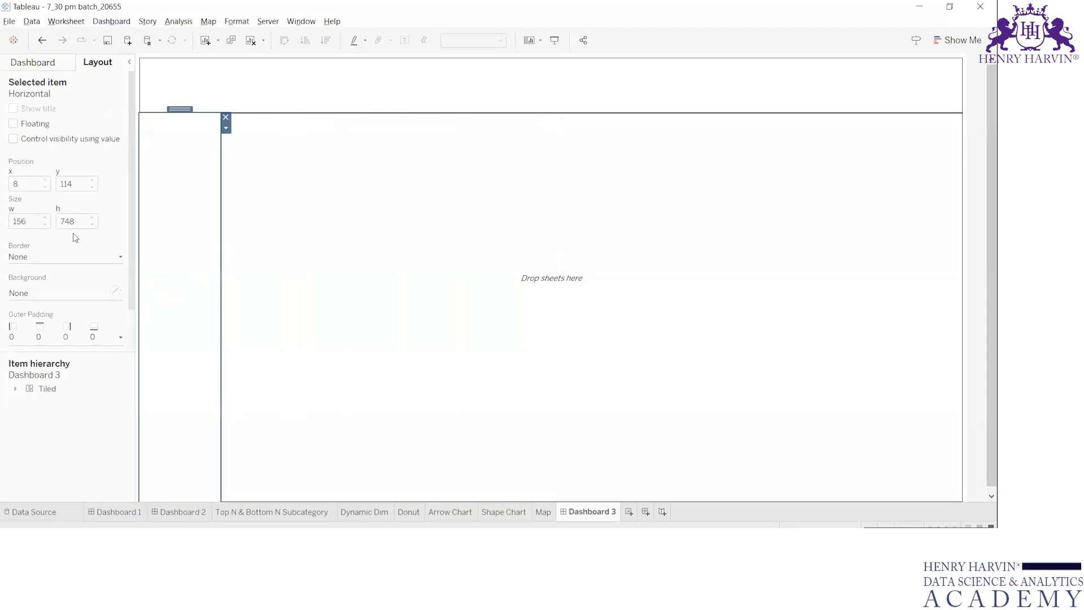
{"action": "left_click", "coordinate": [54, 260]}
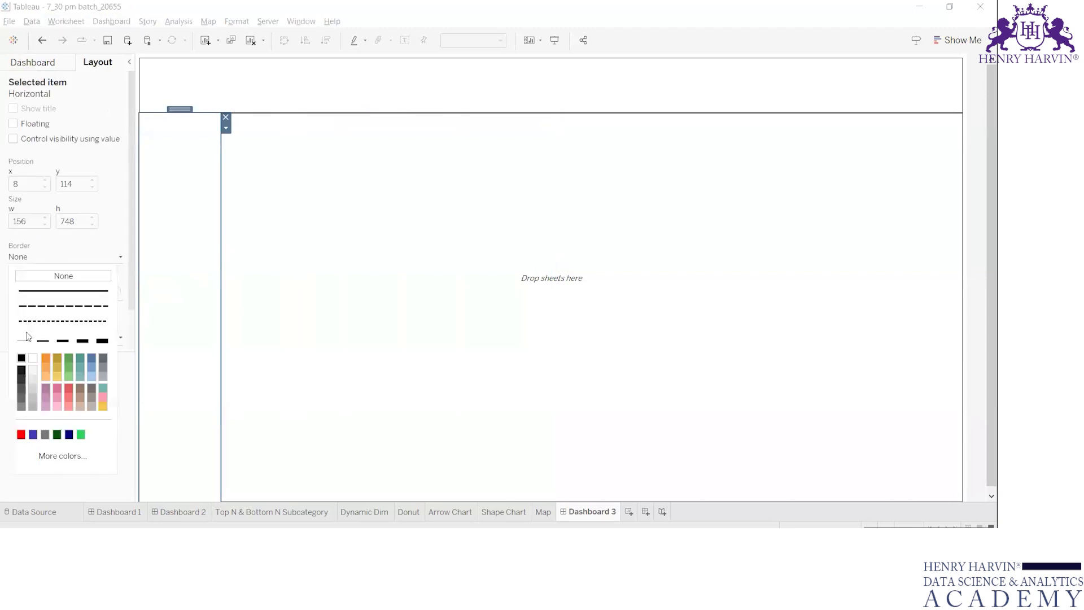
{"action": "left_click", "coordinate": [25, 338]}
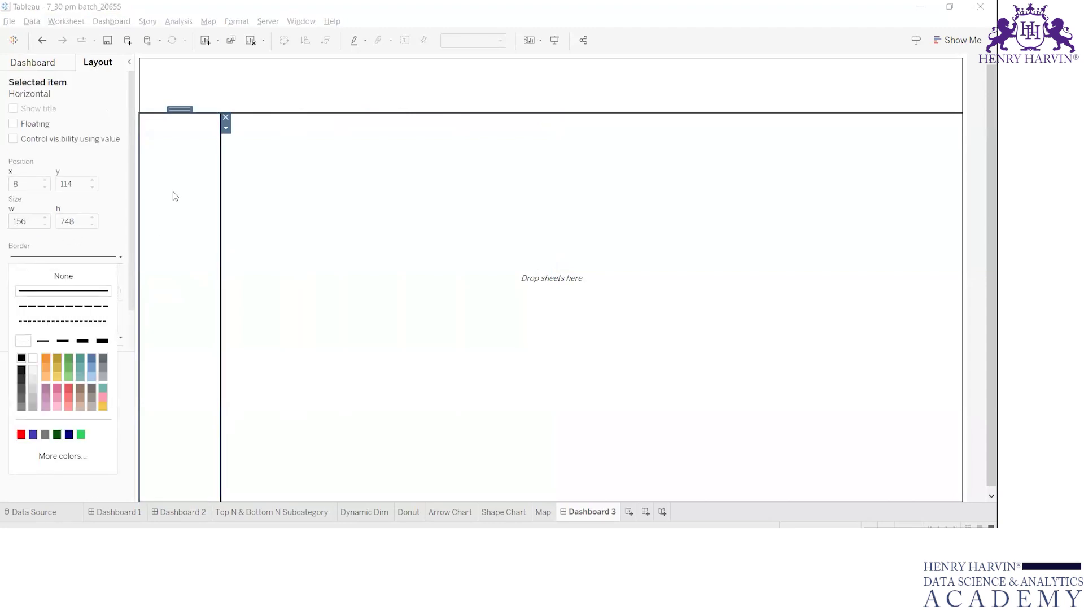
Add a vertical container at the left end of the header and narrow it to about 156 px, aligned with the column below
{"action": "left_click", "coordinate": [222, 101]}
{"action": "left_click", "coordinate": [57, 62]}
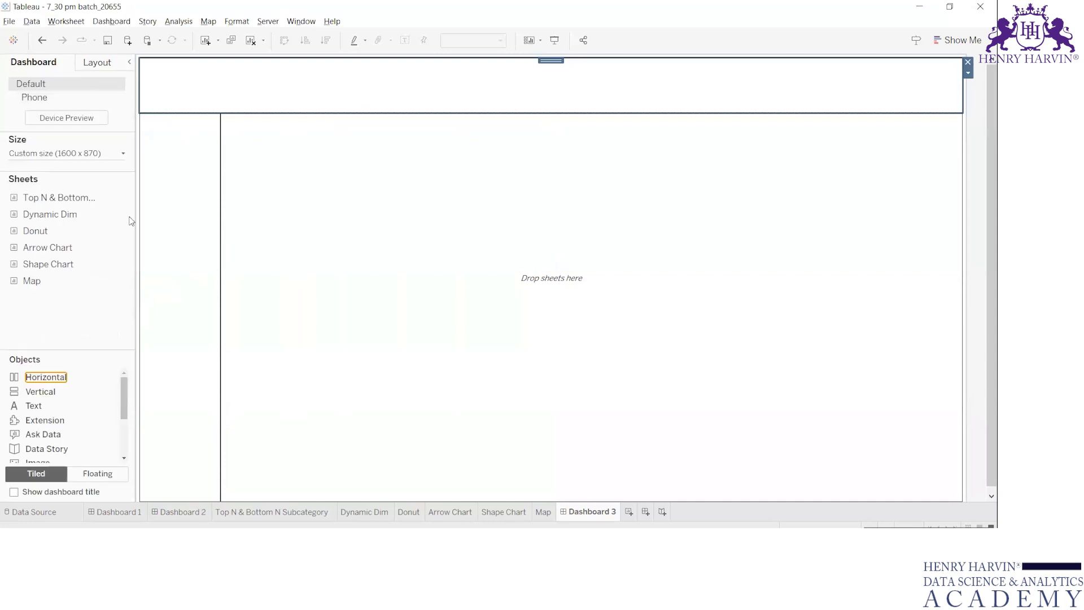
{"action": "left_click_drag", "start_coordinate": [45, 398], "coordinate": [156, 83]}
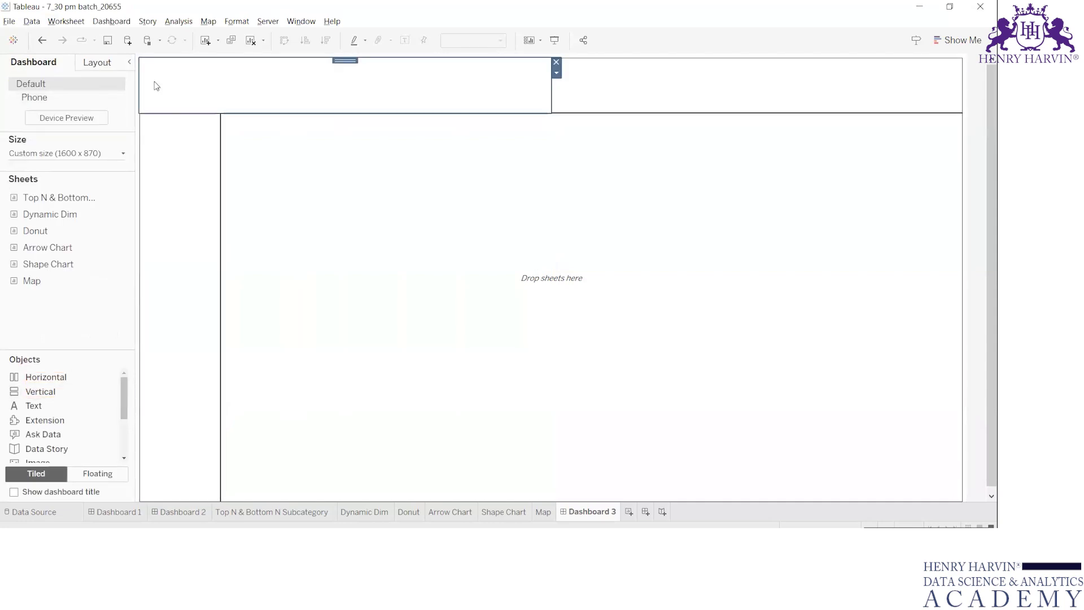
{"action": "left_click_drag", "start_coordinate": [554, 92], "coordinate": [221, 91]}
{"action": "left_click", "coordinate": [278, 138]}
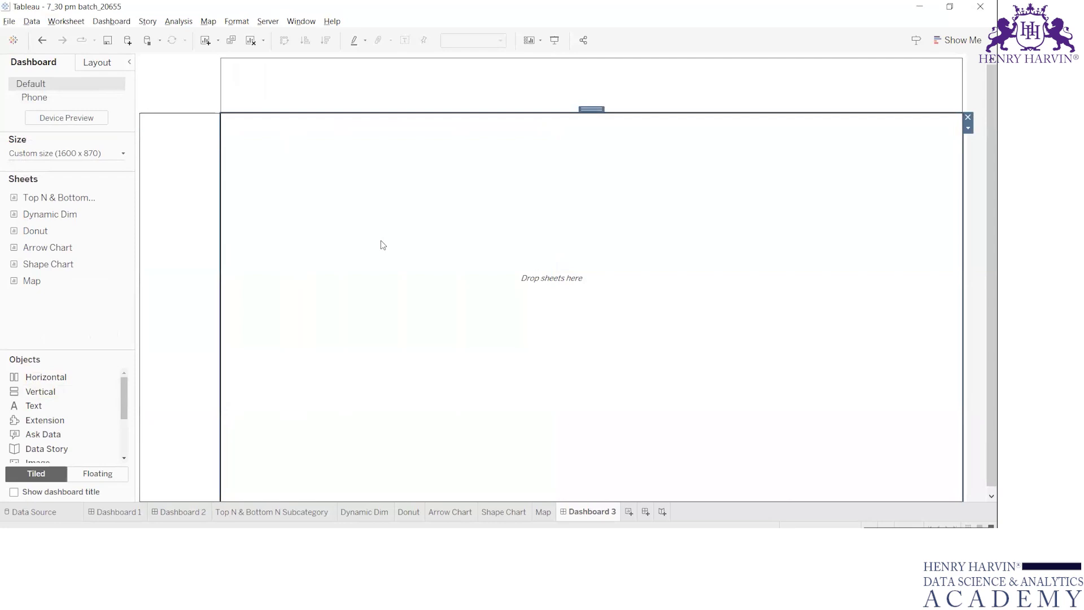
{"action": "left_click", "coordinate": [201, 204]}
{"action": "left_click", "coordinate": [349, 231]}
Apply the thinnest solid black border to the vertical container at the header's left end
{"action": "left_click", "coordinate": [186, 90]}
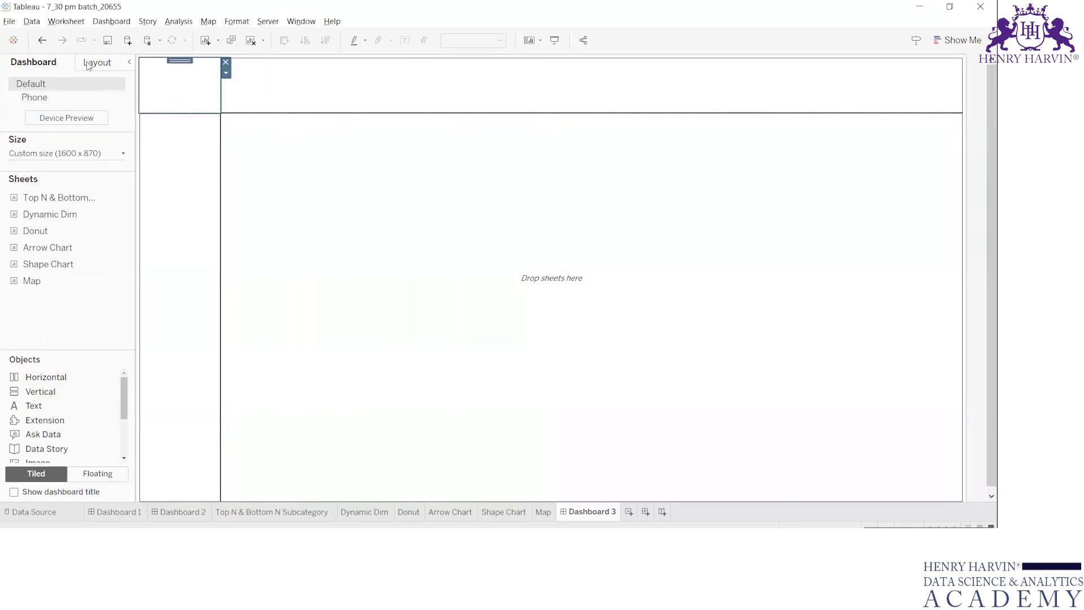
{"action": "left_click", "coordinate": [88, 66]}
{"action": "left_click", "coordinate": [48, 257]}
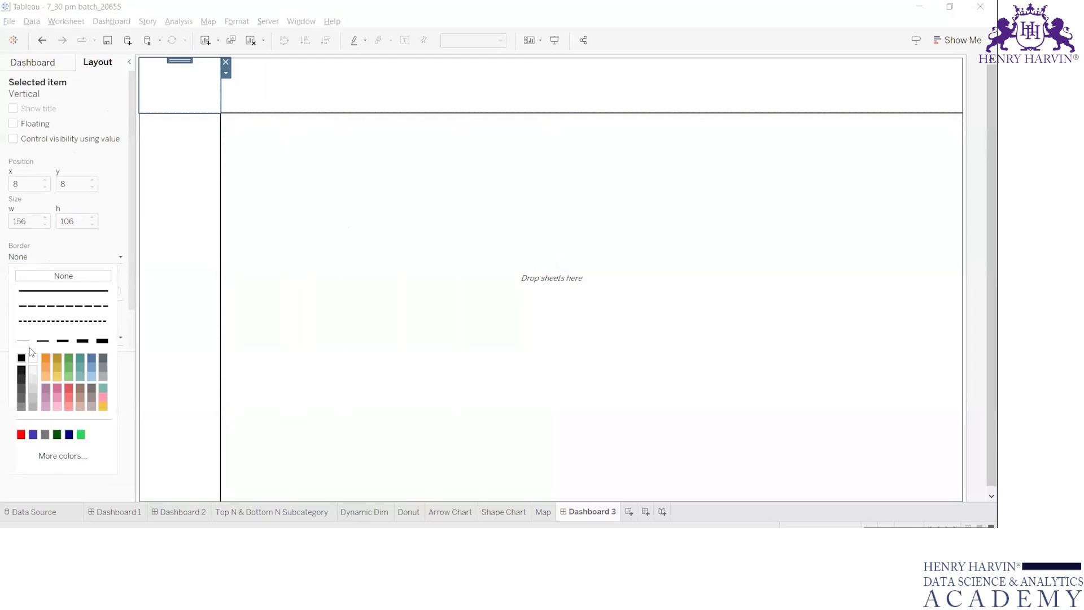
{"action": "left_click", "coordinate": [23, 340]}
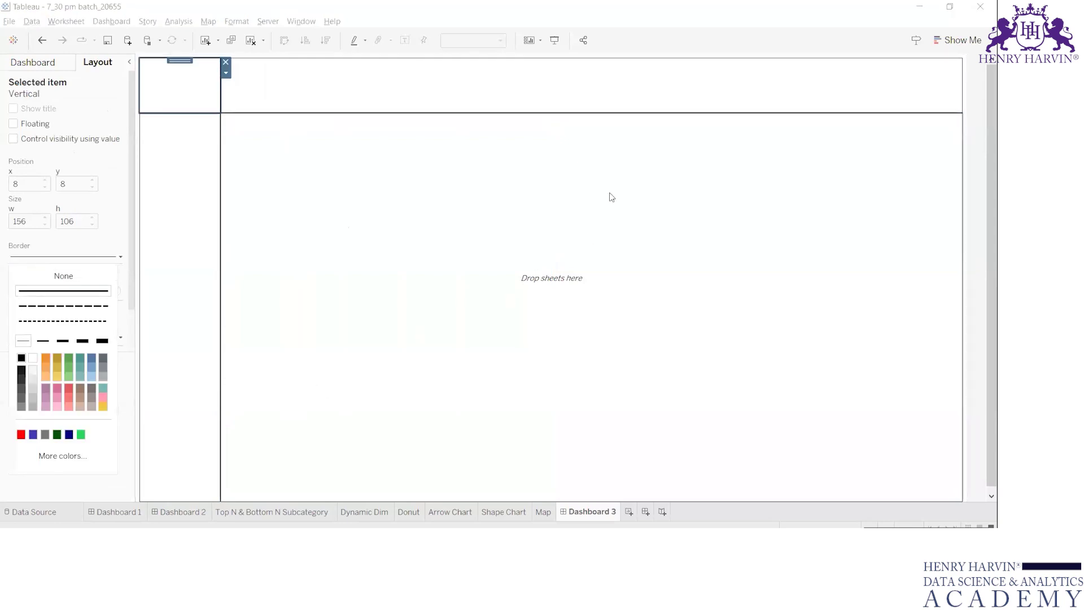
Add a horizontal container at the right end of the header and narrow it to about 167 px wide
{"action": "left_click", "coordinate": [47, 66]}
{"action": "left_click_drag", "start_coordinate": [41, 392], "coordinate": [903, 95]}
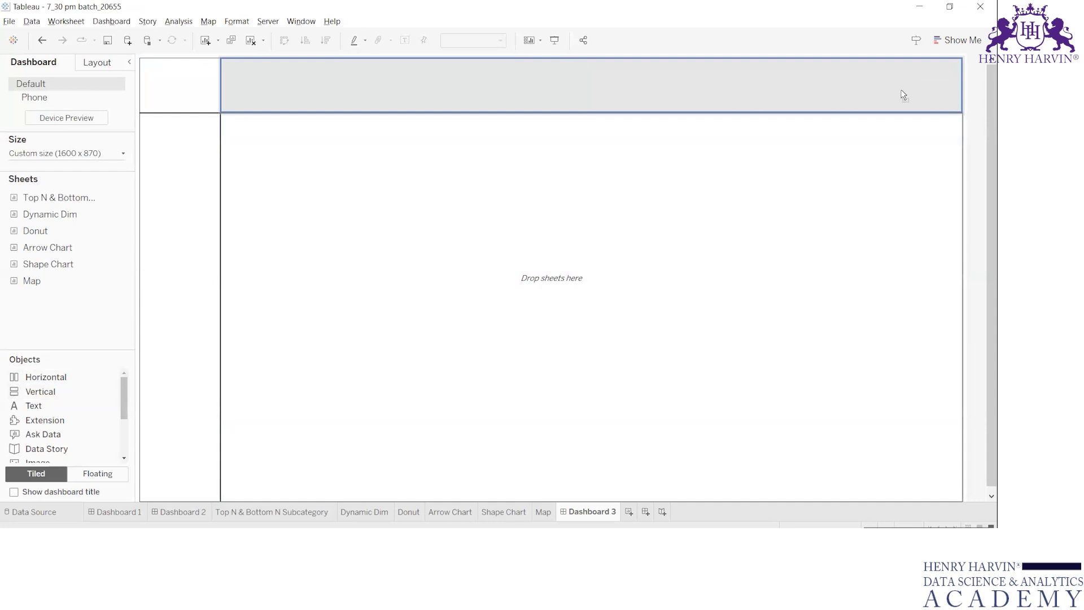
{"action": "left_click_drag", "start_coordinate": [904, 94], "coordinate": [904, 73]}
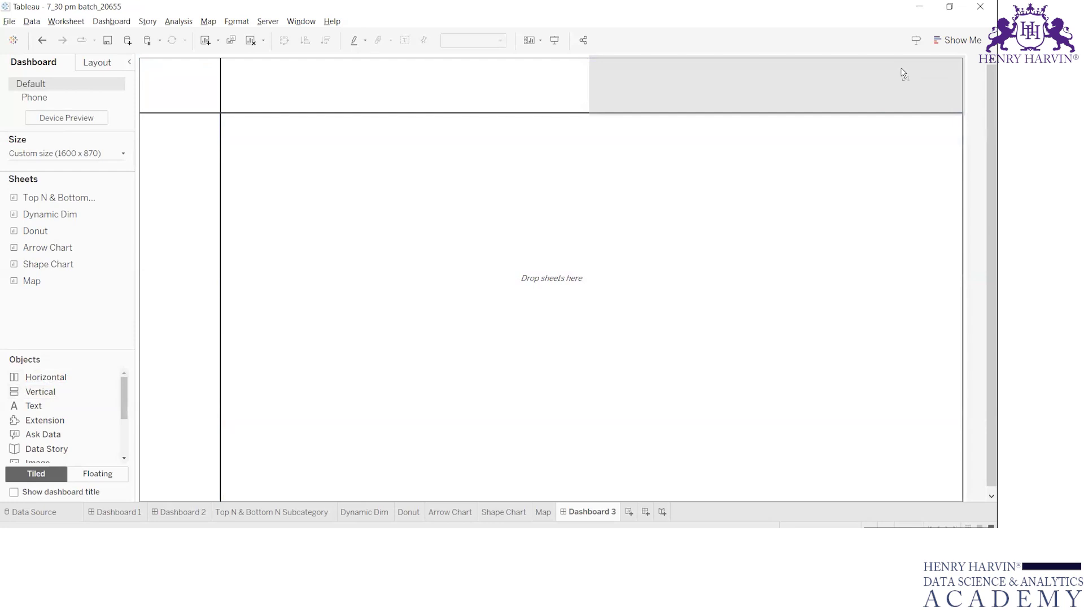
{"action": "left_click_drag", "start_coordinate": [903, 72], "coordinate": [875, 89]}
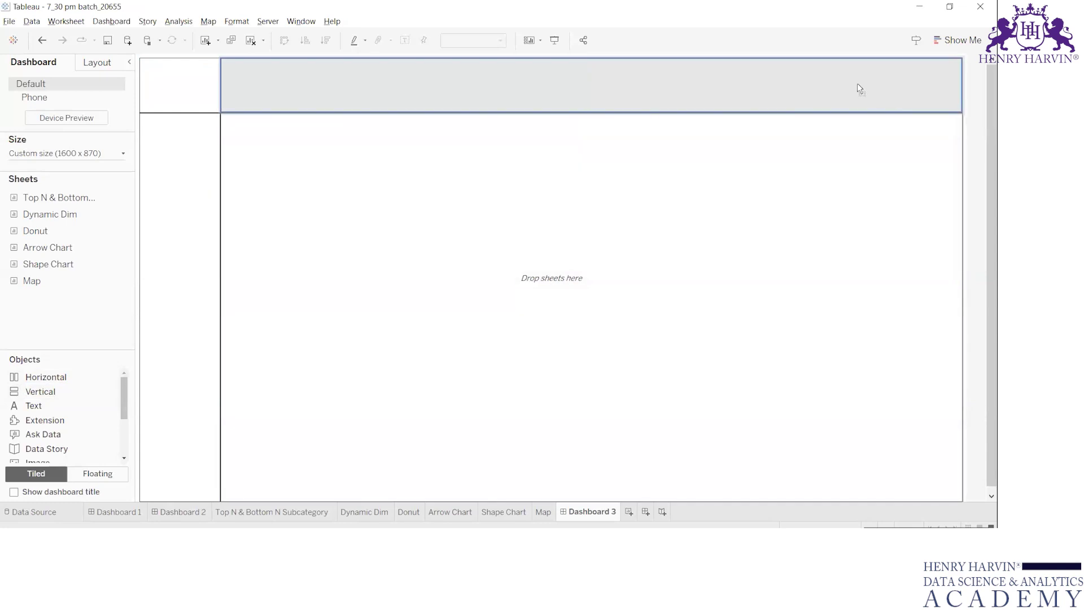
{"action": "left_click_drag", "start_coordinate": [841, 93], "coordinate": [903, 82]}
{"action": "left_click_drag", "start_coordinate": [902, 82], "coordinate": [902, 83]}
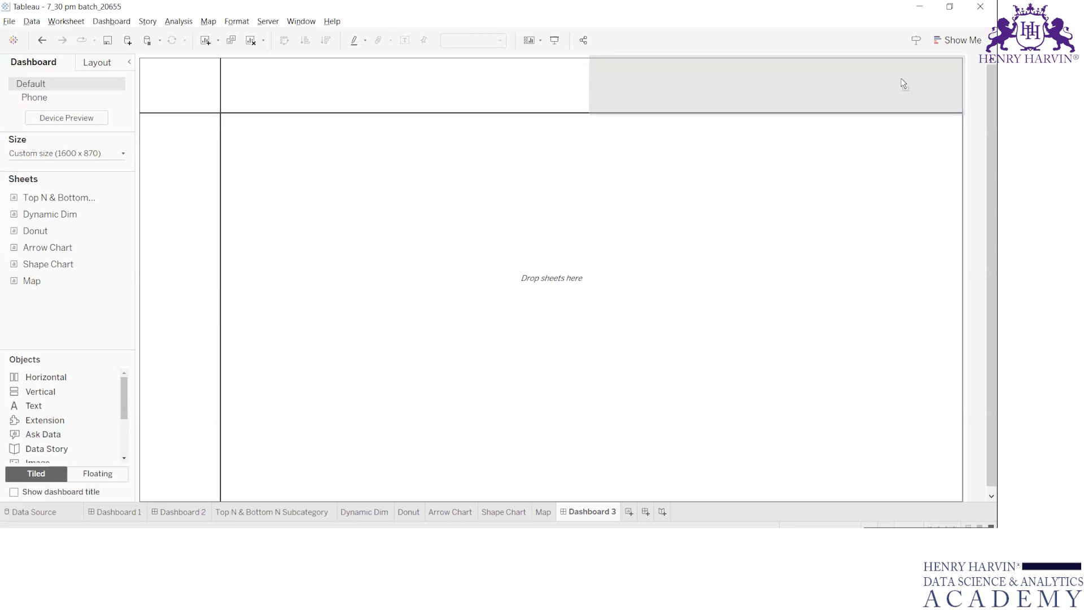
{"action": "left_click_drag", "start_coordinate": [902, 82], "coordinate": [903, 83]}
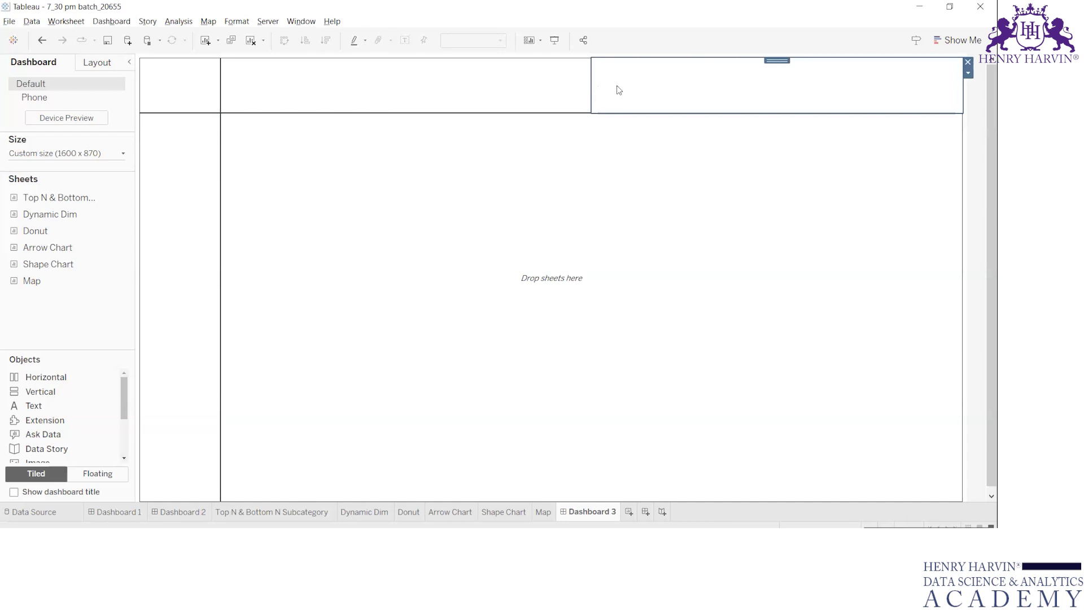
{"action": "left_click_drag", "start_coordinate": [590, 90], "coordinate": [875, 91]}
Apply the thinnest solid black border to the horizontal container at the header's right end
{"action": "left_click", "coordinate": [102, 63]}
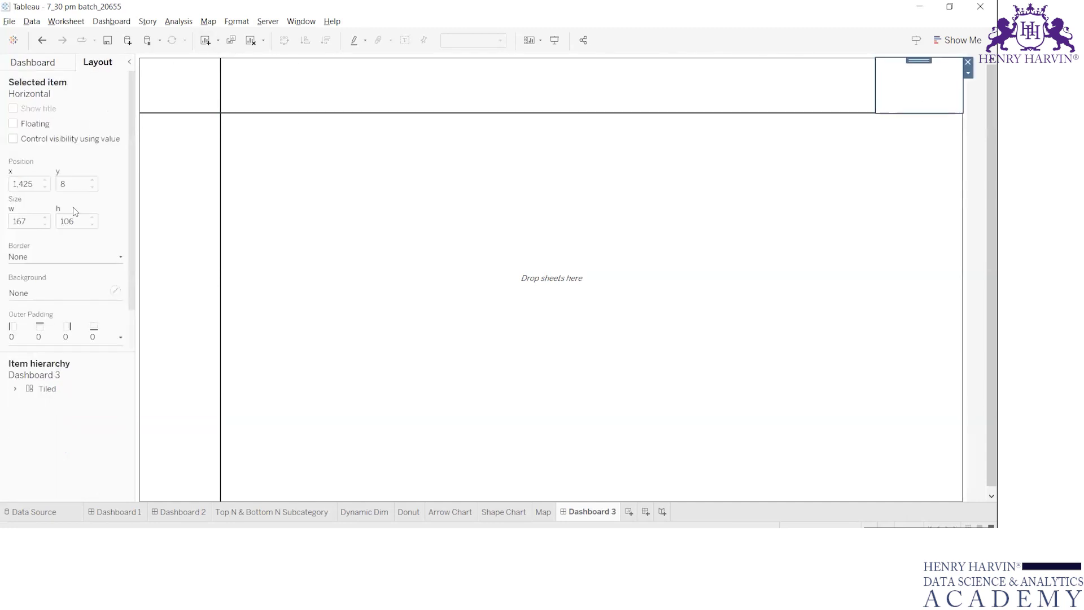
{"action": "left_click", "coordinate": [29, 257]}
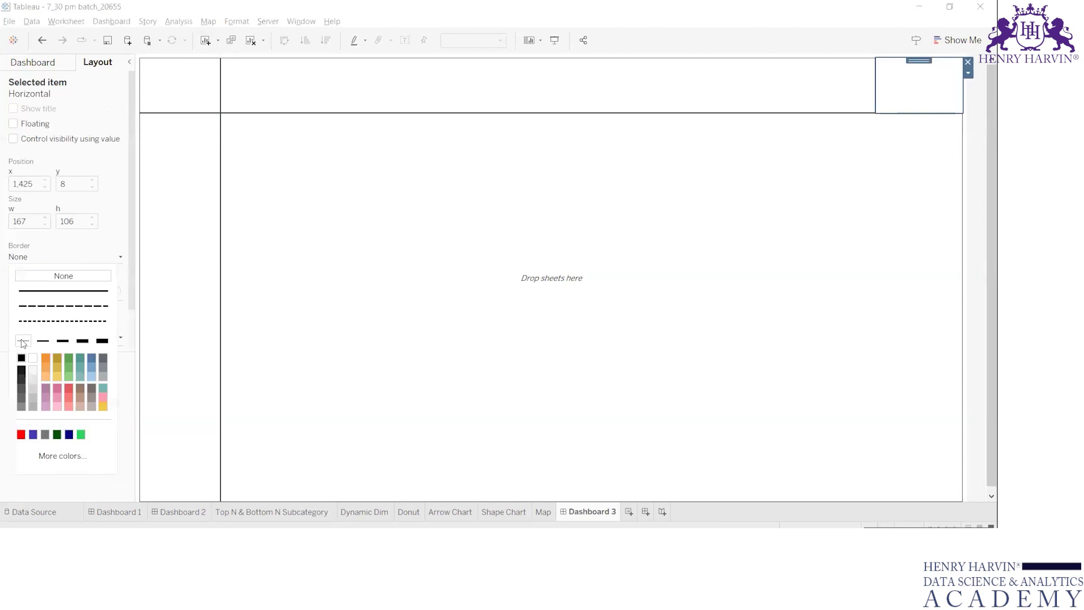
{"action": "left_click", "coordinate": [736, 305]}
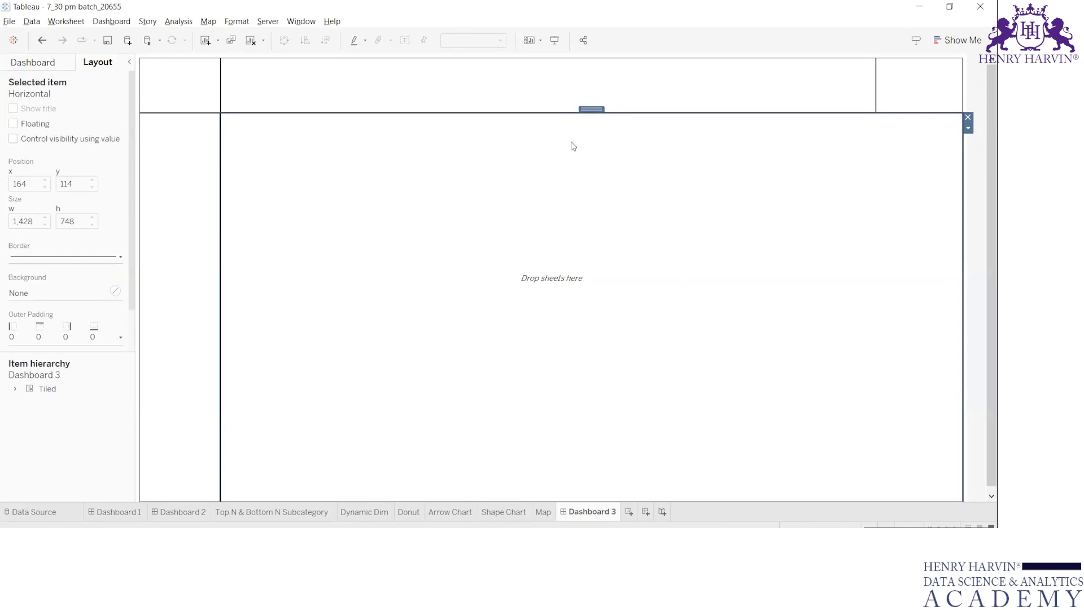
Add a horizontal container in the left half of the large lower area and give it the thinnest solid black border
{"action": "left_click", "coordinate": [41, 64]}
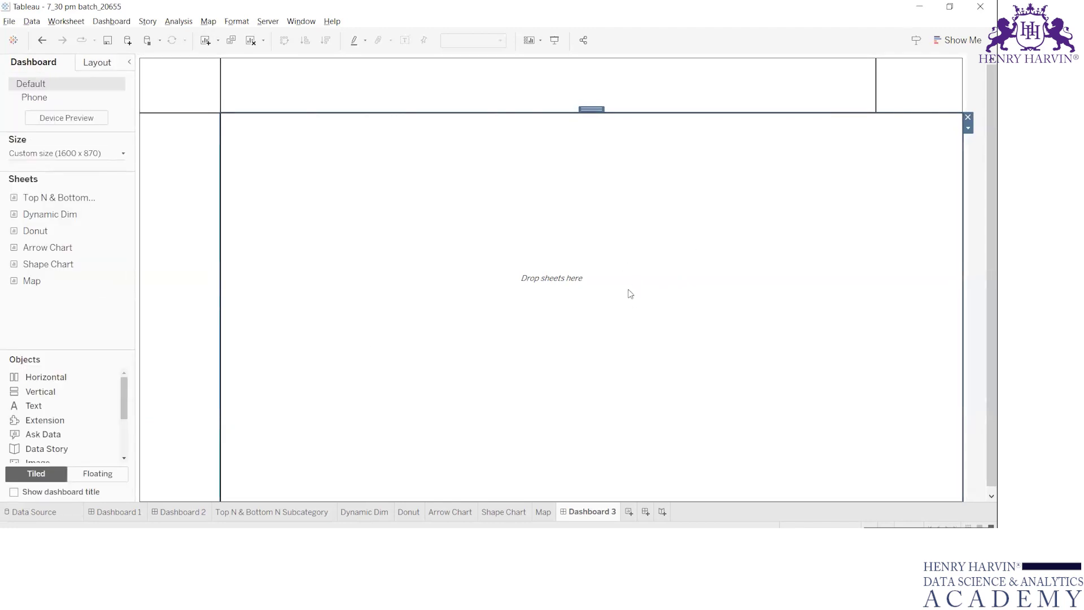
{"action": "left_click_drag", "start_coordinate": [37, 385], "coordinate": [231, 310]}
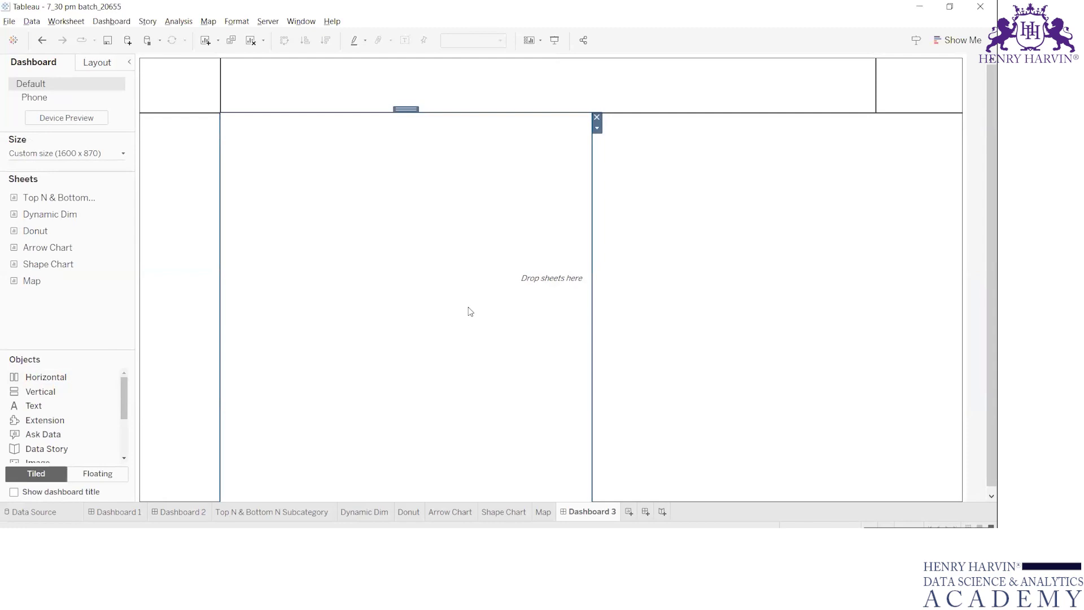
{"action": "left_click", "coordinate": [106, 57]}
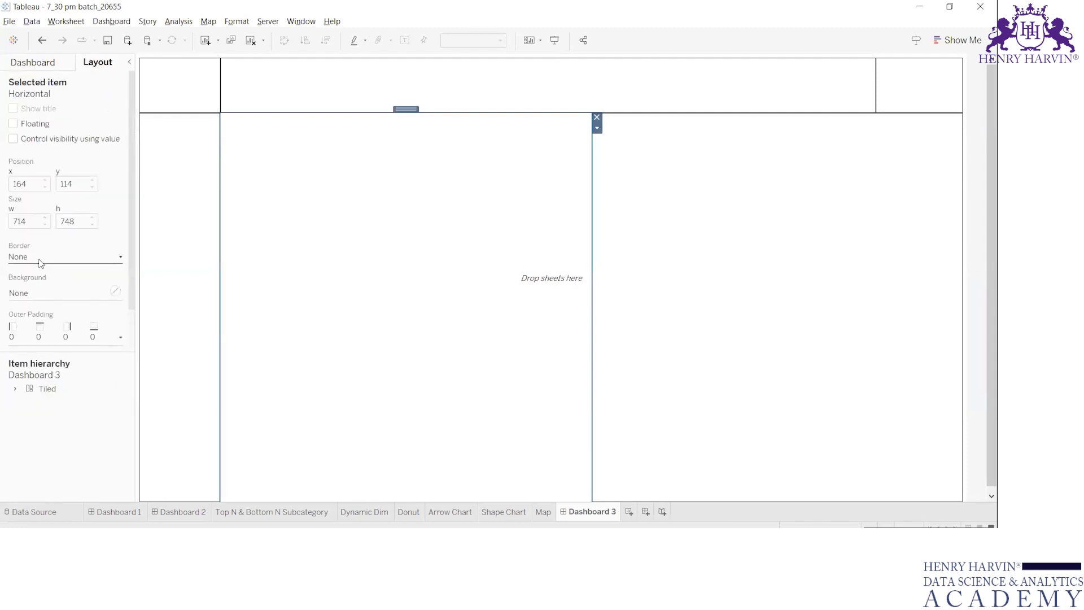
{"action": "left_click", "coordinate": [40, 258]}
{"action": "left_click", "coordinate": [23, 340]}
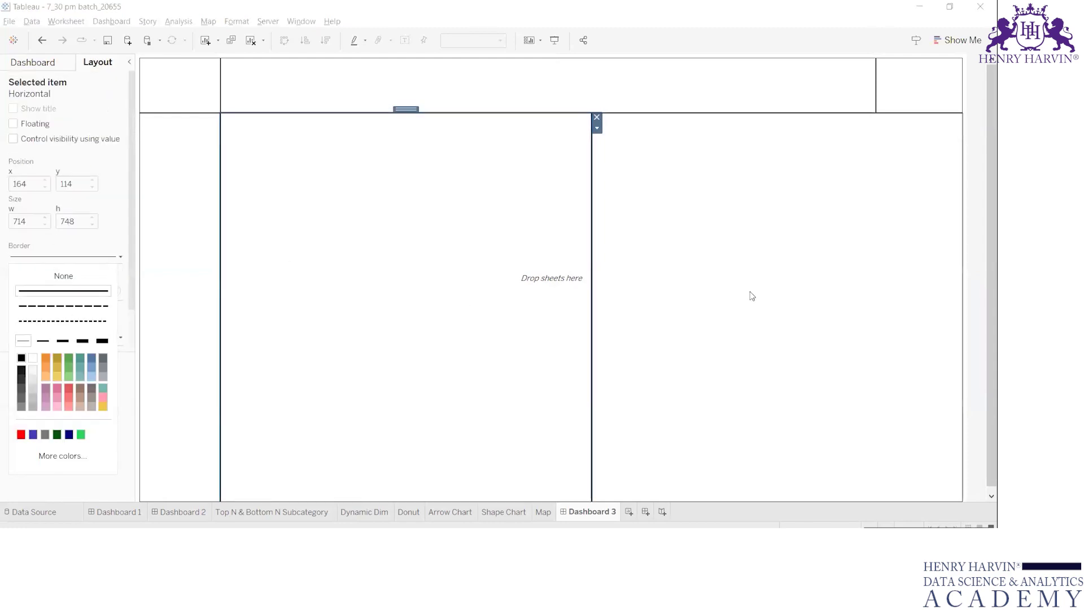
{"action": "left_click", "coordinate": [752, 296]}
{"action": "left_click", "coordinate": [464, 249]}
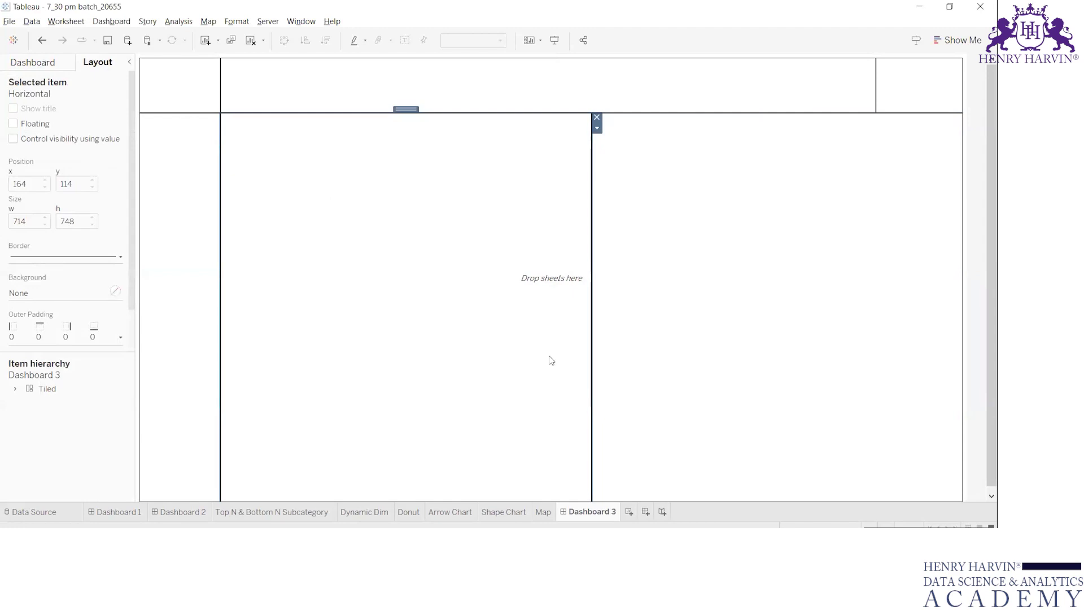
{"action": "left_click", "coordinate": [700, 361]}
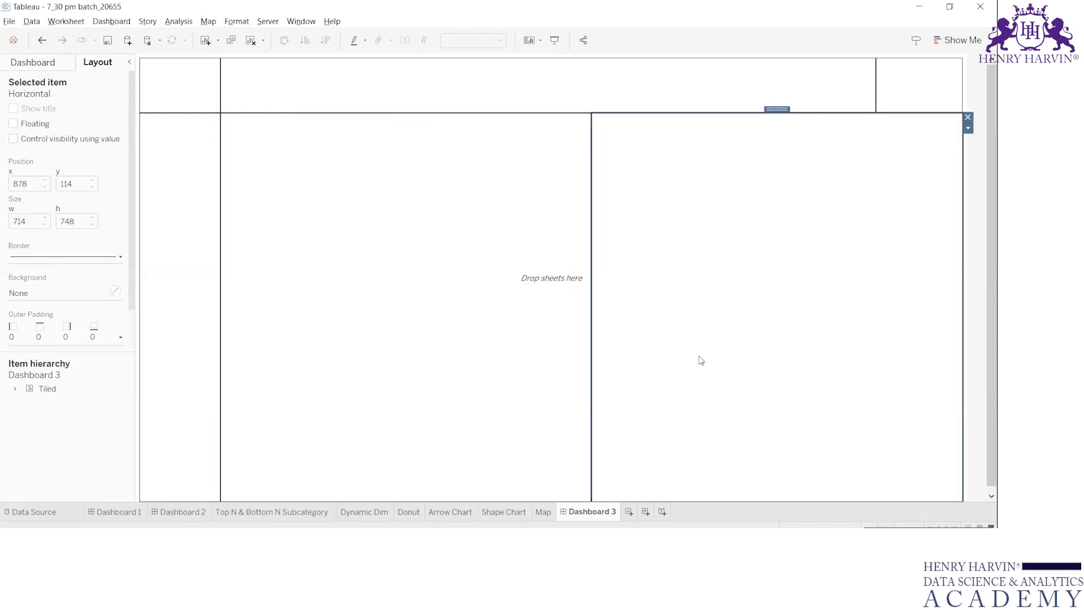
{"action": "left_click", "coordinate": [499, 276]}
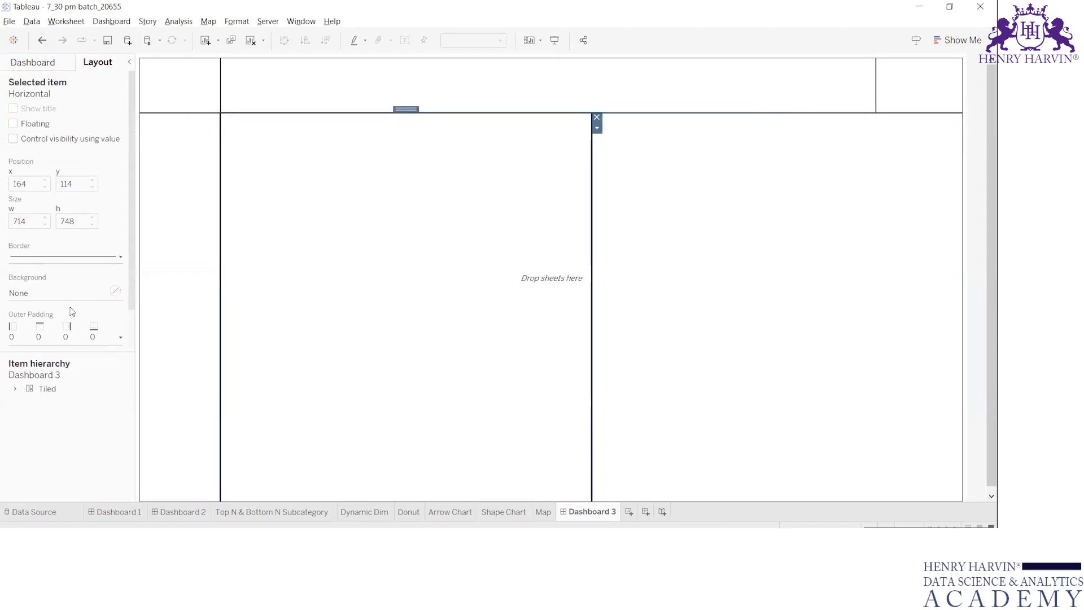
Add a vertical container in the upper half of each of the two large lower containers, forming a two-by-two grid
{"action": "left_click", "coordinate": [37, 65]}
{"action": "left_click_drag", "start_coordinate": [51, 393], "coordinate": [387, 125]}
{"action": "left_click", "coordinate": [789, 229]}
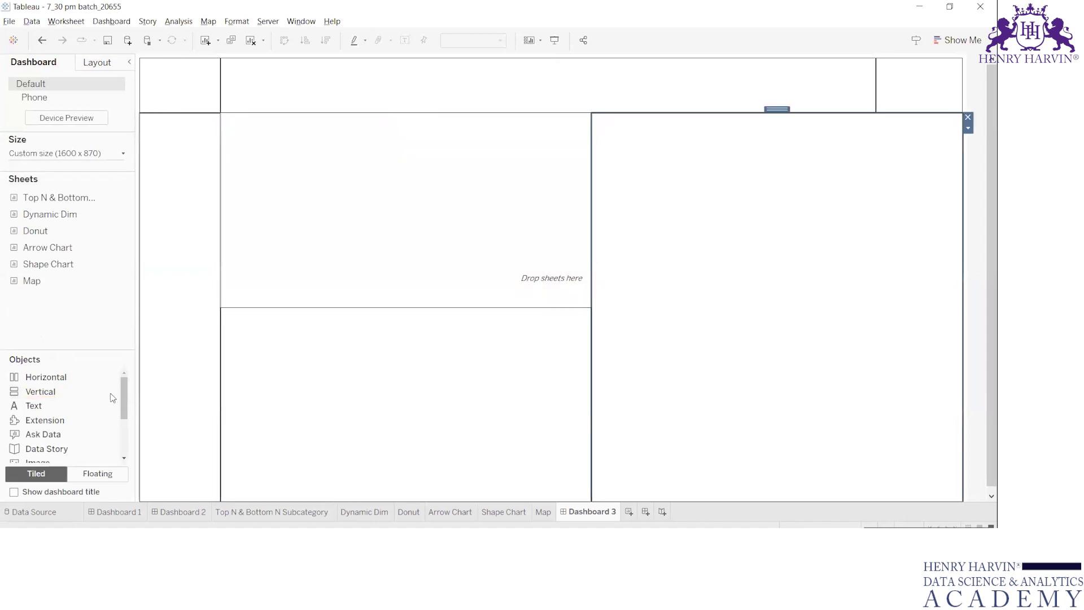
{"action": "left_click", "coordinate": [45, 391]}
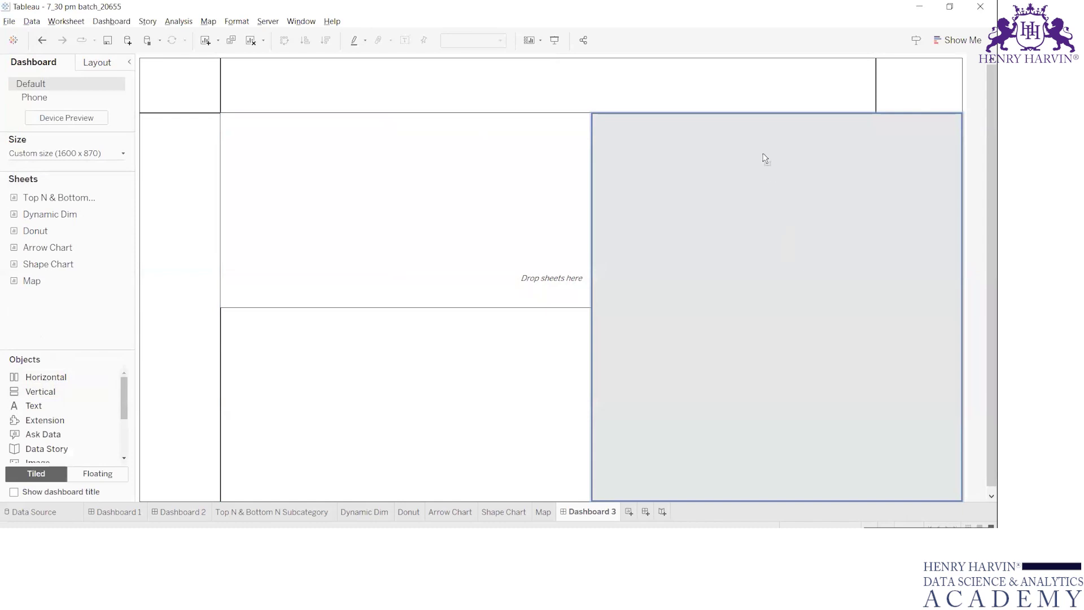
{"action": "left_click", "coordinate": [764, 128]}
Apply the thinnest solid black border to both upper vertical containers of the two-by-two grid
{"action": "left_click", "coordinate": [492, 213]}
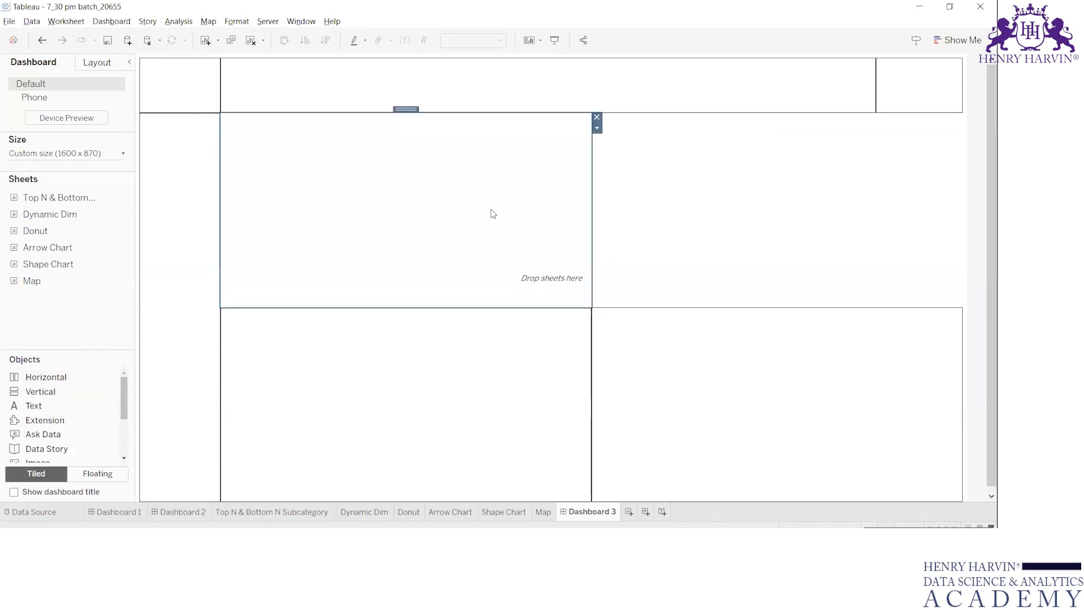
{"action": "left_click", "coordinate": [97, 61]}
{"action": "left_click", "coordinate": [40, 258]}
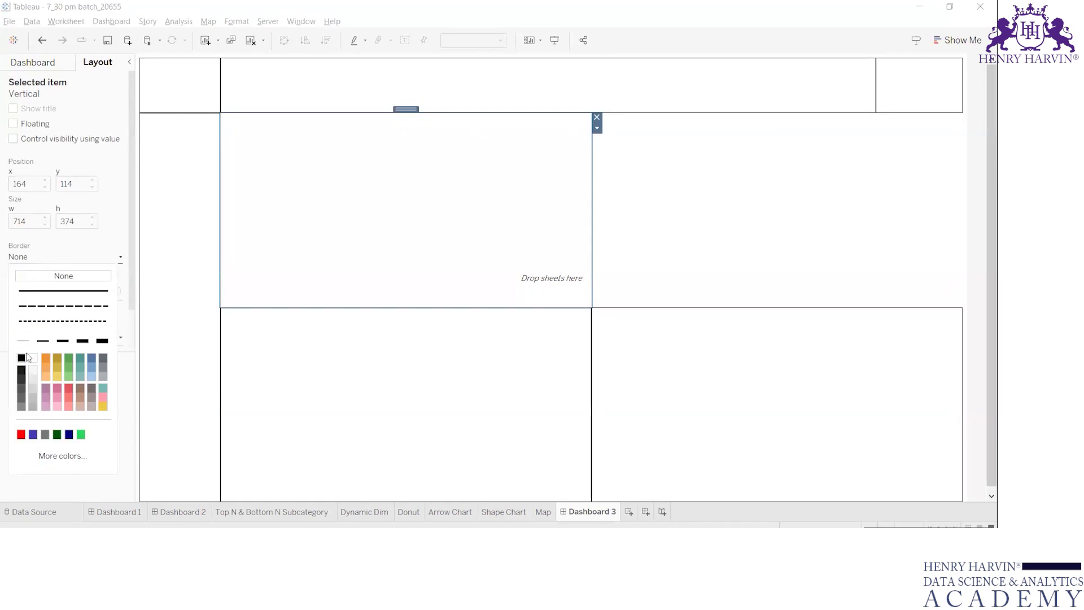
{"action": "left_click", "coordinate": [63, 291]}
{"action": "left_click", "coordinate": [714, 233]}
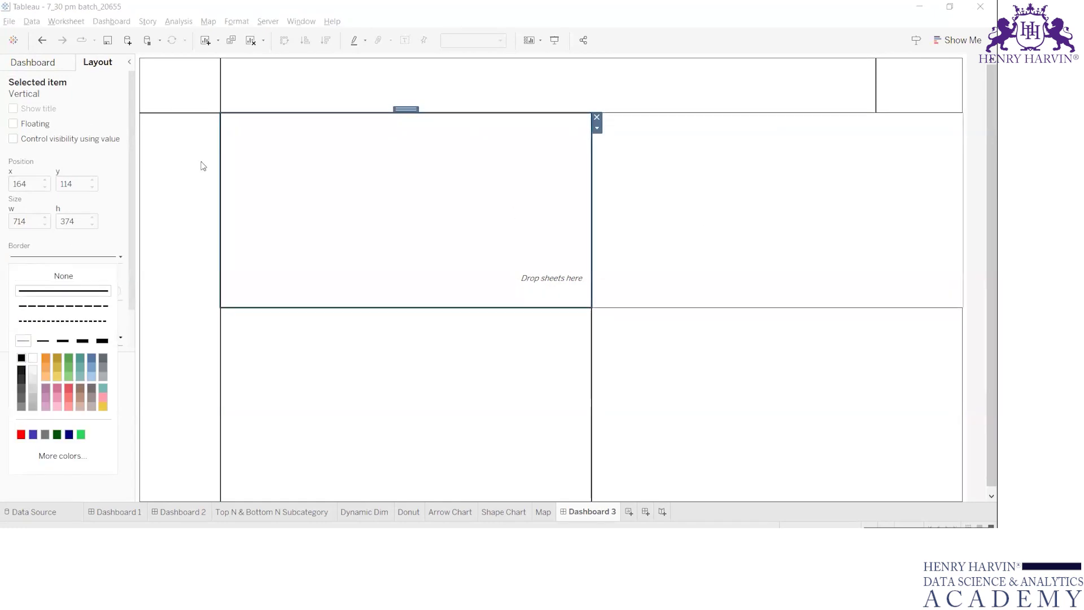
{"action": "left_click", "coordinate": [64, 257]}
{"action": "left_click", "coordinate": [24, 340]}
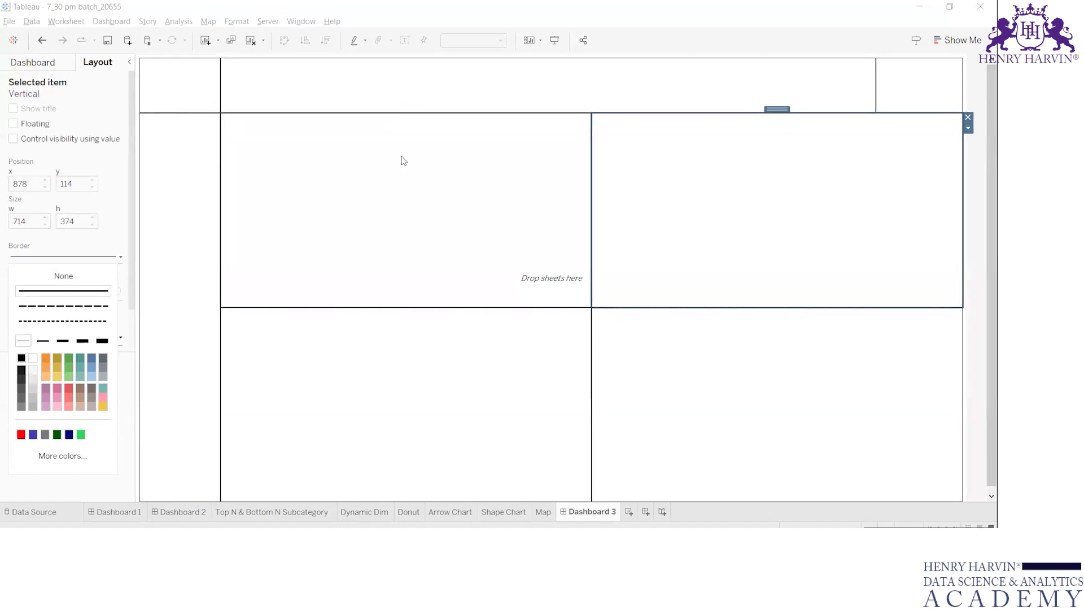
{"action": "left_click", "coordinate": [466, 208]}
{"action": "key", "text": "F7"}
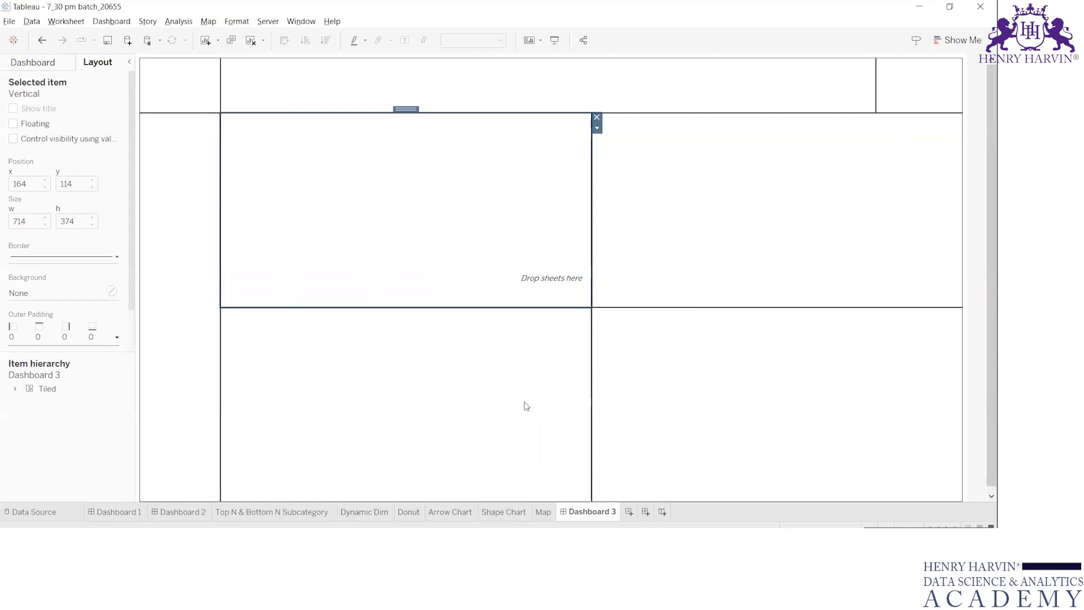
Try placing the Donut sheet in the upper-left container of the grid and undo the placement
{"action": "left_click", "coordinate": [67, 70]}
{"action": "mouse_move", "coordinate": [53, 234]}
{"action": "left_click_drag", "start_coordinate": [53, 234], "coordinate": [381, 182]}
{"action": "left_click", "coordinate": [717, 380]}
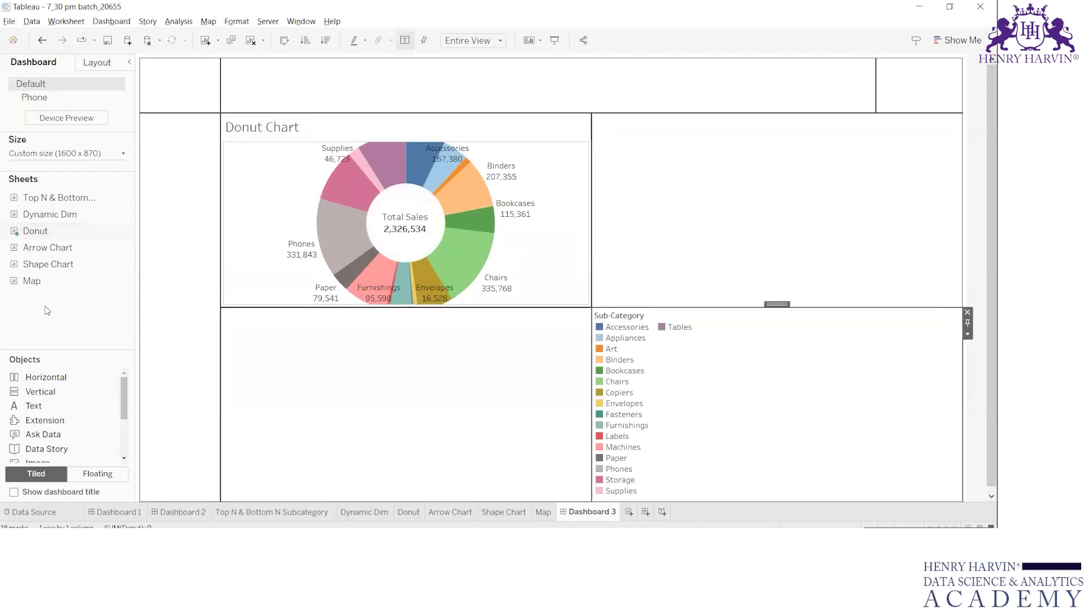
{"action": "key", "text": "ctrl+z"}
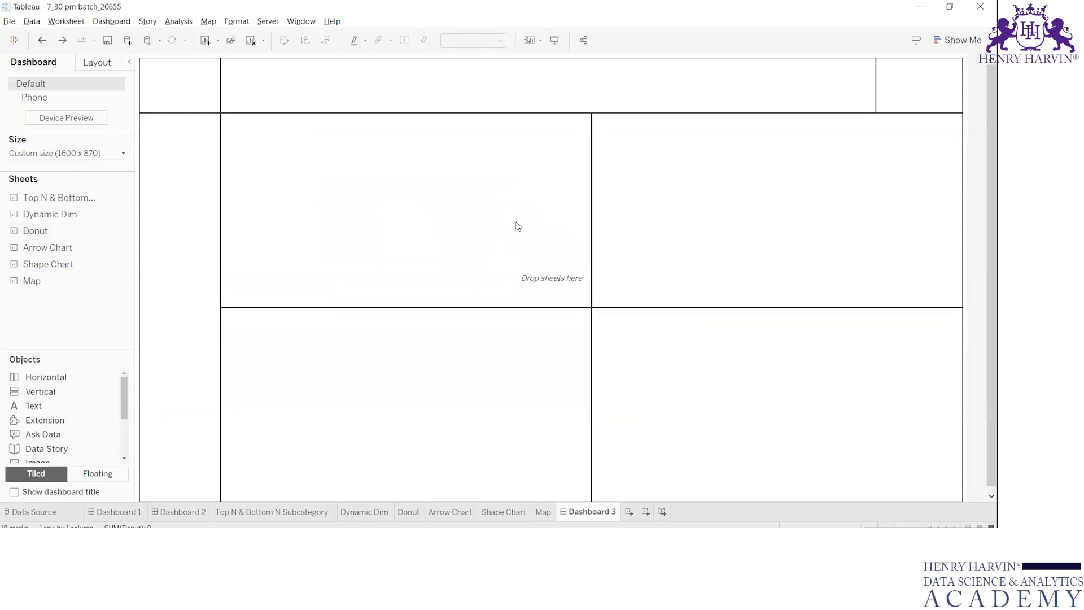
Place the Donut sheet in the grid's upper-left container, examine the Sub-Category legend's item arrangement options, and undo the placement
{"action": "mouse_move", "coordinate": [107, 221]}
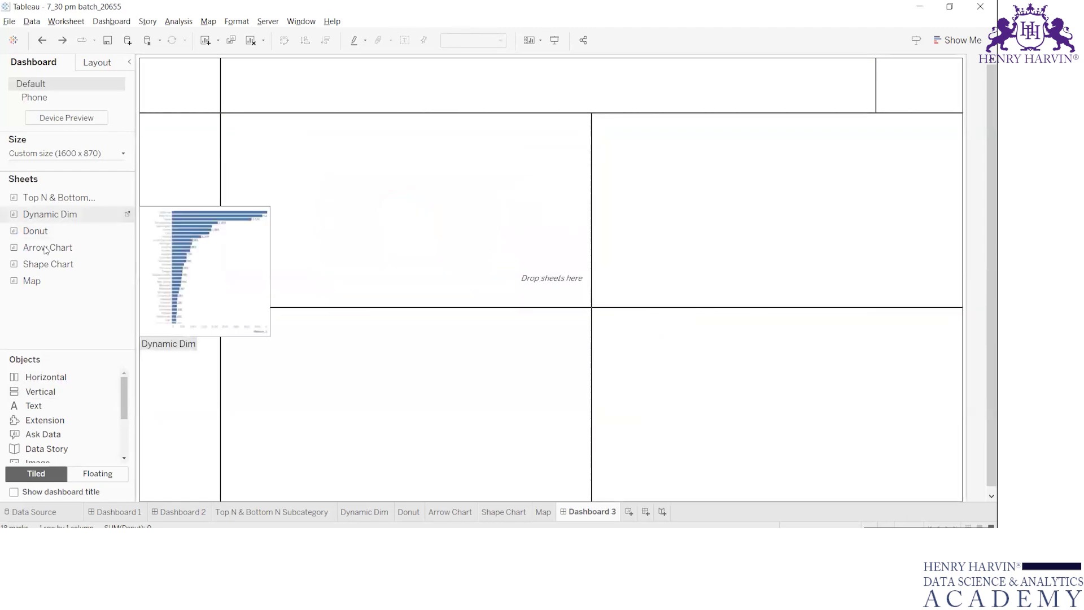
{"action": "left_click_drag", "start_coordinate": [46, 232], "coordinate": [315, 190]}
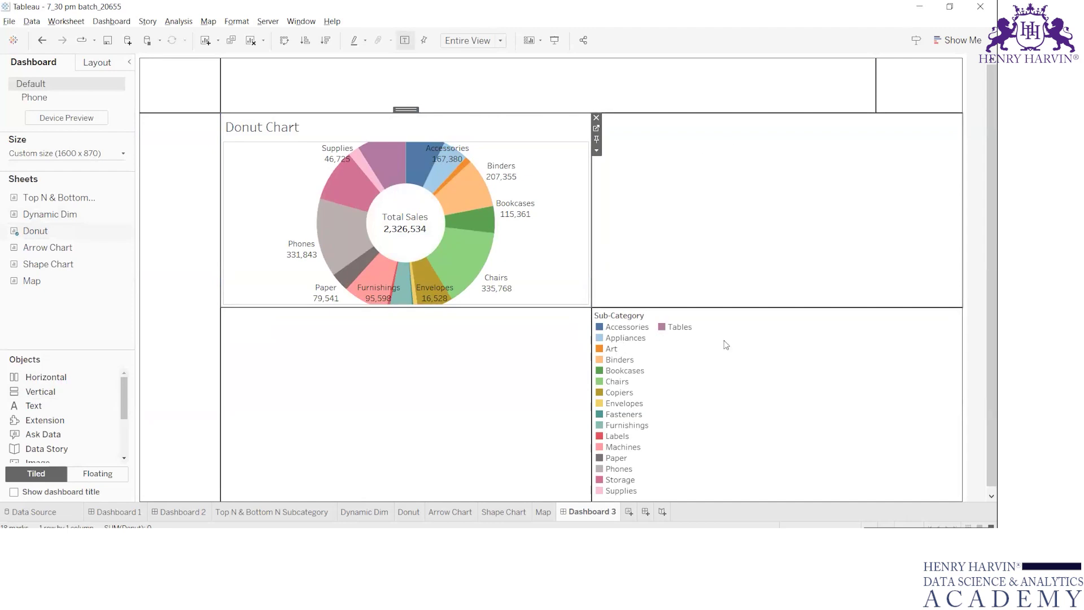
{"action": "left_click", "coordinate": [656, 353]}
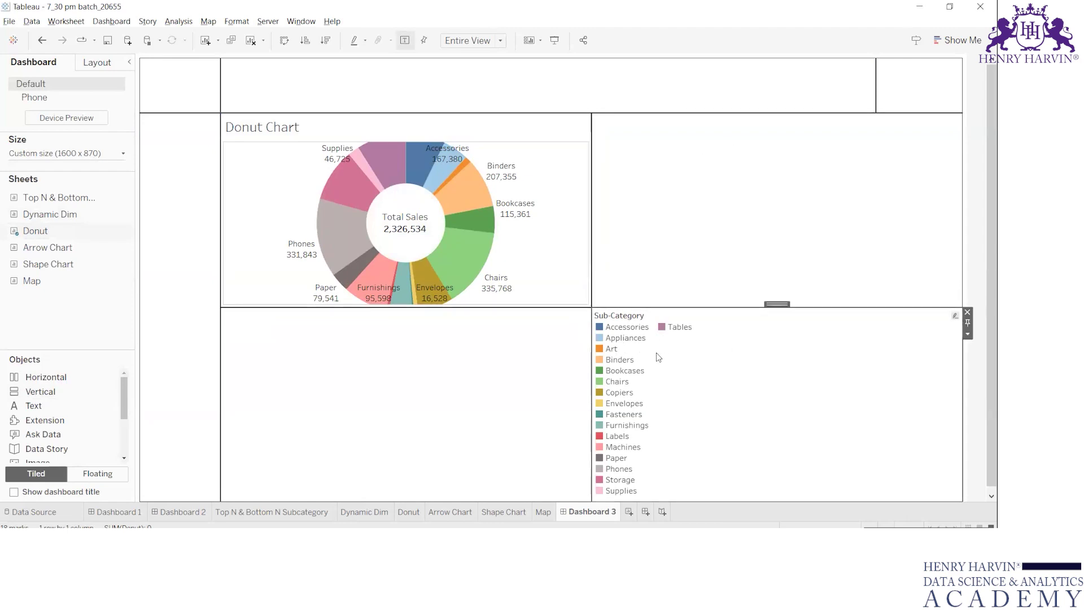
{"action": "left_click", "coordinate": [625, 339]}
{"action": "left_click", "coordinate": [705, 339]}
{"action": "left_click", "coordinate": [967, 336]}
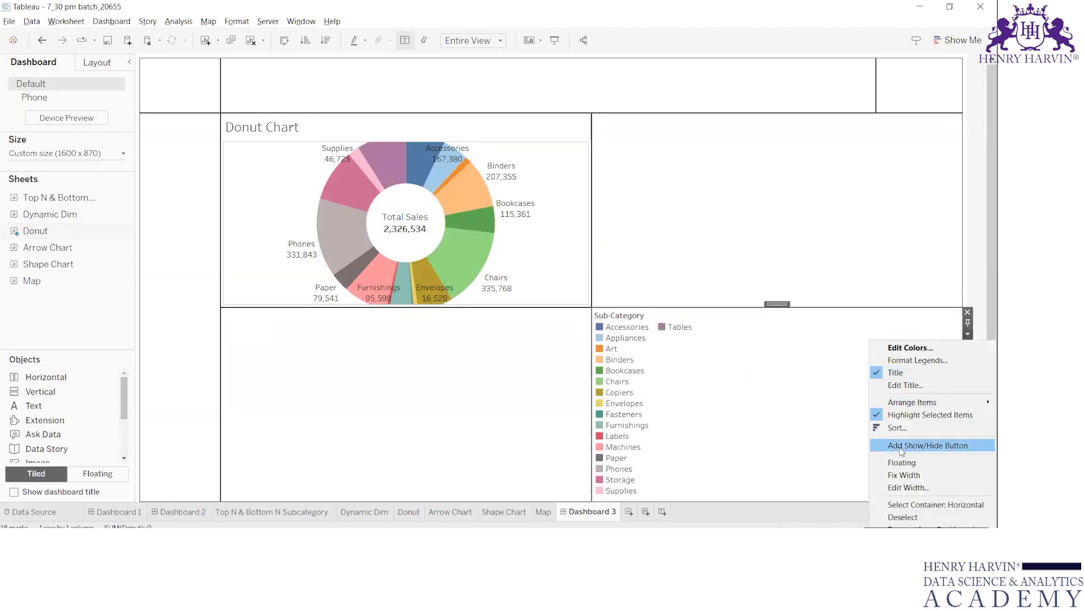
{"action": "mouse_move", "coordinate": [909, 402]}
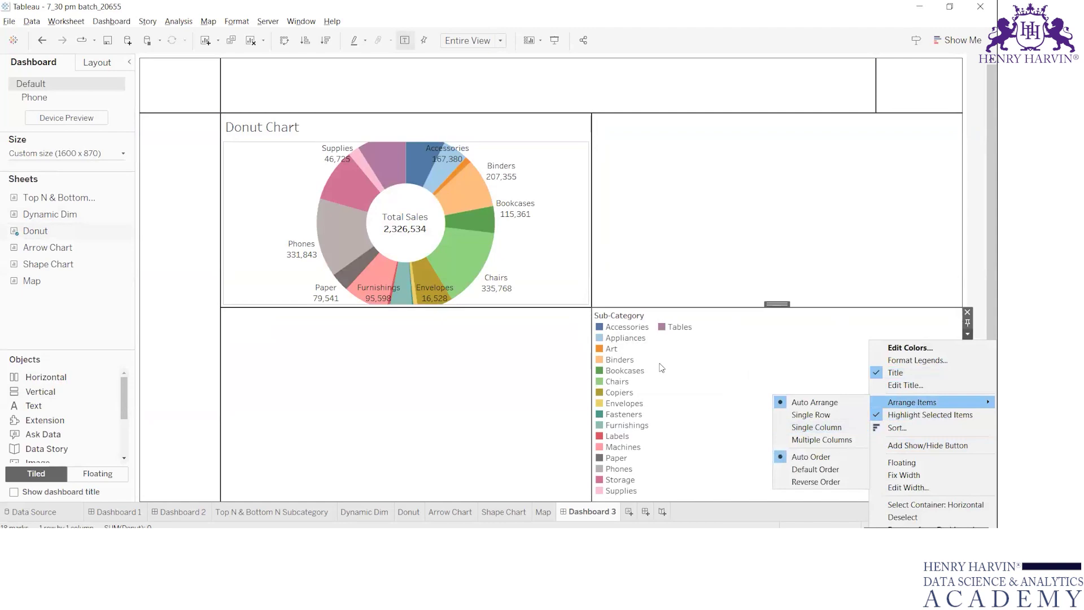
{"action": "left_click", "coordinate": [381, 320]}
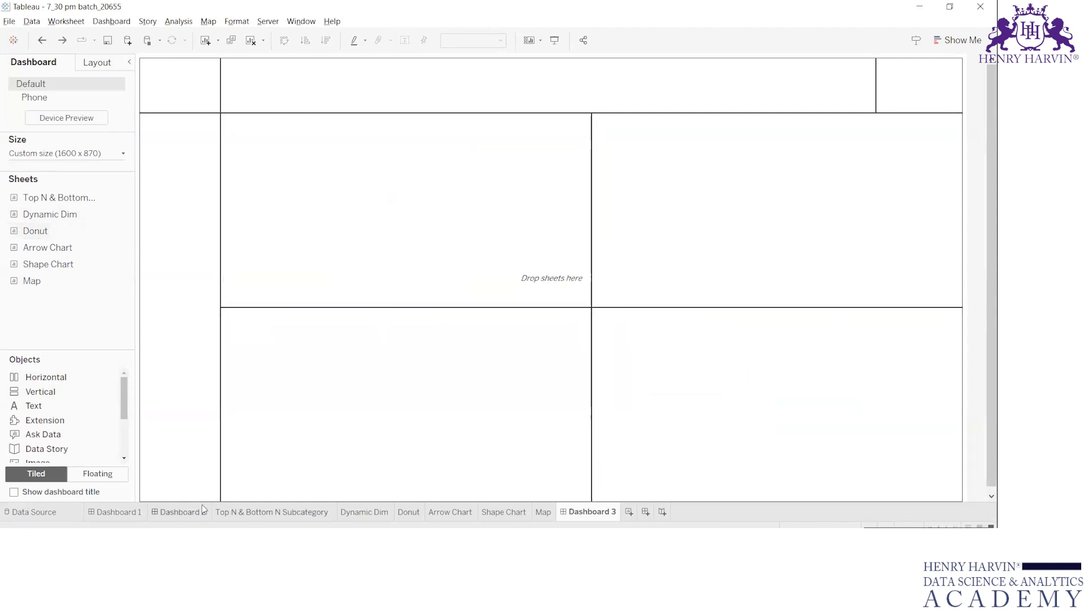
Hide the Sub-Category color legend card on the Donut worksheet
{"action": "left_click", "coordinate": [375, 512]}
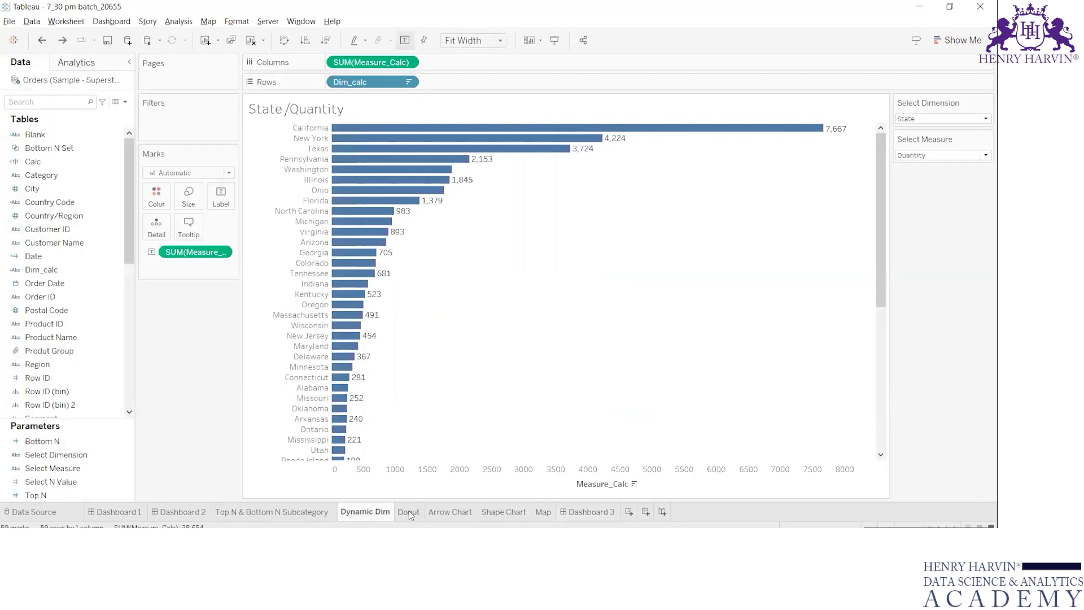
{"action": "left_click", "coordinate": [408, 510]}
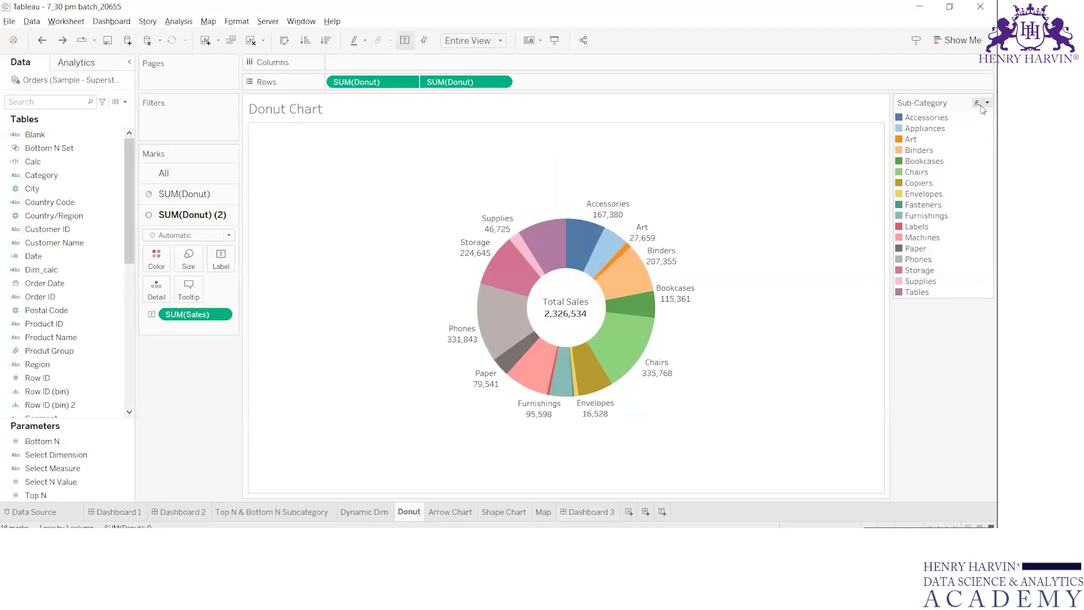
{"action": "left_click", "coordinate": [983, 104]}
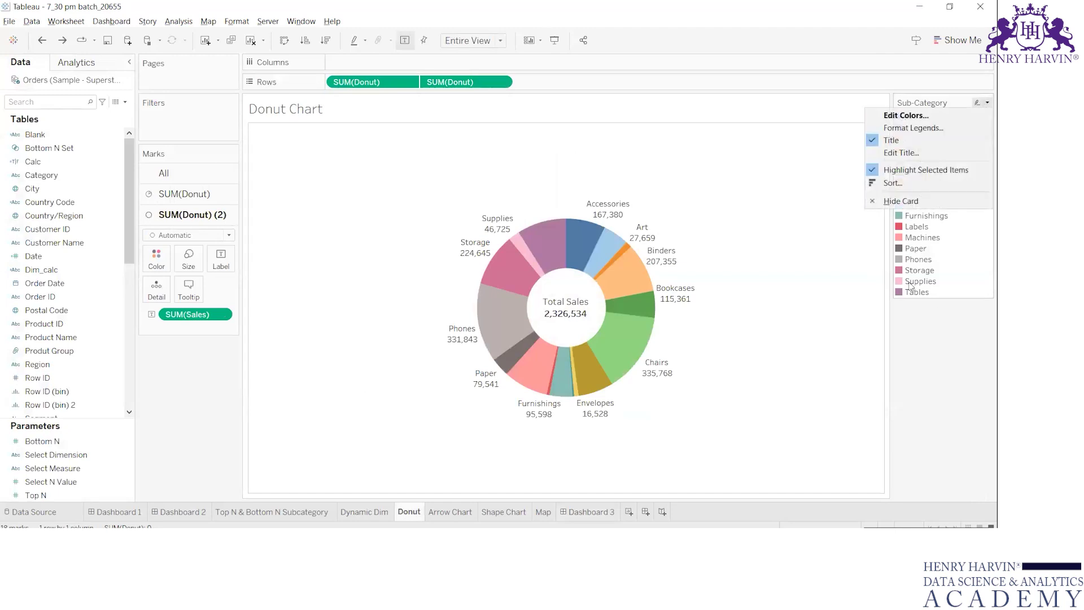
{"action": "left_click", "coordinate": [907, 202]}
Return to Dashboard 3 and place the Donut sheet in the upper-left container of the grid
{"action": "left_click", "coordinate": [590, 508]}
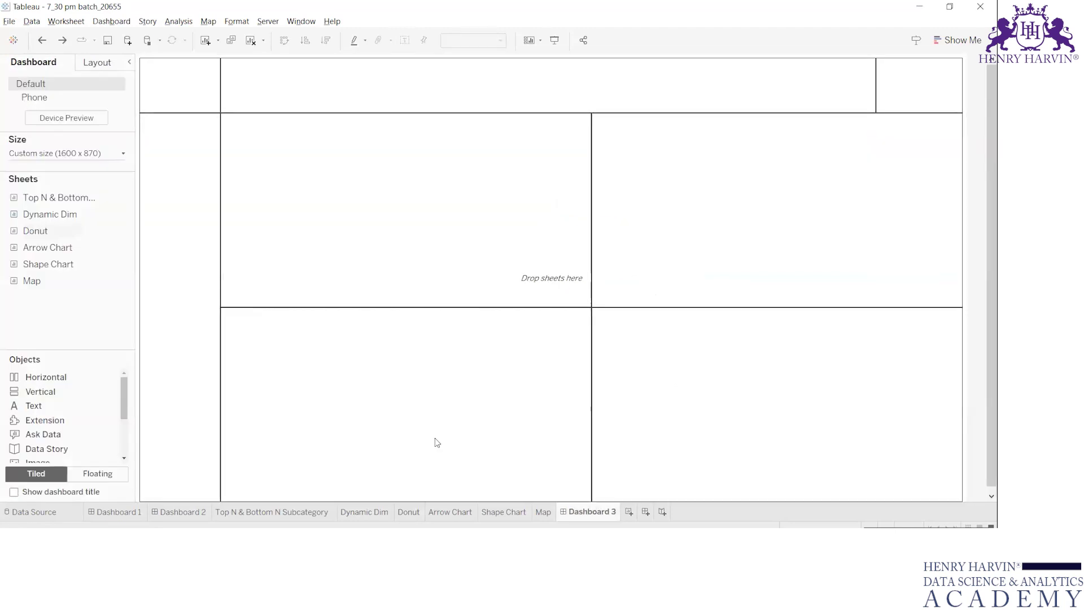
{"action": "left_click_drag", "start_coordinate": [46, 230], "coordinate": [255, 218]}
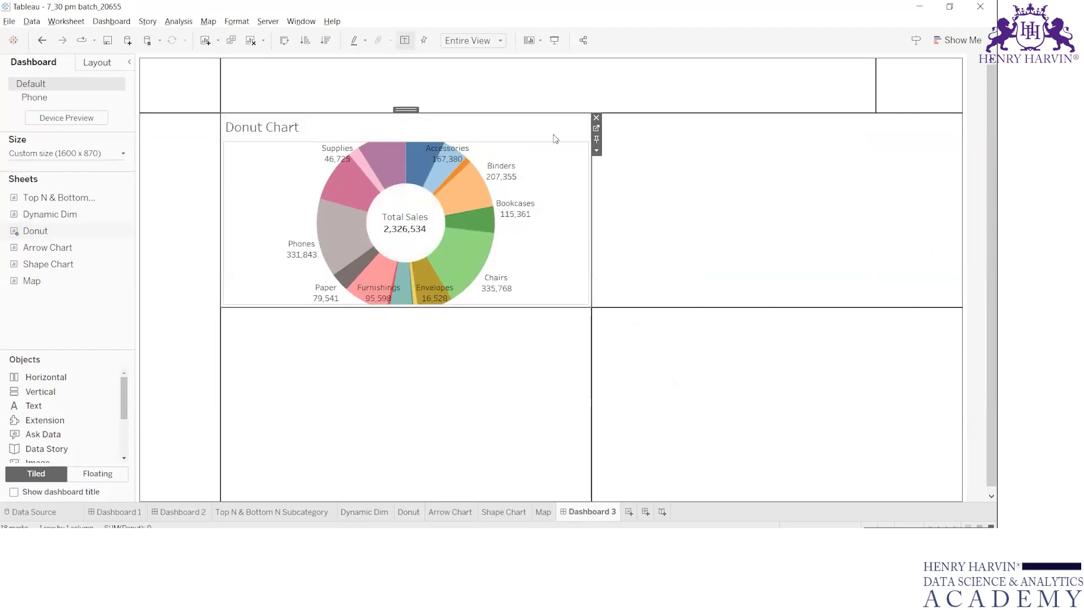
Reduce the mark sizes of the outer pie and the inner circle on the Donut worksheet and return to Dashboard 3
{"action": "left_click", "coordinate": [408, 512]}
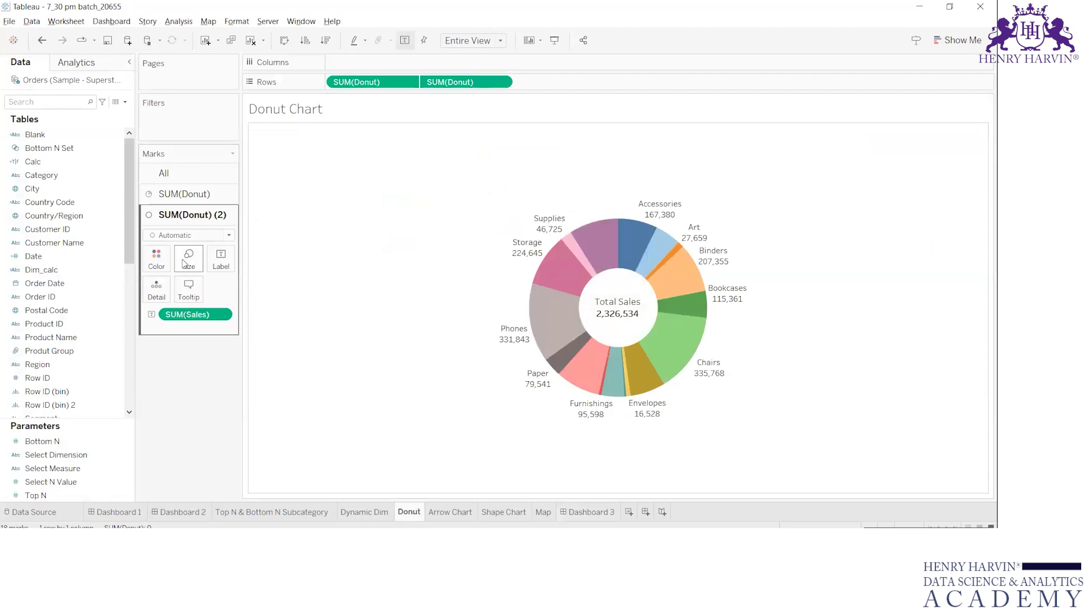
{"action": "left_click", "coordinate": [179, 195]}
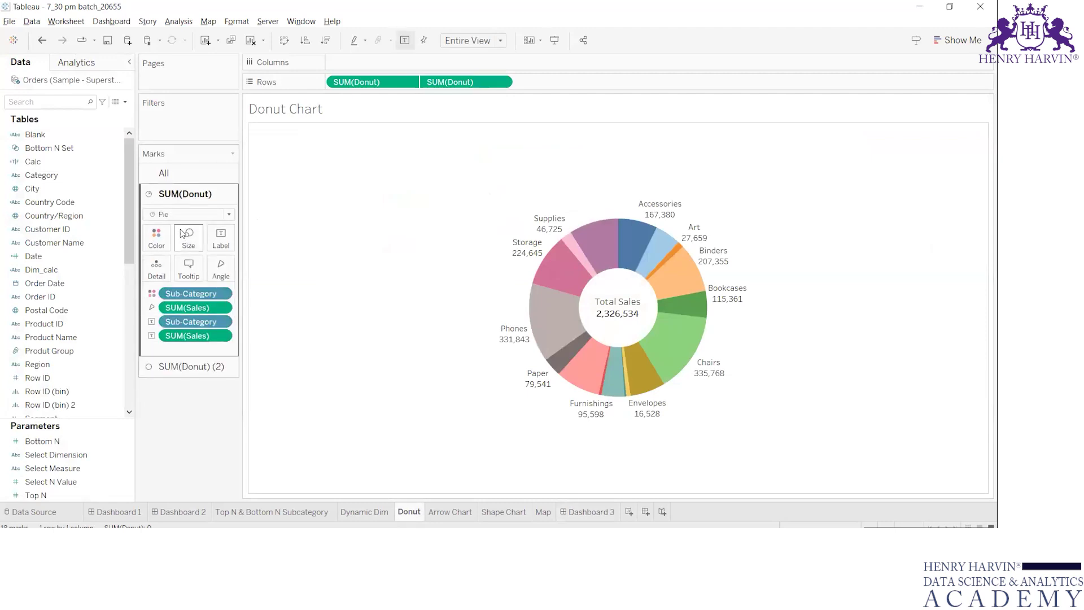
{"action": "left_click", "coordinate": [185, 240]}
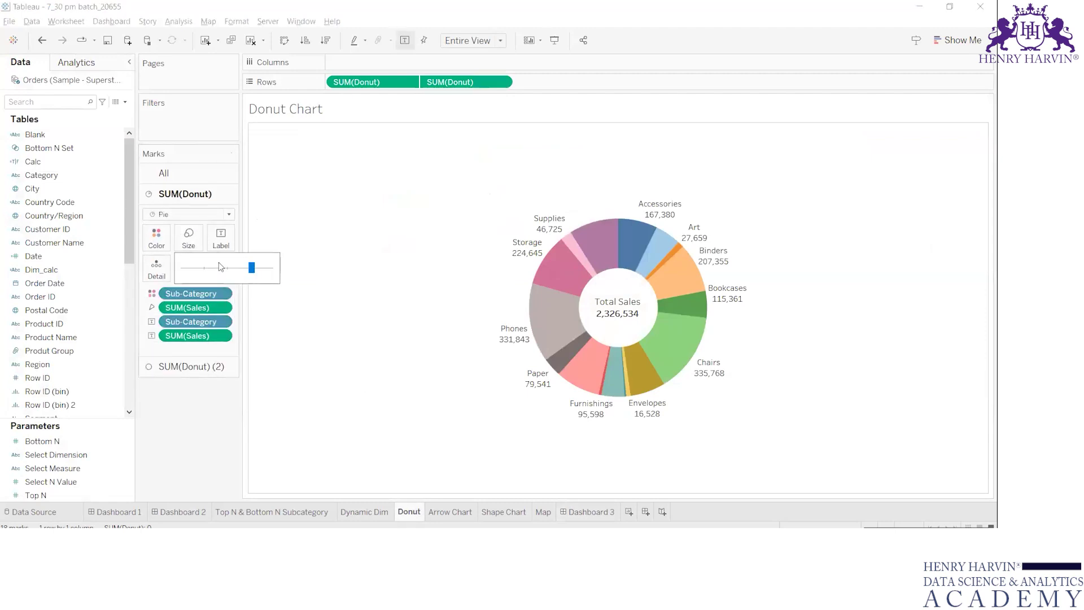
{"action": "left_click", "coordinate": [239, 267]}
{"action": "left_click", "coordinate": [180, 367]}
{"action": "left_click", "coordinate": [188, 266]}
{"action": "left_click_drag", "start_coordinate": [223, 288], "coordinate": [216, 289]}
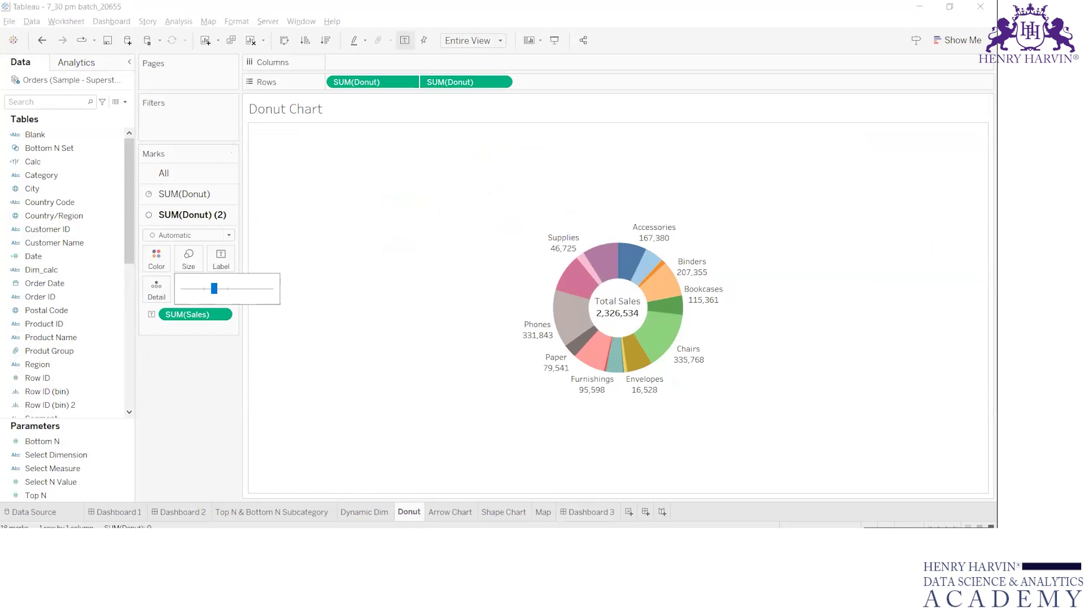
{"action": "left_click", "coordinate": [592, 515]}
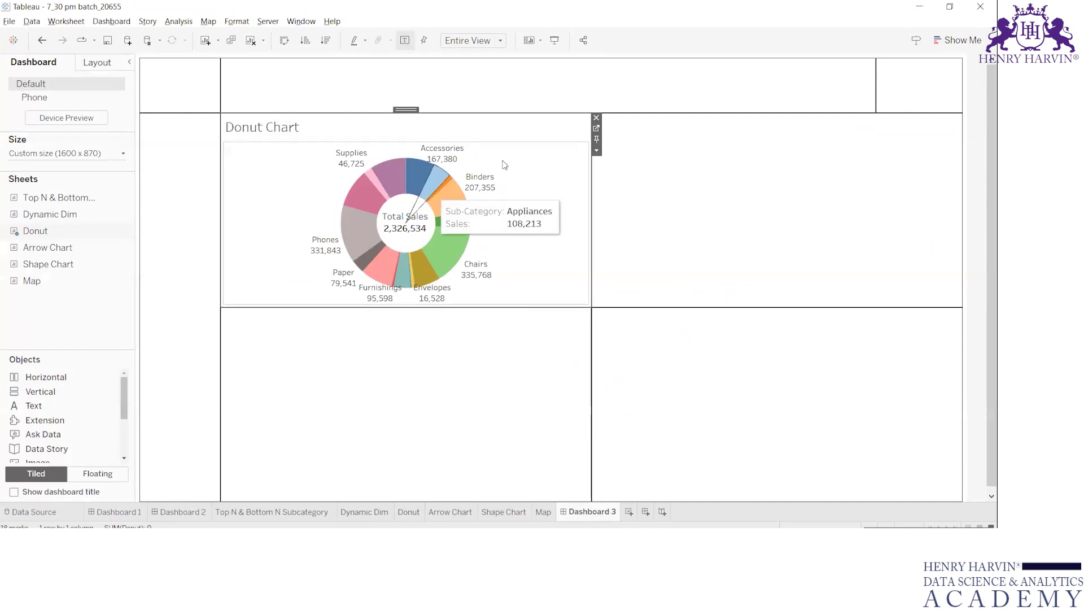
Try placing the Arrow Chart sheet in the grid's upper-right container and undo the placement
{"action": "left_click", "coordinate": [711, 279]}
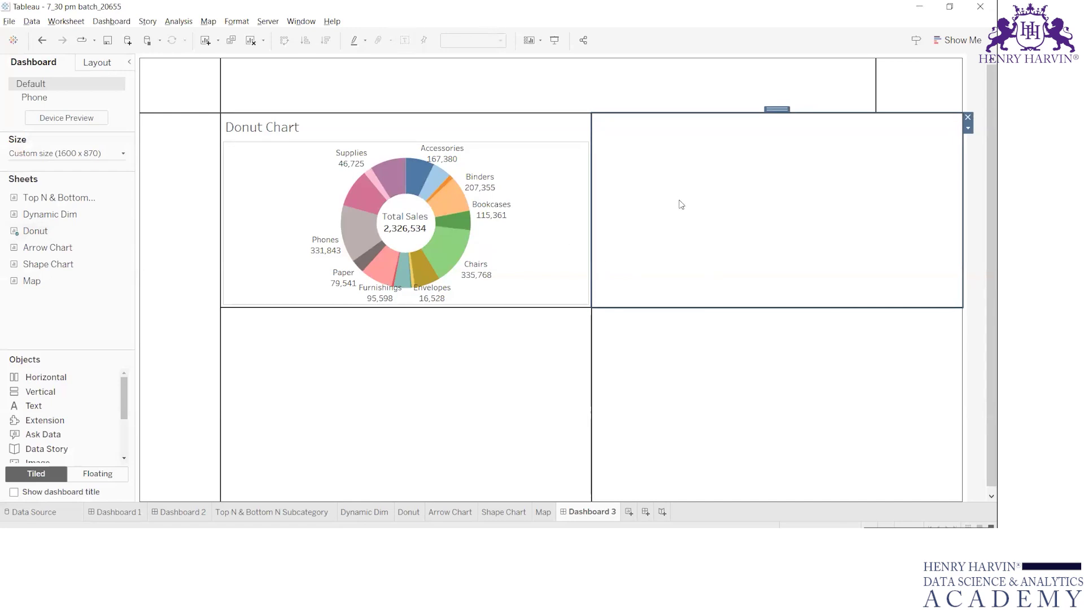
{"action": "left_click_drag", "start_coordinate": [27, 247], "coordinate": [656, 167]}
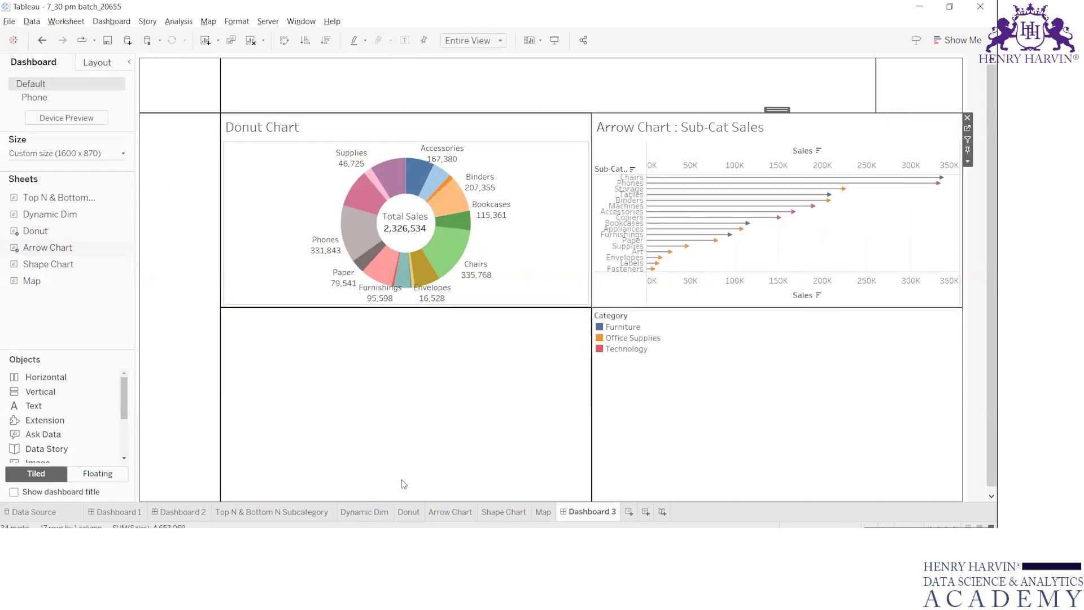
{"action": "key", "text": "ctrl+z"}
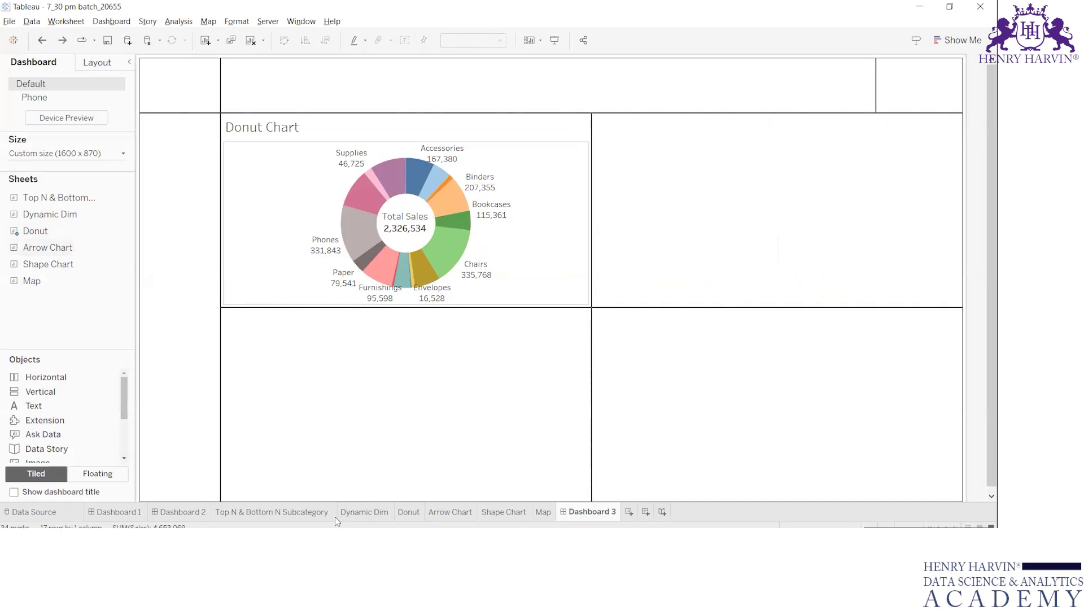
Hide the Category color legend on the Arrow Chart worksheet and place that sheet in the upper-right container of Dashboard 3's grid
{"action": "left_click", "coordinate": [452, 512]}
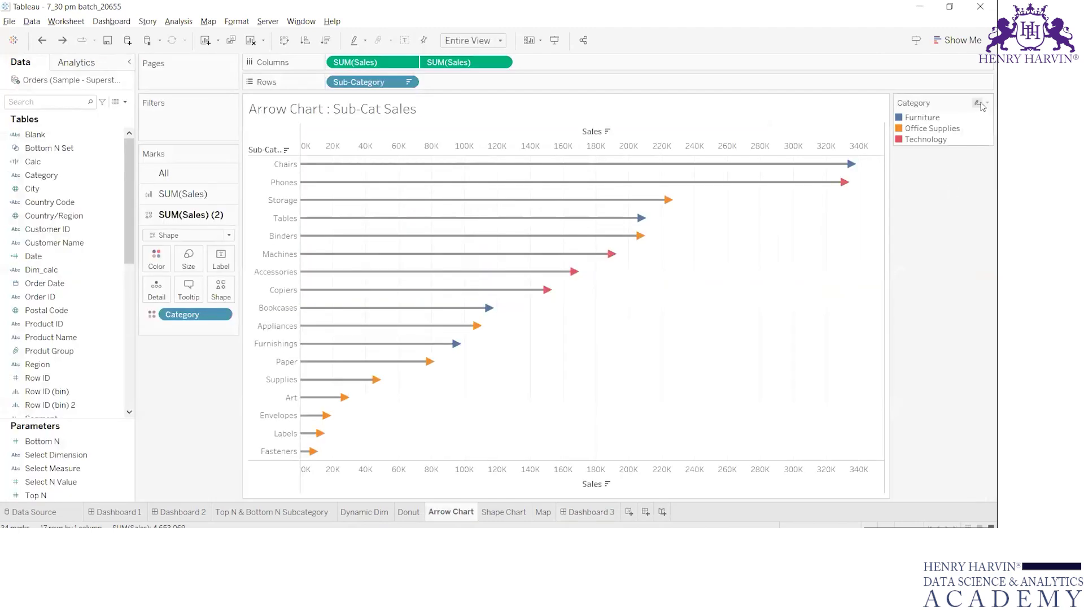
{"action": "left_click", "coordinate": [986, 103]}
{"action": "left_click", "coordinate": [926, 202]}
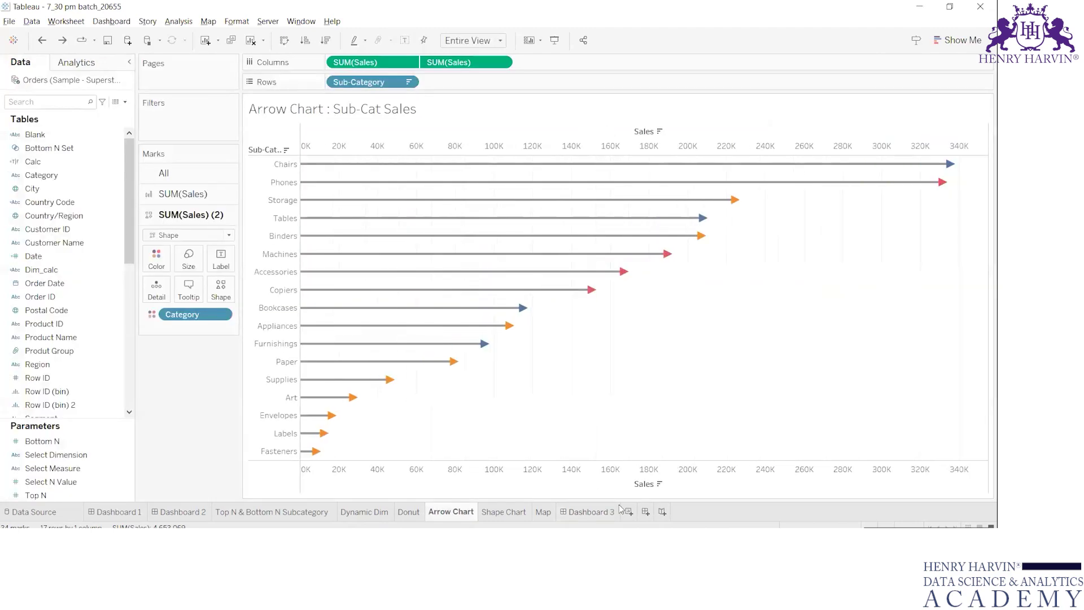
{"action": "left_click", "coordinate": [590, 512]}
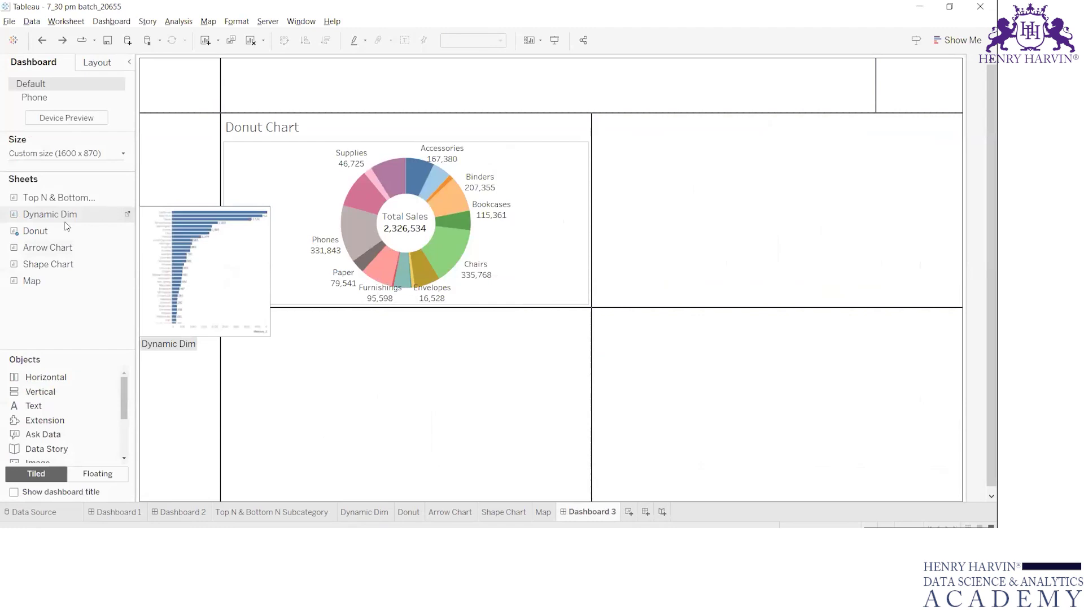
{"action": "left_click_drag", "start_coordinate": [60, 249], "coordinate": [720, 205]}
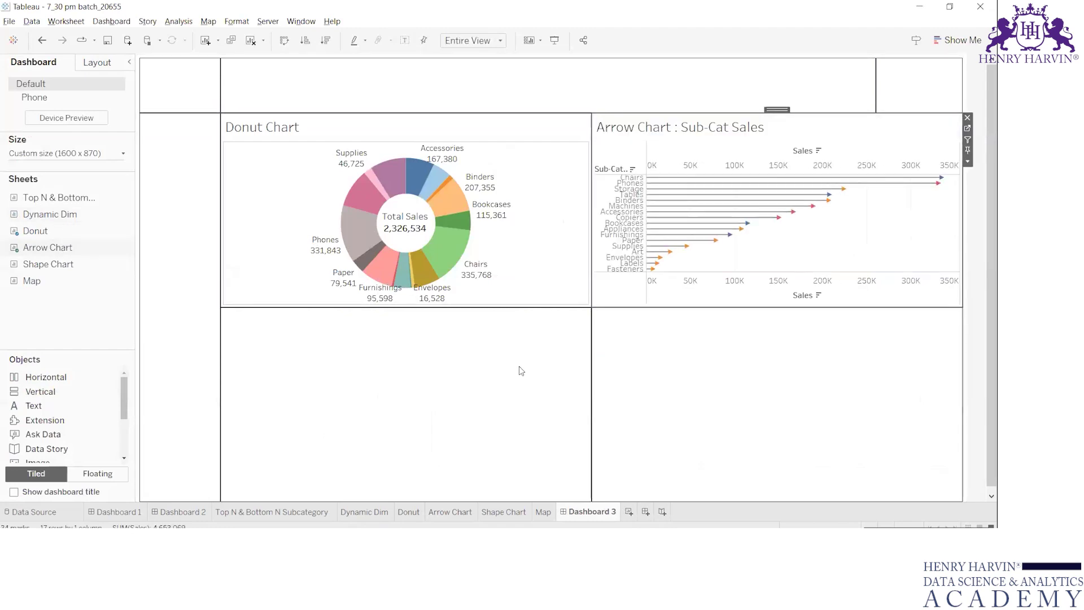
Hide the Category shape legend on the Shape Chart worksheet and place that sheet in the lower-left container of Dashboard 3's grid
{"action": "left_click", "coordinate": [500, 394]}
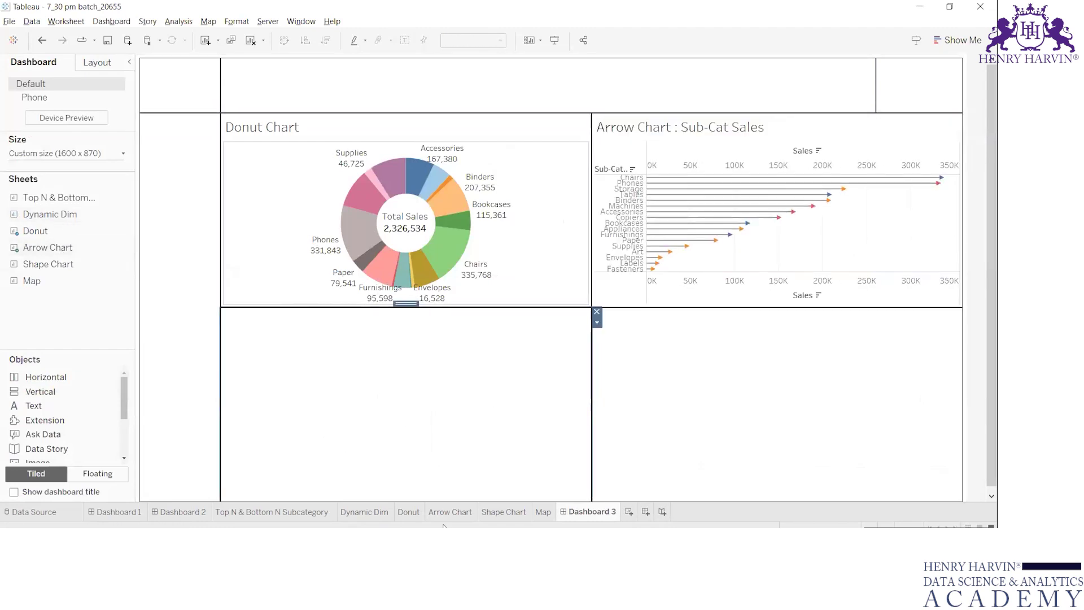
{"action": "left_click", "coordinate": [488, 513]}
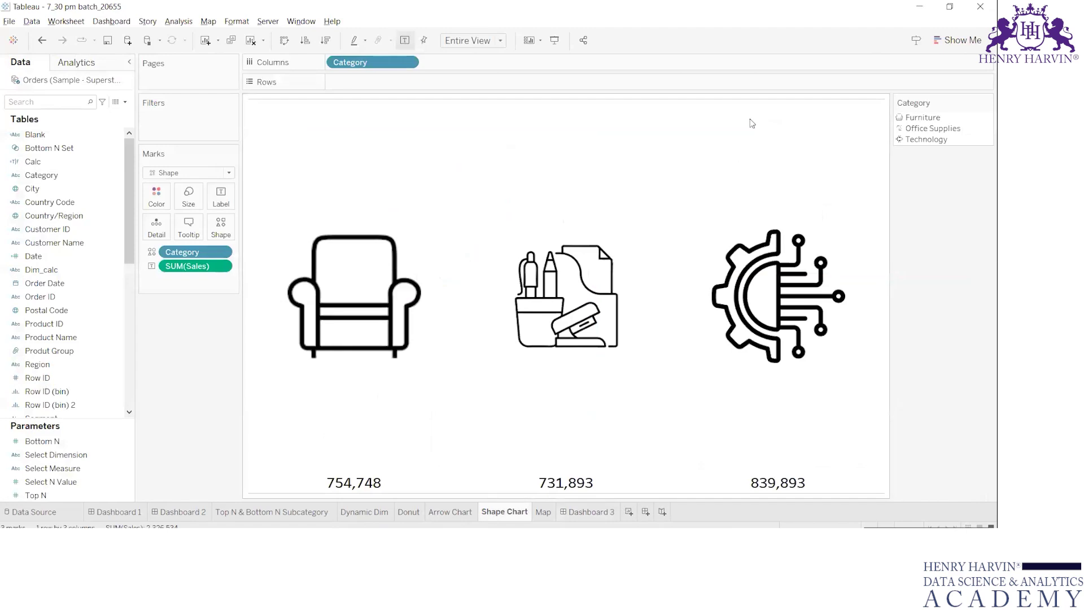
{"action": "left_click", "coordinate": [986, 103]}
{"action": "left_click", "coordinate": [943, 204]}
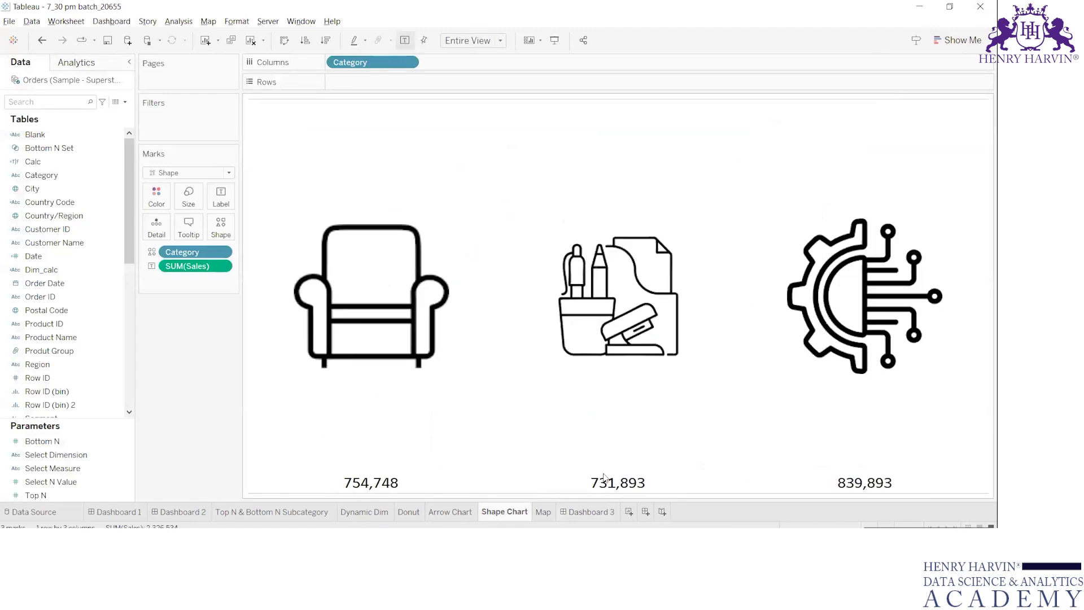
{"action": "left_click", "coordinate": [589, 510]}
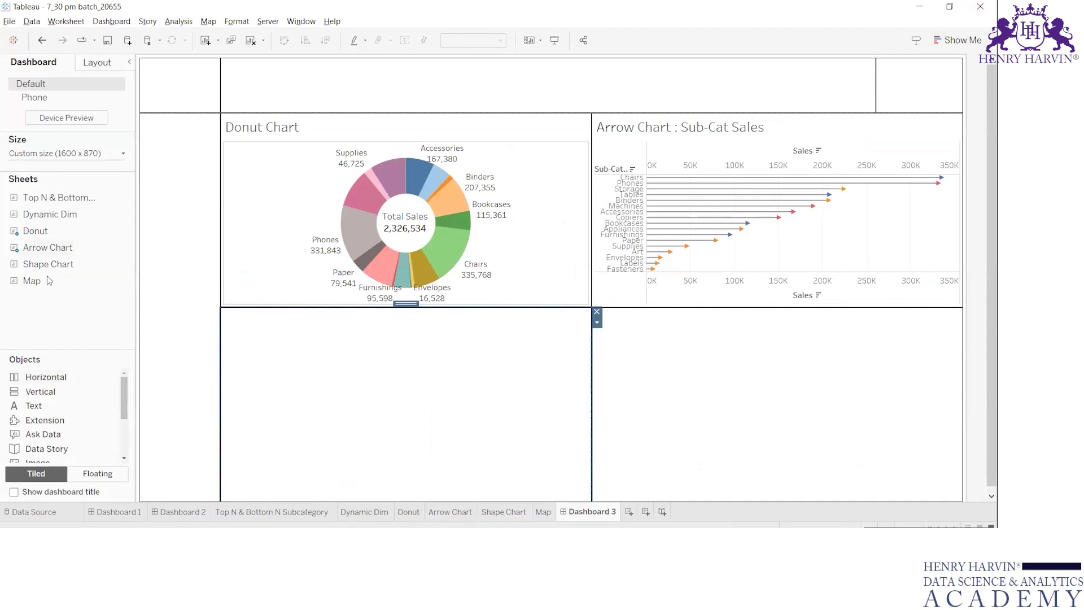
{"action": "left_click_drag", "start_coordinate": [48, 264], "coordinate": [379, 395]}
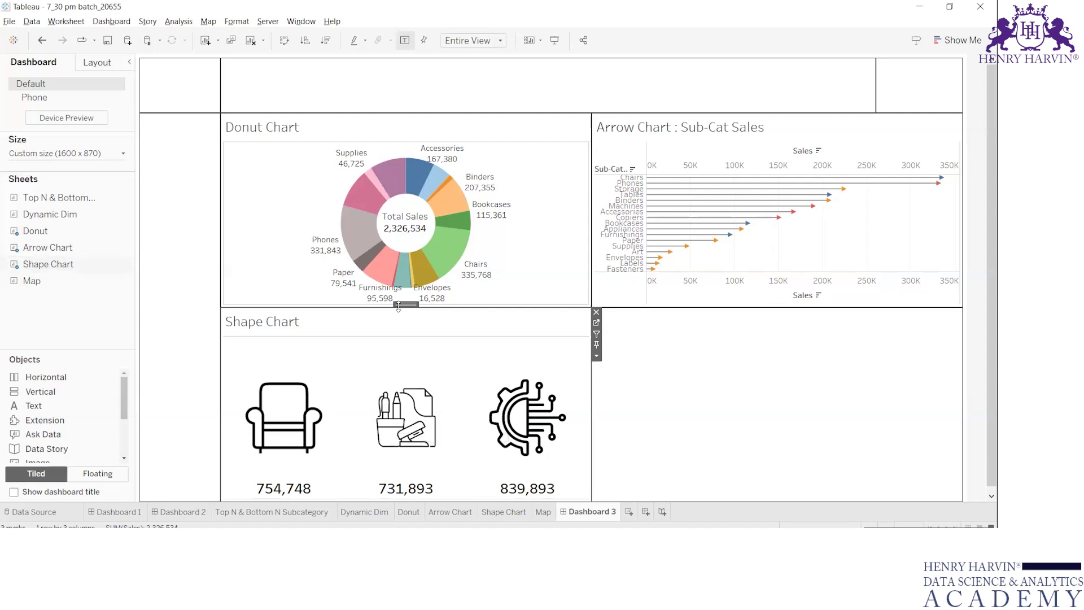
Try moving the Shape Chart above the Donut Chart in the dashboard grid and undo the moves
{"action": "left_click_drag", "start_coordinate": [399, 305], "coordinate": [565, 116]}
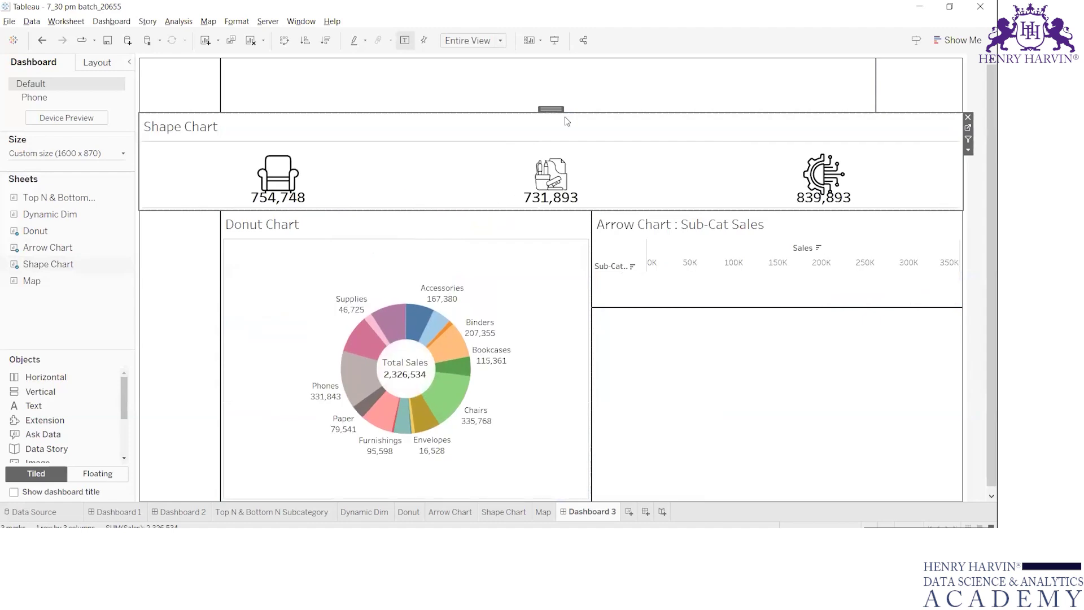
{"action": "key", "text": "ctrl+z"}
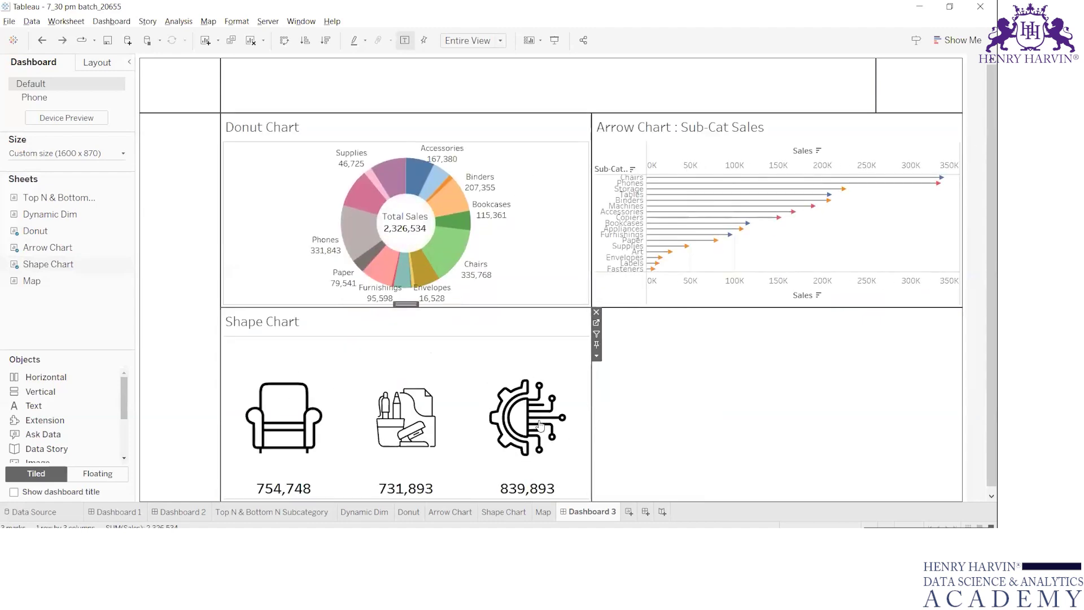
{"action": "left_click_drag", "start_coordinate": [403, 306], "coordinate": [400, 194]}
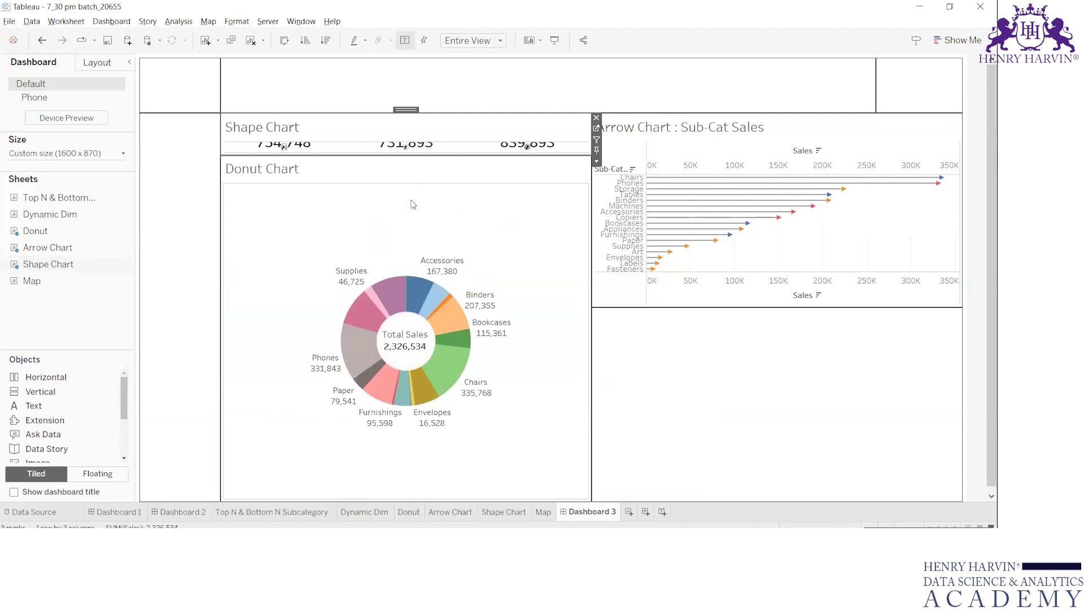
{"action": "key", "text": "ctrl+z"}
Try moving the Donut Chart into the grid's lower-left container, undo the move, and look through the chart's options
{"action": "left_click", "coordinate": [577, 191]}
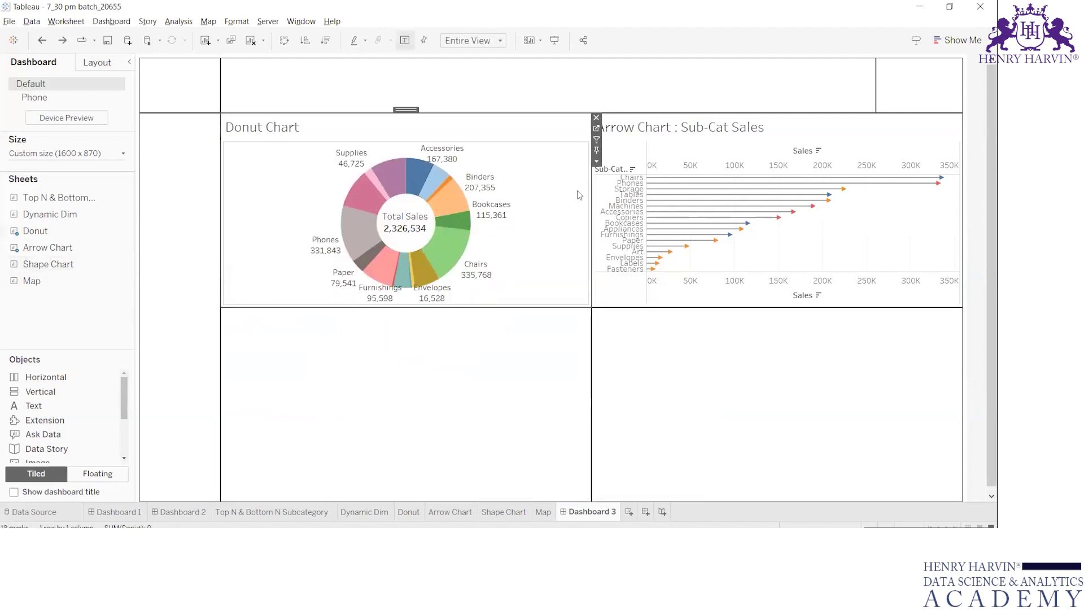
{"action": "left_click_drag", "start_coordinate": [406, 111], "coordinate": [425, 347]}
{"action": "key", "text": "ctrl+z"}
{"action": "left_click", "coordinate": [596, 161]}
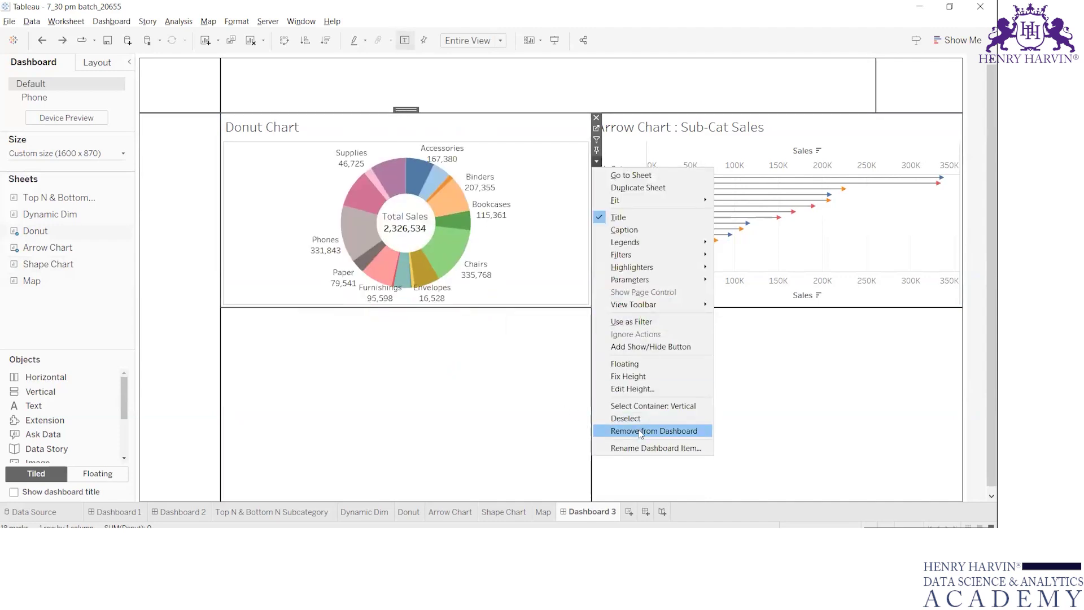
{"action": "left_click", "coordinate": [518, 431]}
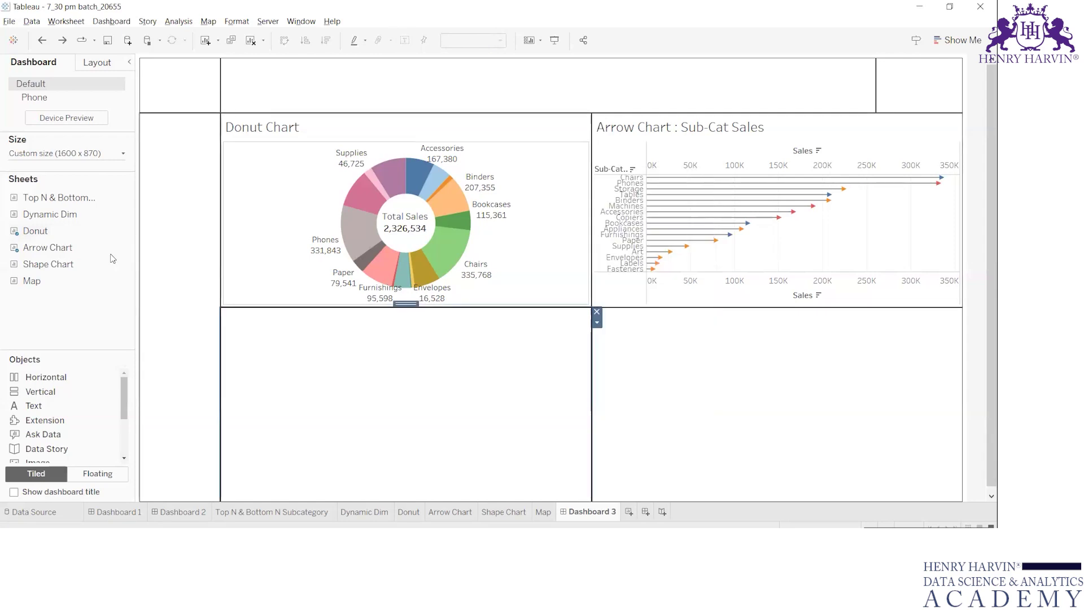
Place the Shape Chart sheet in the grid's upper-left container in place of the Donut Chart, and re-add the Donut sheet in the lower-left container
{"action": "left_click", "coordinate": [496, 167]}
{"action": "left_click_drag", "start_coordinate": [48, 263], "coordinate": [362, 184]}
{"action": "left_click", "coordinate": [538, 180]}
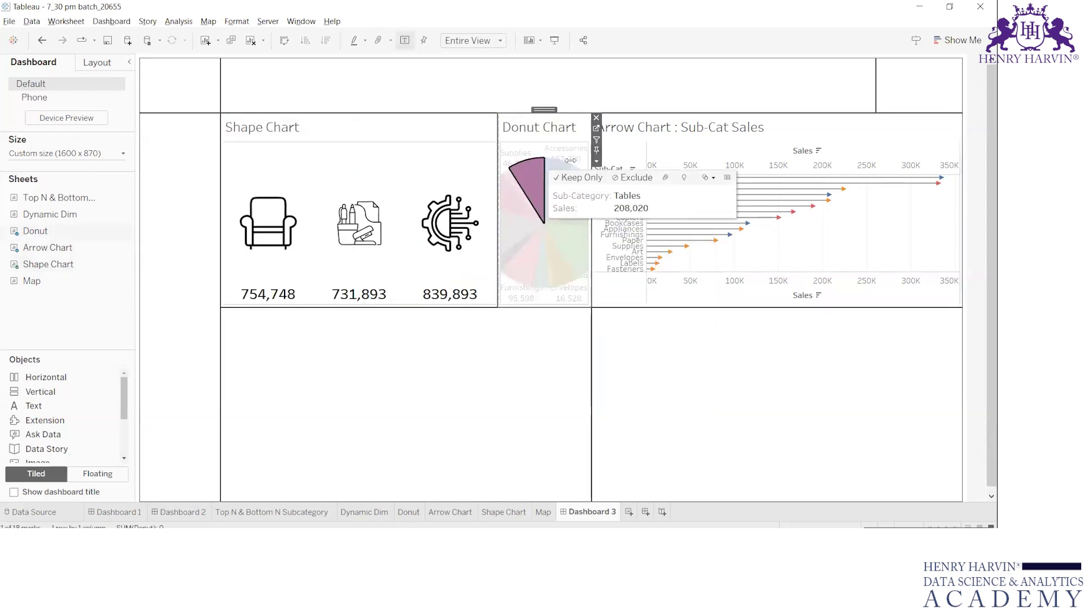
{"action": "left_click", "coordinate": [596, 118]}
{"action": "left_click_drag", "start_coordinate": [53, 238], "coordinate": [327, 415]}
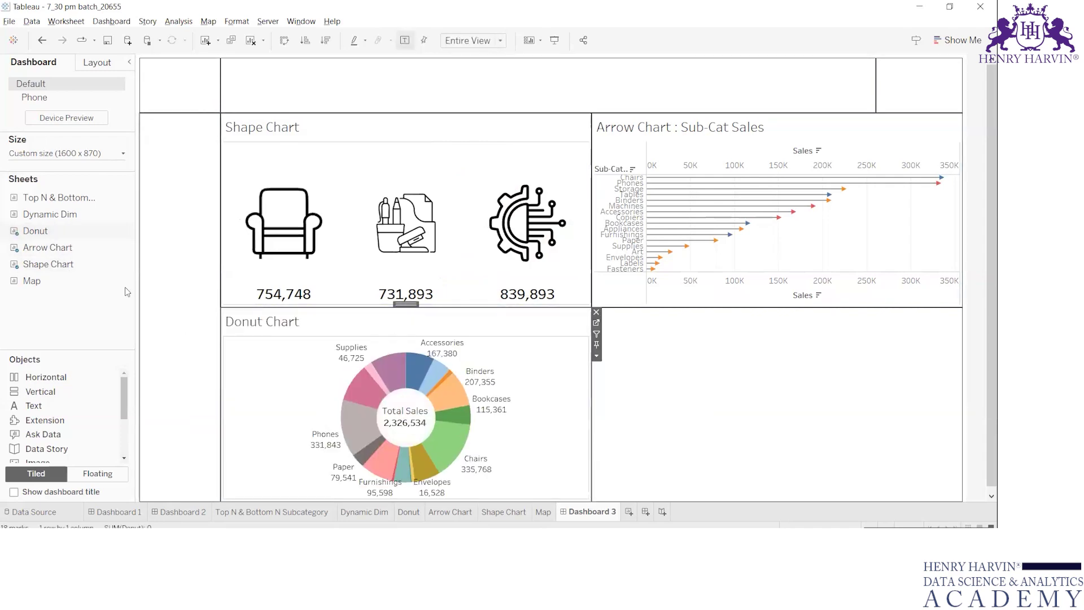
Place the Map sheet in the grid's lower-right container
{"action": "left_click_drag", "start_coordinate": [45, 280], "coordinate": [612, 353]}
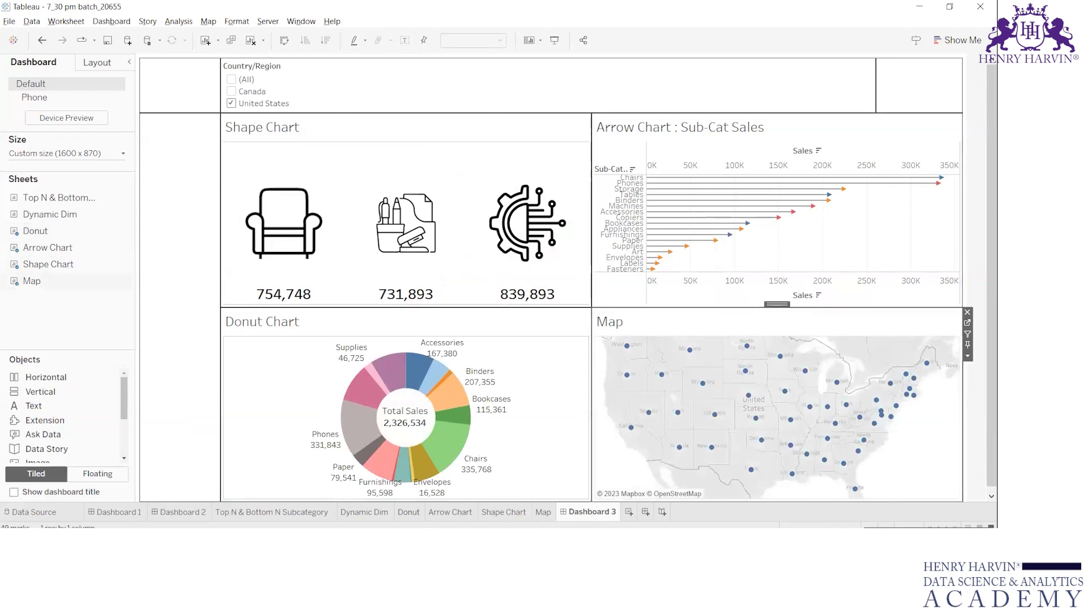
{"action": "mouse_move", "coordinate": [69, 198]}
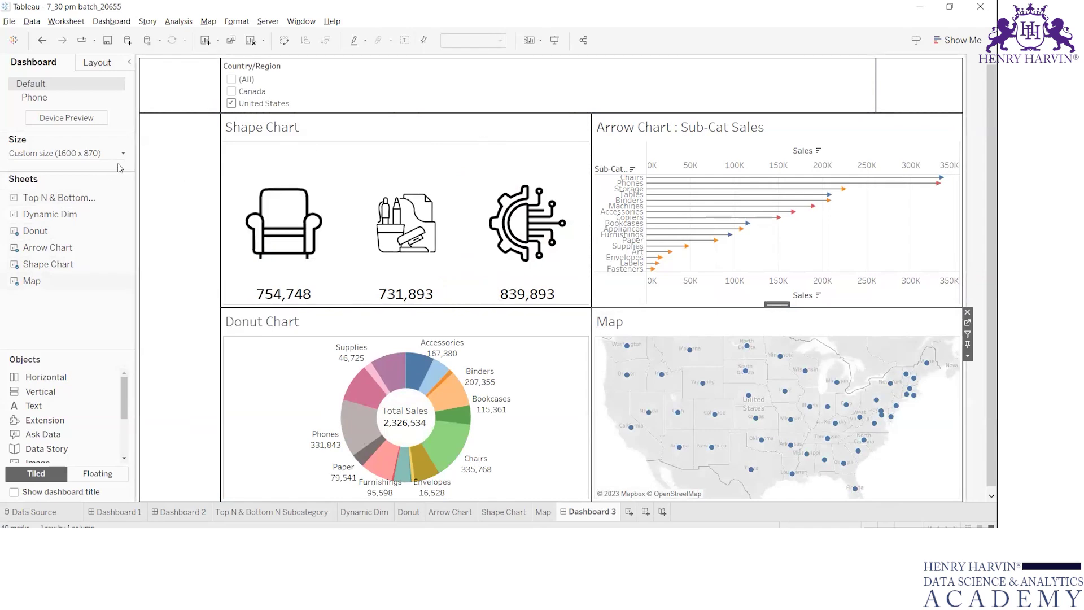
{"action": "left_click", "coordinate": [576, 131]}
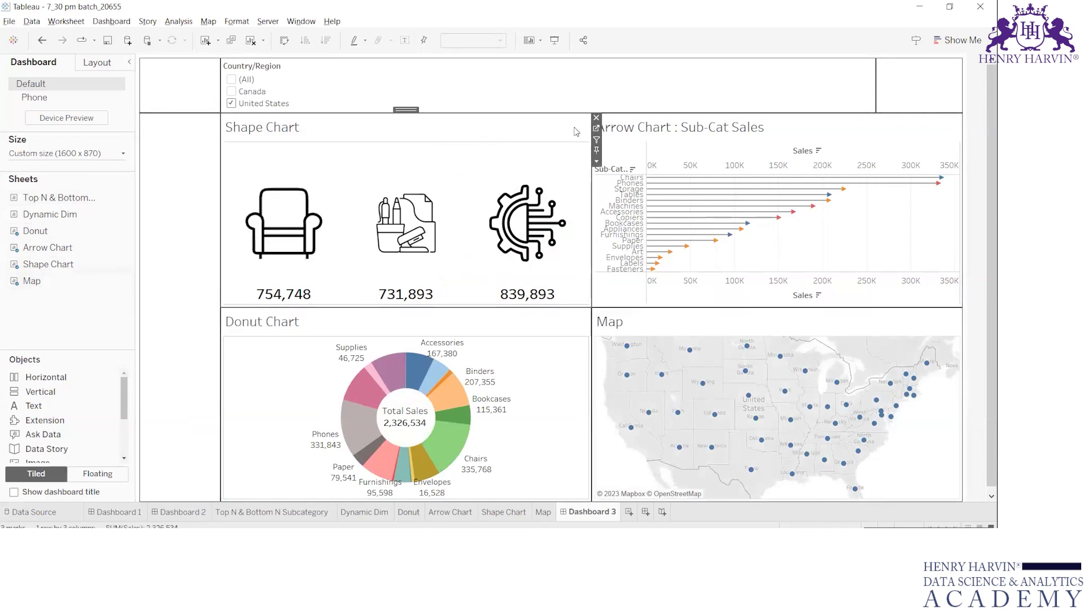
{"action": "left_click", "coordinate": [604, 164]}
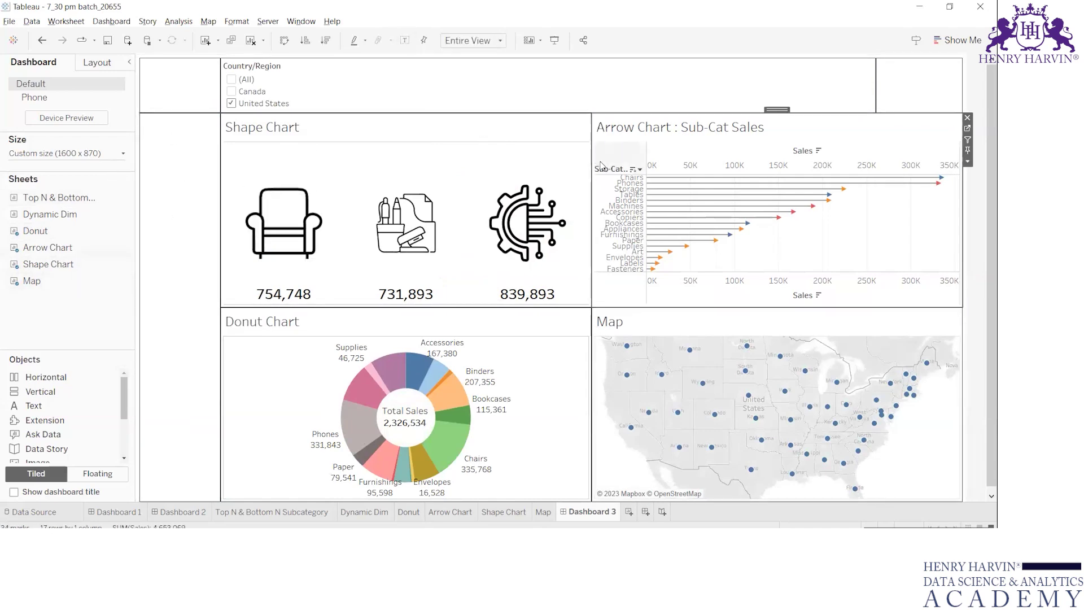
{"action": "left_click", "coordinate": [557, 132]}
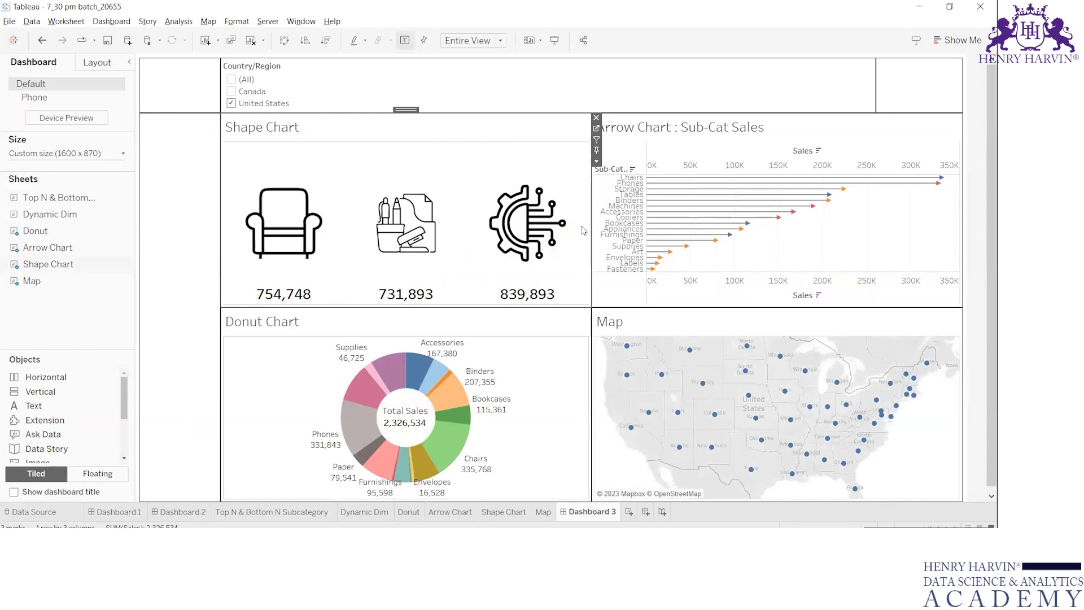
Show the Donut Chart's Sub-Category color legend and move it into the narrow container beside the Shape Chart
{"action": "right_click", "coordinate": [595, 358]}
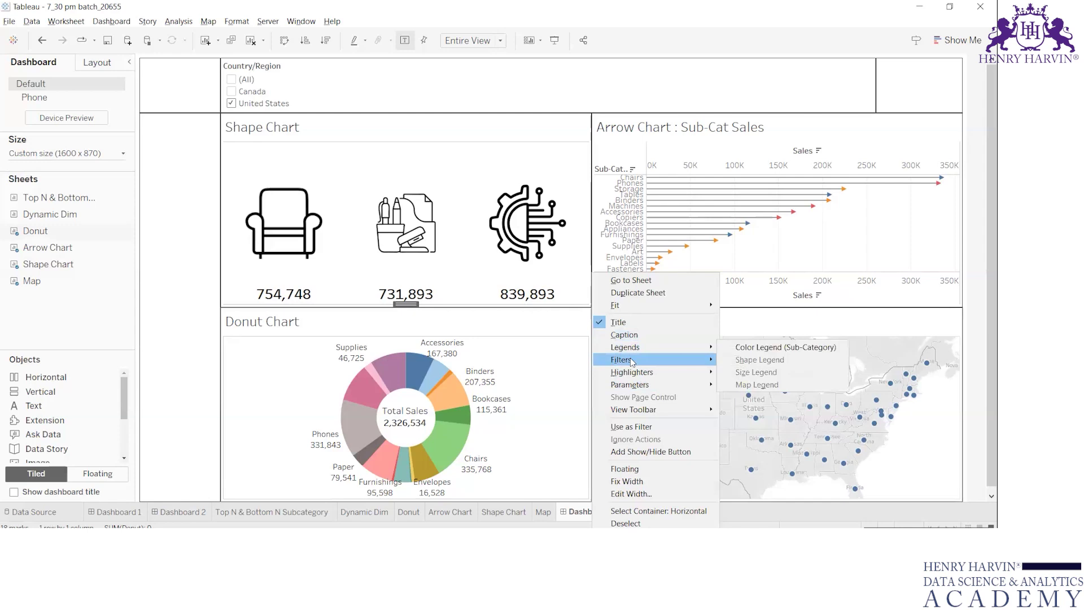
{"action": "mouse_move", "coordinate": [678, 352]}
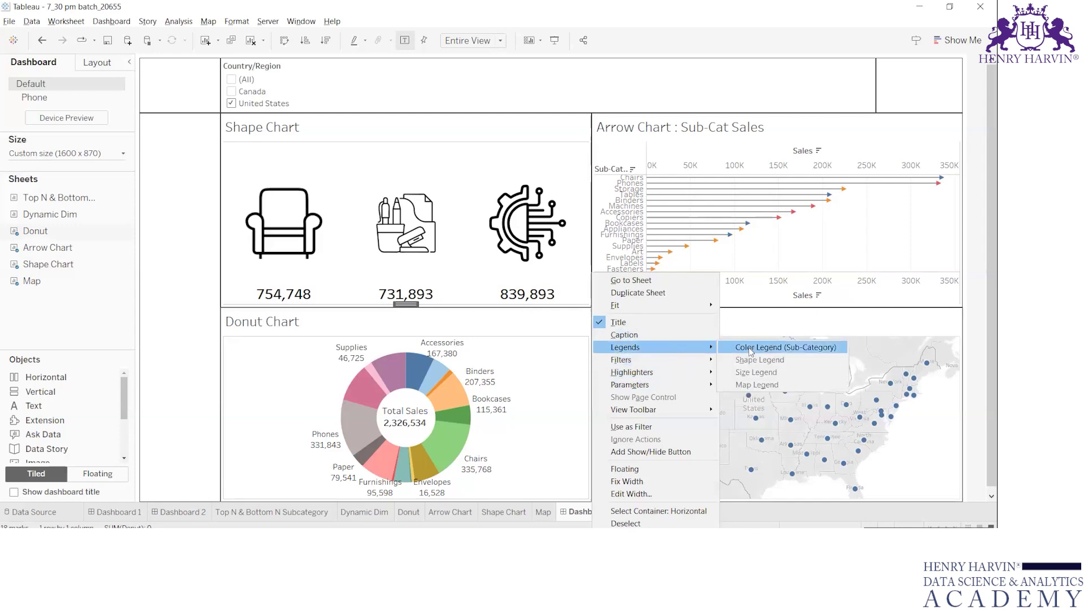
{"action": "left_click", "coordinate": [755, 351]}
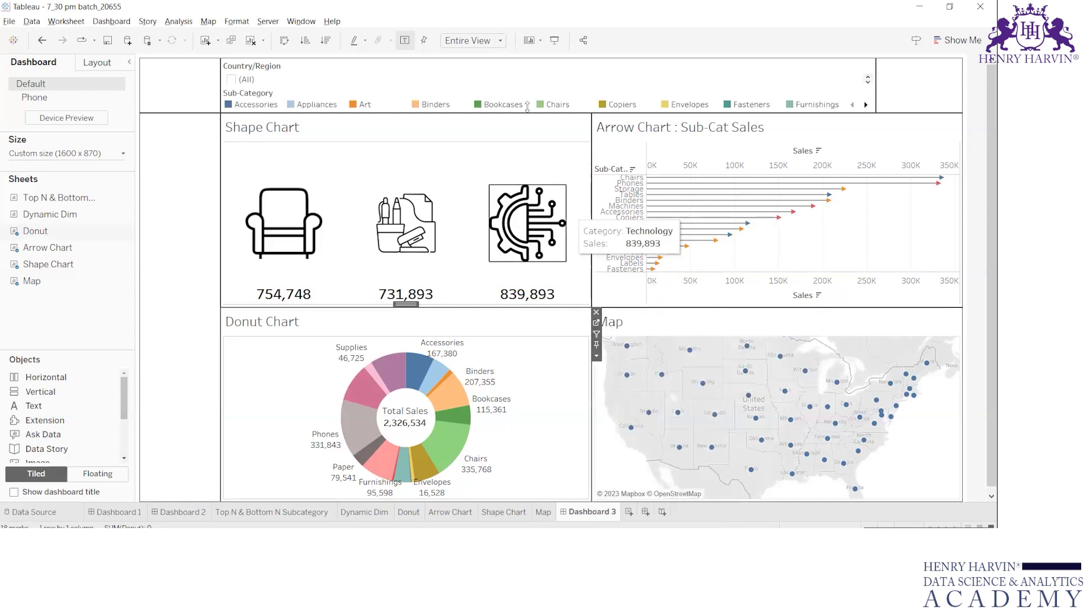
{"action": "left_click", "coordinate": [551, 85]}
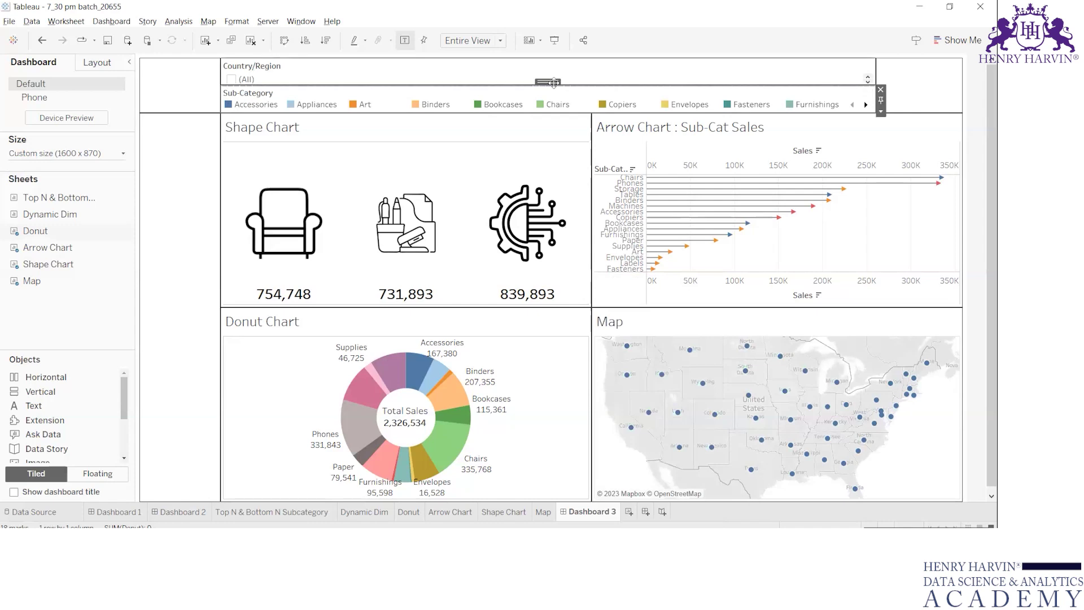
{"action": "left_click_drag", "start_coordinate": [553, 82], "coordinate": [177, 153]}
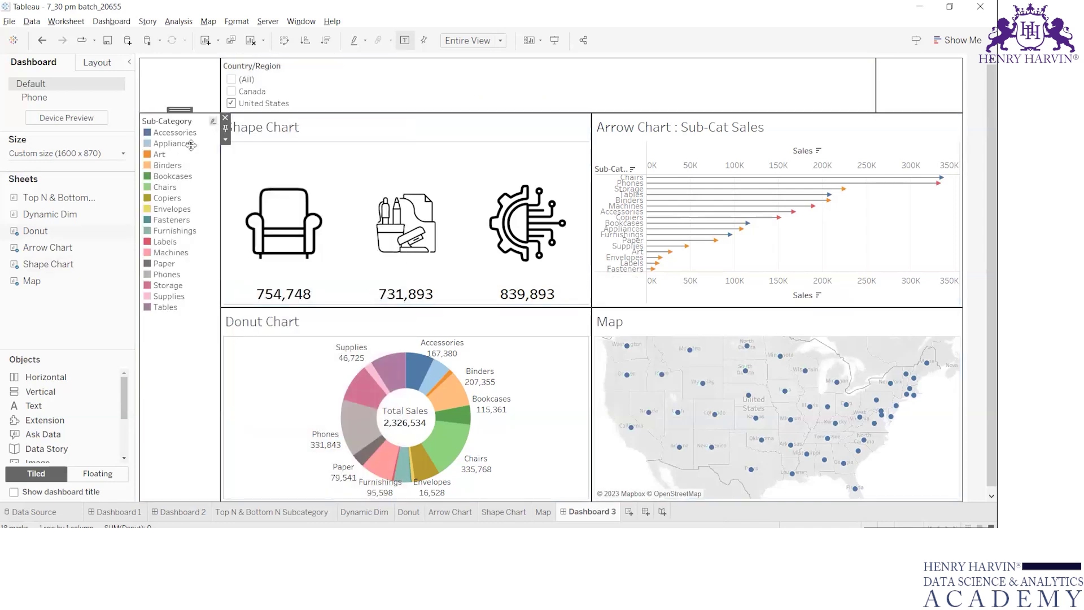
Move the Country/Region filter out of the header container and place it tiled above the Sub-Category legend in the narrow side container
{"action": "left_click", "coordinate": [514, 91]}
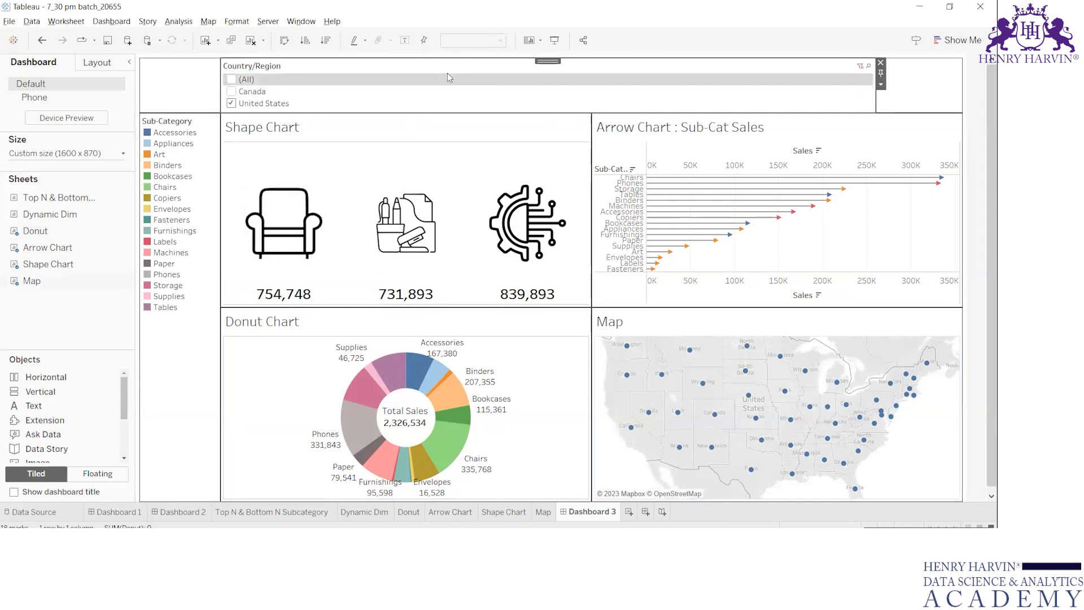
{"action": "left_click", "coordinate": [880, 86]}
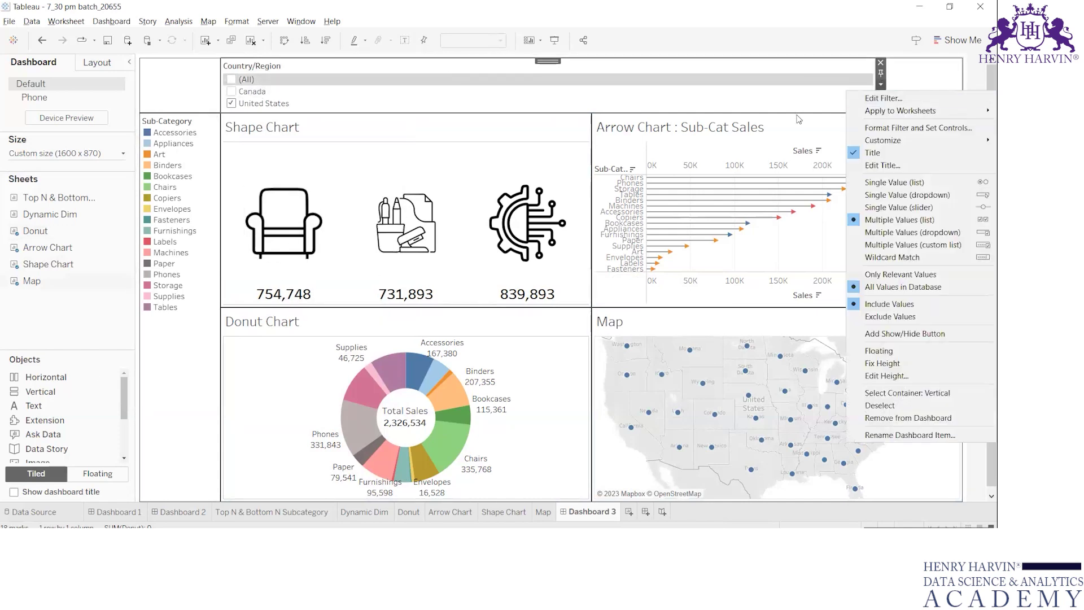
{"action": "left_click", "coordinate": [888, 355]}
{"action": "left_click_drag", "start_coordinate": [277, 62], "coordinate": [183, 325]}
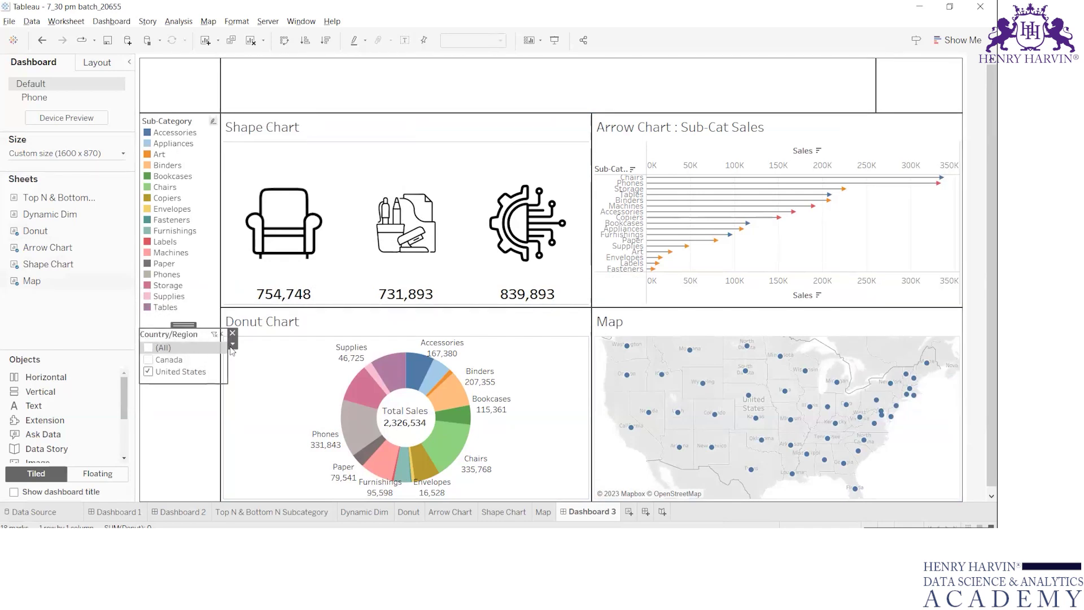
{"action": "left_click", "coordinate": [232, 346]}
{"action": "left_click", "coordinate": [283, 497]}
{"action": "left_click_drag", "start_coordinate": [544, 61], "coordinate": [175, 125]}
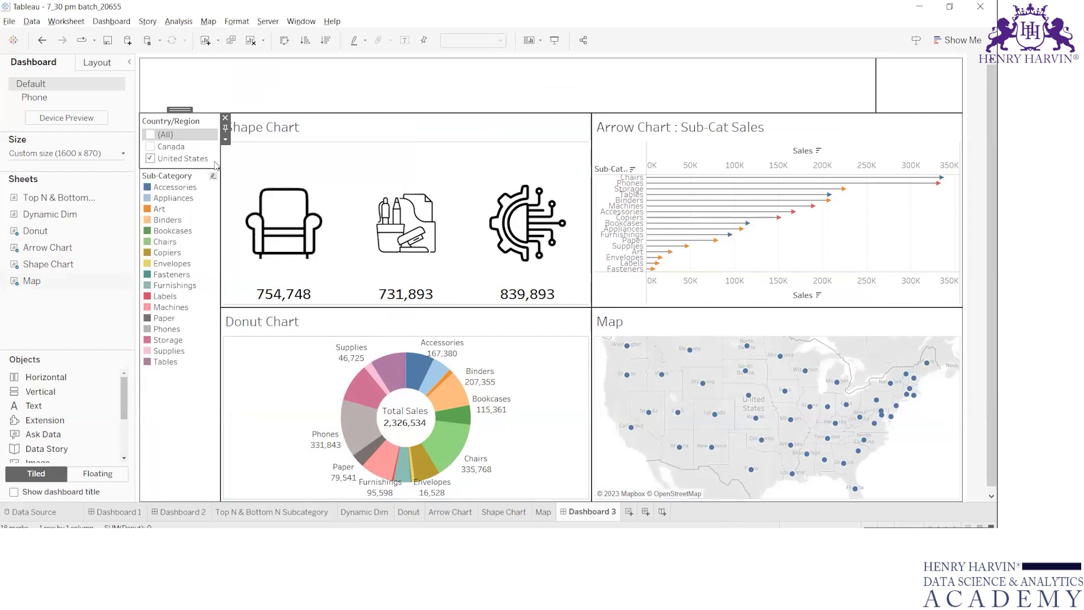
Add a horizontal container in the header's left corner above the filter and give it a solid border
{"action": "left_click", "coordinate": [248, 92]}
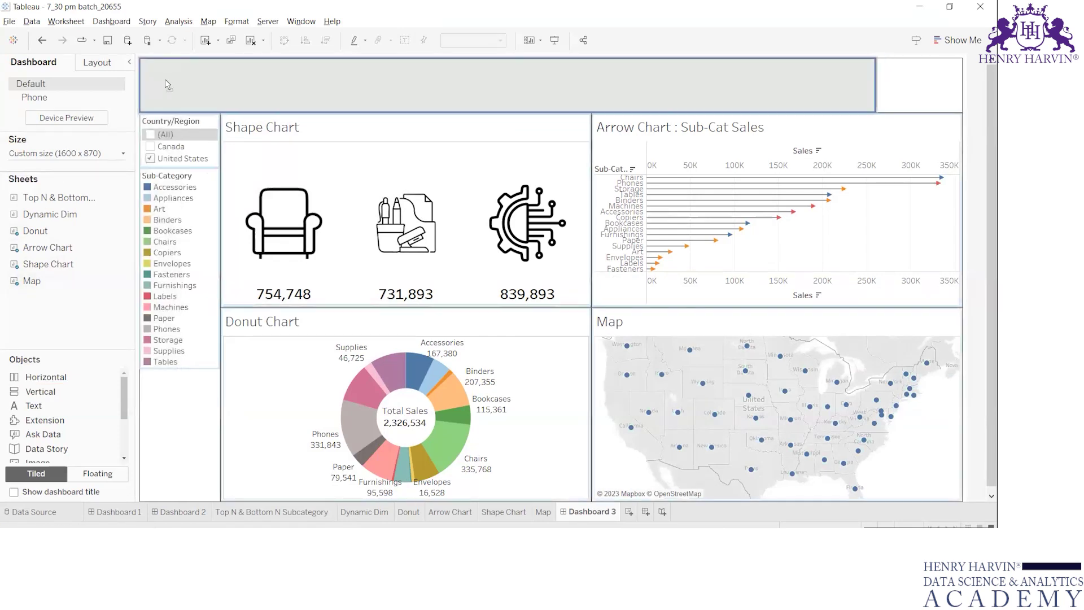
{"action": "mouse_move", "coordinate": [45, 377]}
{"action": "left_mouse_down"}
{"action": "mouse_move", "coordinate": [295, 153]}
{"action": "mouse_move", "coordinate": [193, 83]}
{"action": "mouse_move", "coordinate": [220, 96]}
{"action": "left_mouse_up"}
{"action": "left_click", "coordinate": [201, 96]}
{"action": "left_click", "coordinate": [107, 63]}
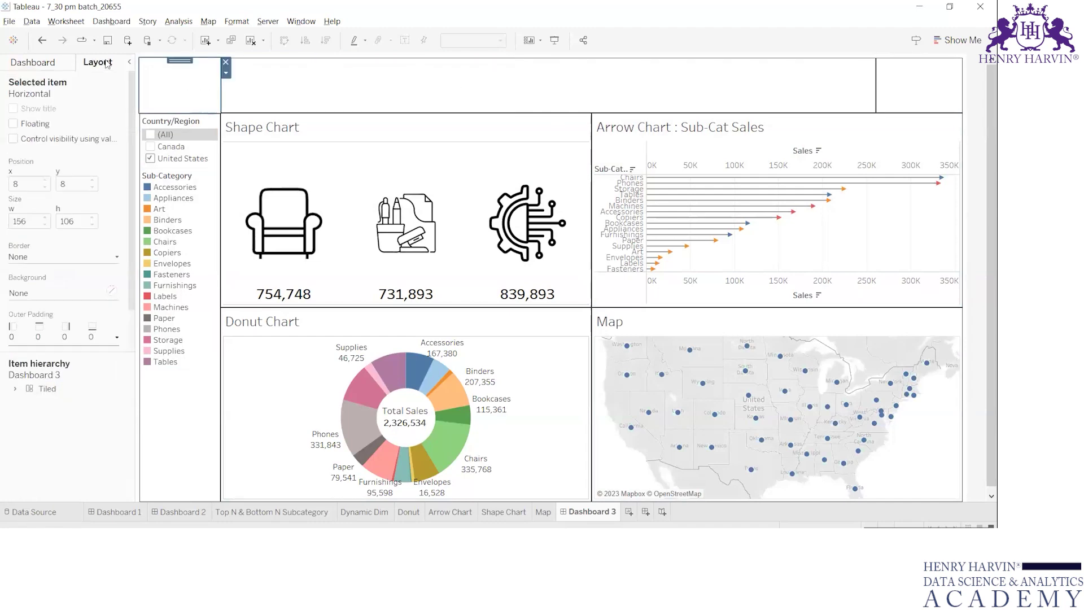
{"action": "left_click", "coordinate": [69, 259]}
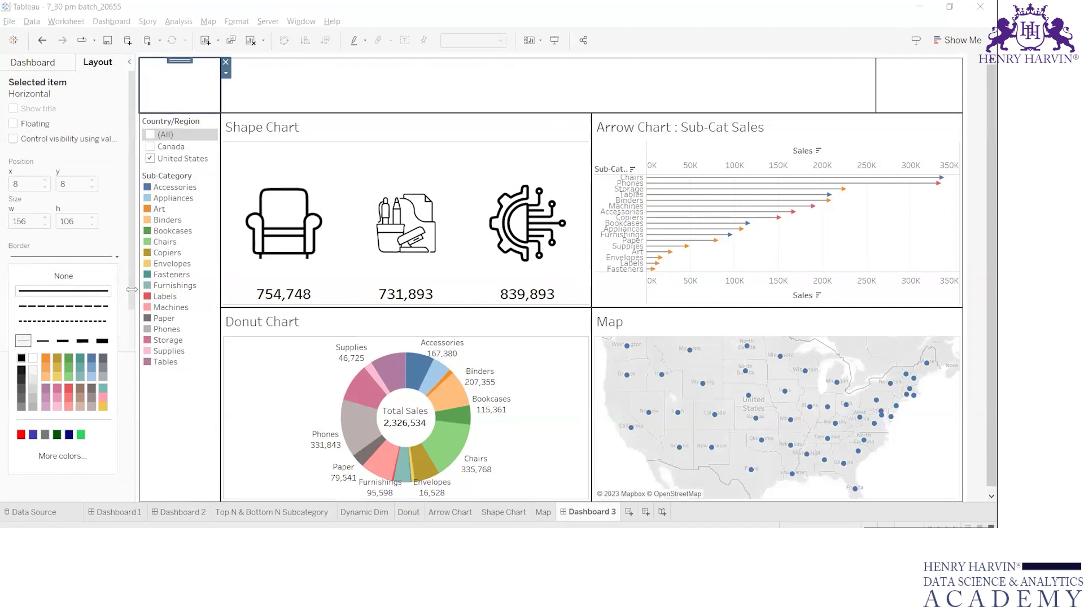
{"action": "left_click", "coordinate": [350, 225]}
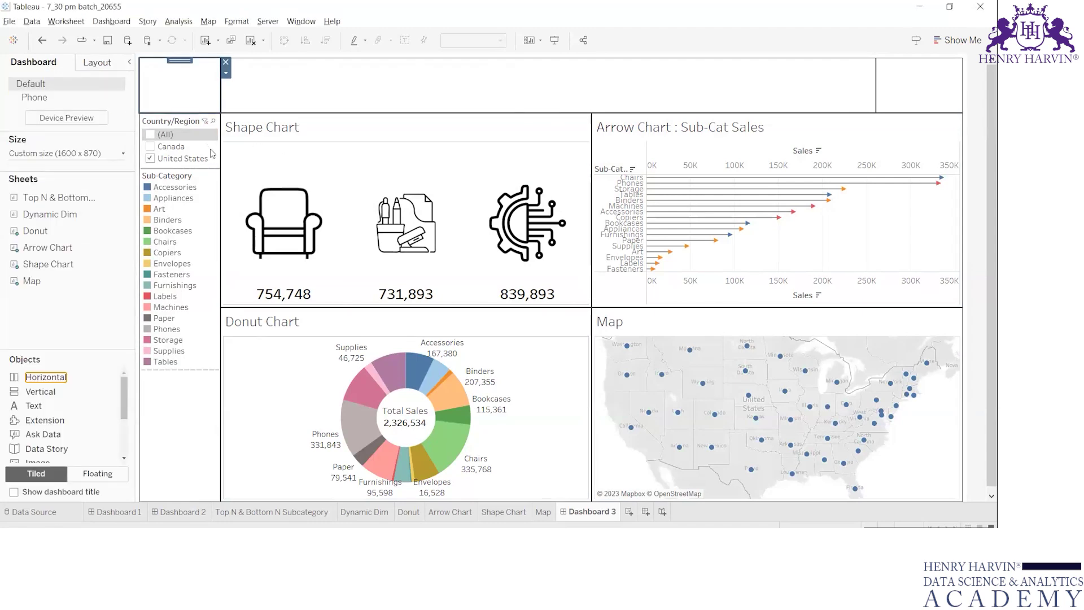
Select all countries in the Country/Region filter and set the Shape Chart to act as a filter for the other sheets
{"action": "left_click", "coordinate": [212, 153]}
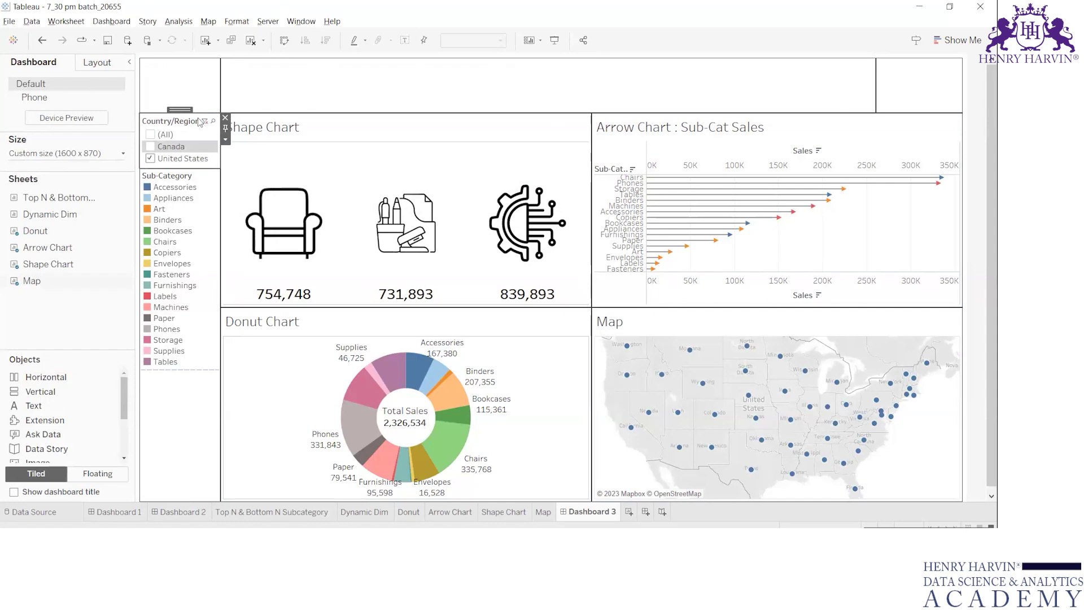
{"action": "left_click", "coordinate": [150, 134]}
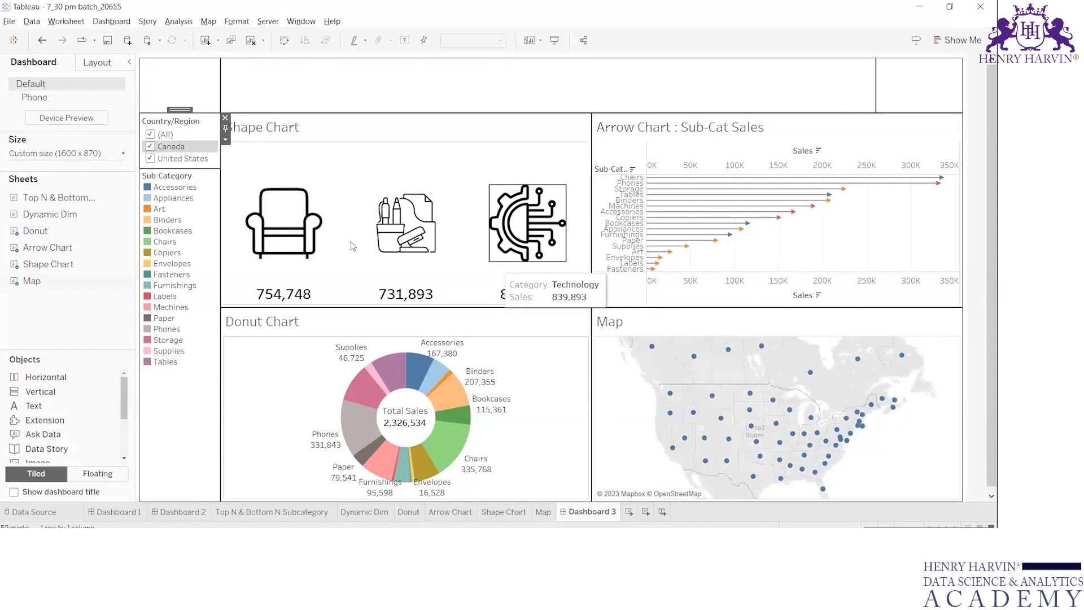
{"action": "left_click", "coordinate": [387, 130]}
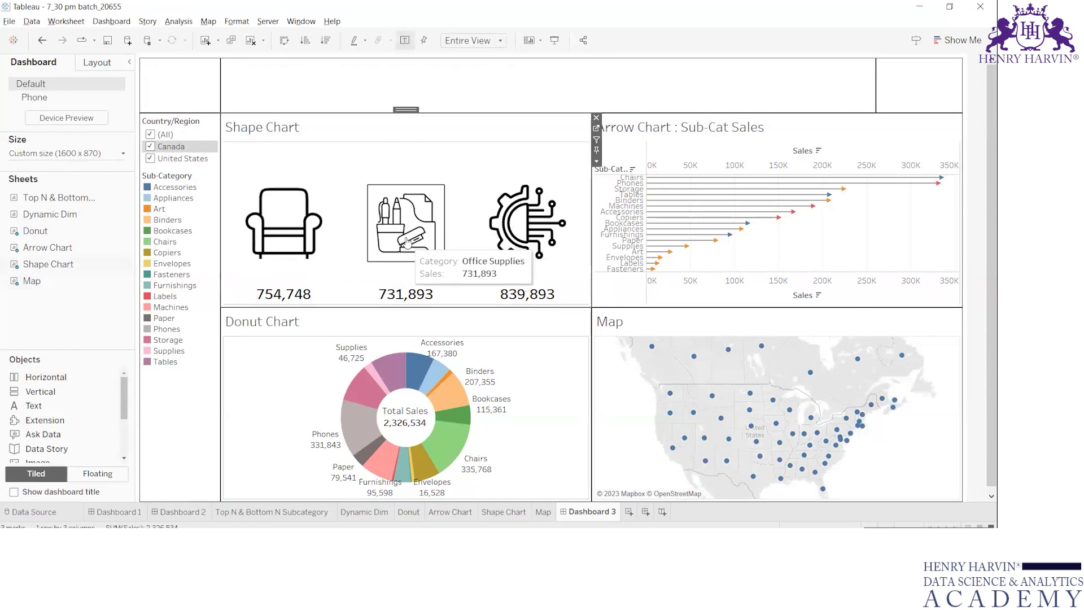
{"action": "left_click", "coordinate": [597, 162]}
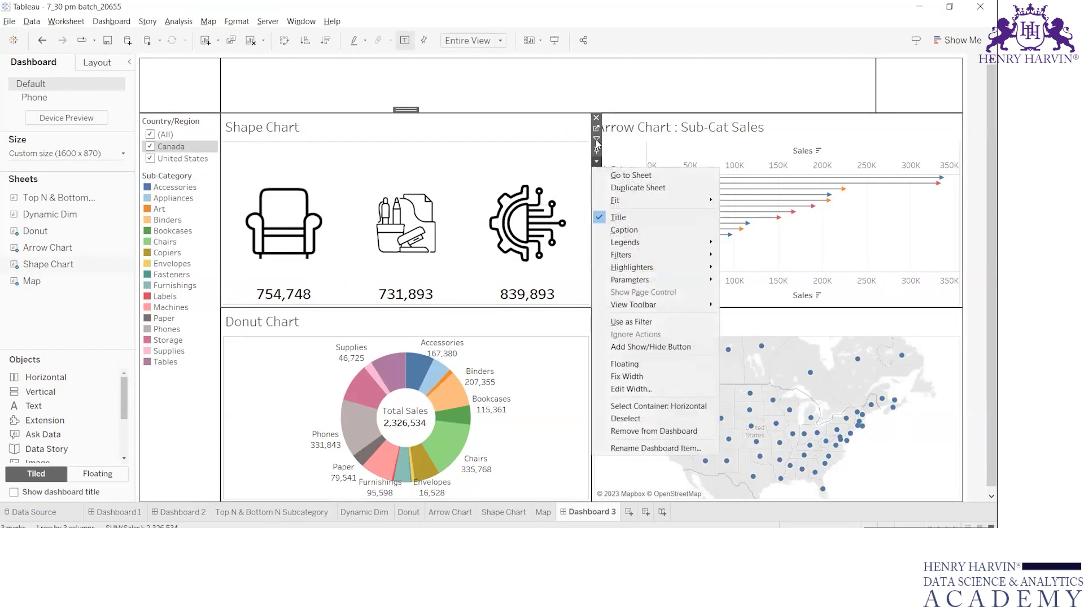
{"action": "left_click", "coordinate": [568, 139]}
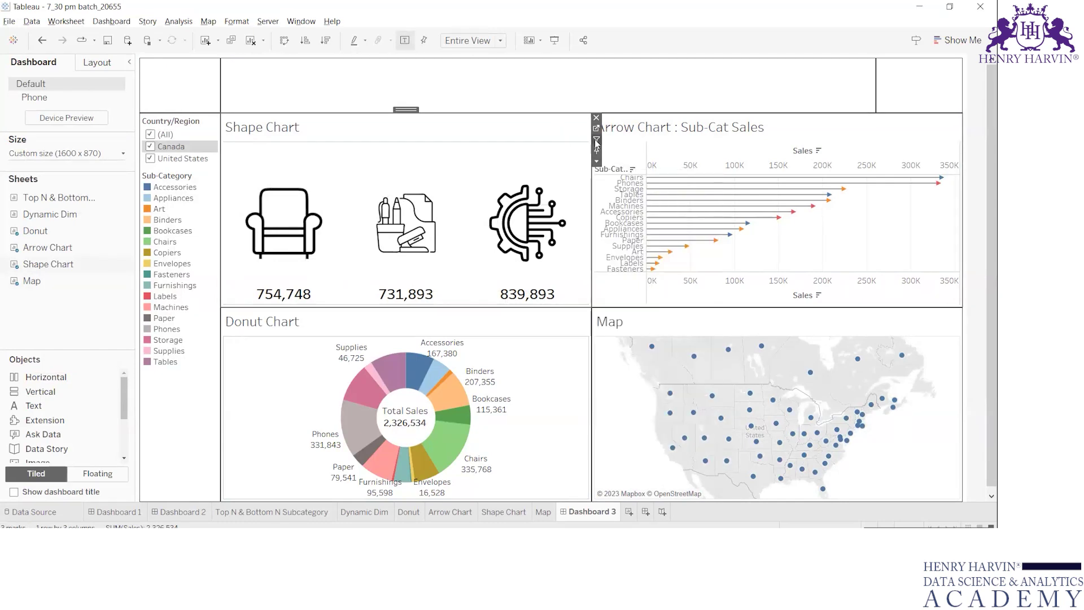
{"action": "left_click", "coordinate": [597, 141]}
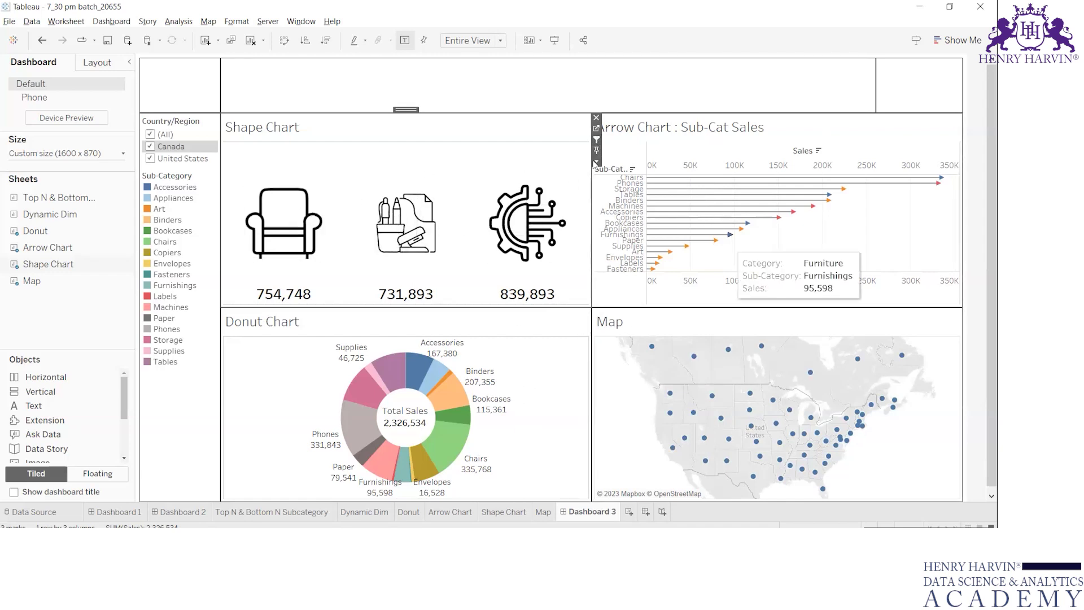
Check the dashboard filtering by selecting the Furniture, Office Supplies and Technology shapes in turn, and clear the selection
{"action": "left_click", "coordinate": [294, 208]}
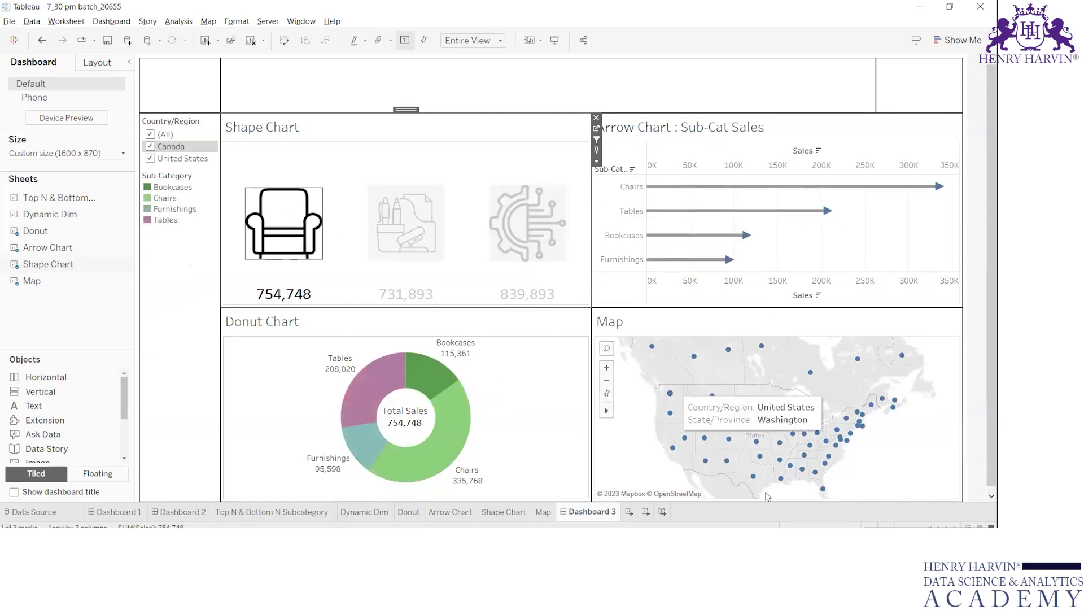
{"action": "left_click", "coordinate": [398, 207]}
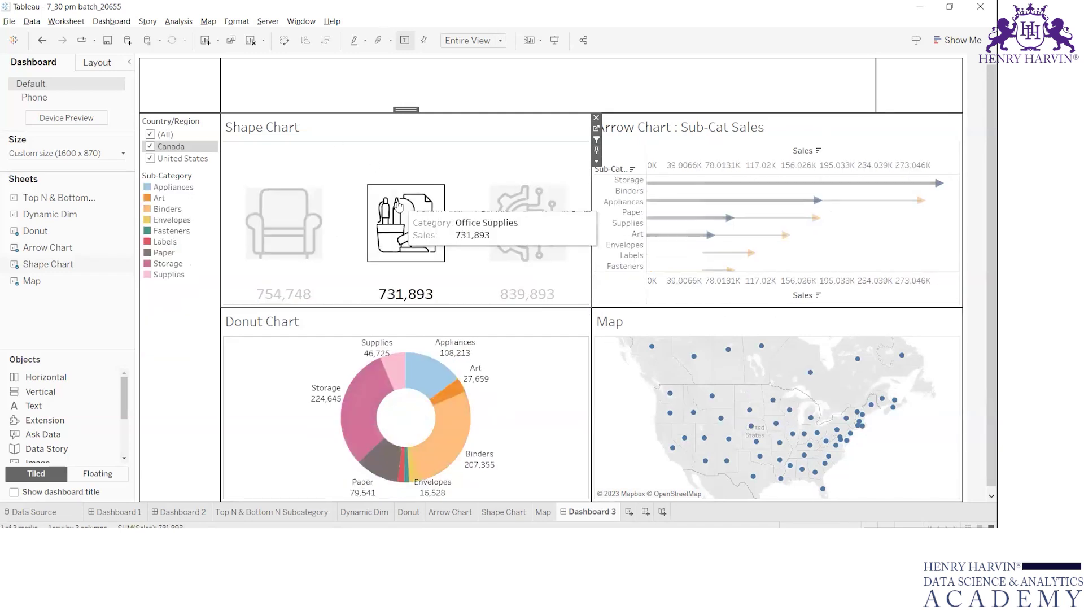
{"action": "left_click", "coordinate": [526, 222]}
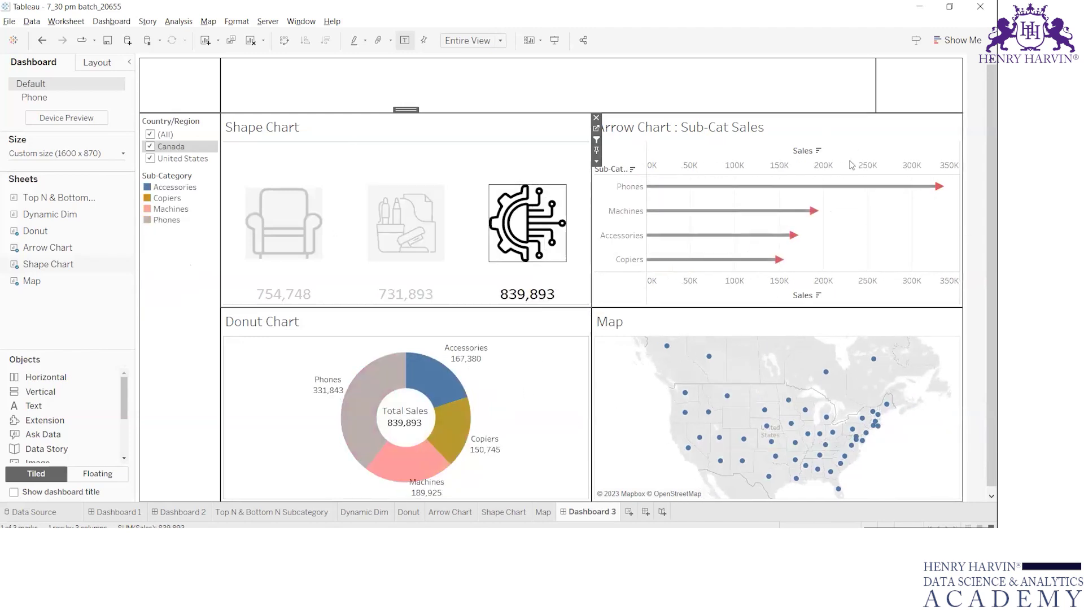
{"action": "mouse_move", "coordinate": [528, 192]}
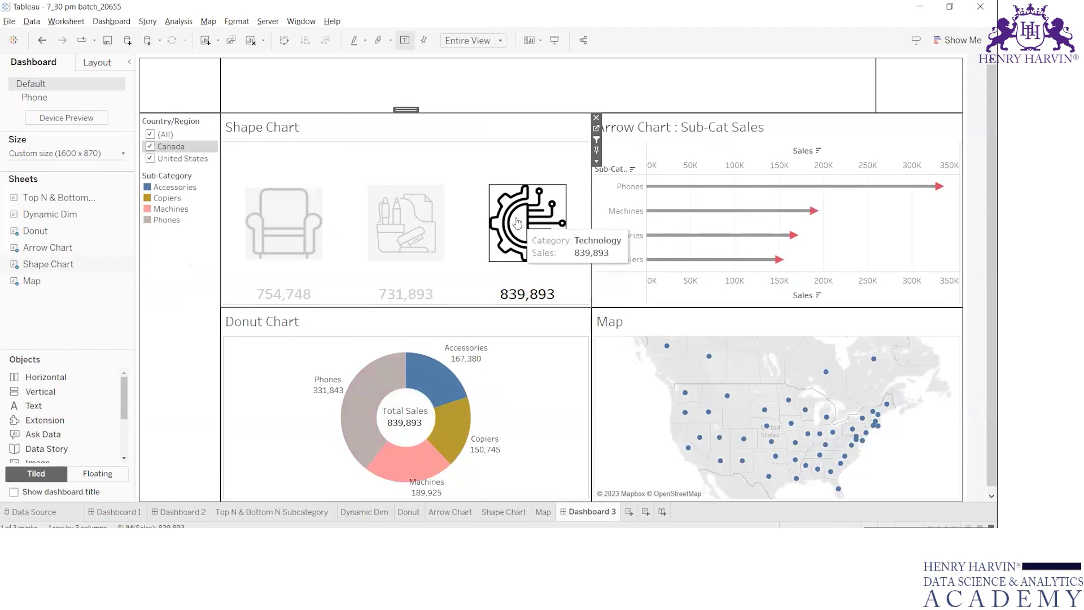
{"action": "left_click", "coordinate": [510, 153]}
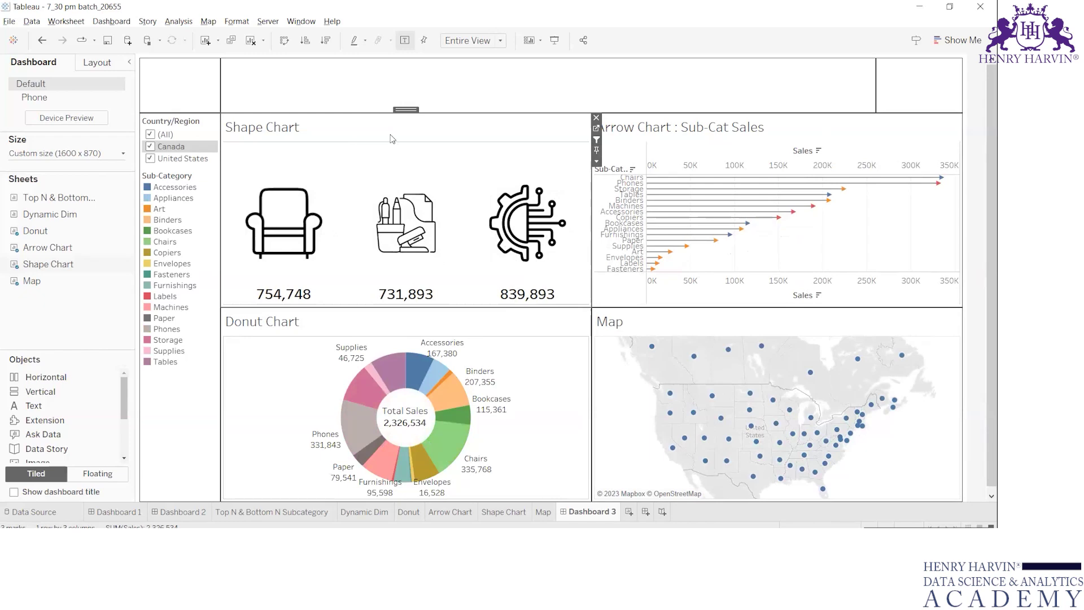
Add a text object to the header's middle container and paste in "Tableau Sales Dashboard" copied from the Word requirements document
{"action": "left_click", "coordinate": [480, 79]}
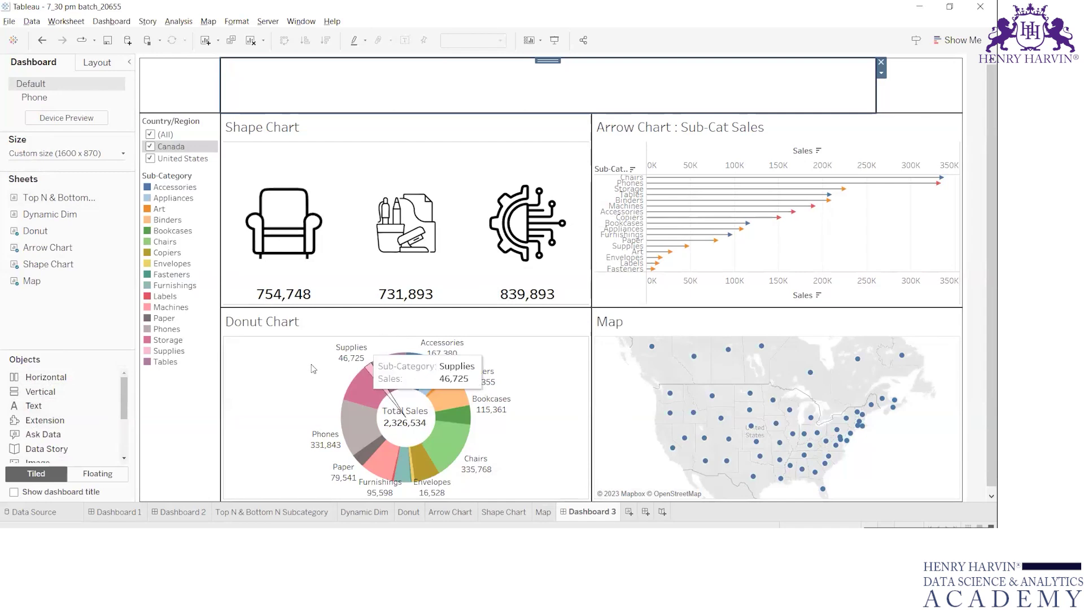
{"action": "left_click_drag", "start_coordinate": [32, 412], "coordinate": [457, 90]}
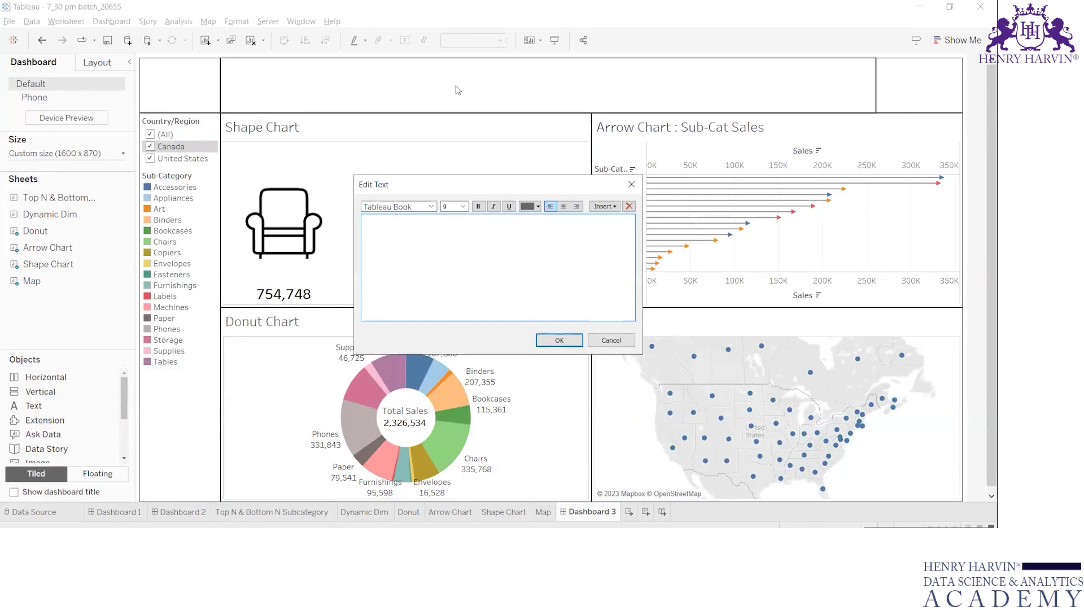
{"action": "key", "text": "alt+Tab"}
{"action": "left_click_drag", "start_coordinate": [558, 142], "coordinate": [432, 153]}
{"action": "key", "text": "ctrl+c"}
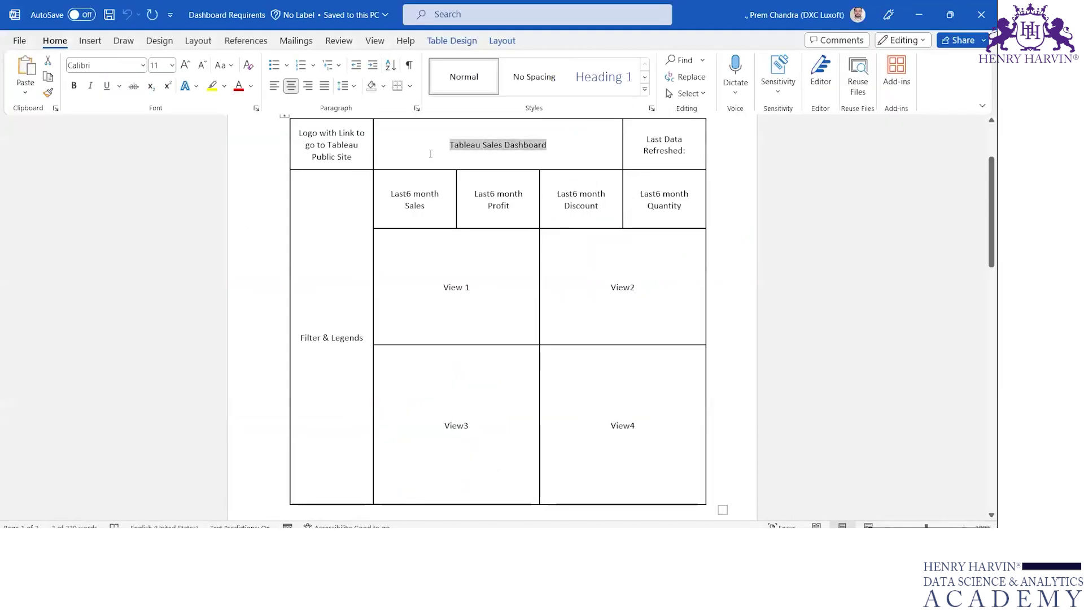
{"action": "key", "text": "alt+Tab"}
{"action": "key", "text": "ctrl+v"}
Format the title text as centered, 26 pt and bold, and apply it
{"action": "key", "text": "ctrl+a"}
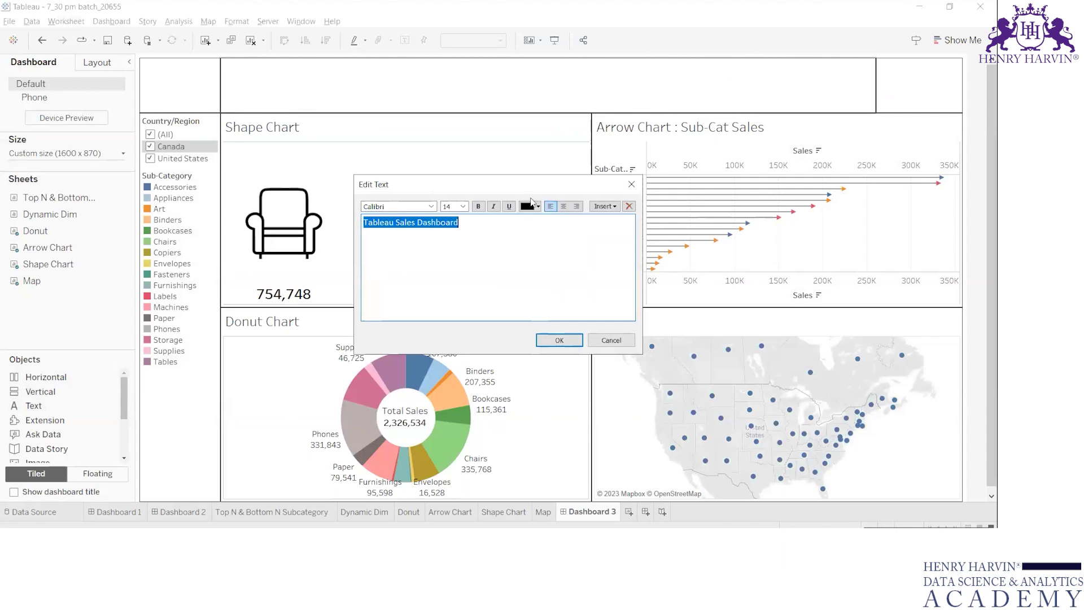
{"action": "left_click", "coordinate": [564, 206]}
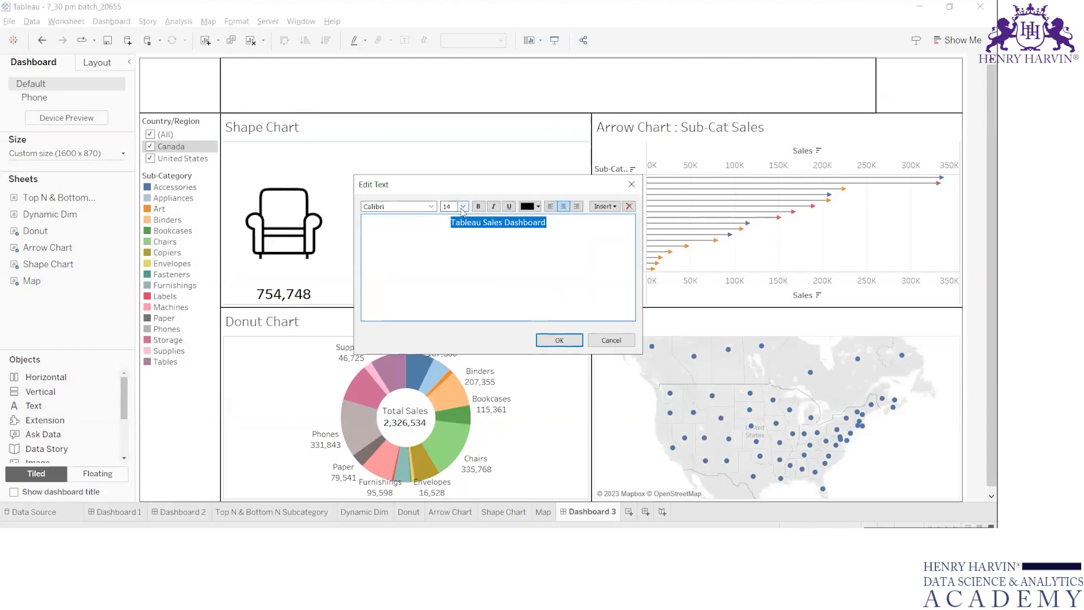
{"action": "left_click", "coordinate": [463, 206]}
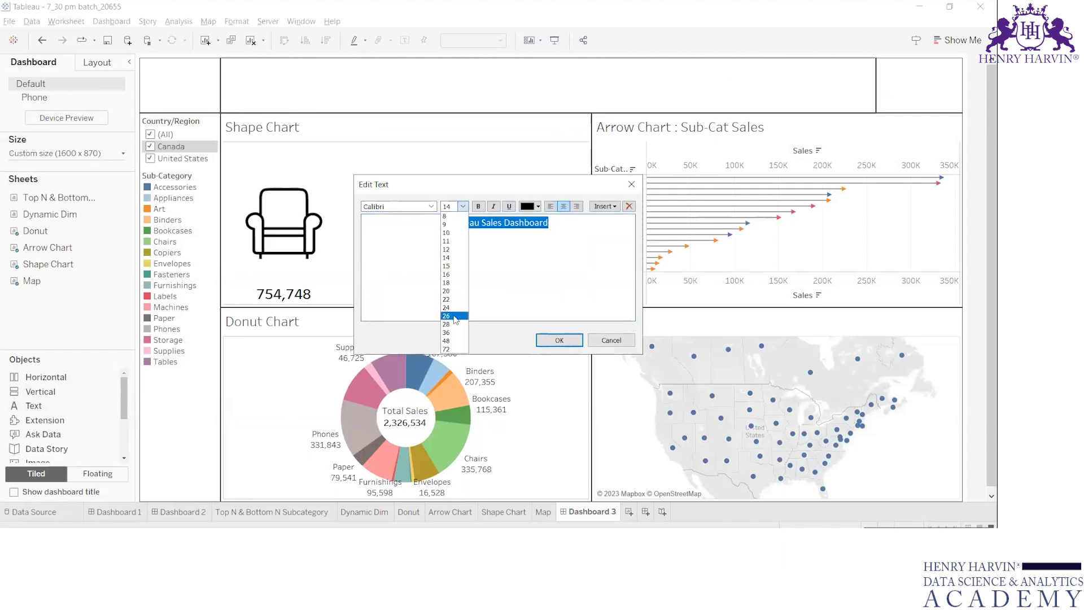
{"action": "left_click", "coordinate": [455, 316]}
{"action": "key", "text": "ctrl+b"}
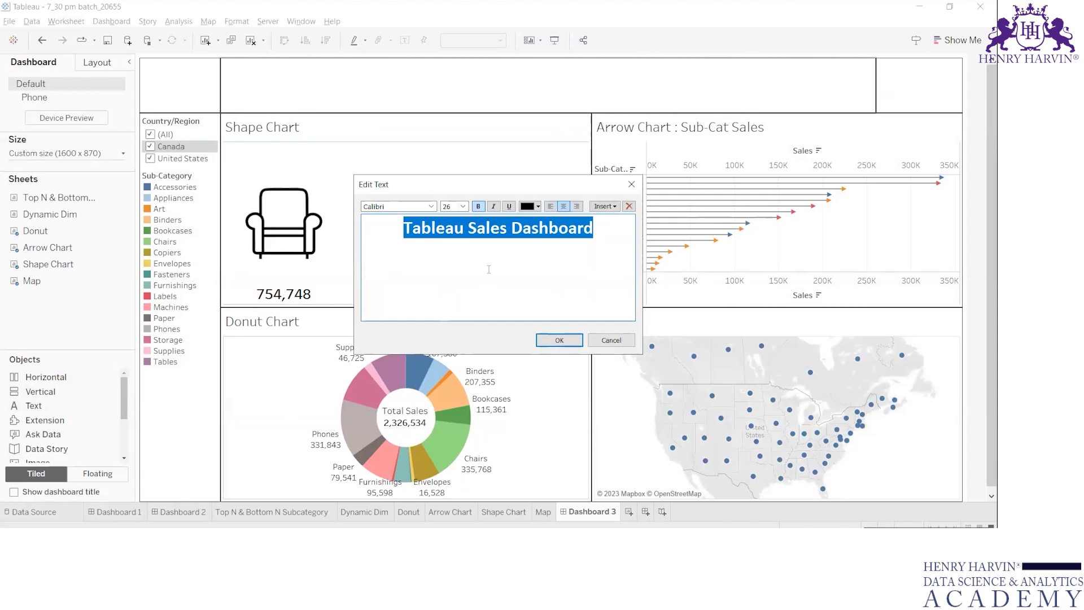
{"action": "left_click", "coordinate": [558, 341]}
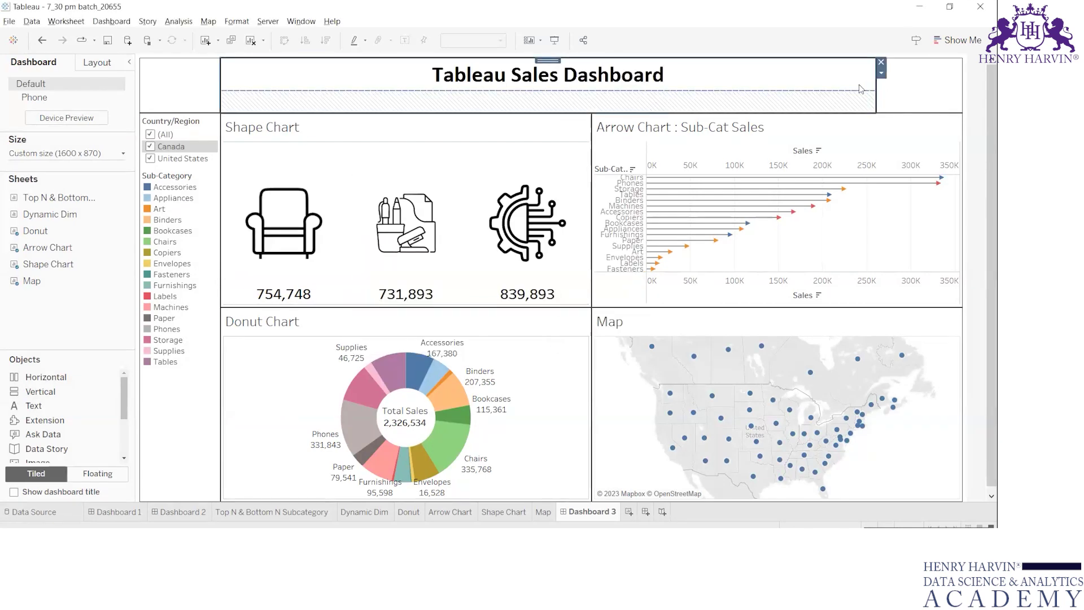
Add a vertical container to the header's middle area and move the title text into it across the full width
{"action": "left_click", "coordinate": [813, 78]}
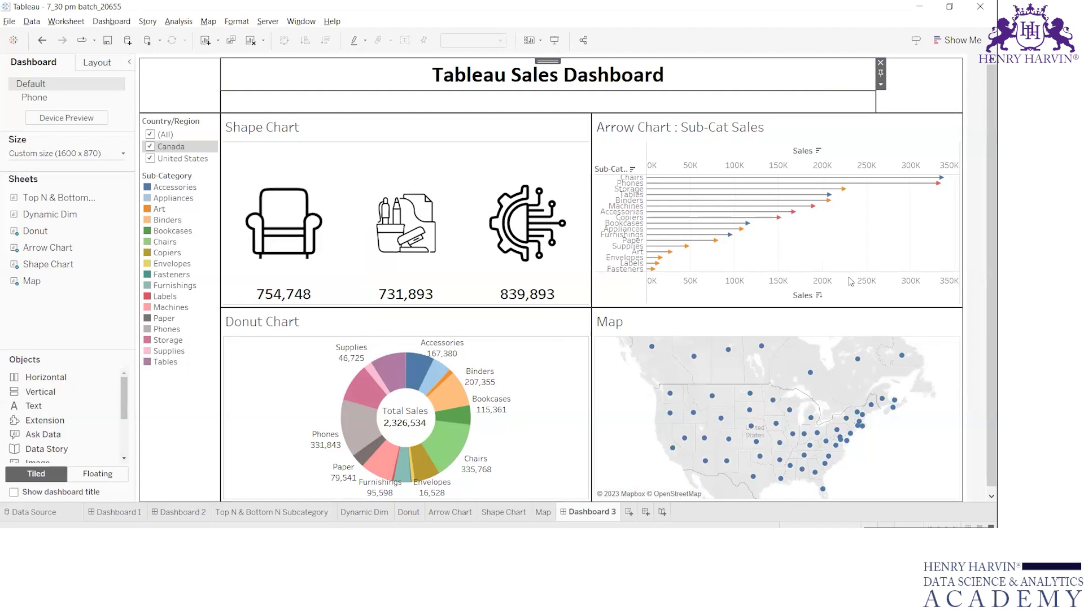
{"action": "left_click", "coordinate": [949, 90]}
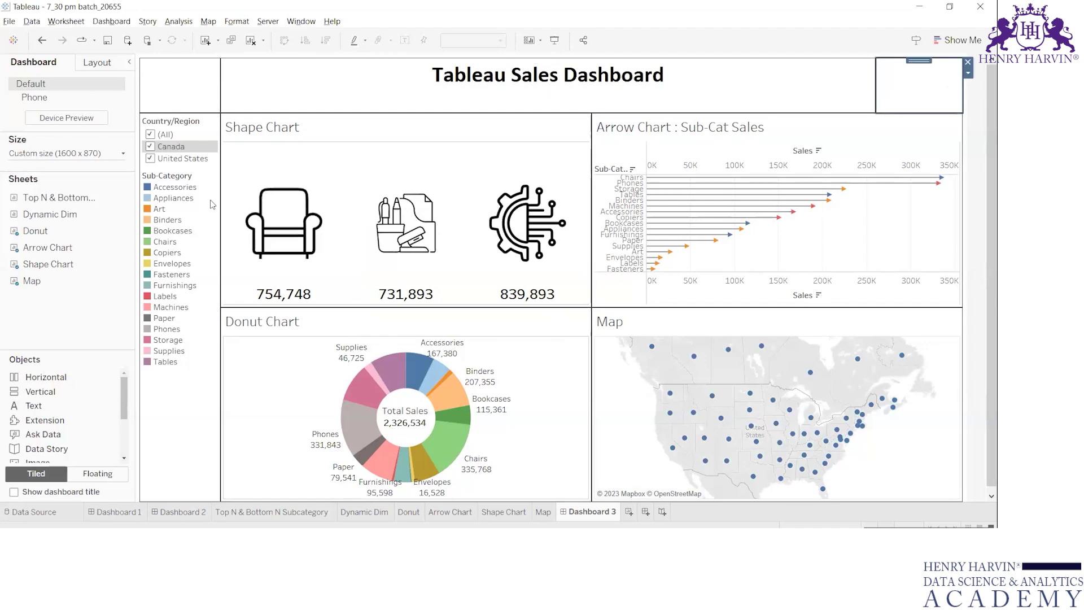
{"action": "left_click", "coordinate": [359, 88]}
{"action": "left_click", "coordinate": [360, 101]}
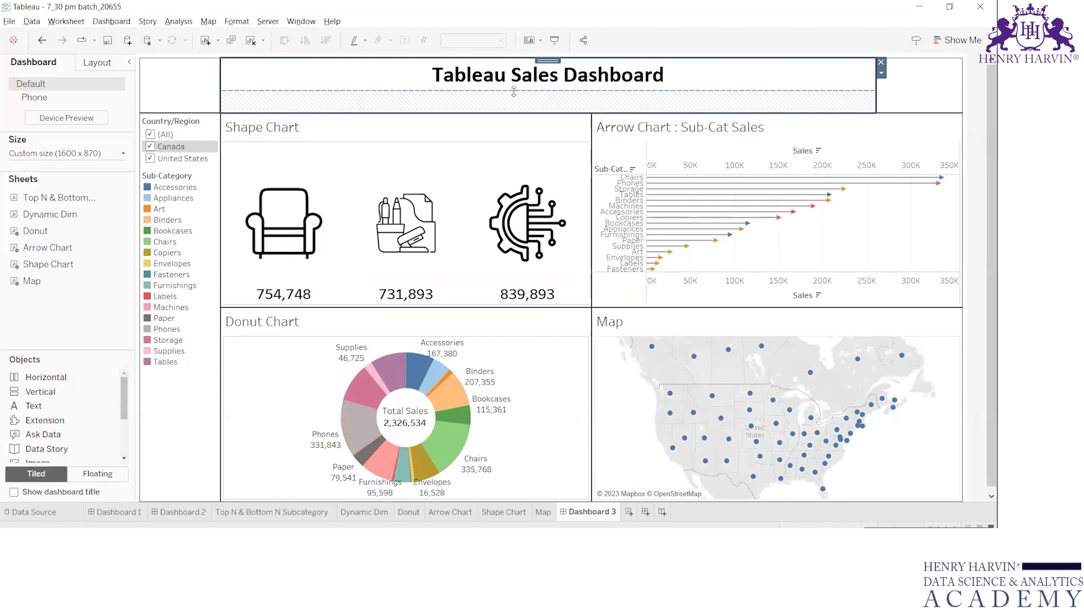
{"action": "mouse_move", "coordinate": [41, 395]}
{"action": "left_mouse_down"}
{"action": "mouse_move", "coordinate": [547, 65]}
{"action": "mouse_move", "coordinate": [272, 86]}
{"action": "mouse_move", "coordinate": [232, 100]}
{"action": "left_mouse_up"}
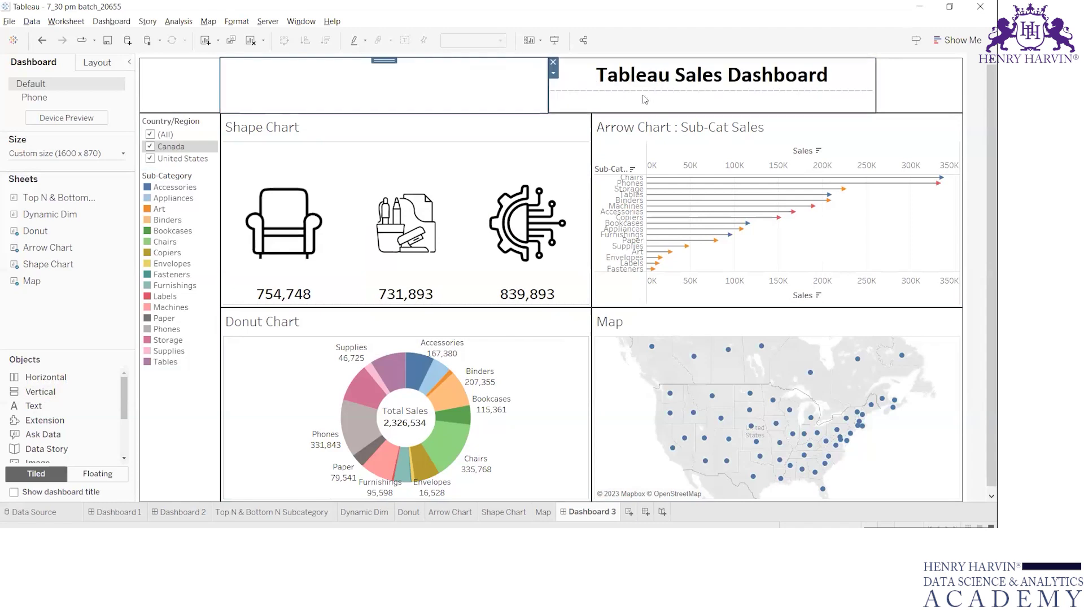
{"action": "left_click", "coordinate": [813, 65]}
{"action": "left_click_drag", "start_coordinate": [712, 60], "coordinate": [454, 84]}
{"action": "left_click", "coordinate": [702, 99]}
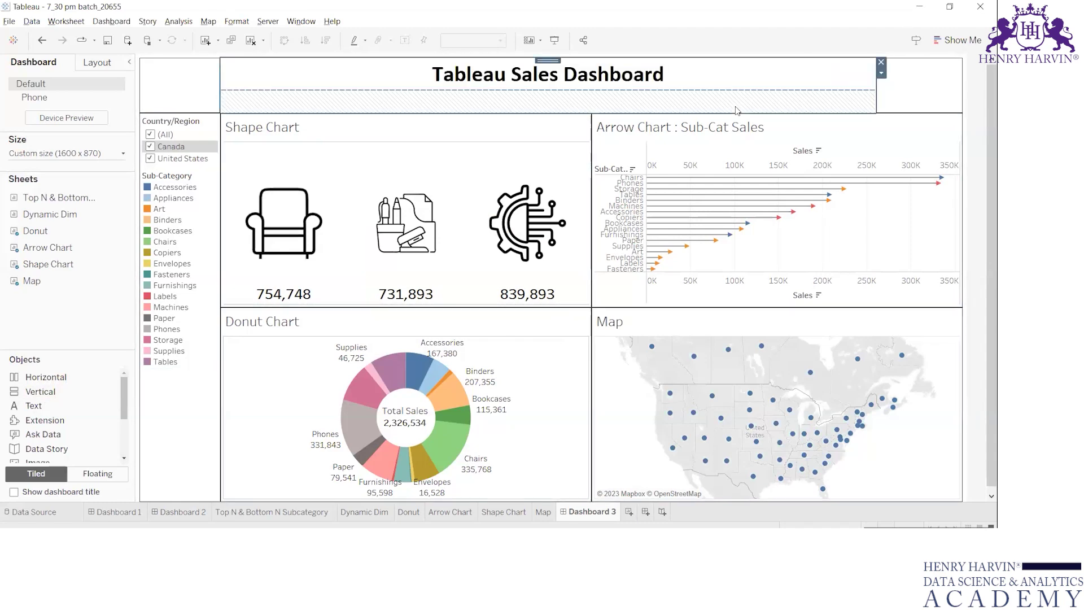
Replace the header title with a new text object containing the pasted text "Tableau Sales Dashboard"
{"action": "left_click", "coordinate": [919, 89]}
{"action": "left_click", "coordinate": [547, 93]}
{"action": "left_click_drag", "start_coordinate": [34, 405], "coordinate": [417, 95]}
{"action": "key", "text": "ctrl+v"}
{"action": "left_click", "coordinate": [558, 341]}
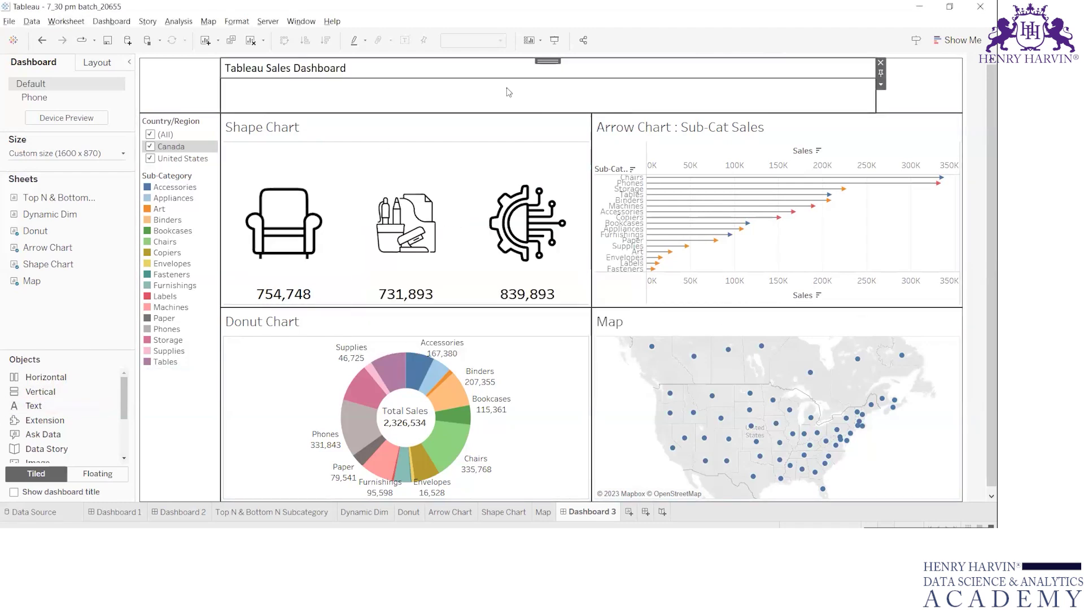
Remove the vertical container holding the title text from the header's middle area
{"action": "left_click", "coordinate": [843, 67]}
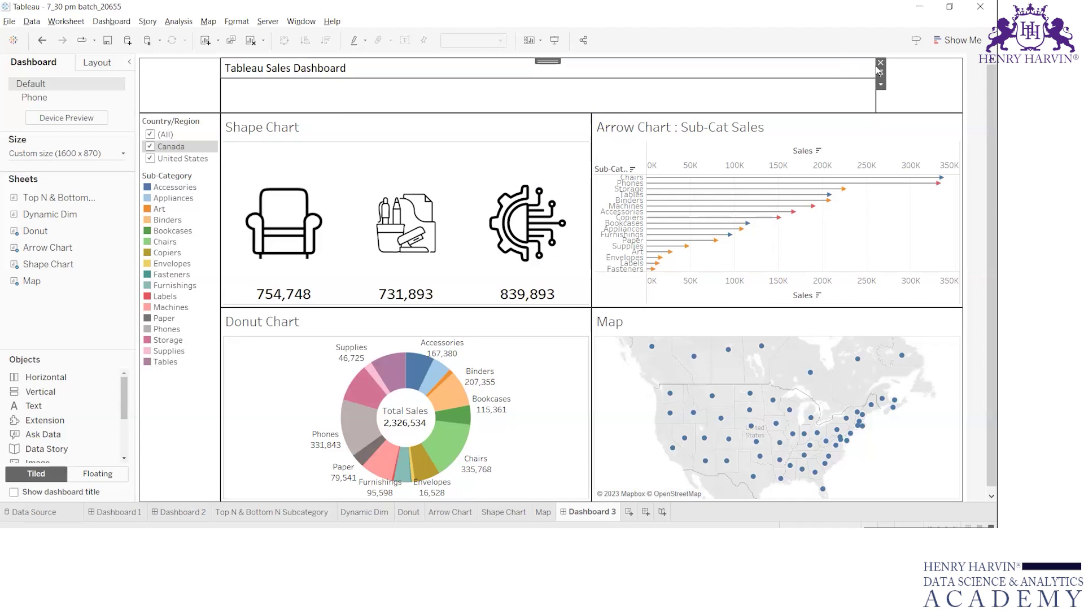
{"action": "left_click", "coordinate": [880, 84]}
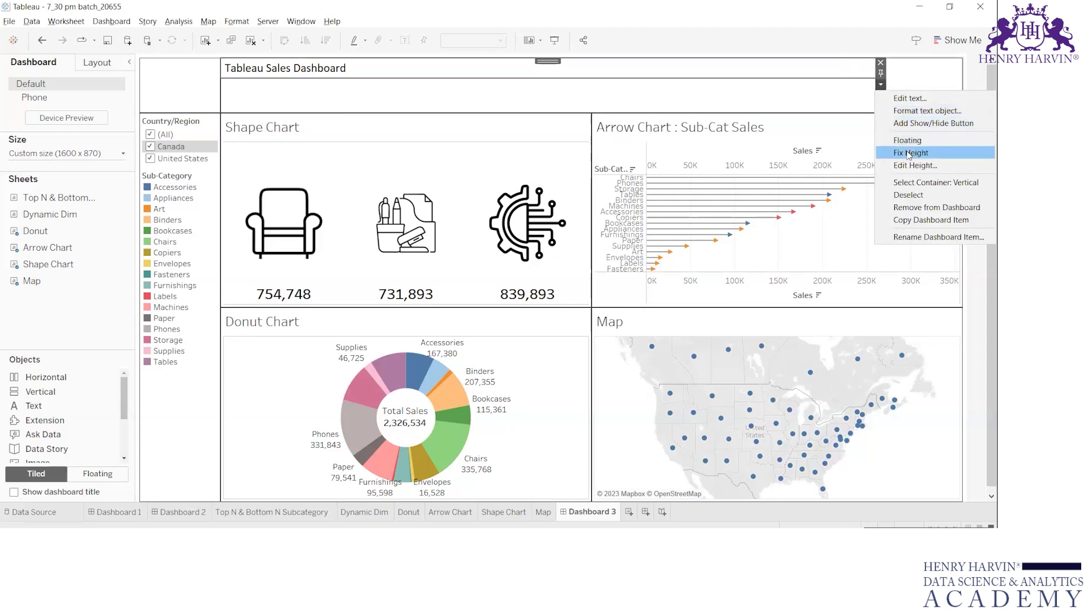
{"action": "left_click", "coordinate": [918, 183]}
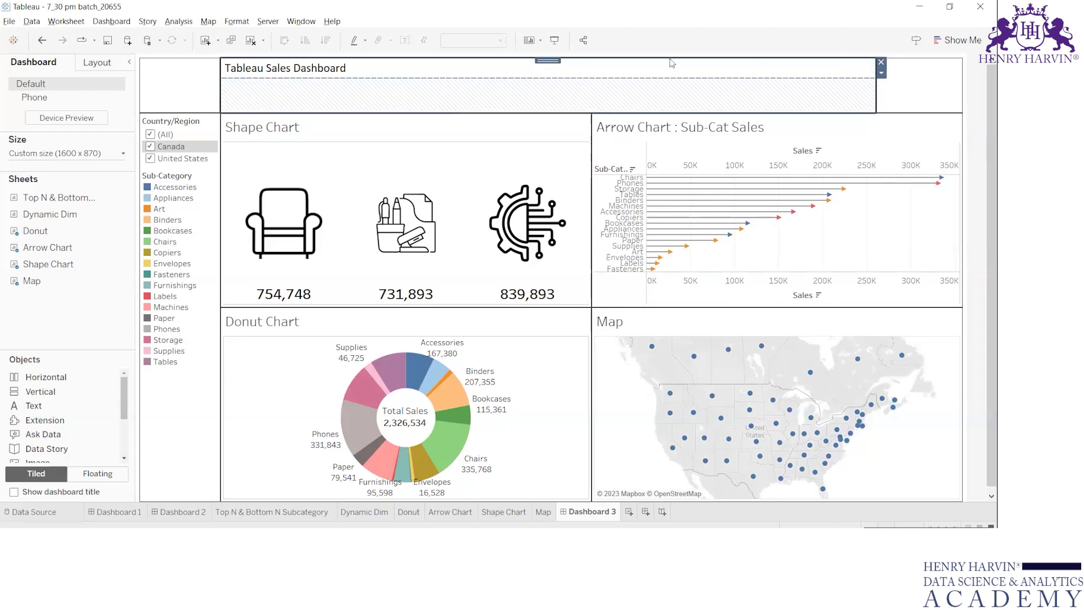
{"action": "left_click", "coordinate": [882, 69]}
{"action": "left_click", "coordinate": [532, 300]}
Add a text object to the empty header area with the pasted text "Tableau Sales Dashboard"
{"action": "mouse_move", "coordinate": [34, 405]}
{"action": "left_mouse_down"}
{"action": "mouse_move", "coordinate": [621, 84]}
{"action": "mouse_move", "coordinate": [714, 94]}
{"action": "left_mouse_up"}
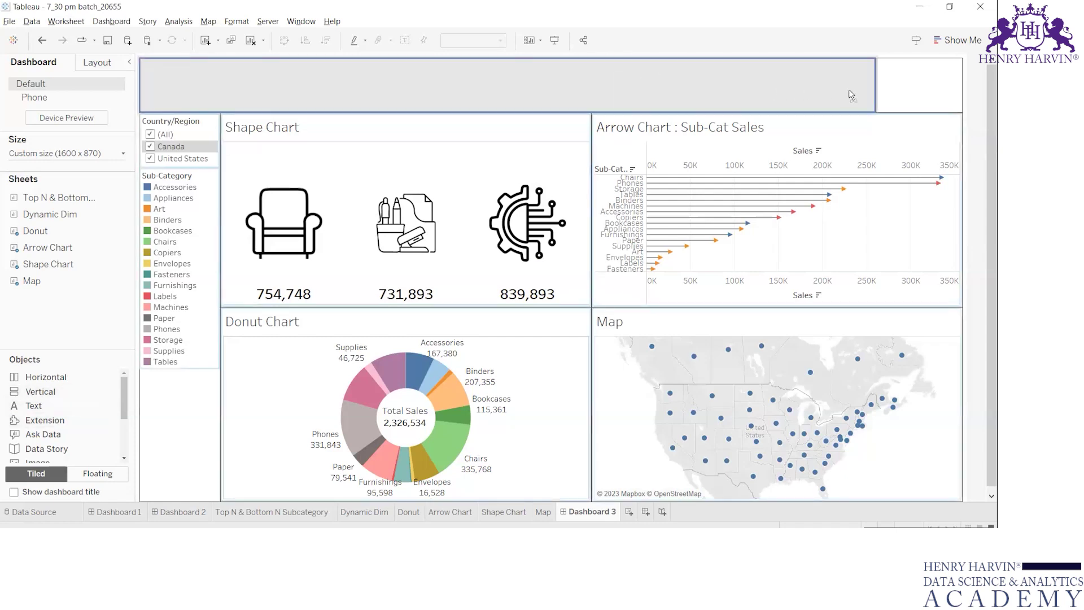
{"action": "left_click_drag", "start_coordinate": [851, 95], "coordinate": [868, 87]}
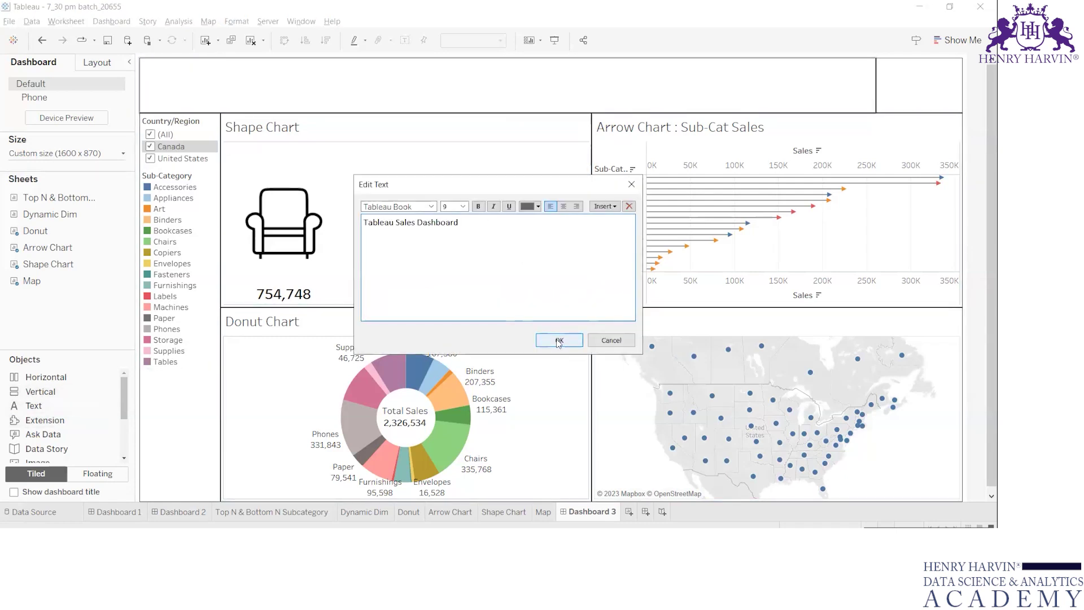
{"action": "left_click", "coordinate": [557, 339]}
{"action": "double_click", "coordinate": [655, 84]}
{"action": "key", "text": "ctrl+c"}
{"action": "left_click", "coordinate": [559, 340]}
Give the new header title text a thin solid border
{"action": "left_click", "coordinate": [808, 94]}
{"action": "left_click", "coordinate": [97, 62]}
{"action": "left_click", "coordinate": [62, 257]}
{"action": "left_click", "coordinate": [23, 341]}
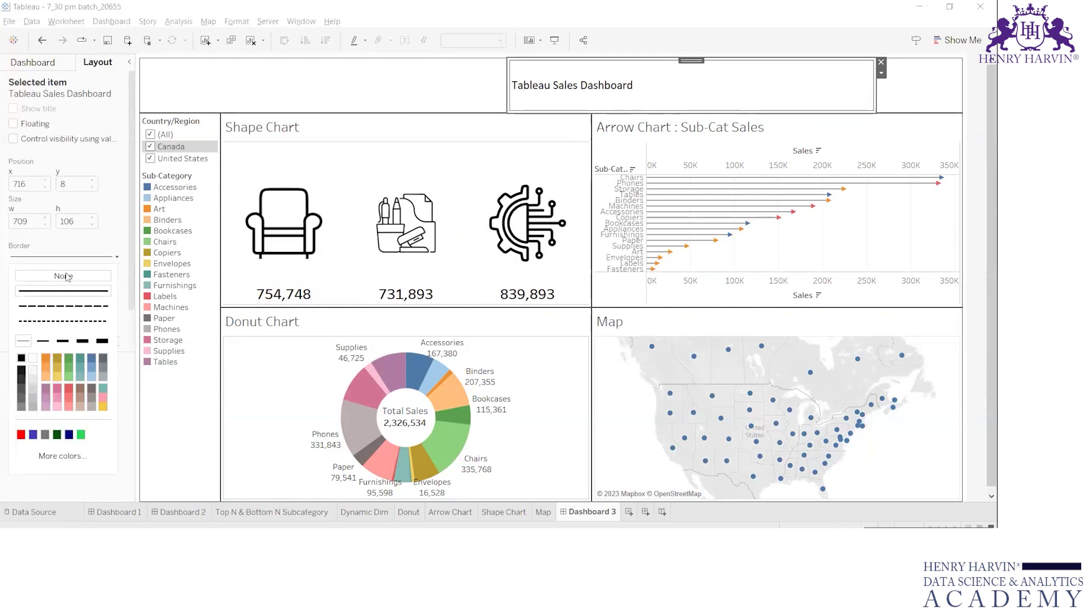
Add a horizontal container beside the header title and widen the title object to about 1,063 px
{"action": "left_click", "coordinate": [34, 62]}
{"action": "left_click_drag", "start_coordinate": [46, 377], "coordinate": [497, 76]}
{"action": "left_click", "coordinate": [640, 82]}
{"action": "left_click_drag", "start_coordinate": [691, 60], "coordinate": [449, 88]}
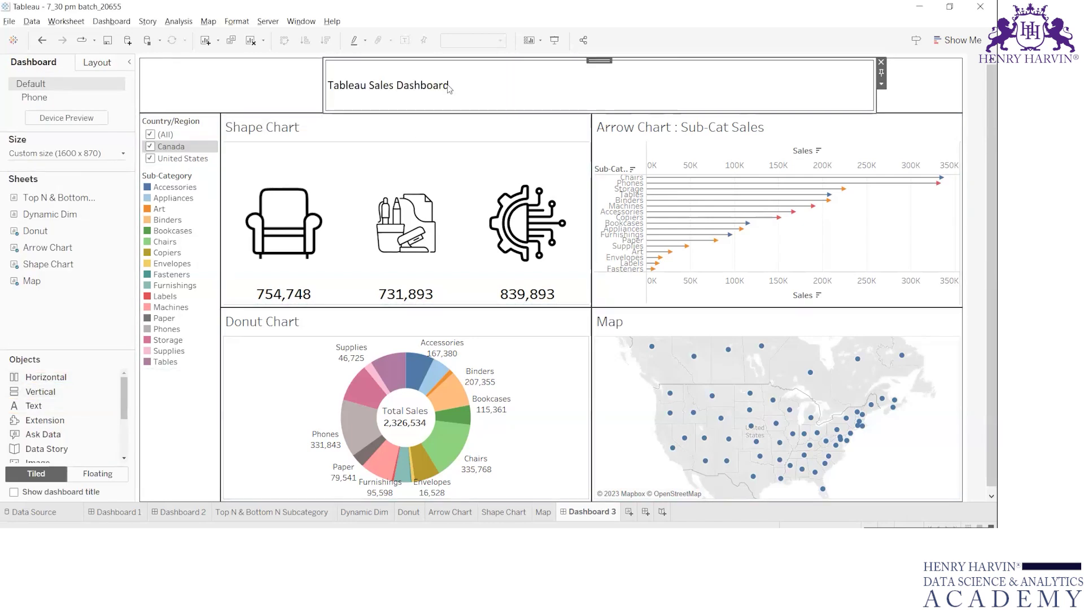
Remove the bordered title text and the horizontal container beside it from the header
{"action": "left_click", "coordinate": [926, 88]}
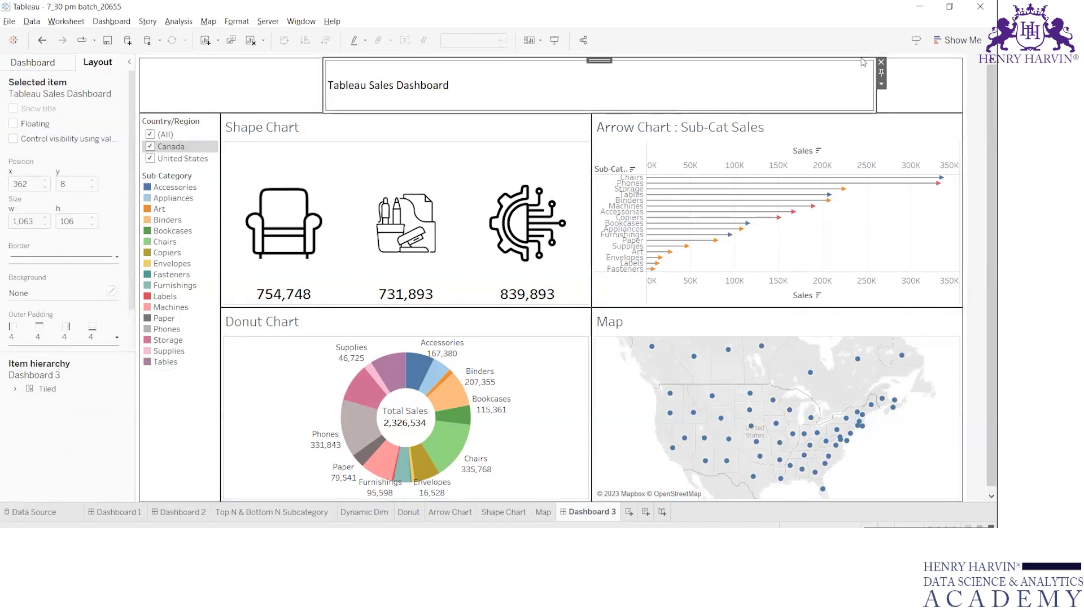
{"action": "left_click", "coordinate": [836, 92]}
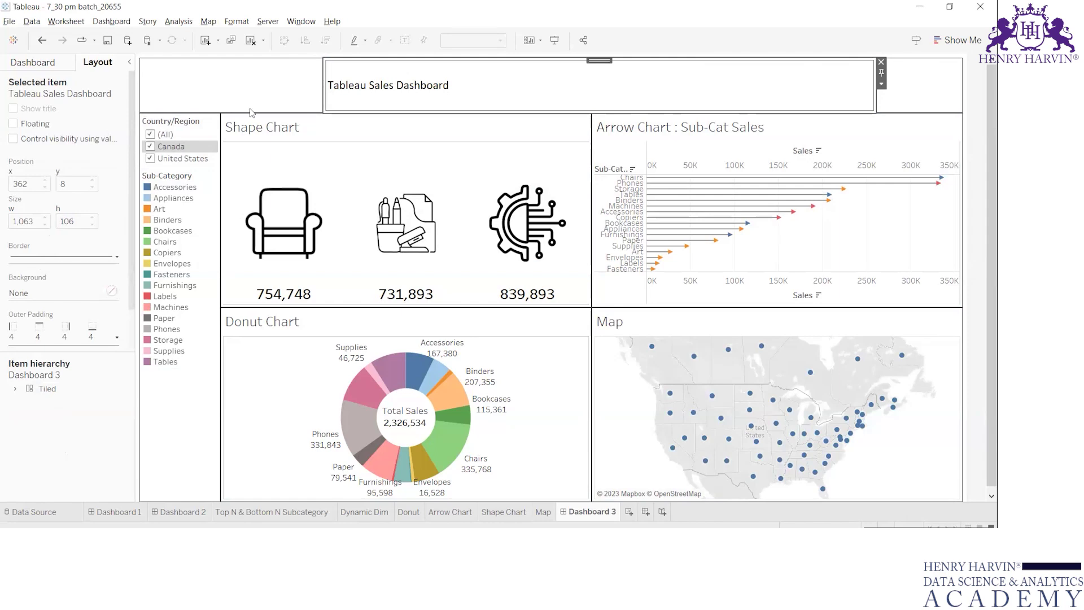
{"action": "double_click", "coordinate": [591, 76]}
{"action": "key", "text": "Escape"}
{"action": "left_click", "coordinate": [314, 85]}
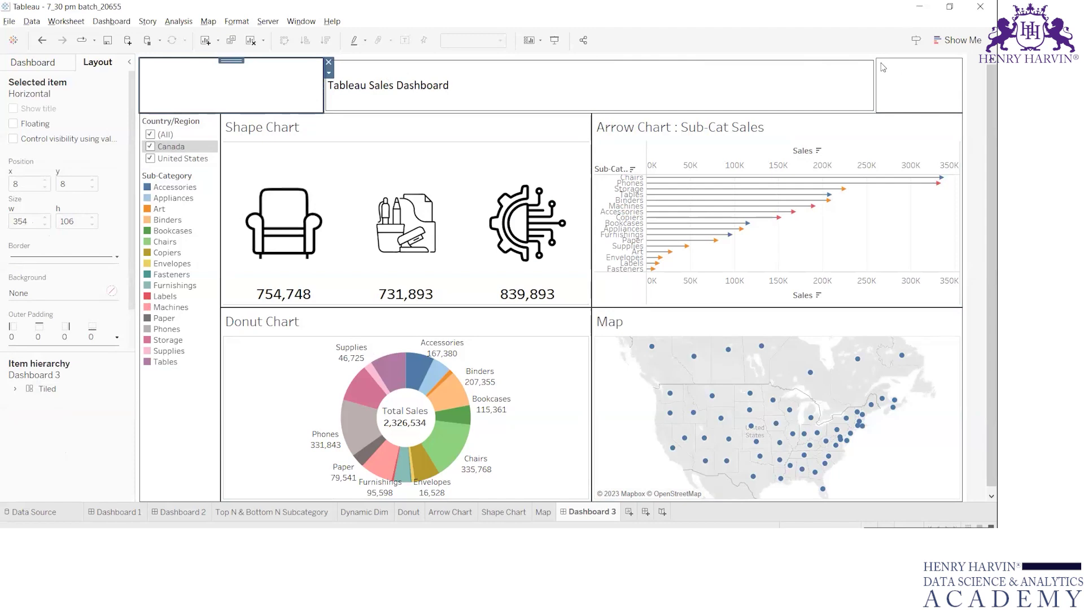
{"action": "key", "text": "Delete"}
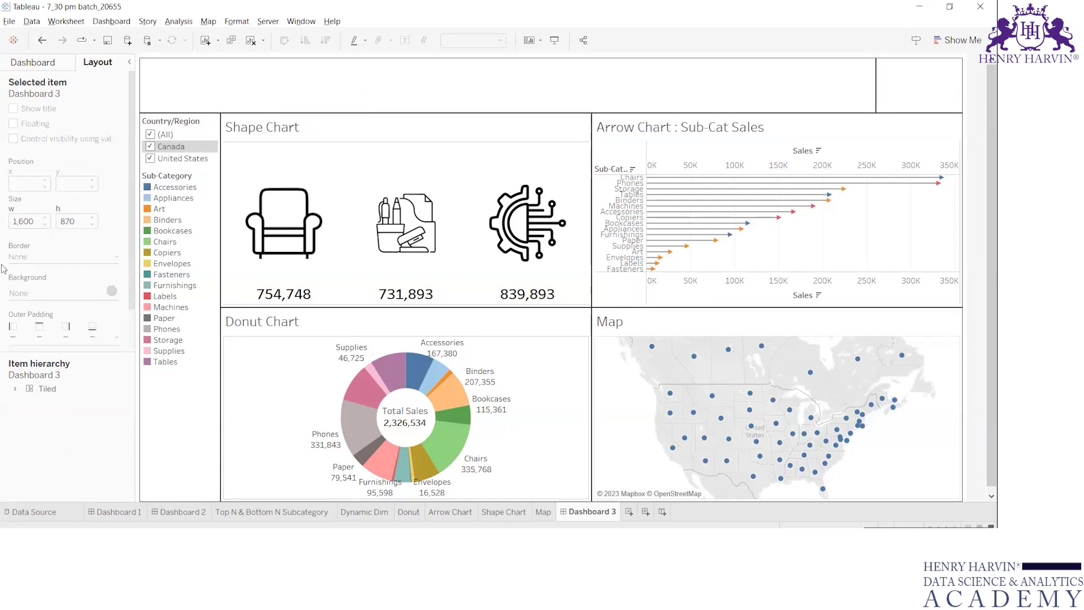
Add a horizontal container to the header's middle area and give it a solid border
{"action": "left_click", "coordinate": [35, 62]}
{"action": "left_click_drag", "start_coordinate": [44, 382], "coordinate": [871, 83]}
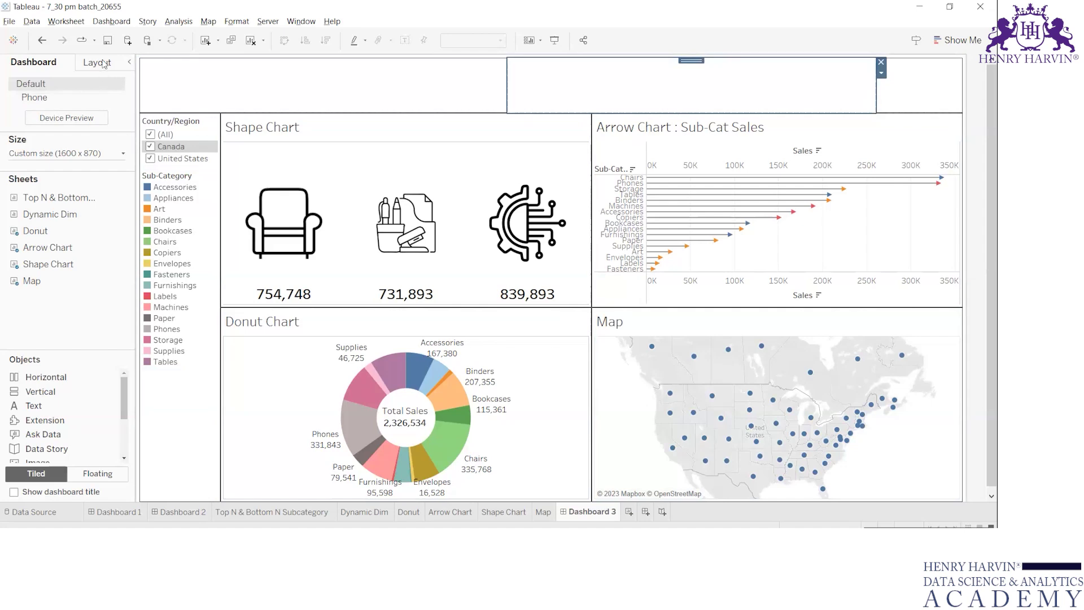
{"action": "left_click", "coordinate": [104, 65]}
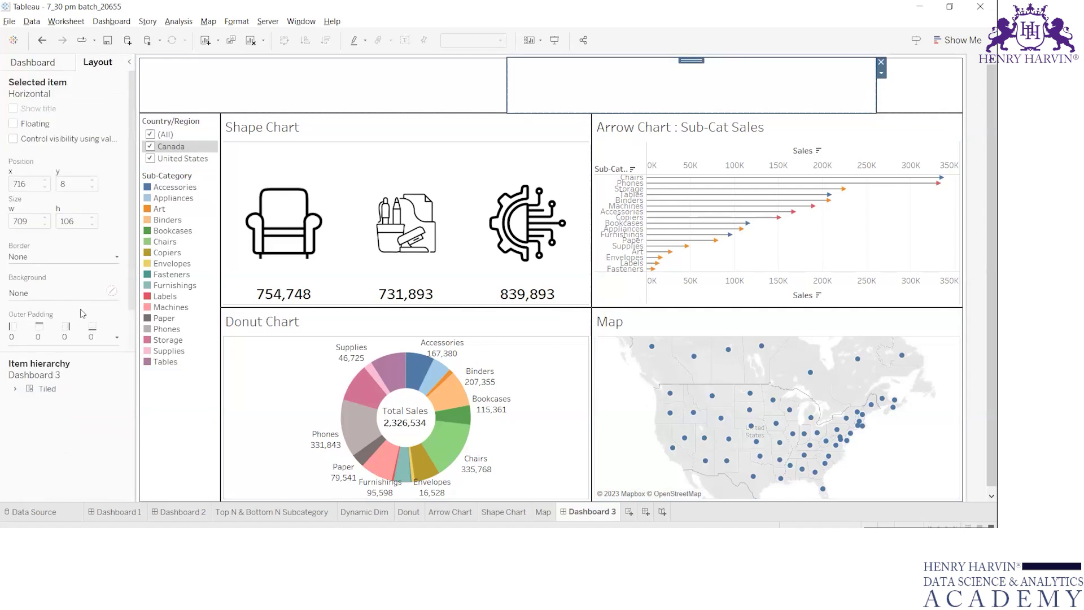
{"action": "left_click", "coordinate": [78, 261]}
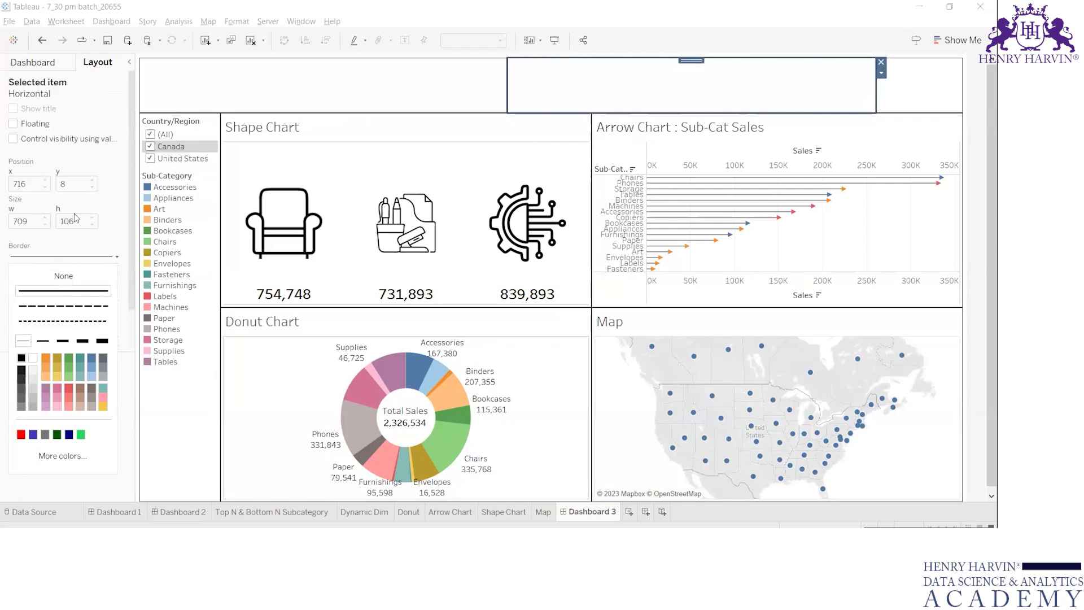
Add a text object with the pasted text "Tableau Sales Dashboard" to the bordered container and widen it to the Shape Chart's left edge
{"action": "left_click", "coordinate": [687, 102]}
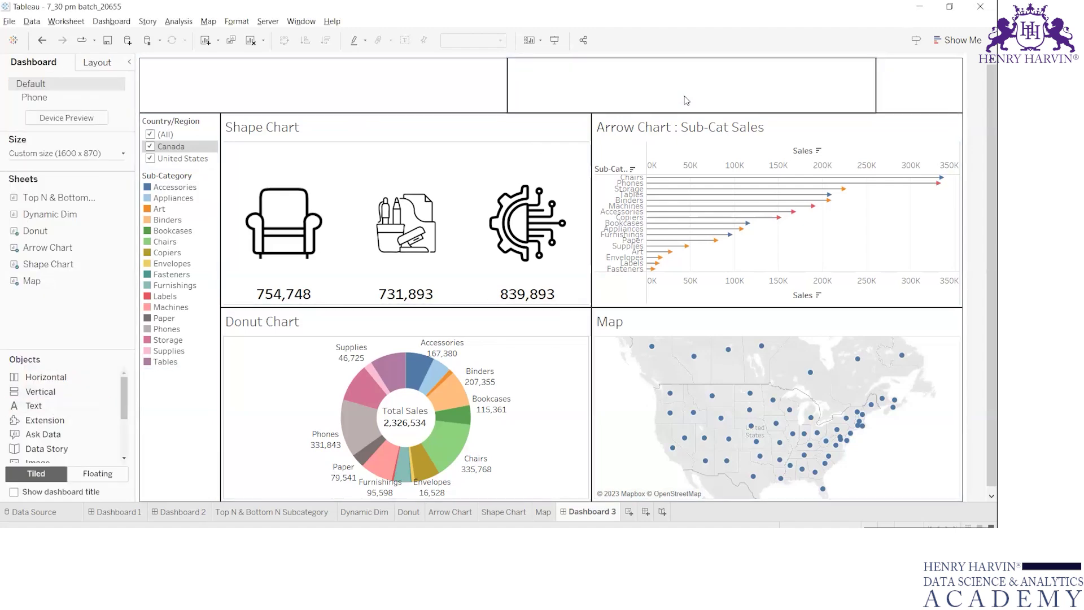
{"action": "double_click", "coordinate": [686, 101]}
{"action": "key", "text": "ctrl+v"}
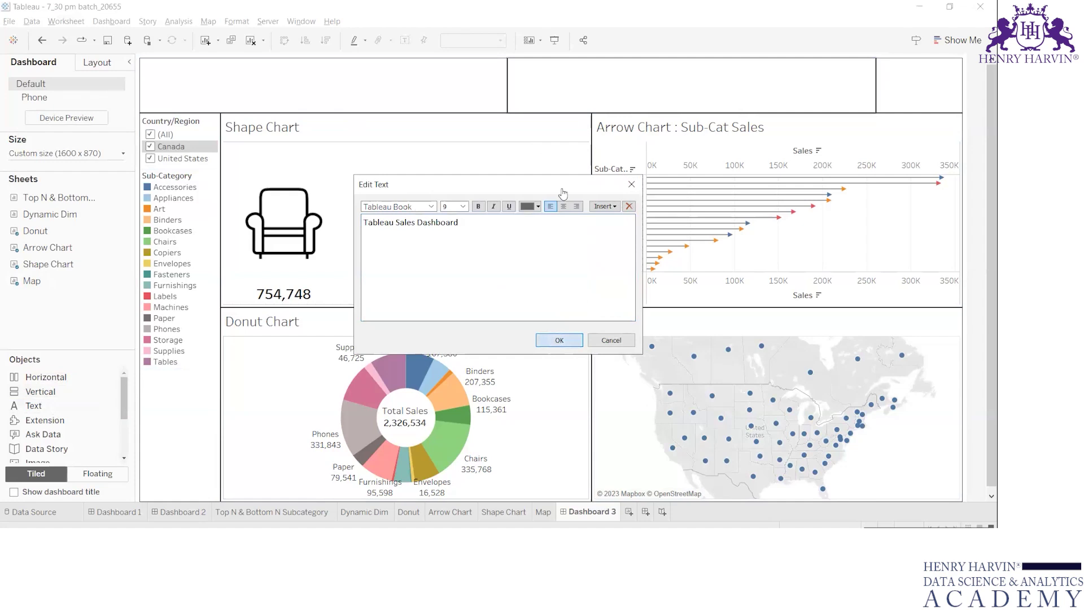
{"action": "left_click_drag", "start_coordinate": [507, 86], "coordinate": [221, 83]}
{"action": "left_click", "coordinate": [496, 86]}
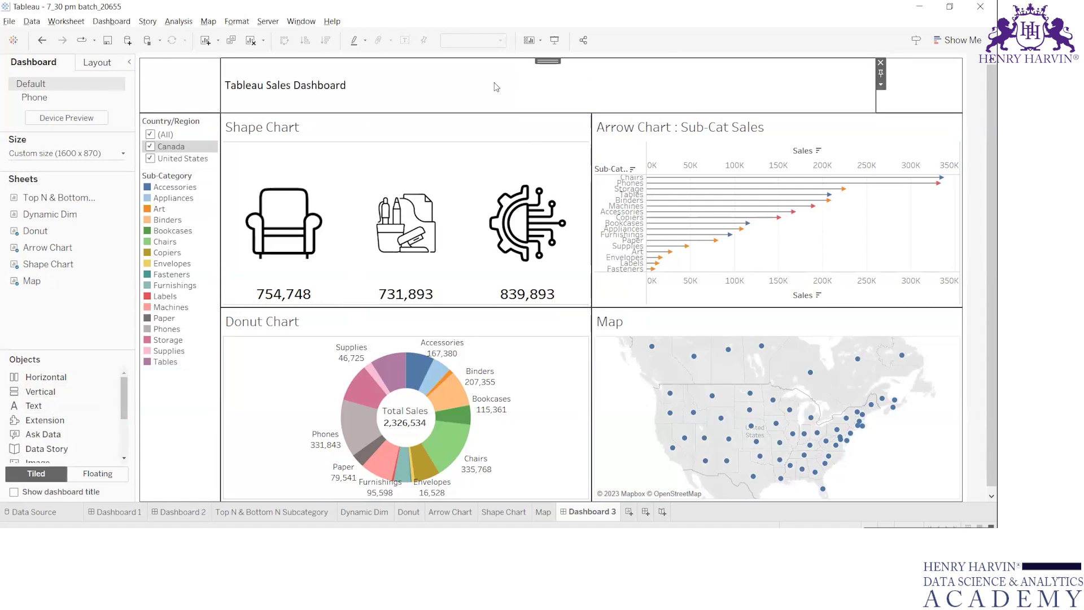
Center the header title text, set its size to 26 pt and apply the formatting
{"action": "double_click", "coordinate": [496, 87]}
{"action": "key", "text": "ctrl+c"}
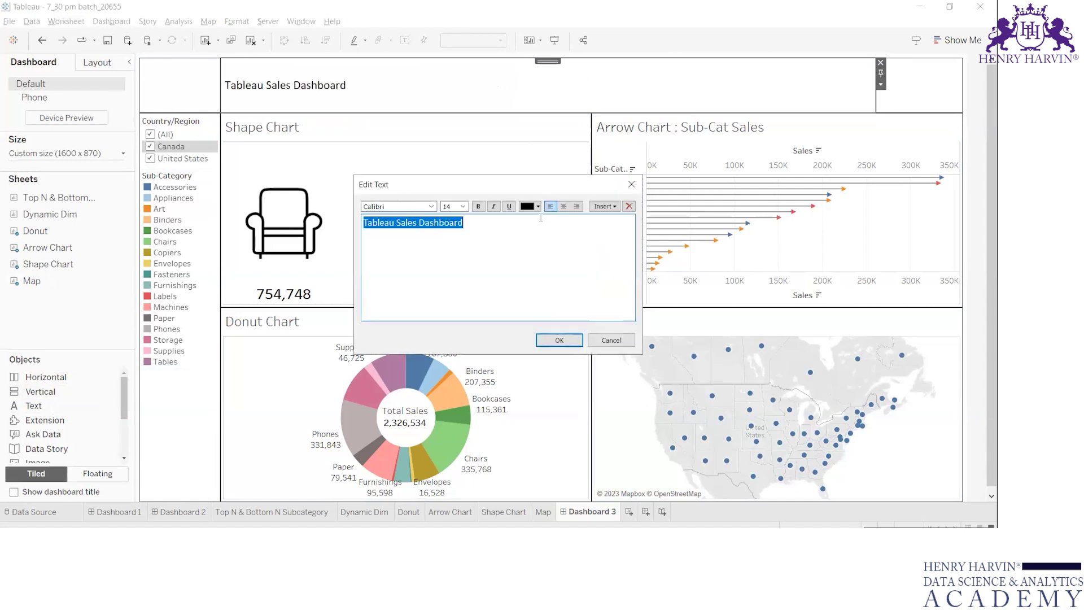
{"action": "left_click", "coordinate": [564, 207]}
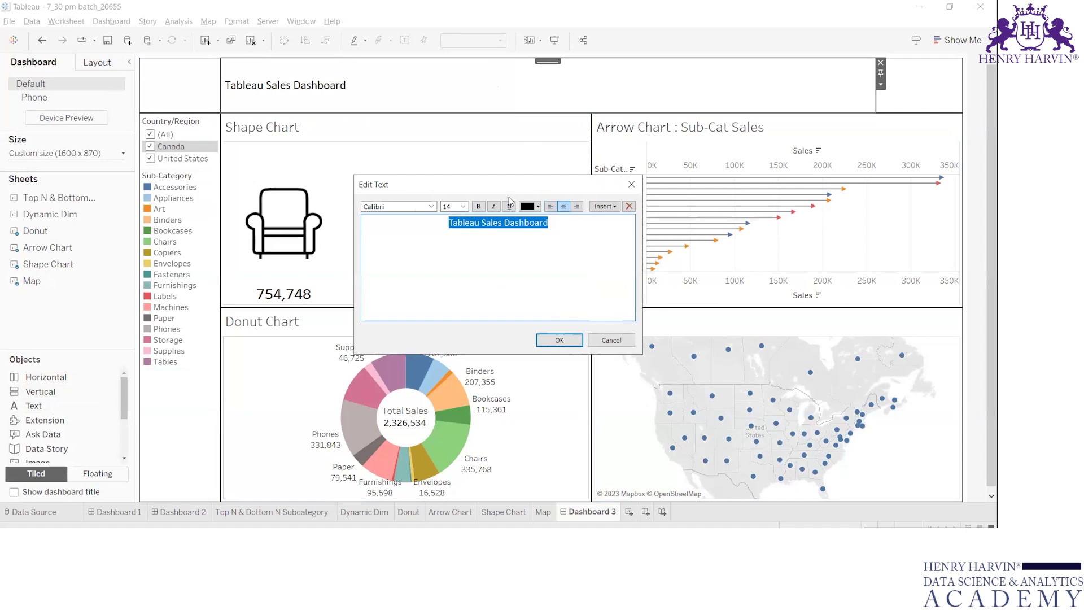
{"action": "left_click", "coordinate": [463, 206]}
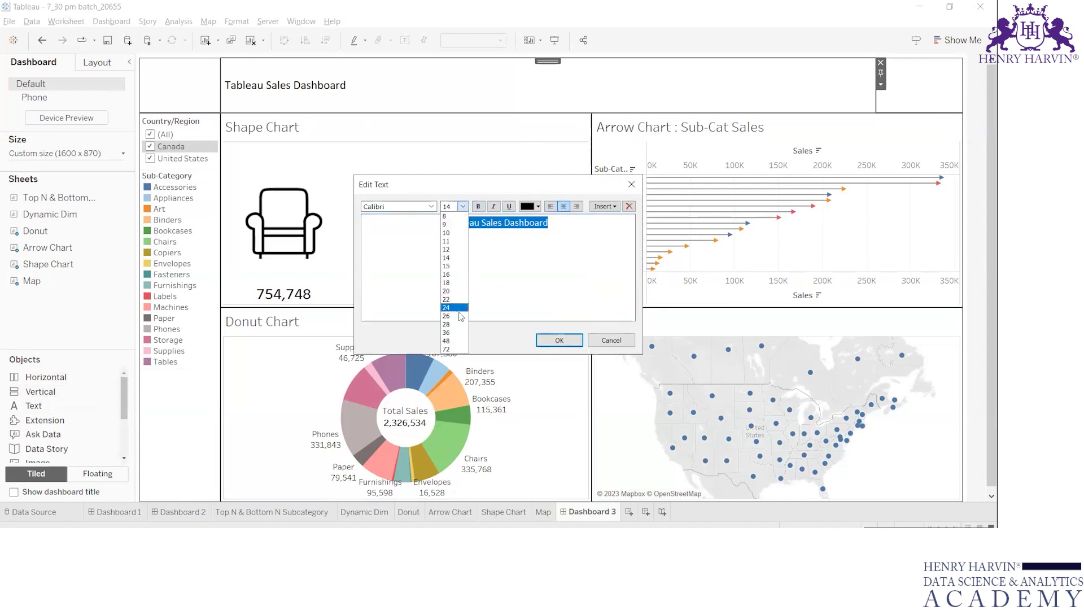
{"action": "left_click", "coordinate": [459, 317]}
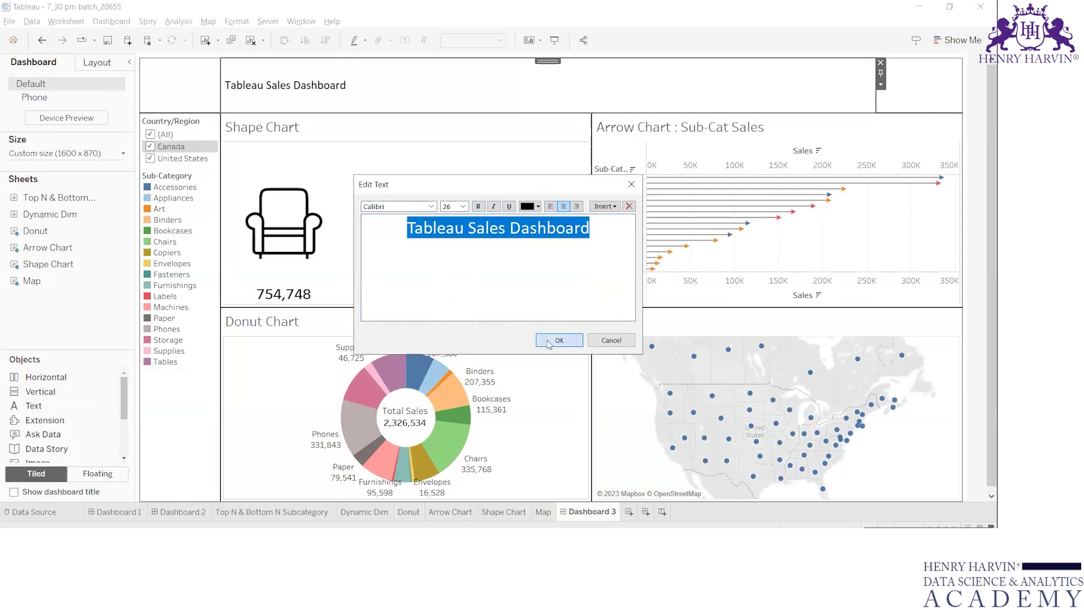
{"action": "left_click", "coordinate": [549, 341]}
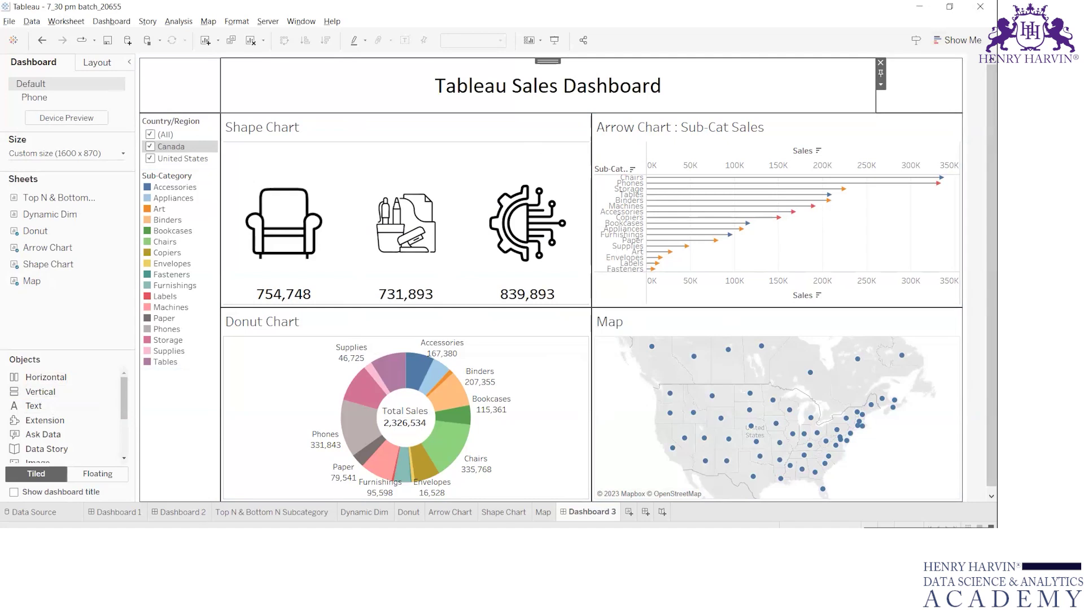
{"action": "left_click", "coordinate": [627, 512]}
{"action": "right_click", "coordinate": [640, 518]}
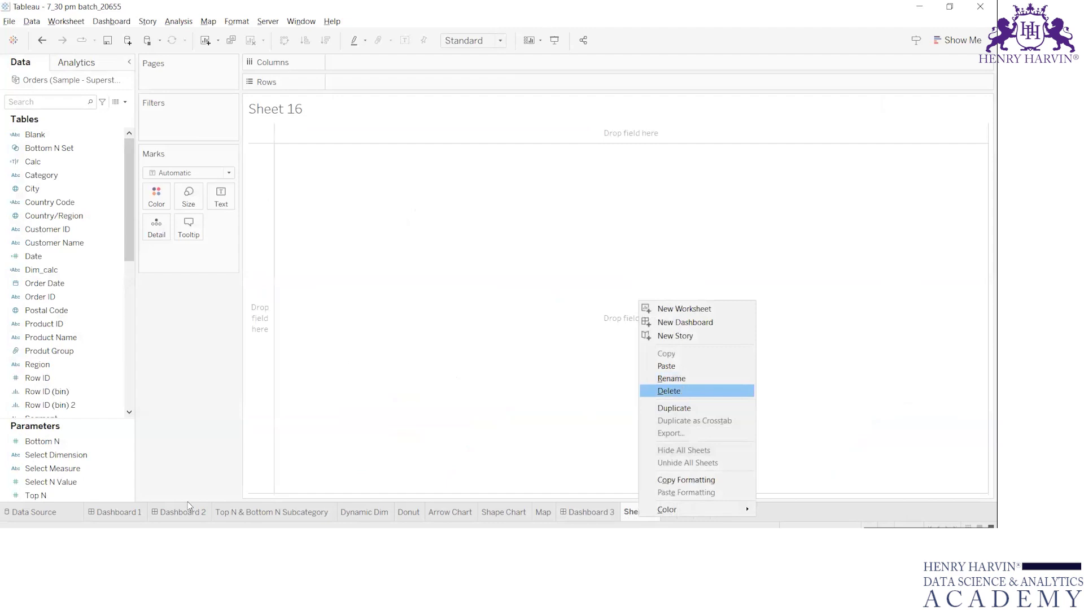
{"action": "left_click", "coordinate": [682, 389]}
Review the charts and sheet lists of Dashboard 1 and Dashboard 2
{"action": "left_click", "coordinate": [188, 511]}
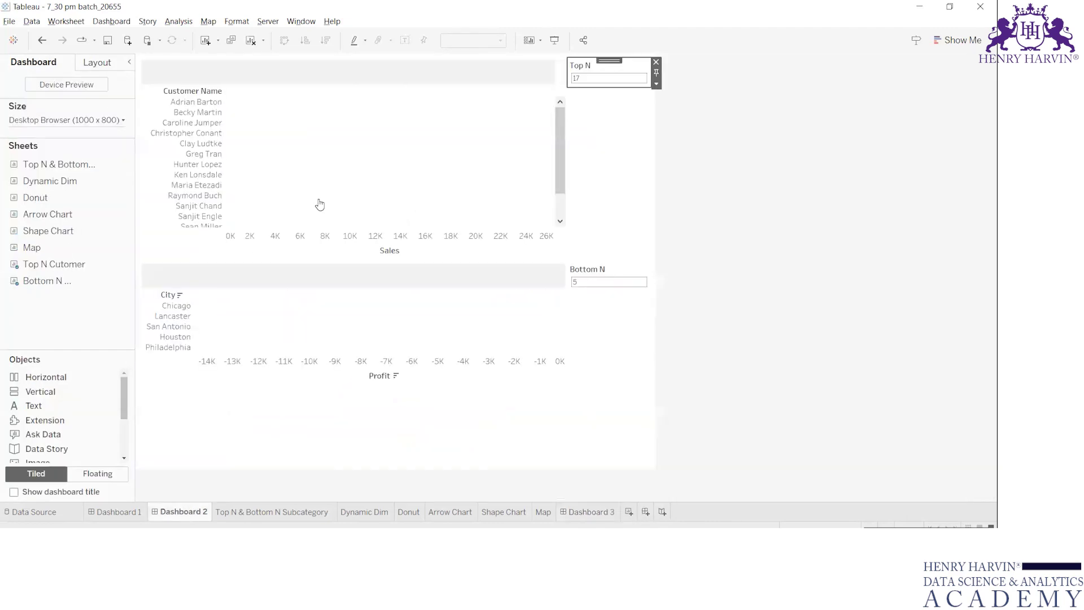
{"action": "left_click", "coordinate": [117, 511]}
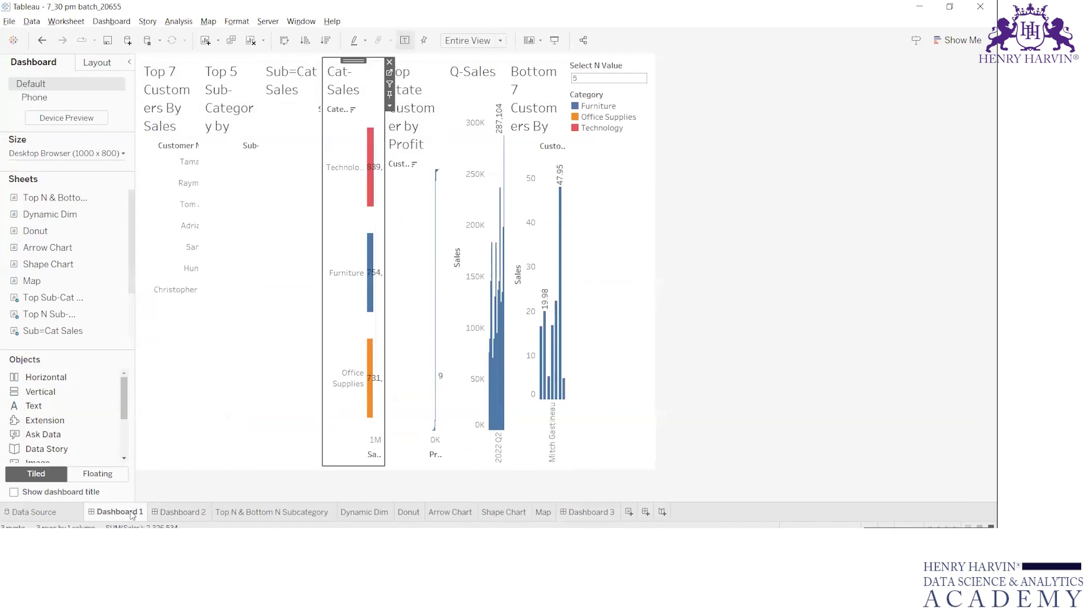
{"action": "scroll", "coordinate": [55, 282], "scroll_direction": "down", "scroll_amount": 2}
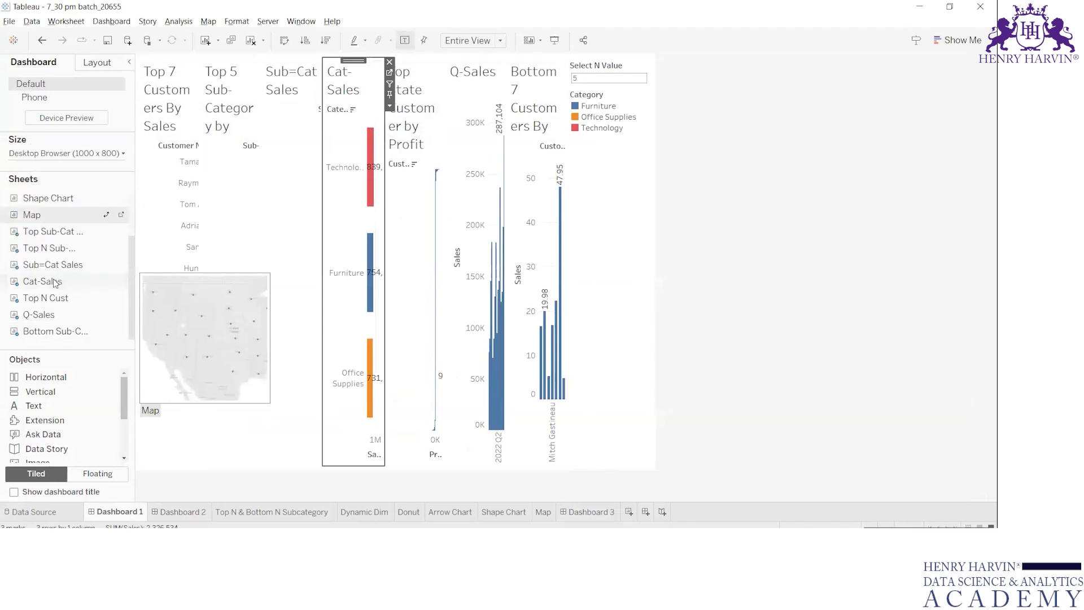
{"action": "scroll", "coordinate": [55, 282], "scroll_direction": "up", "scroll_amount": 2}
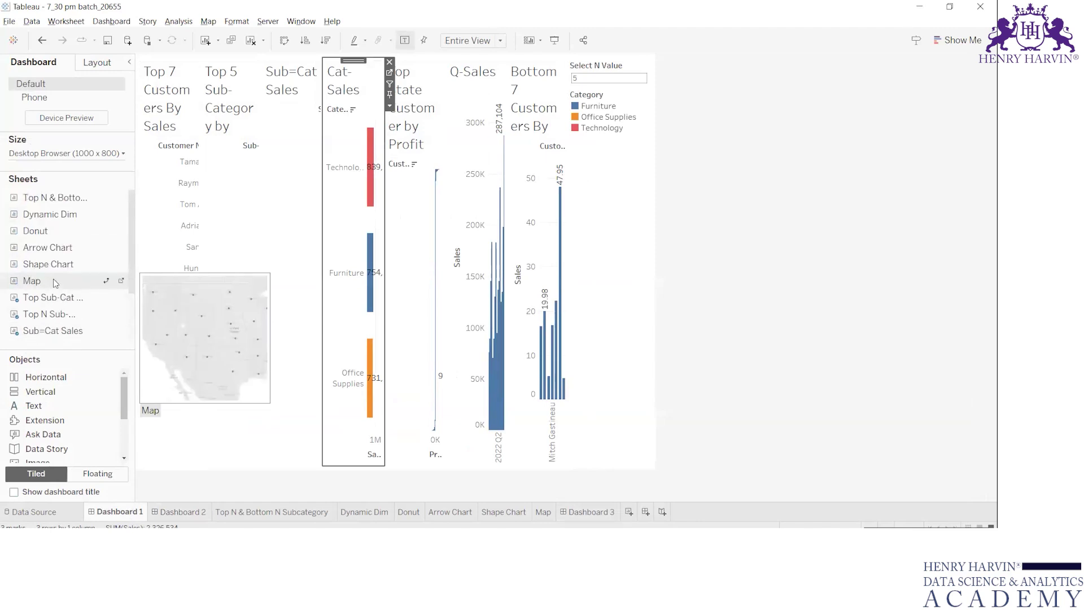
{"action": "scroll", "coordinate": [55, 283], "scroll_direction": "down", "scroll_amount": 2}
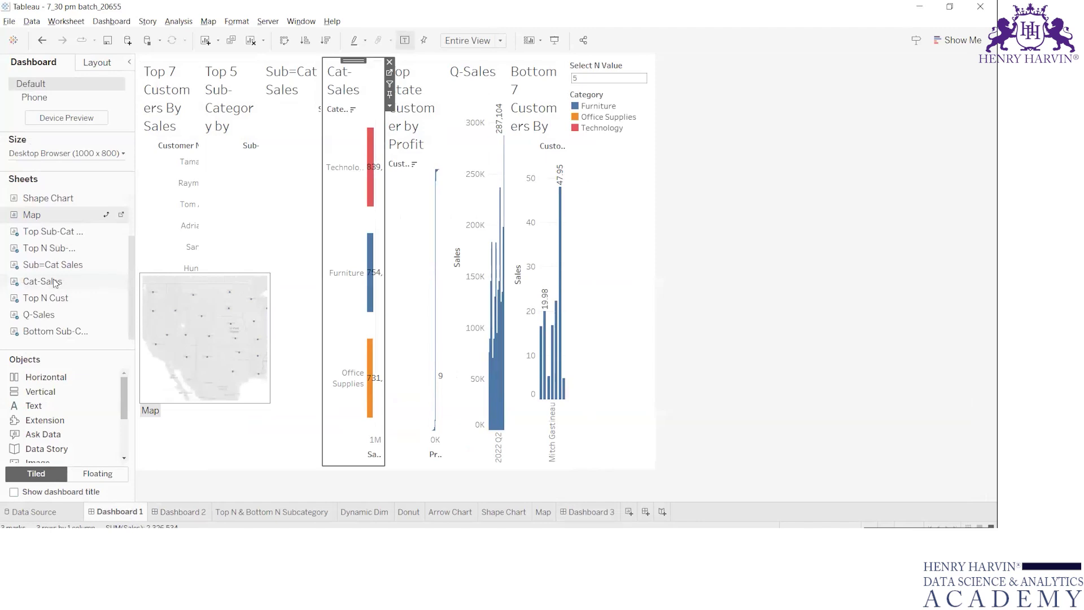
{"action": "left_click", "coordinate": [177, 511]}
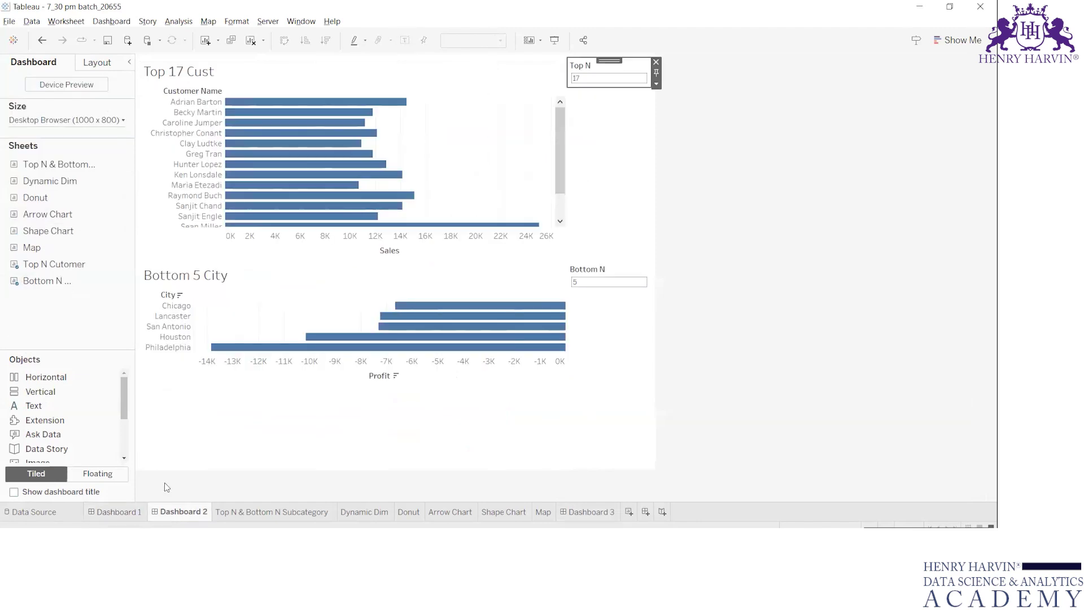
{"action": "left_click_drag", "start_coordinate": [66, 283], "coordinate": [105, 281]}
Add a new worksheet and rename Dashboard 3 as "Tableau Sales Dashboard"
{"action": "left_click", "coordinate": [629, 512]}
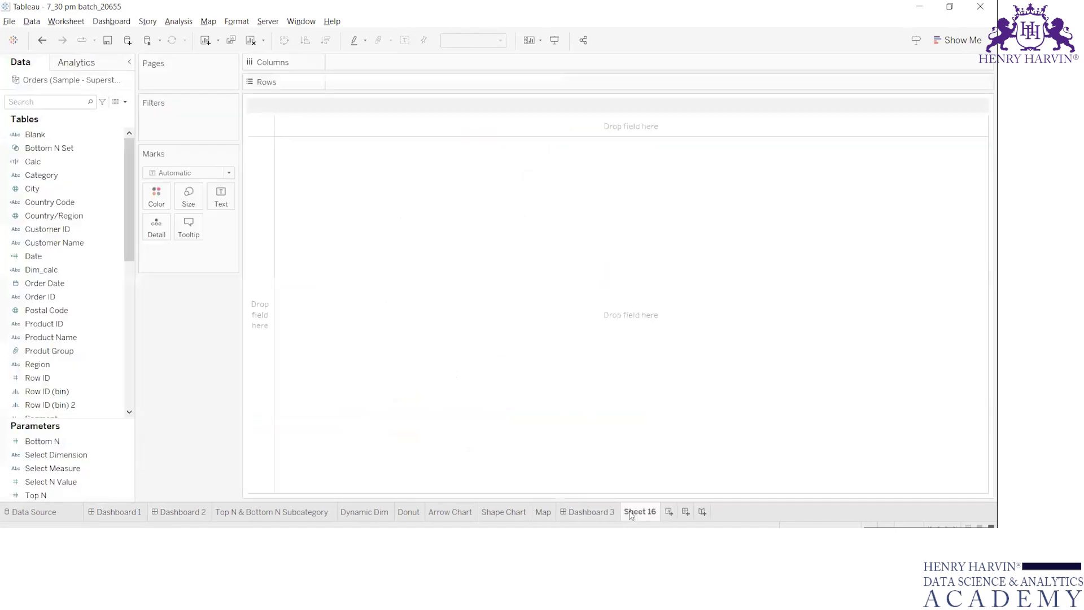
{"action": "double_click", "coordinate": [600, 512]}
{"action": "key", "text": "ctrl+v"}
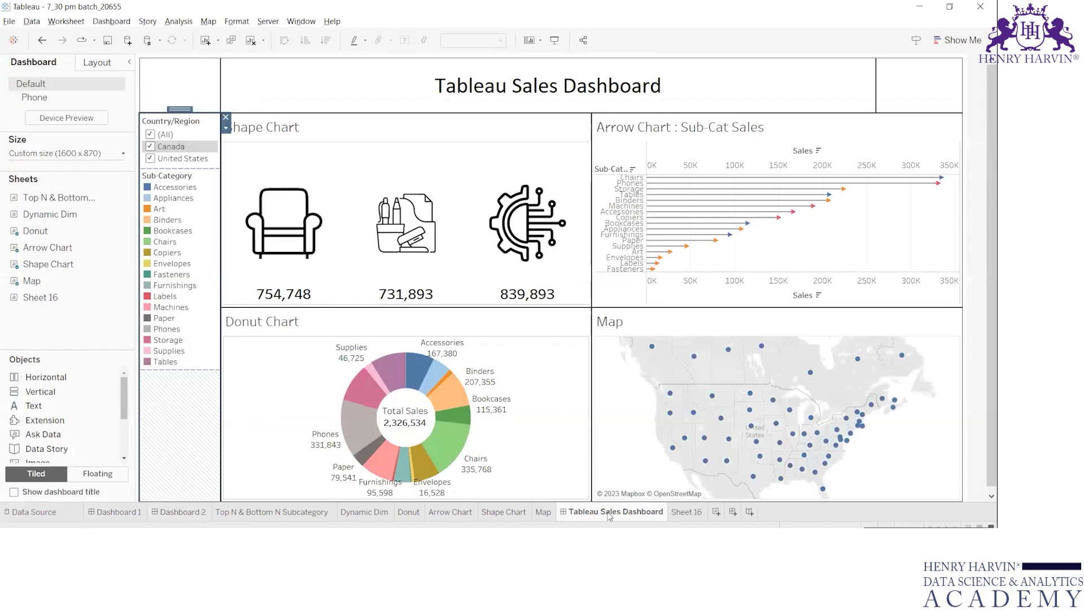
Rename the new worksheet Sheet 16 as "data update"
{"action": "left_click", "coordinate": [686, 511]}
{"action": "double_click", "coordinate": [686, 511]}
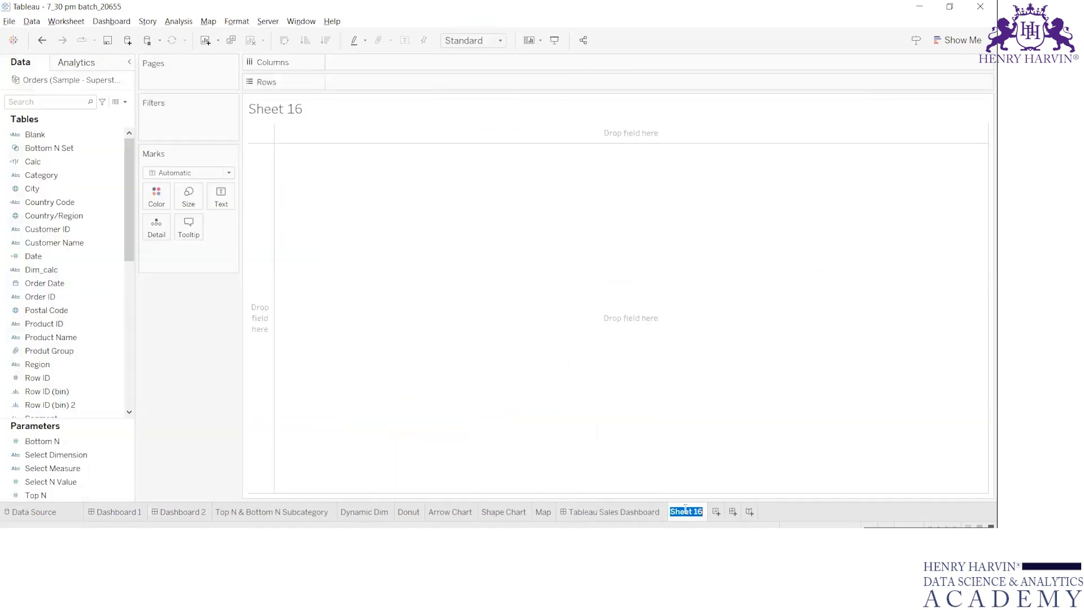
{"action": "type", "text": "data update"}
{"action": "key", "text": "Return"}
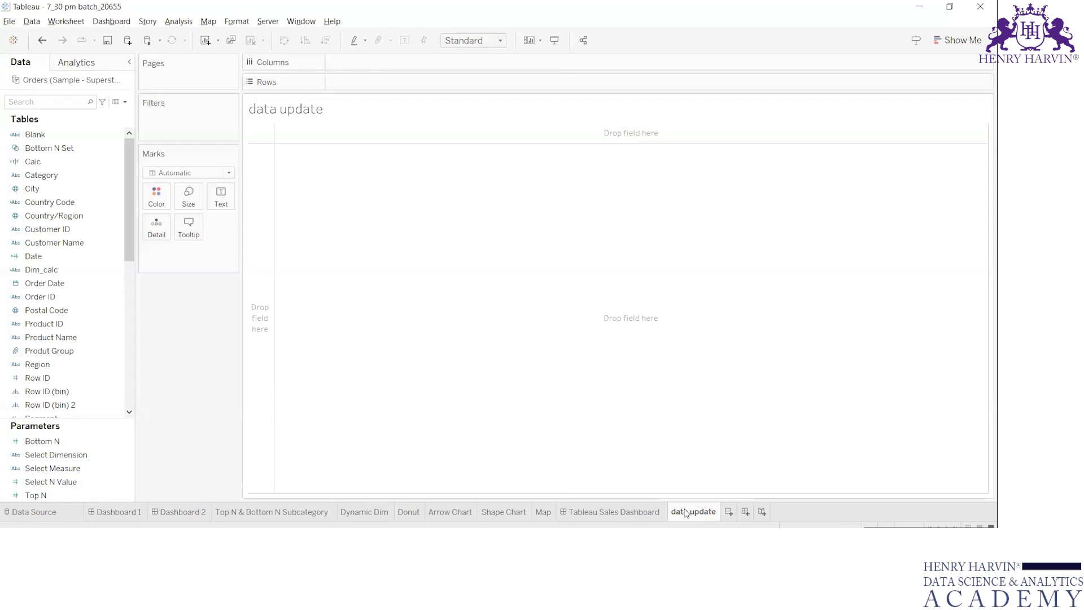
Open the data field options on the data update sheet to create a calculated field
{"action": "left_click", "coordinate": [125, 101]}
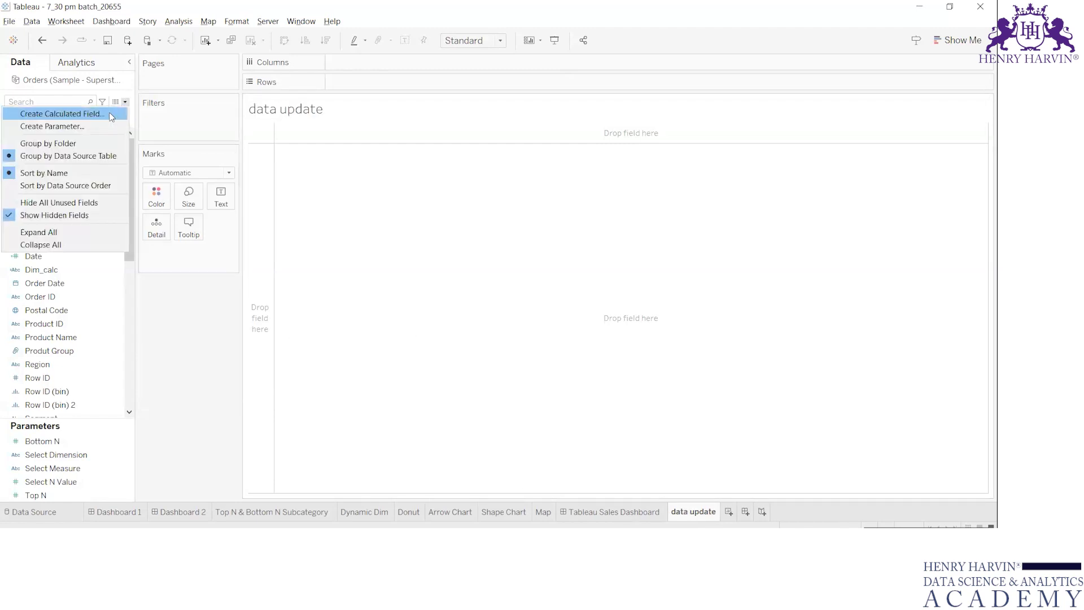
Create a calculated field named Blank with the formula " " and place it on the sheet's text mark
{"action": "left_click", "coordinate": [112, 117]}
{"action": "type", "text": "Blank"}
{"action": "key", "text": "Tab"}
{"action": "type", "text": "\" \""}
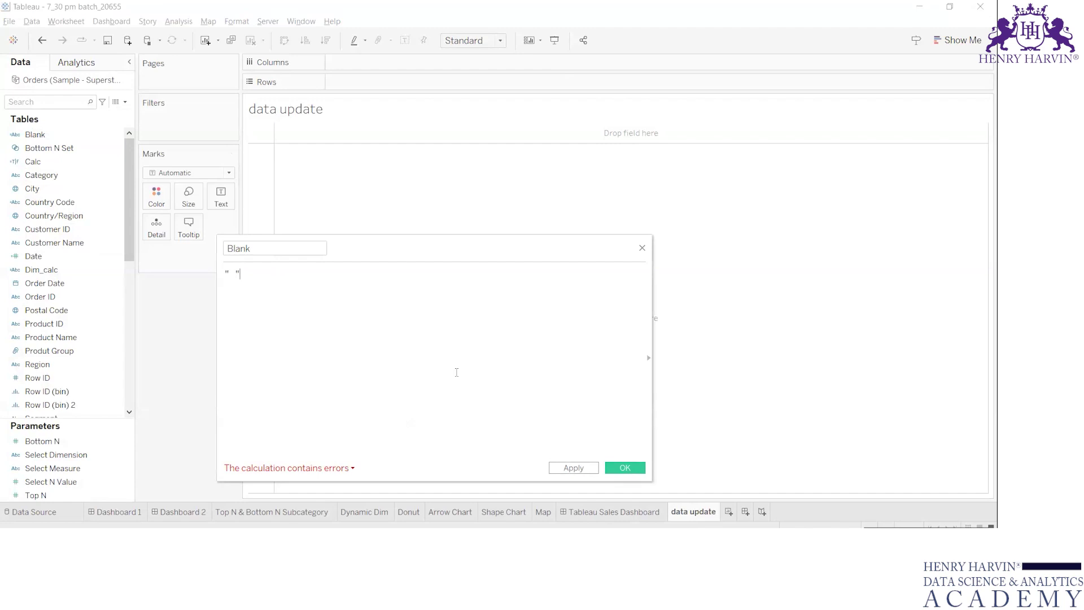
{"action": "left_click", "coordinate": [645, 250]}
{"action": "left_click_drag", "start_coordinate": [133, 150], "coordinate": [222, 203]}
Replace the sheet title's content with the Data Update Time field
{"action": "double_click", "coordinate": [280, 109]}
{"action": "key", "text": "Delete"}
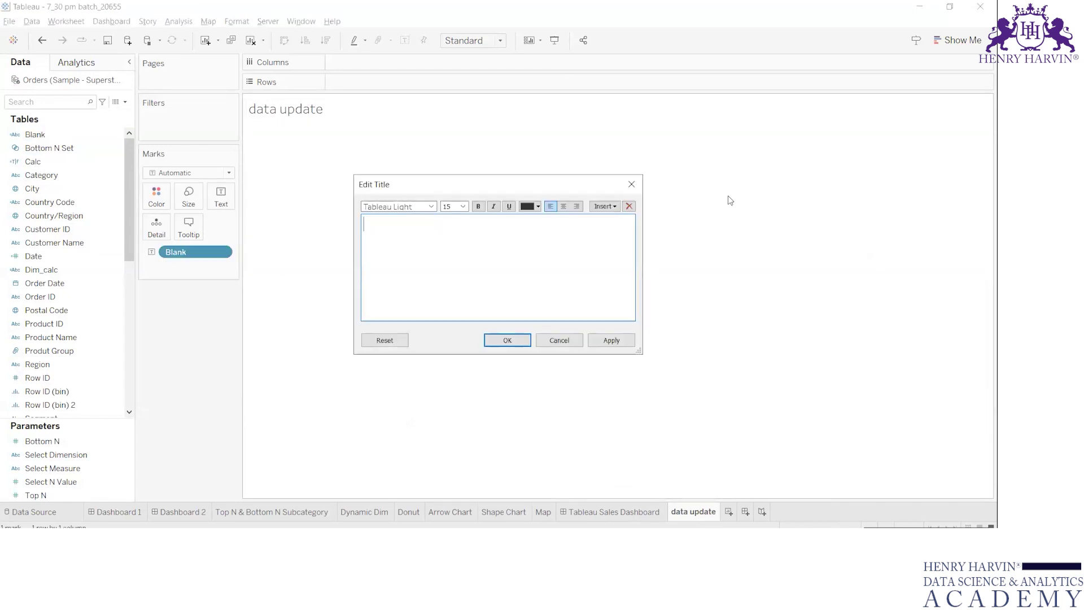
{"action": "left_click", "coordinate": [604, 207]}
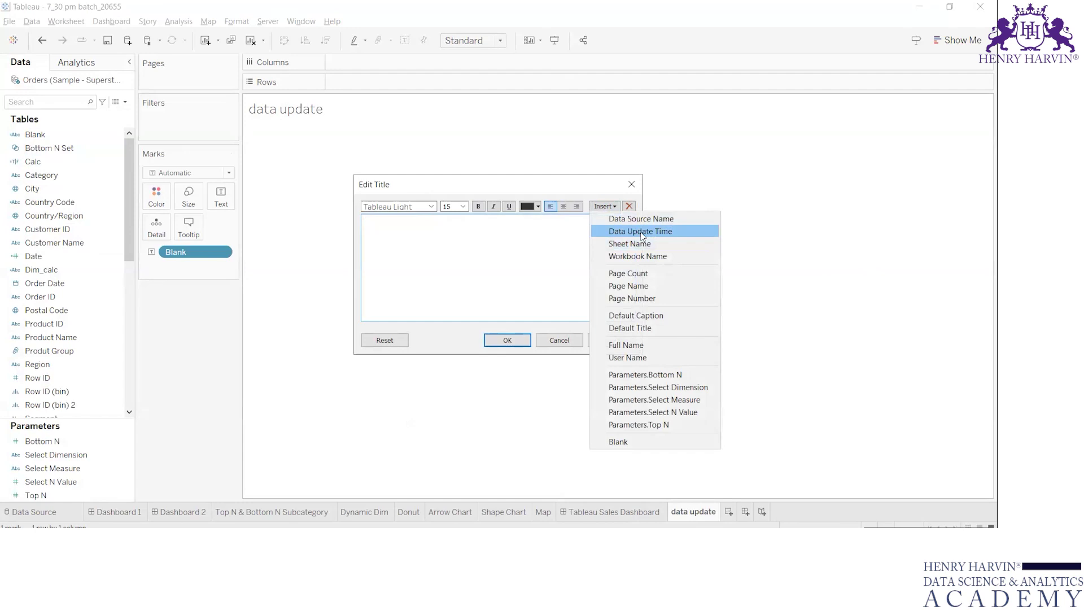
{"action": "left_click", "coordinate": [642, 232]}
Copy "Last Data Refreshed:" from the Word requirements document and paste it before the Data Update Time field in the Tableau title
{"action": "key", "text": "Left"}
{"action": "key", "text": "Left"}
{"action": "key", "text": "Left"}
{"action": "key", "text": "Left"}
{"action": "key", "text": "Left"}
{"action": "key", "text": "Left"}
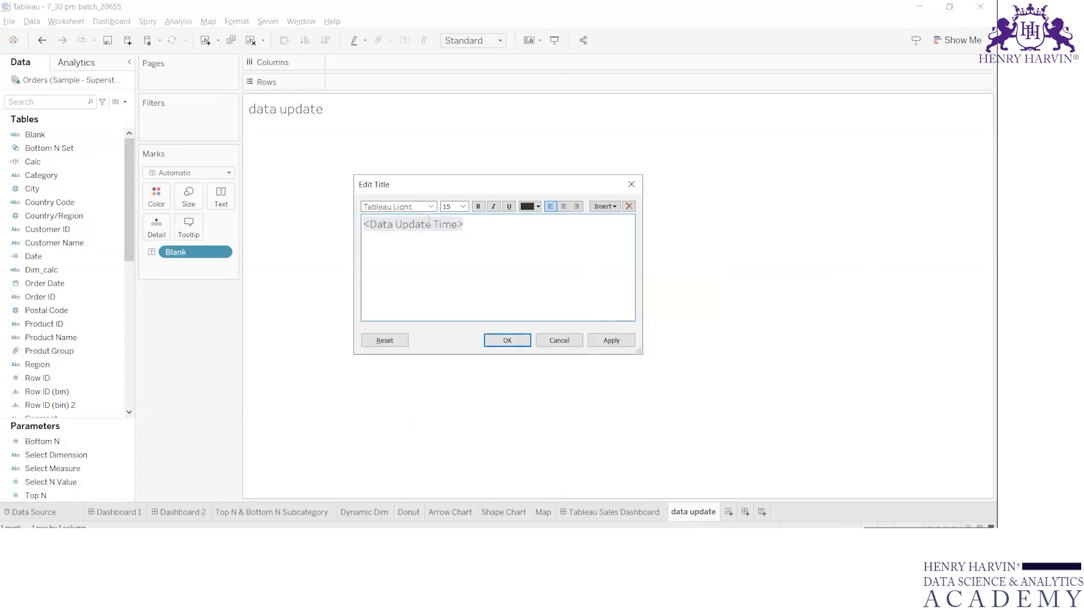
{"action": "key", "text": "alt+Tab"}
{"action": "double_click", "coordinate": [654, 141]}
{"action": "key", "text": "ctrl+a"}
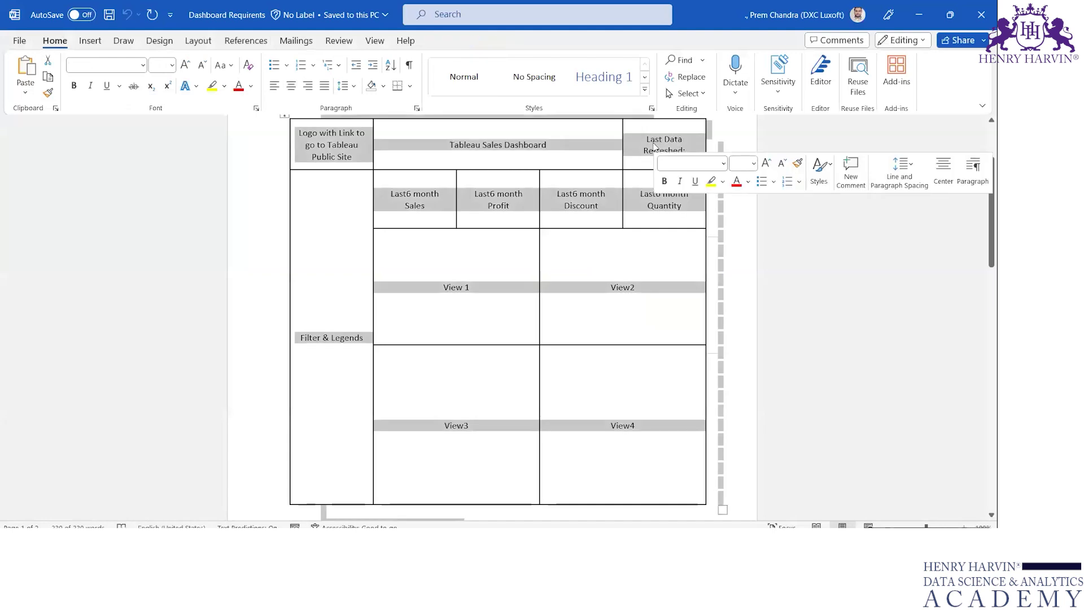
{"action": "double_click", "coordinate": [653, 142]}
{"action": "left_click", "coordinate": [686, 144]}
{"action": "left_click_drag", "start_coordinate": [689, 152], "coordinate": [645, 140]}
{"action": "key", "text": "ctrl+c"}
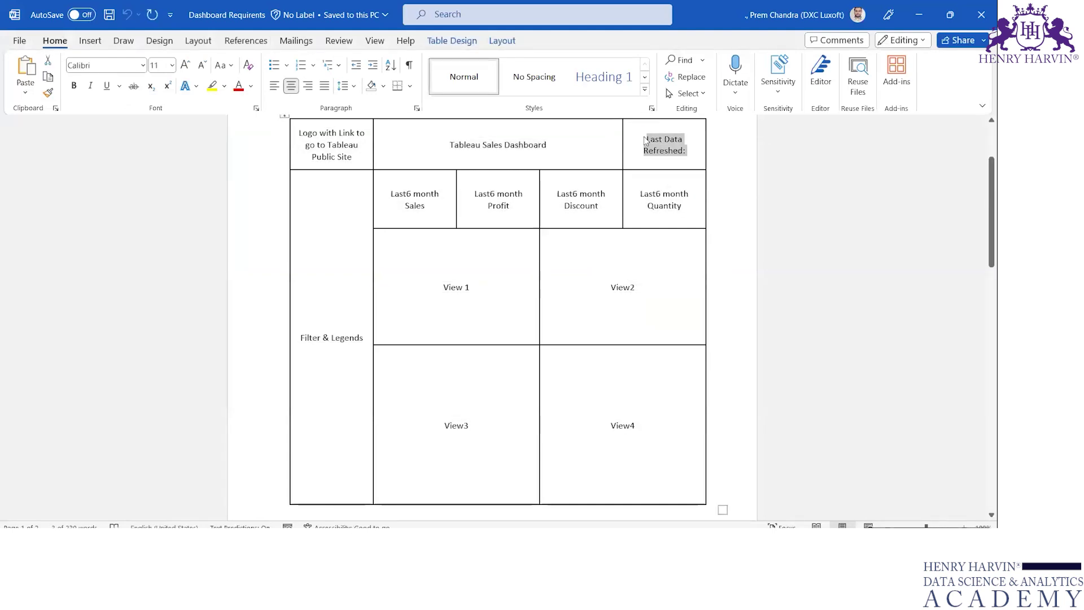
{"action": "key", "text": "alt+Tab"}
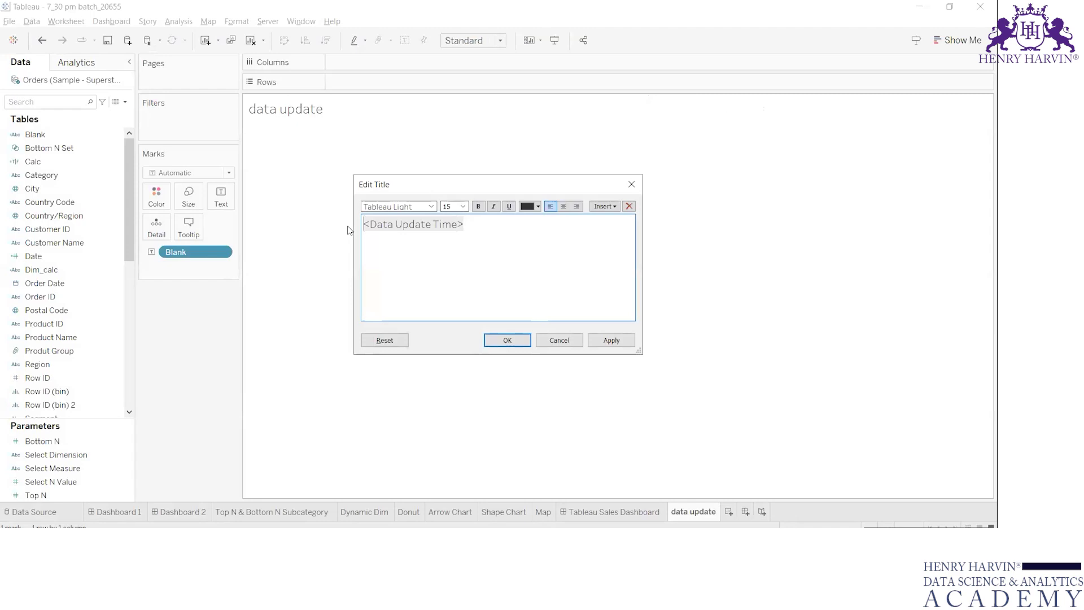
{"action": "key", "text": "ctrl+v"}
Make the Data Update Time field in the title bold with font size 9 and apply the title
{"action": "key", "text": "shift+Right"}
{"action": "key", "text": "shift+Right"}
{"action": "key", "text": "shift+Right"}
{"action": "key", "text": "shift+Right"}
{"action": "key", "text": "shift+Right"}
{"action": "key", "text": "shift+Right"}
{"action": "key", "text": "shift+Right"}
{"action": "key", "text": "shift+Right"}
{"action": "key", "text": "shift+Right"}
{"action": "key", "text": "shift+Right"}
{"action": "key", "text": "shift+Right"}
{"action": "key", "text": "shift+Right"}
{"action": "key", "text": "shift+Right"}
{"action": "key", "text": "shift+Right"}
{"action": "key", "text": "shift+Right"}
{"action": "key", "text": "shift+Right"}
{"action": "key", "text": "shift+Right"}
{"action": "key", "text": "shift+Right"}
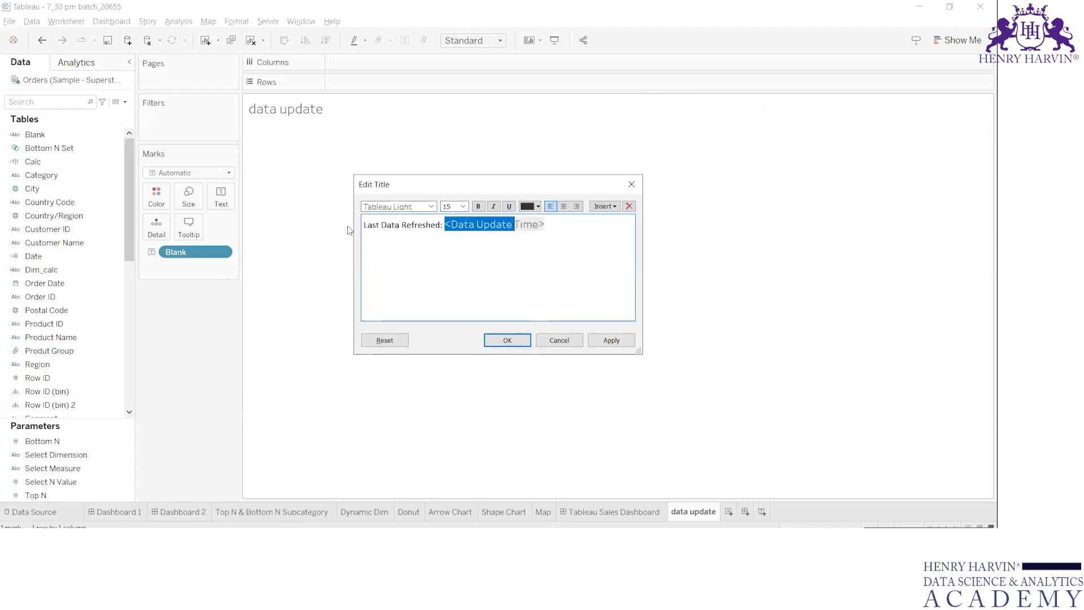
{"action": "left_click", "coordinate": [464, 207]}
{"action": "left_click", "coordinate": [457, 233]}
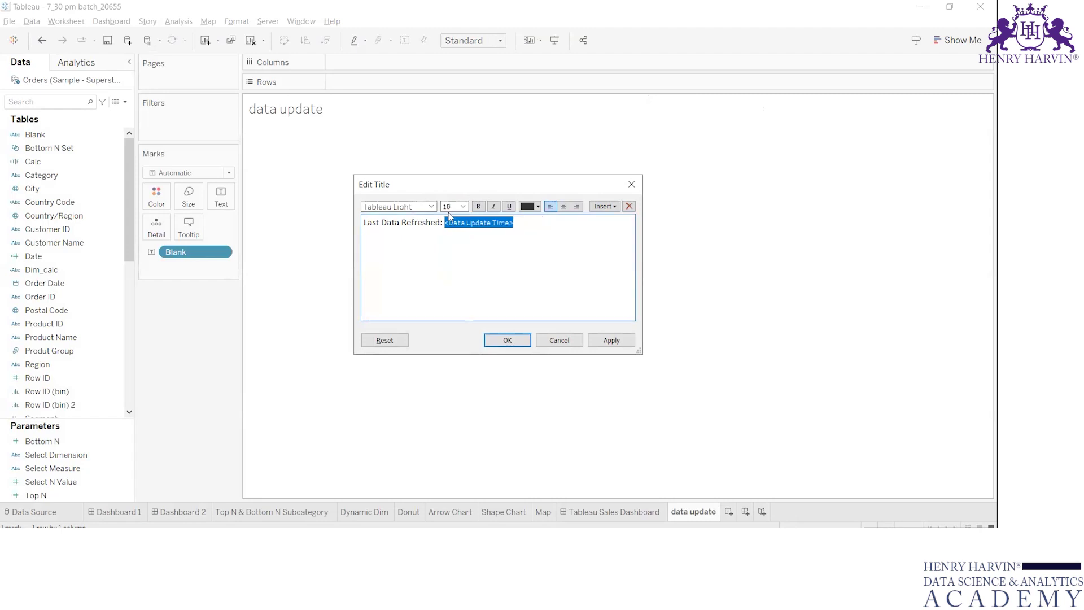
{"action": "key", "text": "ctrl+b"}
{"action": "left_click", "coordinate": [464, 207]}
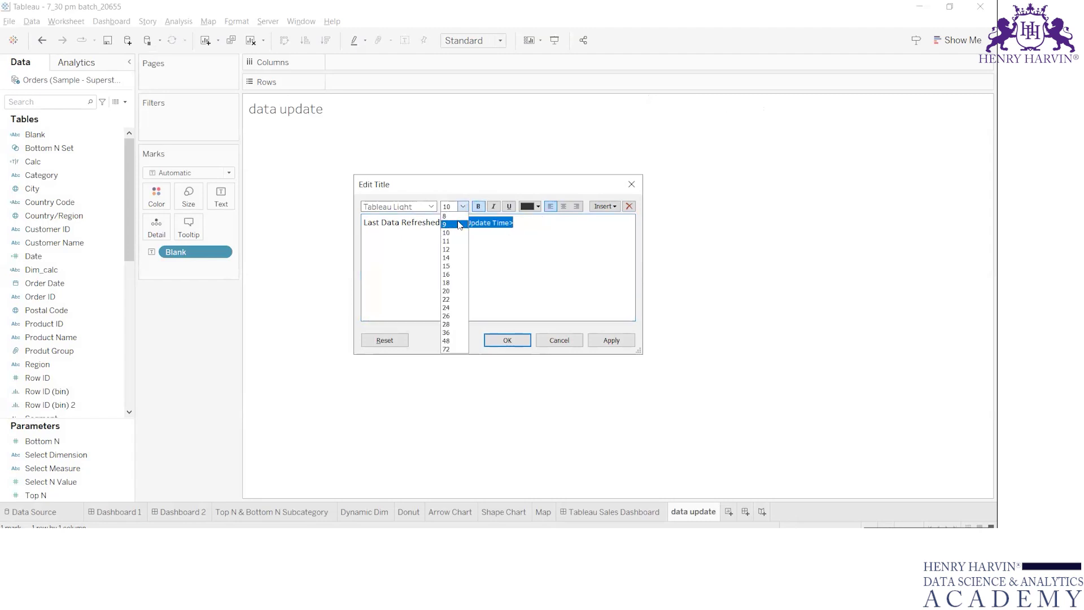
{"action": "left_click", "coordinate": [459, 224]}
{"action": "left_click", "coordinate": [507, 340]}
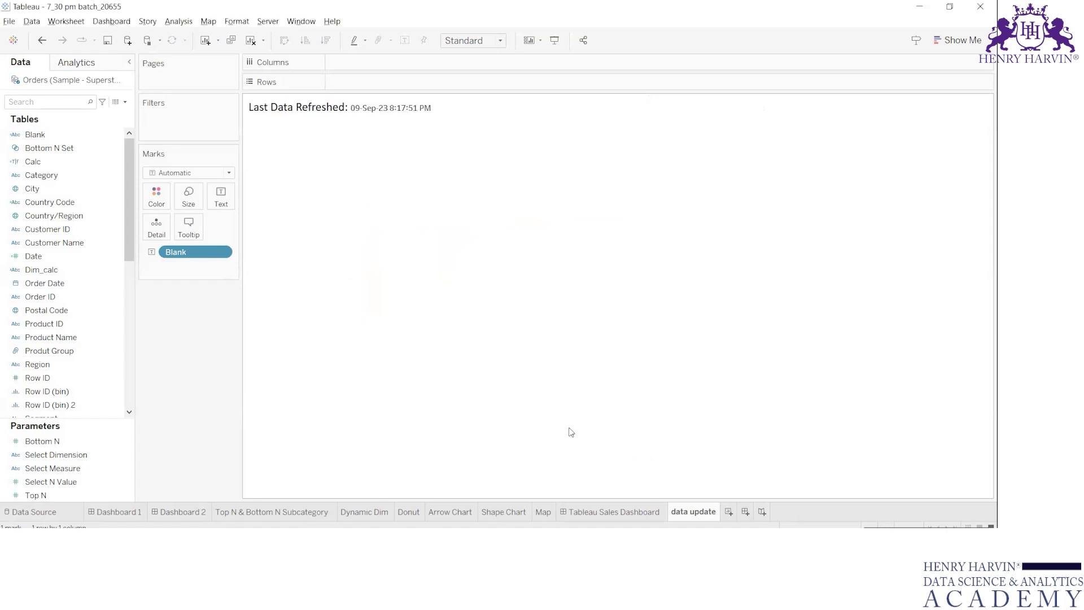
Add the data update sheet to the empty header cell beside the title of the Tableau Sales Dashboard
{"action": "left_click", "coordinate": [642, 512]}
{"action": "mouse_move", "coordinate": [61, 208]}
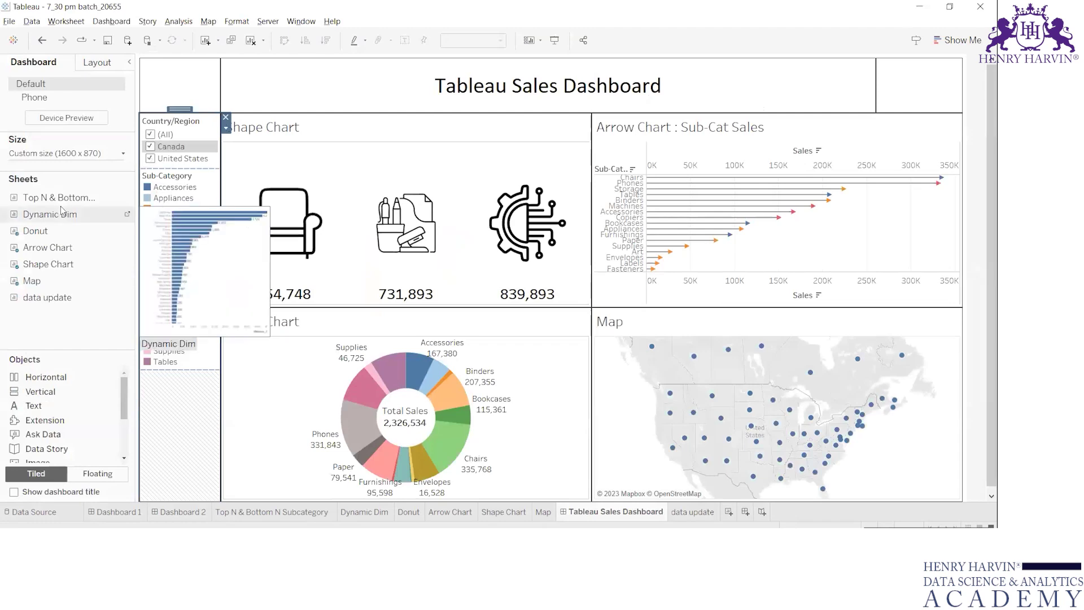
{"action": "left_click_drag", "start_coordinate": [47, 297], "coordinate": [930, 87]}
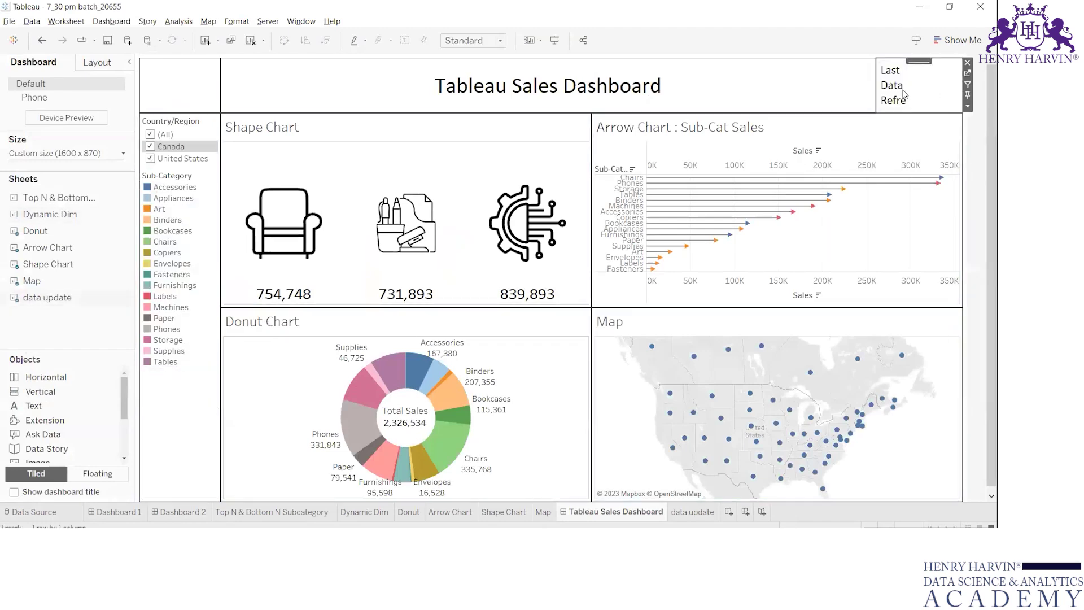
Fit the data update sheet to Entire View and widen its header cell so the refresh text fits
{"action": "right_click", "coordinate": [893, 94]}
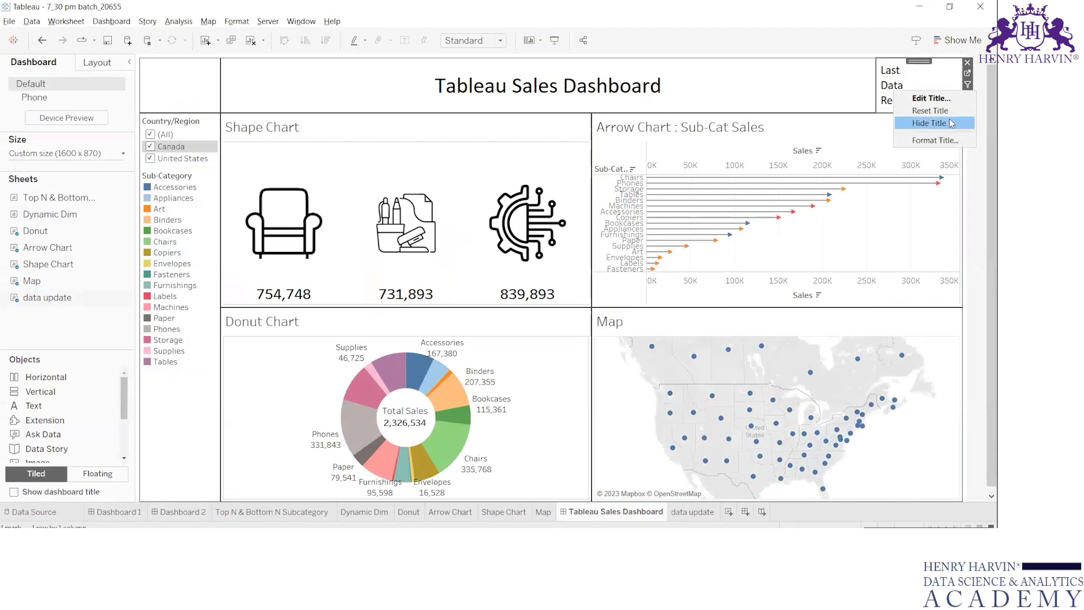
{"action": "left_click", "coordinate": [952, 123]}
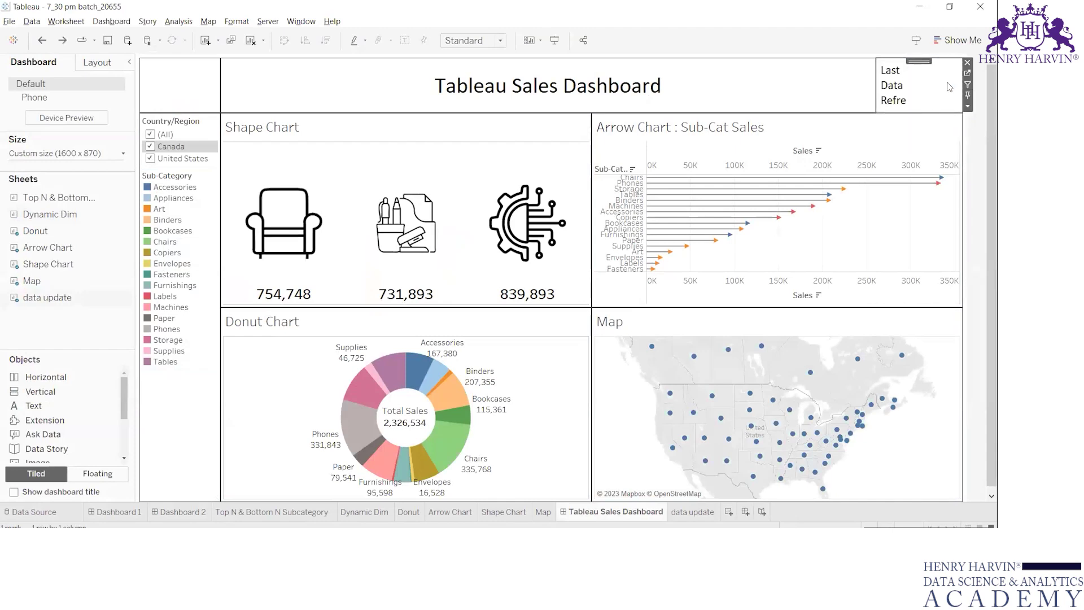
{"action": "left_click", "coordinate": [968, 107]}
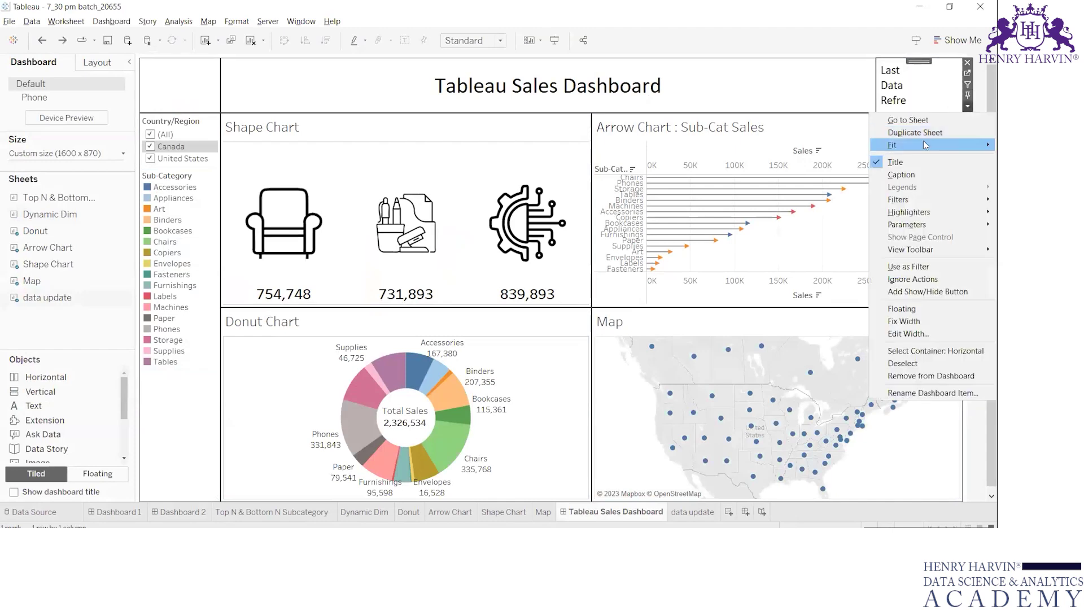
{"action": "mouse_move", "coordinate": [923, 141]}
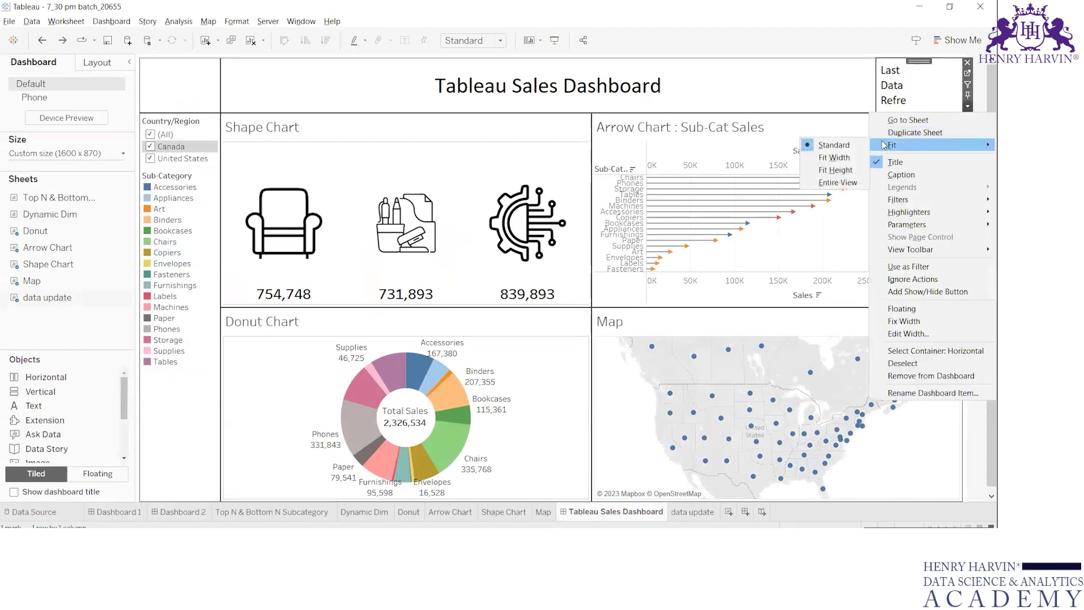
{"action": "left_click", "coordinate": [838, 182]}
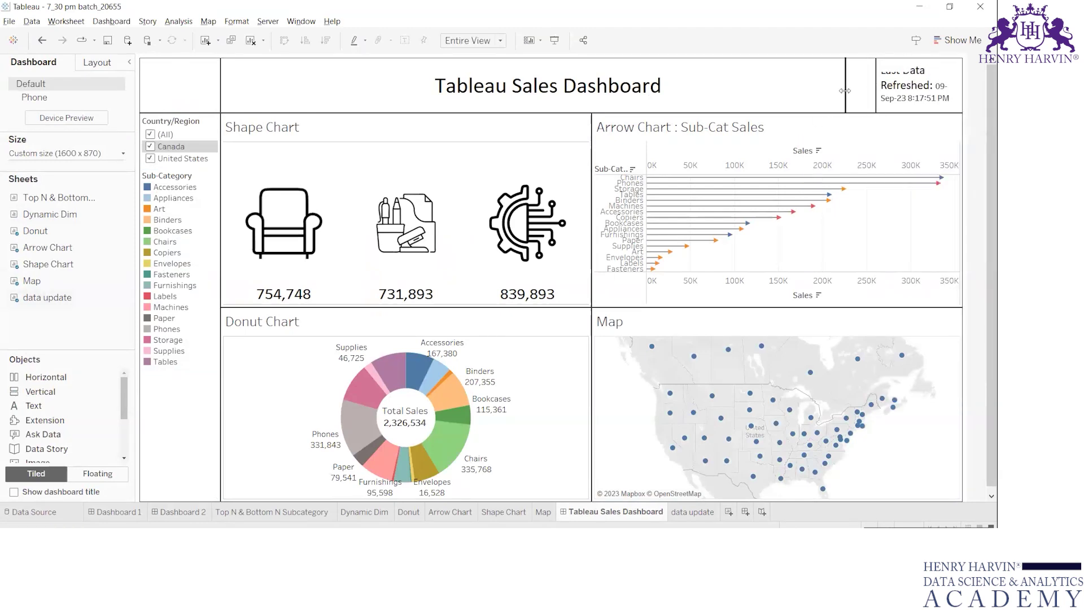
{"action": "left_click_drag", "start_coordinate": [844, 90], "coordinate": [845, 90]}
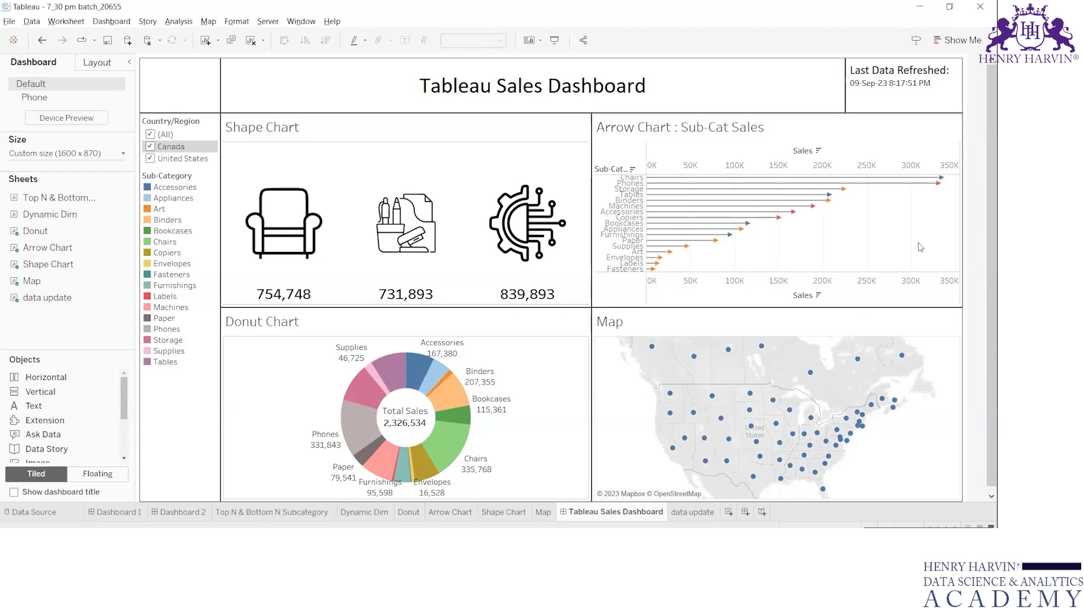
Try font size 9 for the entire last-refreshed title, and undo the change
{"action": "left_click", "coordinate": [896, 76]}
{"action": "double_click", "coordinate": [896, 76]}
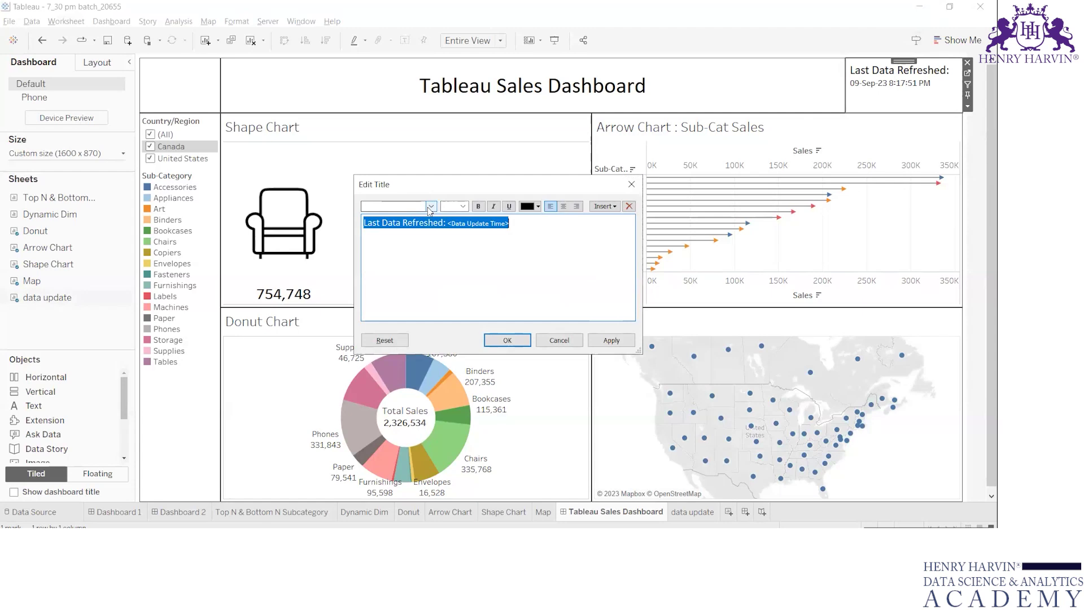
{"action": "left_click", "coordinate": [430, 206]}
{"action": "left_click", "coordinate": [464, 207]}
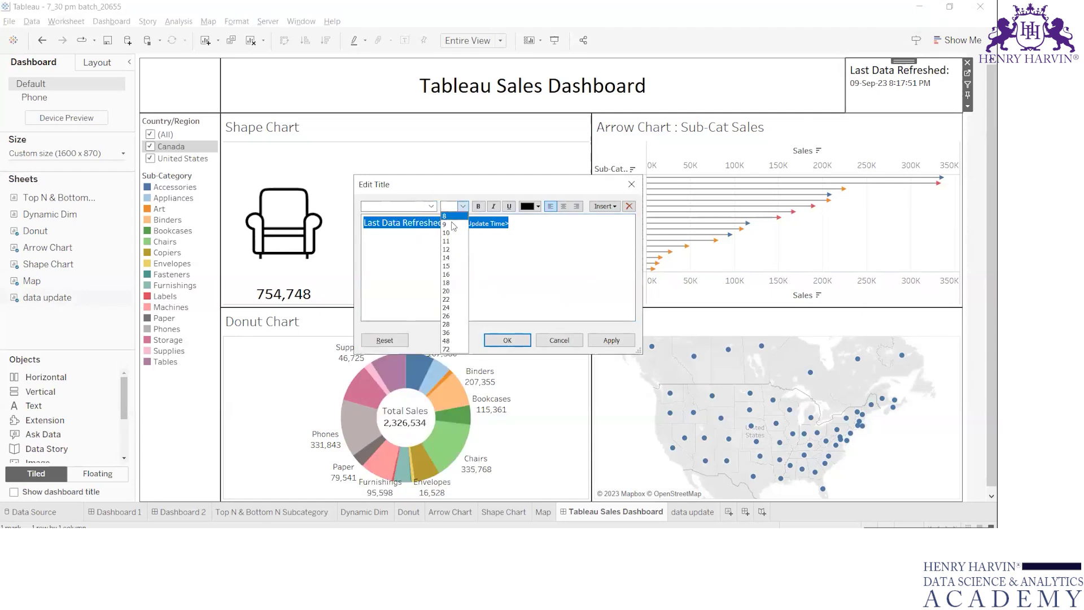
{"action": "left_click", "coordinate": [449, 226]}
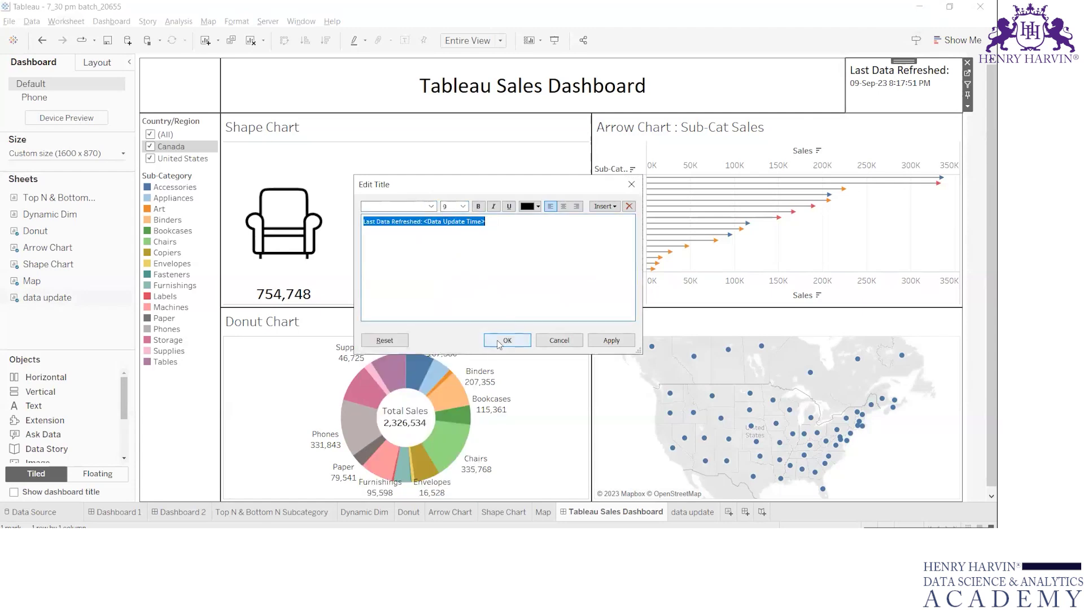
{"action": "left_click", "coordinate": [506, 341]}
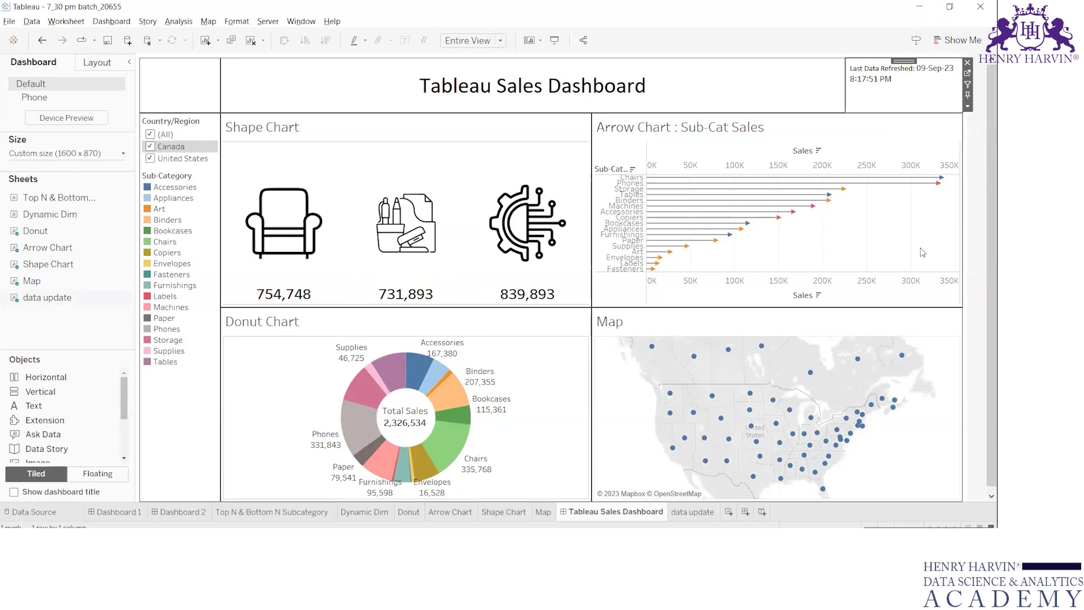
{"action": "key", "text": "ctrl+z"}
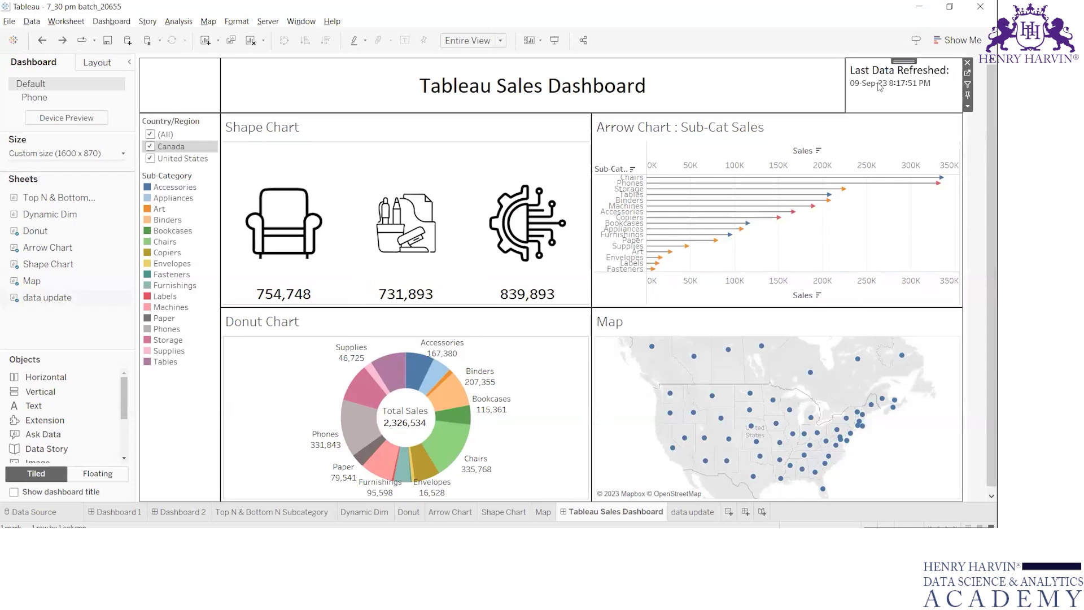
Set the "Last Data Refreshed" text to font size 12 and slightly narrow its header cell
{"action": "double_click", "coordinate": [881, 77]}
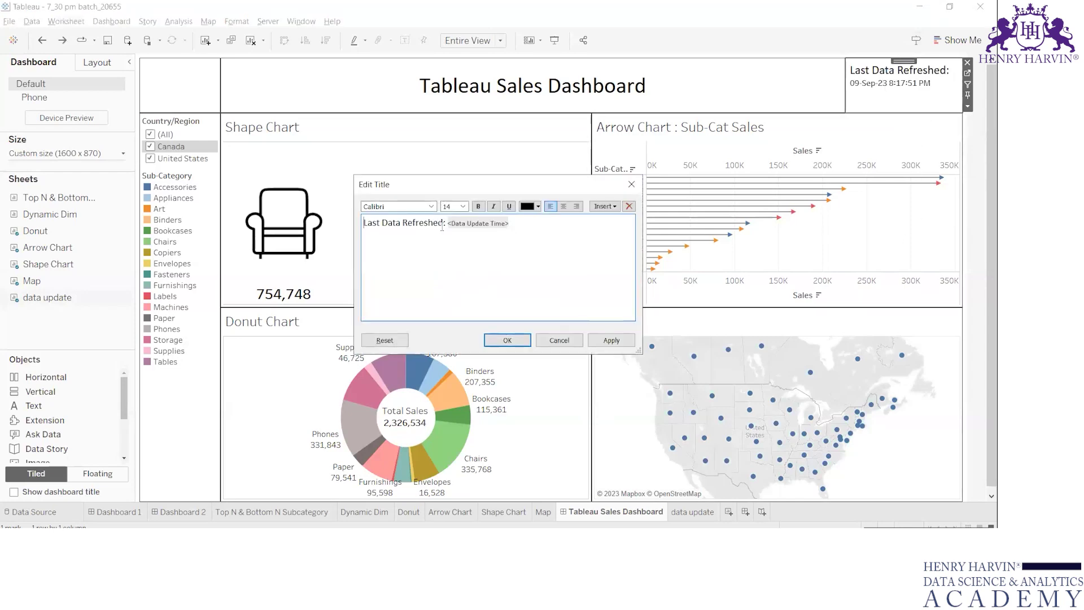
{"action": "left_click_drag", "start_coordinate": [443, 224], "coordinate": [363, 224]}
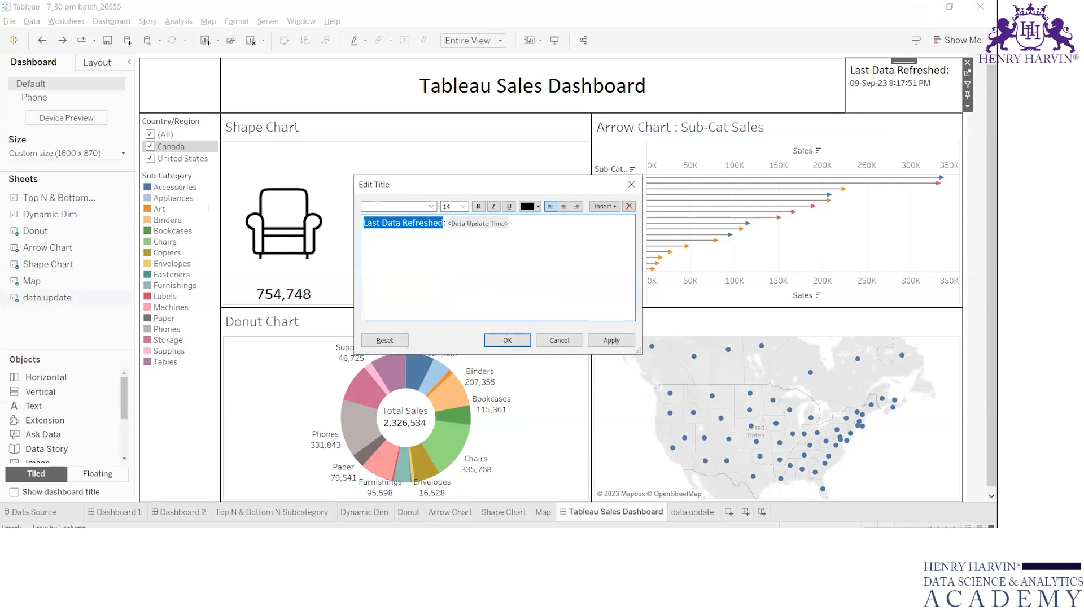
{"action": "left_click", "coordinate": [462, 206]}
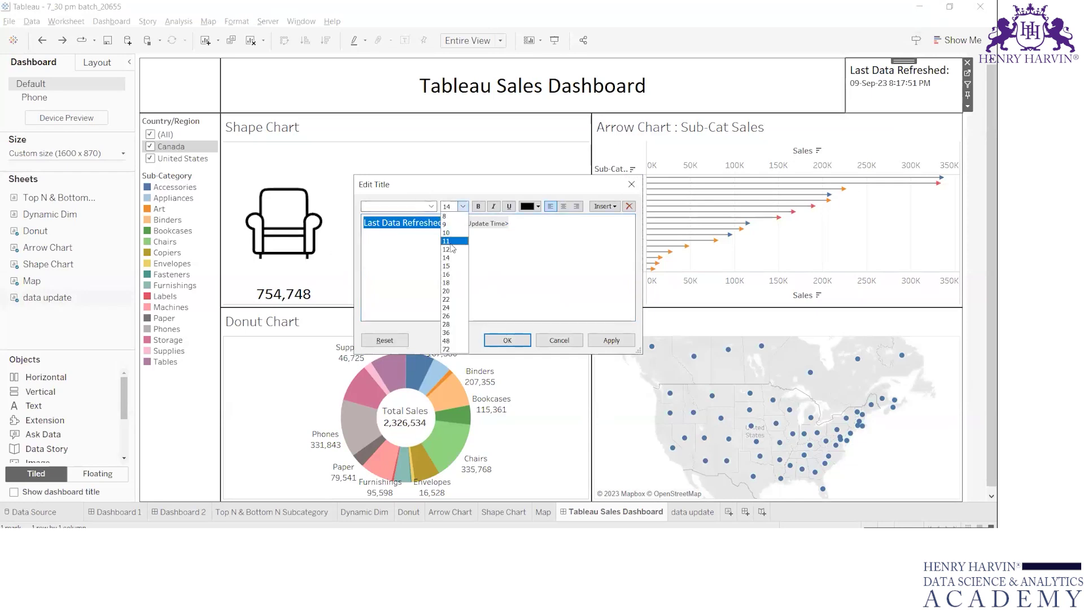
{"action": "left_click", "coordinate": [452, 249]}
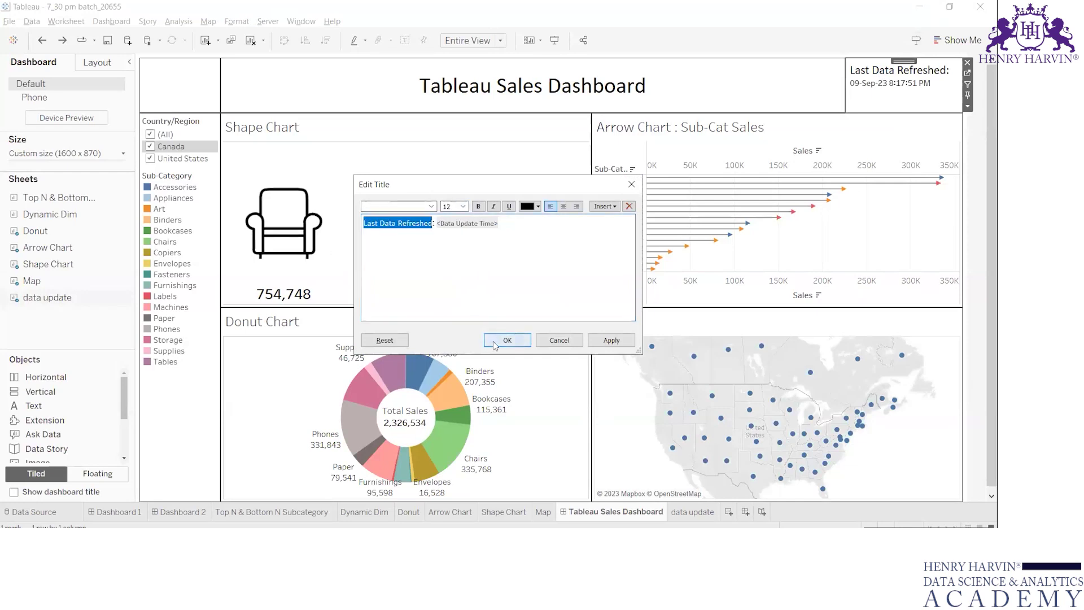
{"action": "left_click", "coordinate": [493, 341]}
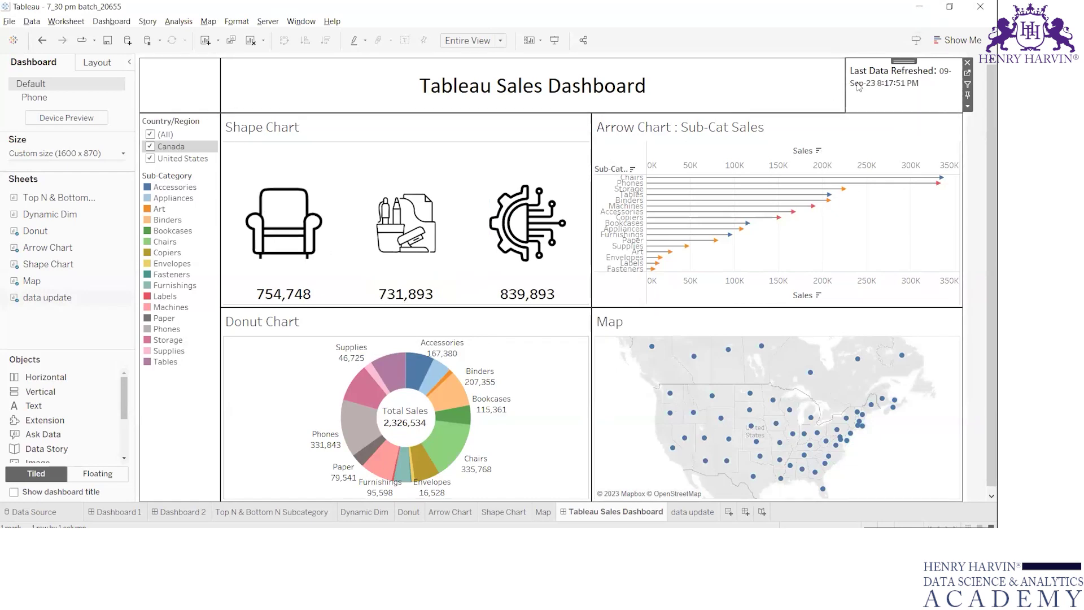
{"action": "left_click_drag", "start_coordinate": [846, 87], "coordinate": [857, 86]}
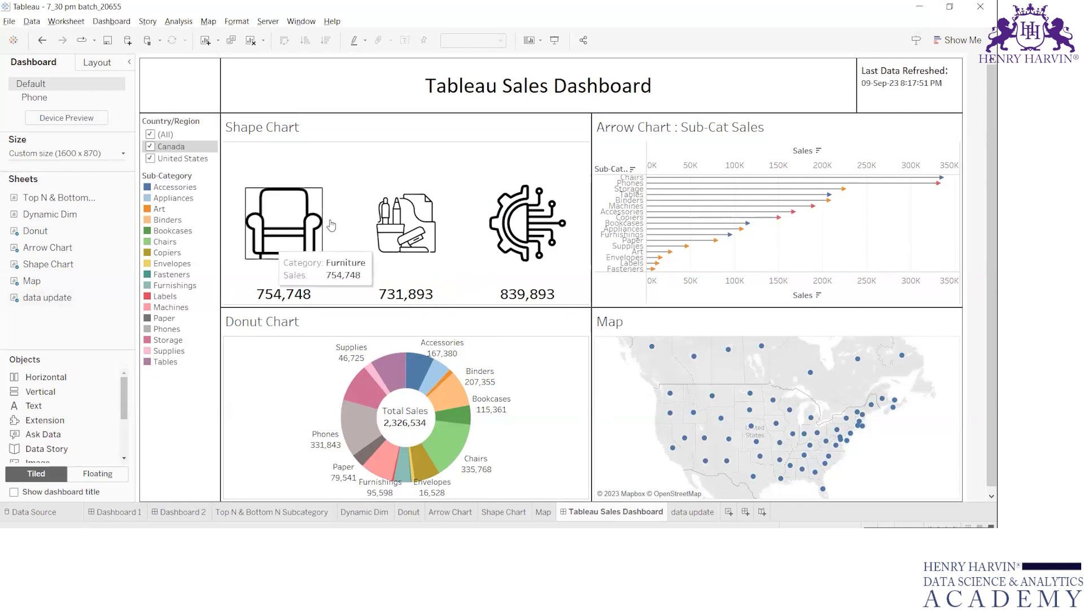
Place an Extension object in the blank header cell above the filters and browse the available dashboard extensions
{"action": "left_click", "coordinate": [193, 93]}
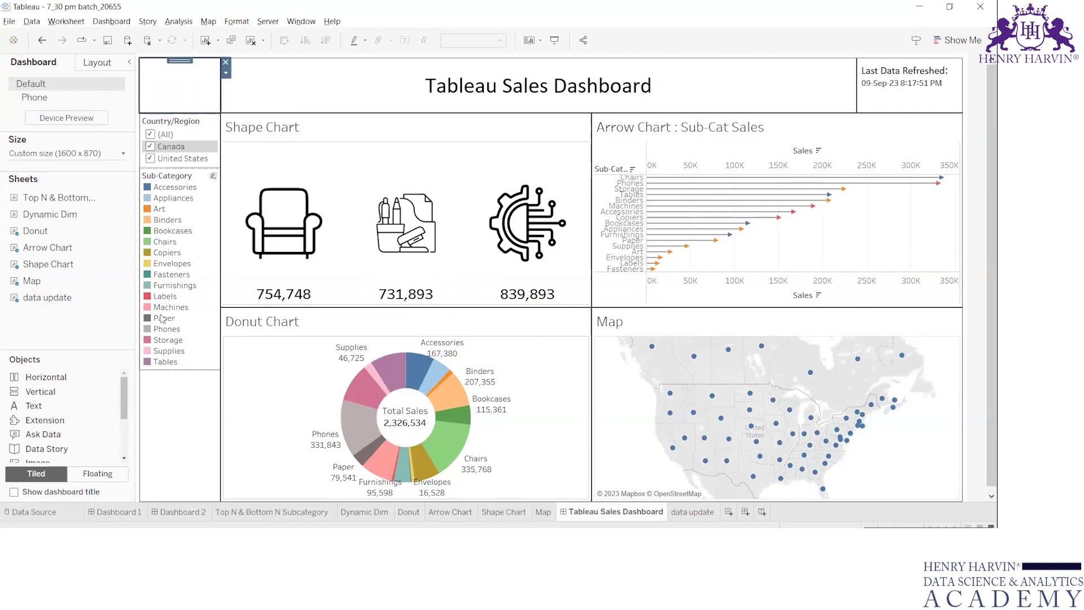
{"action": "scroll", "coordinate": [47, 419], "scroll_direction": "down", "scroll_amount": 3}
{"action": "scroll", "coordinate": [45, 412], "scroll_direction": "up", "scroll_amount": 3}
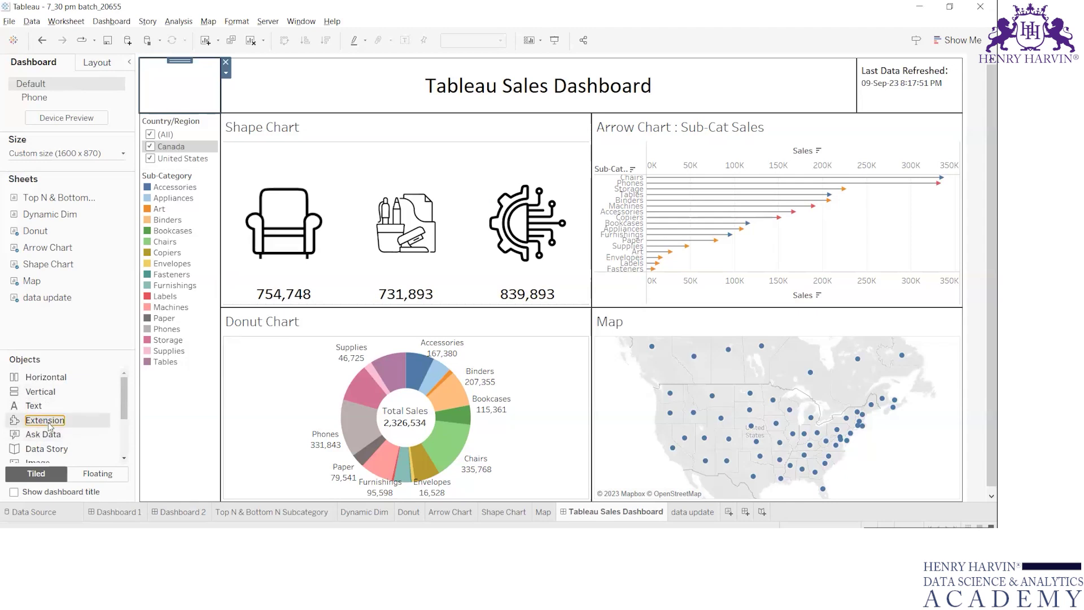
{"action": "left_click_drag", "start_coordinate": [49, 423], "coordinate": [204, 85]}
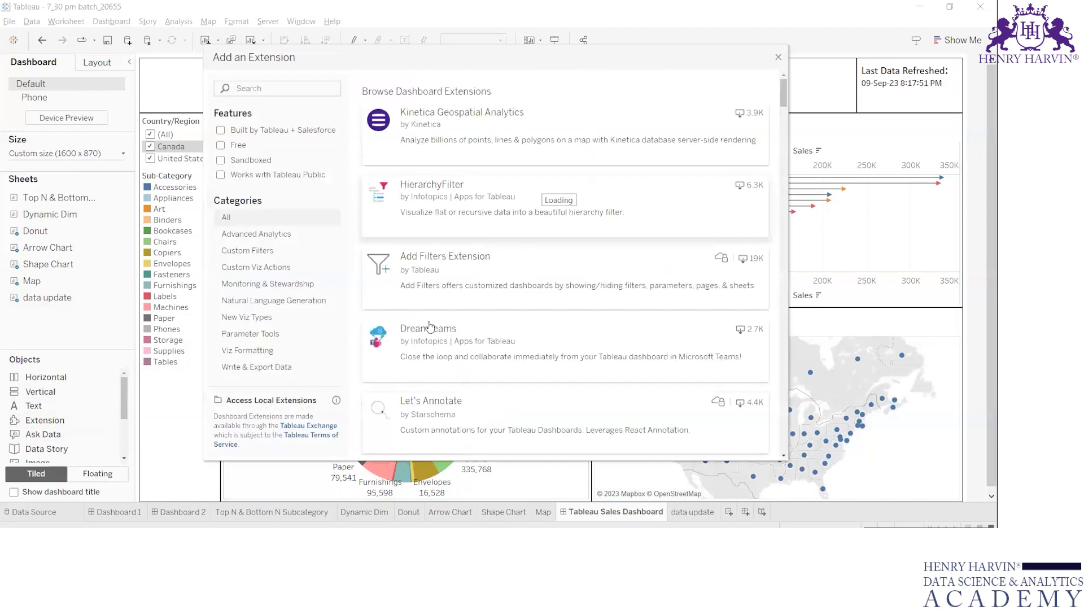
{"action": "scroll", "coordinate": [463, 301], "scroll_direction": "down", "scroll_amount": 5}
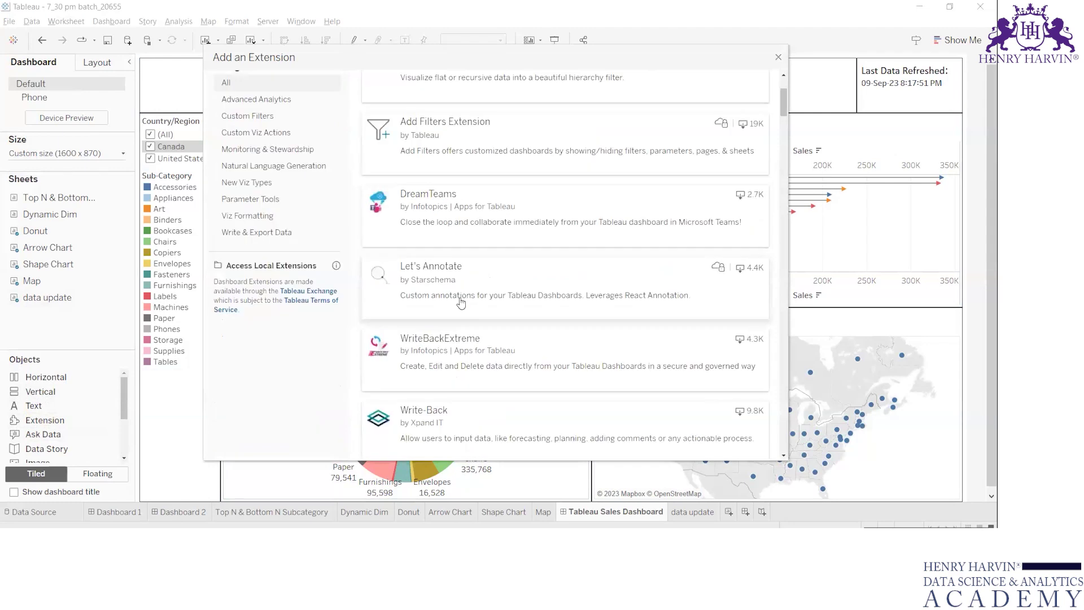
{"action": "scroll", "coordinate": [572, 321], "scroll_direction": "up", "scroll_amount": 5}
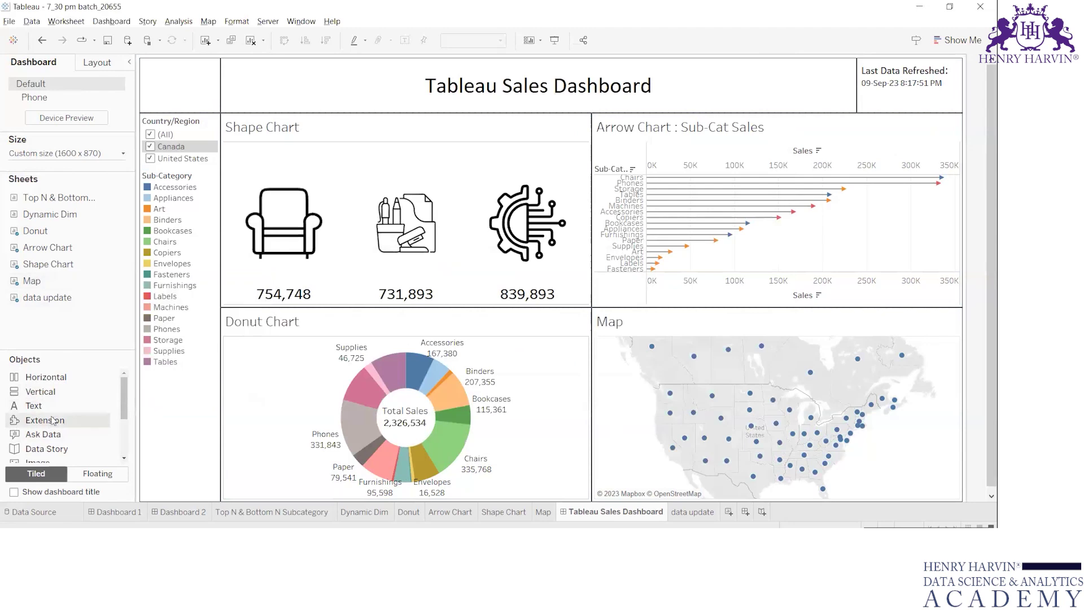
Try placing an Ask Data object in the header beside the dashboard title, and remove it
{"action": "left_click", "coordinate": [54, 436]}
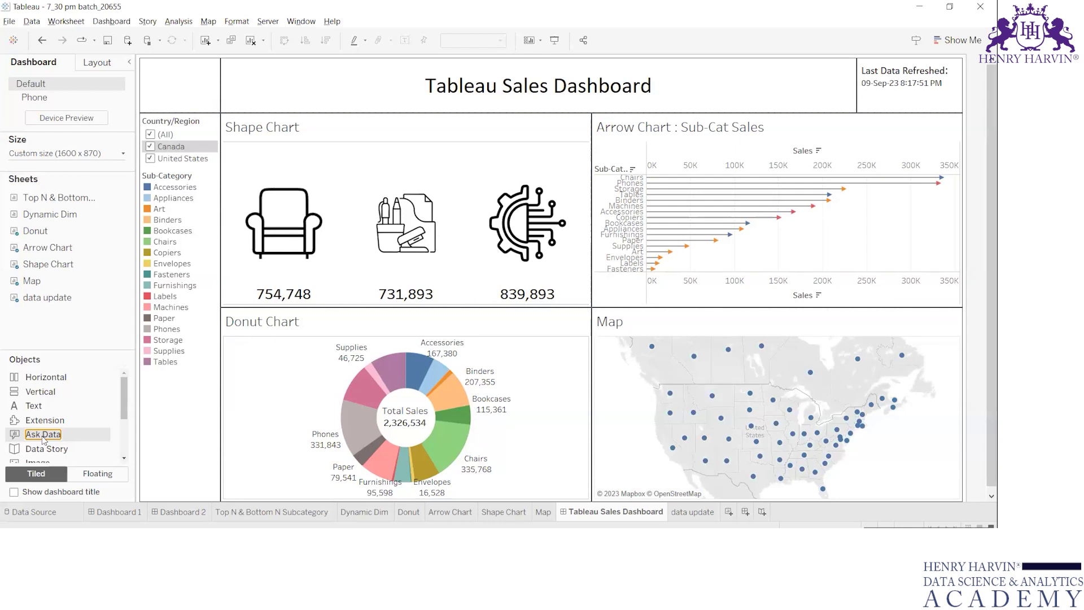
{"action": "mouse_move", "coordinate": [43, 440]}
{"action": "left_mouse_down"}
{"action": "mouse_move", "coordinate": [190, 82]}
{"action": "mouse_move", "coordinate": [243, 78]}
{"action": "left_mouse_up"}
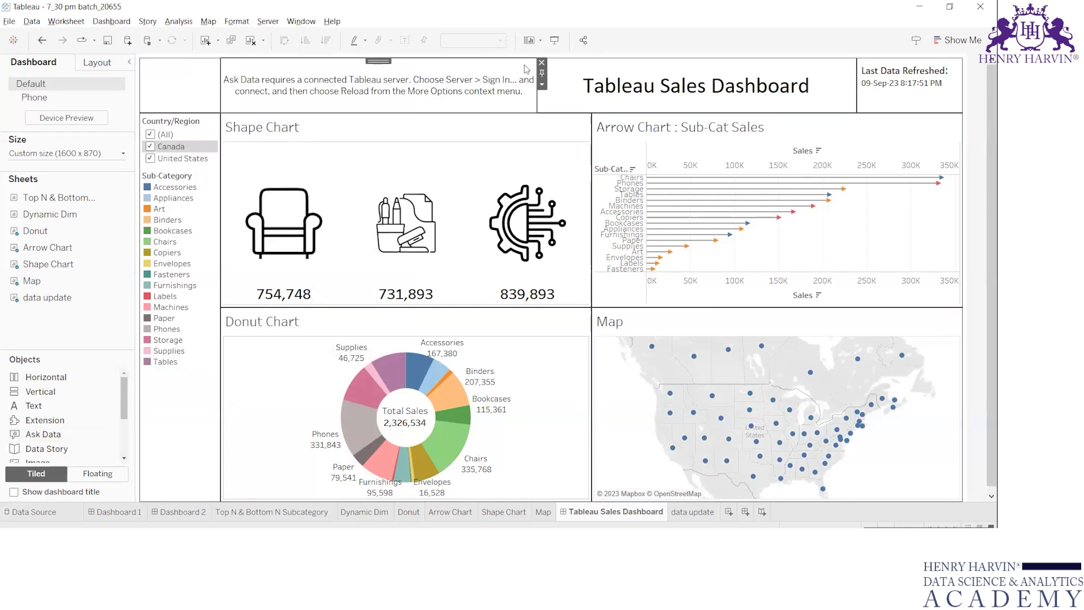
{"action": "left_click", "coordinate": [542, 63]}
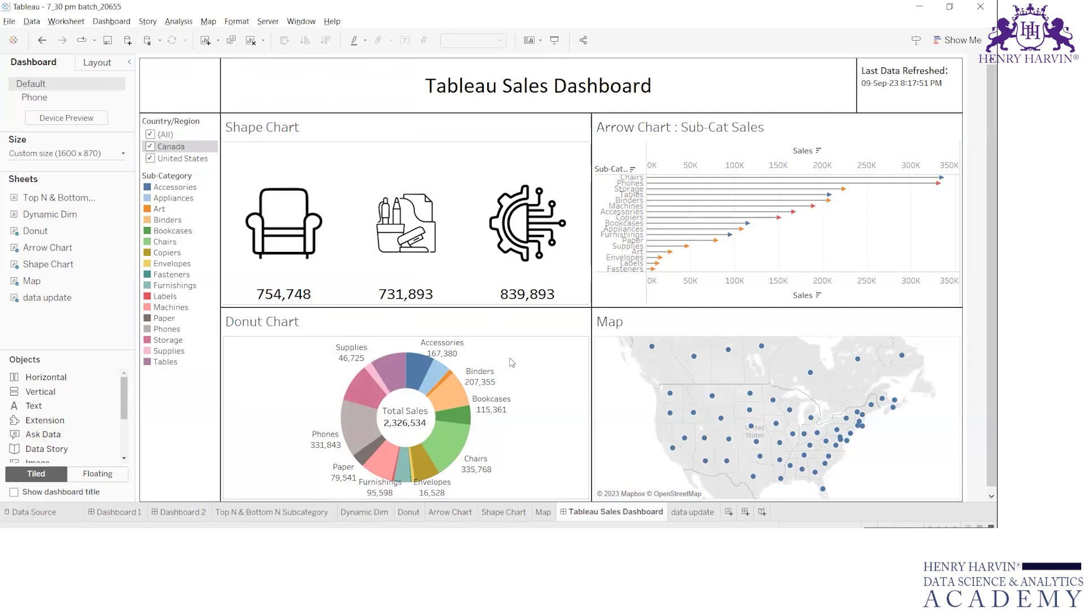
Place an Image object in the blank header cell above the Country/Region filter
{"action": "mouse_move", "coordinate": [620, 375]}
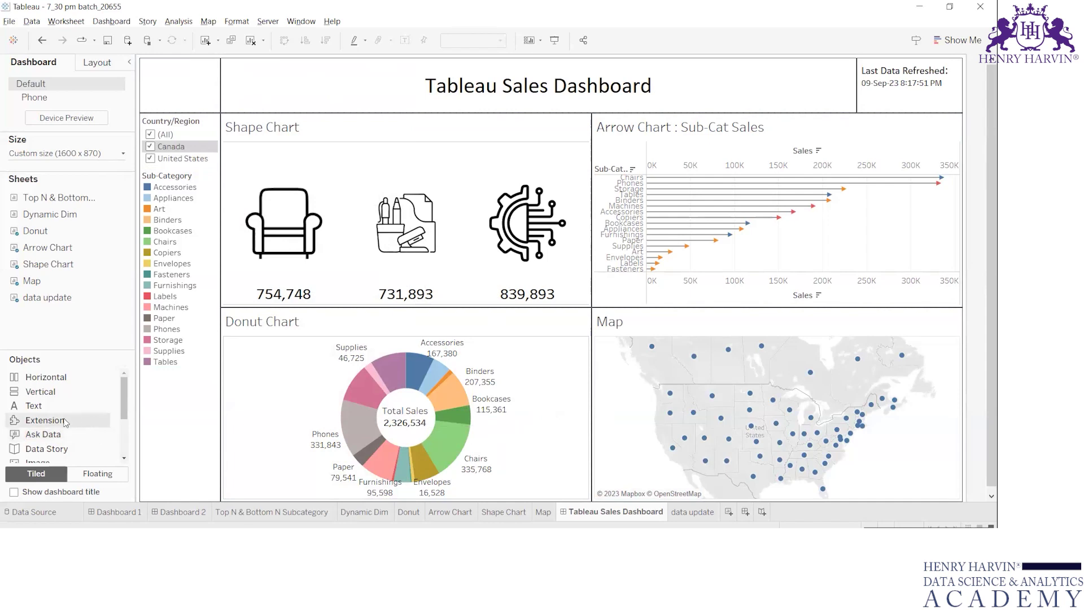
{"action": "scroll", "coordinate": [56, 421], "scroll_direction": "down", "scroll_amount": 3}
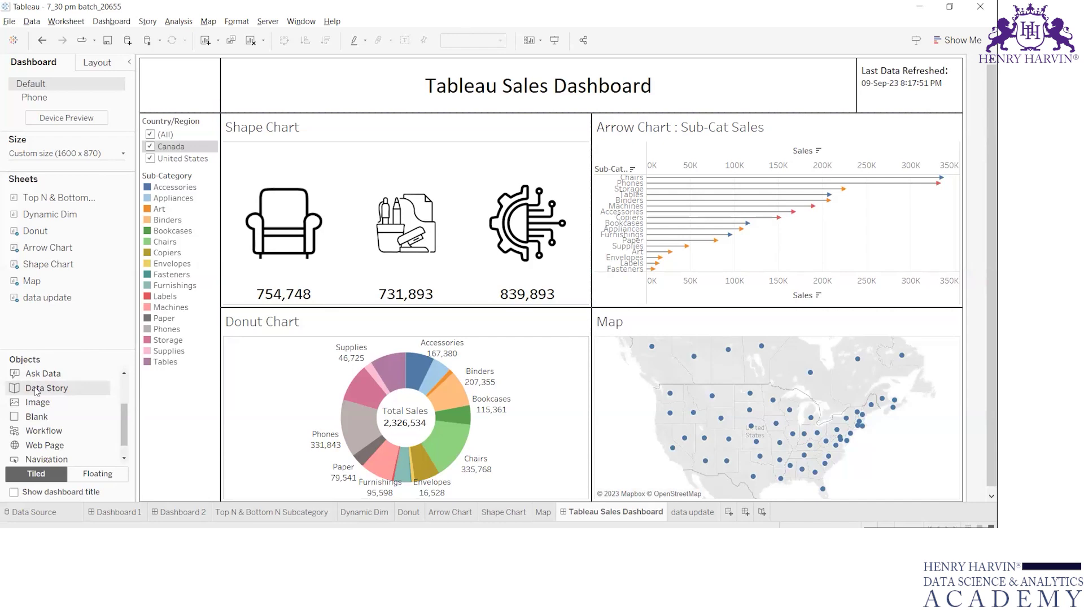
{"action": "left_click", "coordinate": [37, 402]}
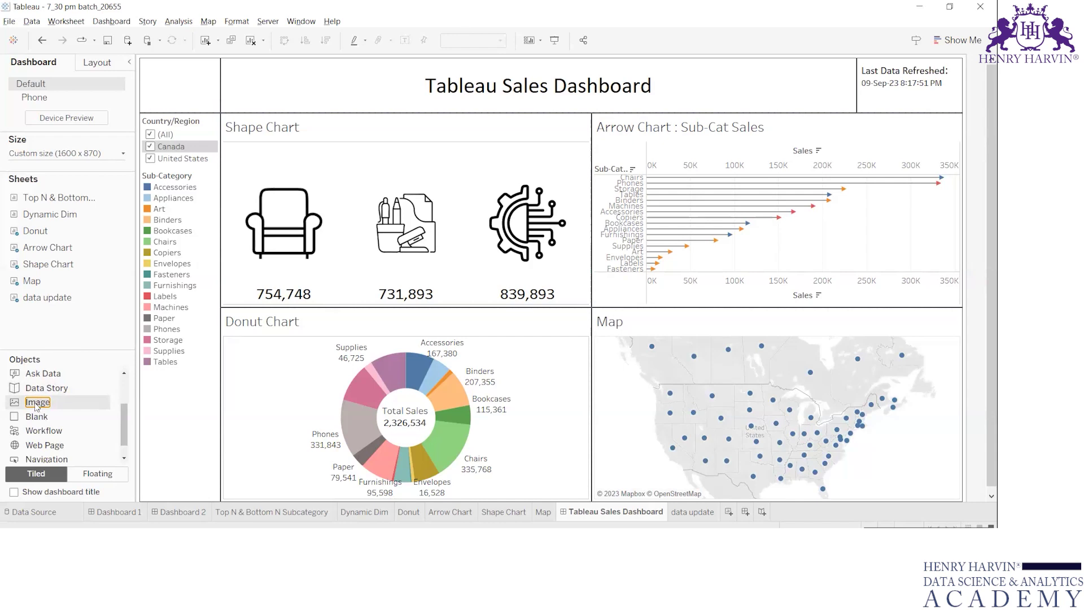
{"action": "left_click_drag", "start_coordinate": [37, 406], "coordinate": [173, 79]}
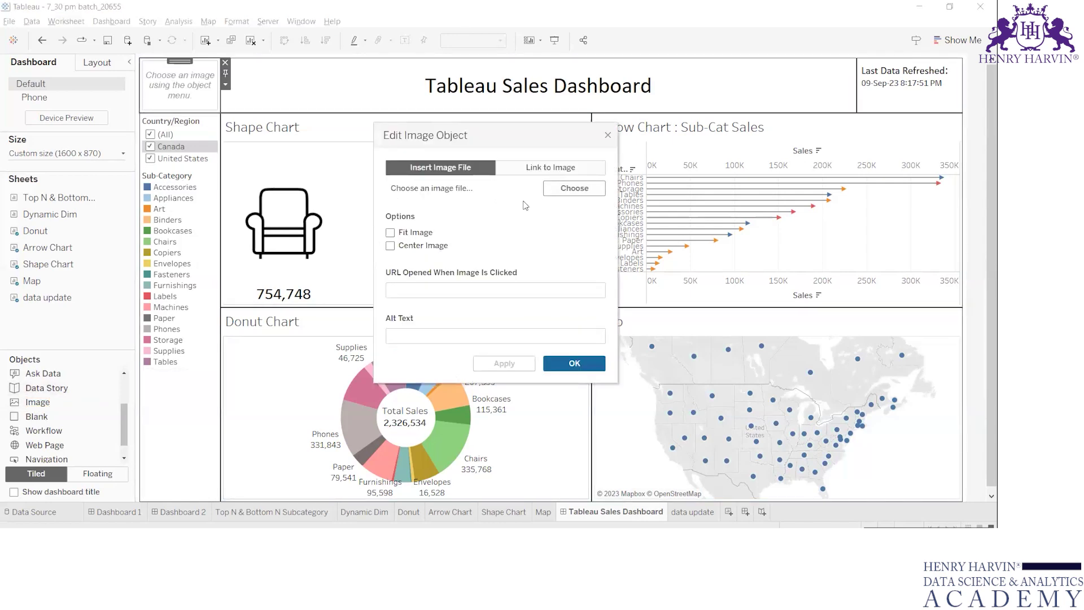
Choose the Tableau image from the Shapes > Category folder of My Tableau Repository as the logo file
{"action": "left_click", "coordinate": [563, 193]}
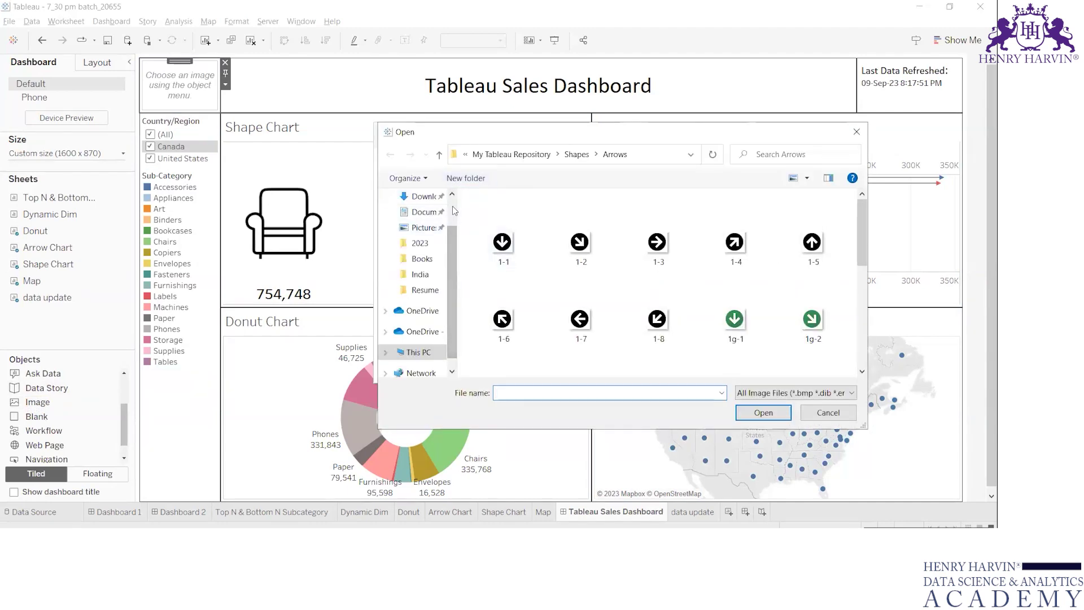
{"action": "scroll", "coordinate": [455, 210], "scroll_direction": "up", "scroll_amount": 2}
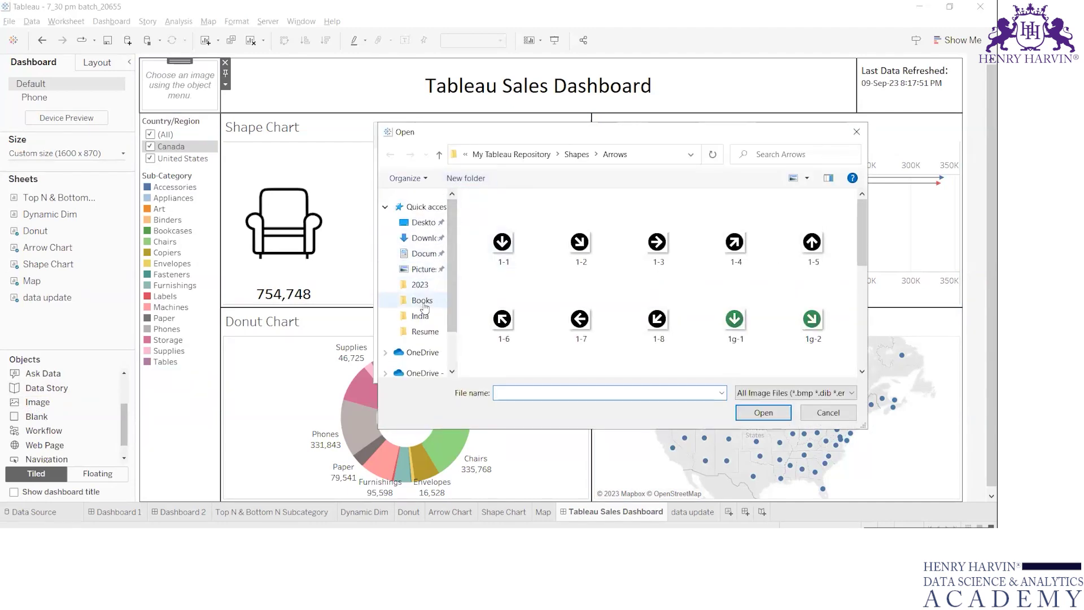
{"action": "left_click", "coordinate": [429, 259]}
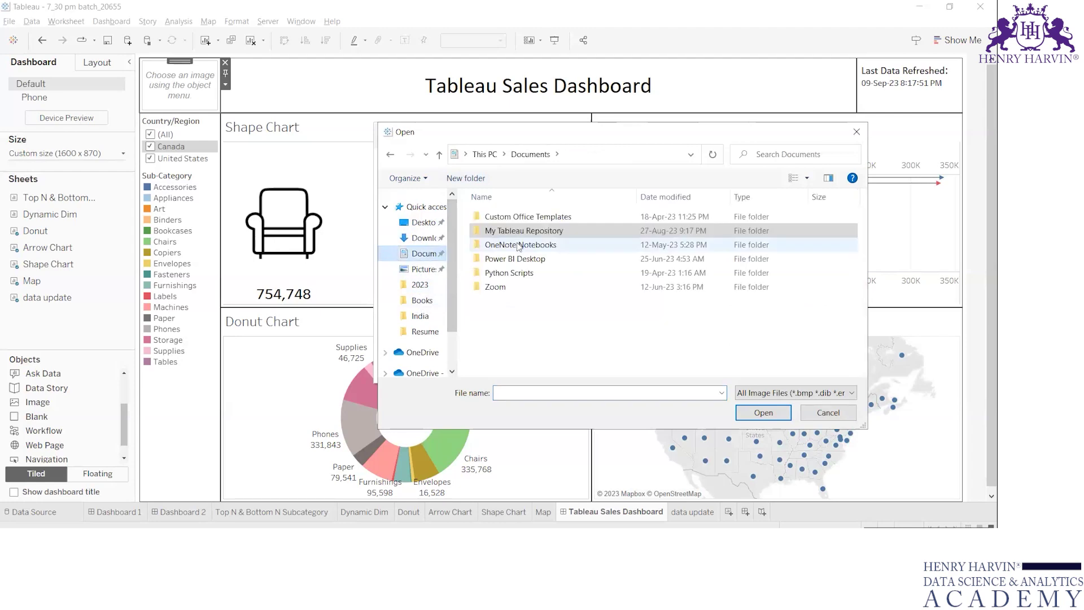
{"action": "double_click", "coordinate": [544, 236]}
{"action": "key", "text": "Down"}
{"action": "key", "text": "Down"}
{"action": "key", "text": "Down"}
{"action": "key", "text": "Down"}
{"action": "key", "text": "Down"}
{"action": "key", "text": "Down"}
{"action": "key", "text": "Down"}
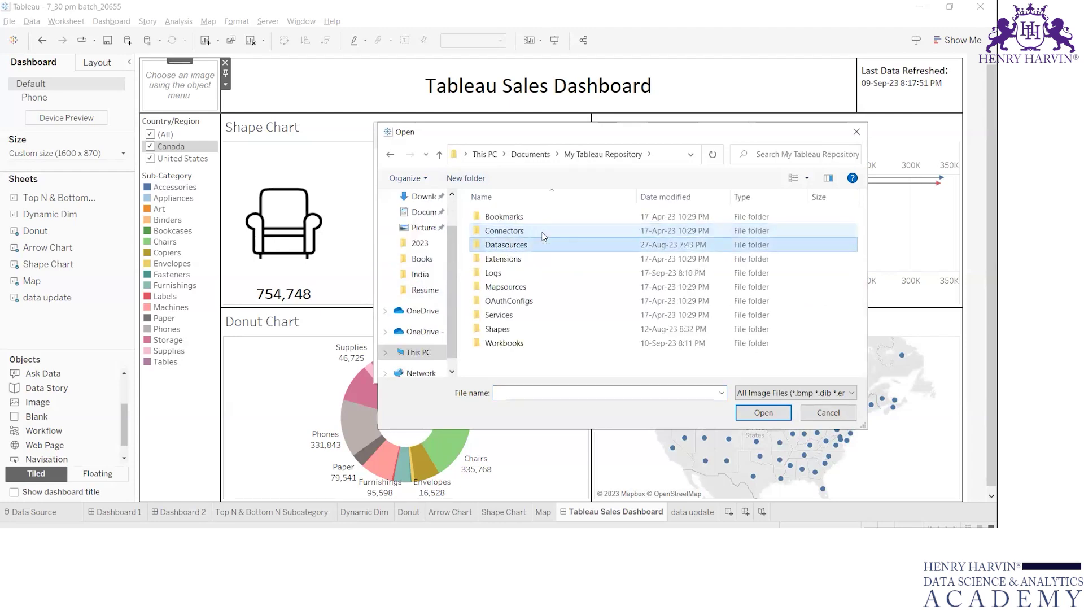
{"action": "key", "text": "Up"}
{"action": "key", "text": "Down"}
{"action": "key", "text": "Down"}
{"action": "key", "text": "Down"}
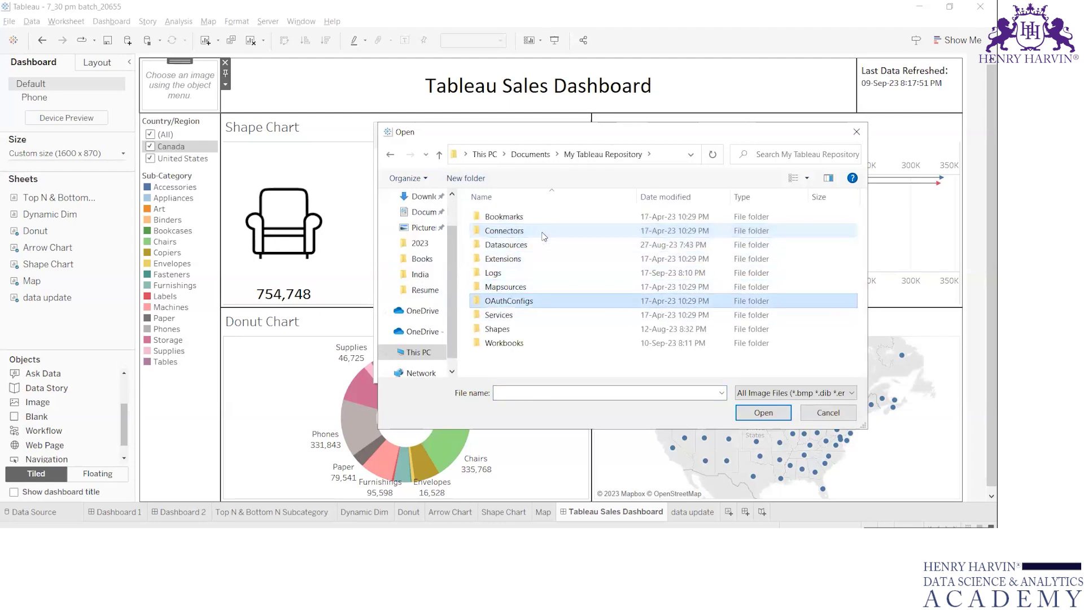
{"action": "key", "text": "Up"}
{"action": "key", "text": "Up"}
{"action": "key", "text": "Up"}
{"action": "key", "text": "Up"}
{"action": "key", "text": "Up"}
{"action": "key", "text": "Down"}
{"action": "key", "text": "Down"}
{"action": "key", "text": "Down"}
{"action": "key", "text": "Up"}
{"action": "key", "text": "Up"}
{"action": "key", "text": "Down"}
{"action": "key", "text": "Down"}
{"action": "key", "text": "Down"}
{"action": "key", "text": "Down"}
{"action": "key", "text": "Return"}
{"action": "key", "text": "Down"}
{"action": "key", "text": "Down"}
{"action": "key", "text": "Down"}
{"action": "key", "text": "Up"}
{"action": "key", "text": "Down"}
{"action": "key", "text": "Up"}
{"action": "key", "text": "Return"}
{"action": "key", "text": "Down"}
{"action": "key", "text": "Right"}
{"action": "key", "text": "Right"}
{"action": "key", "text": "Right"}
{"action": "key", "text": "Left"}
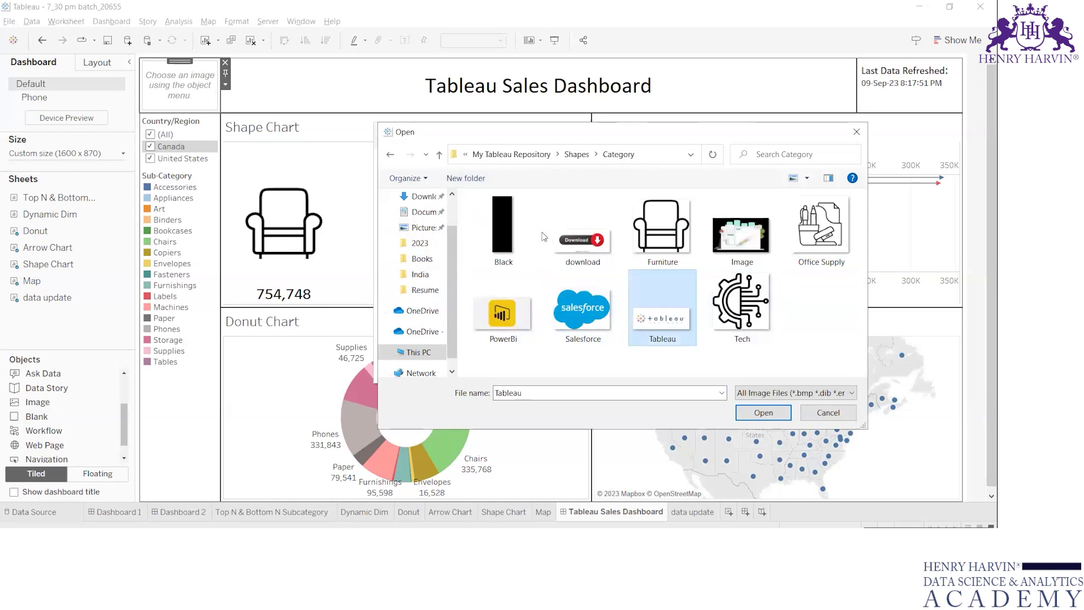
{"action": "key", "text": "Return"}
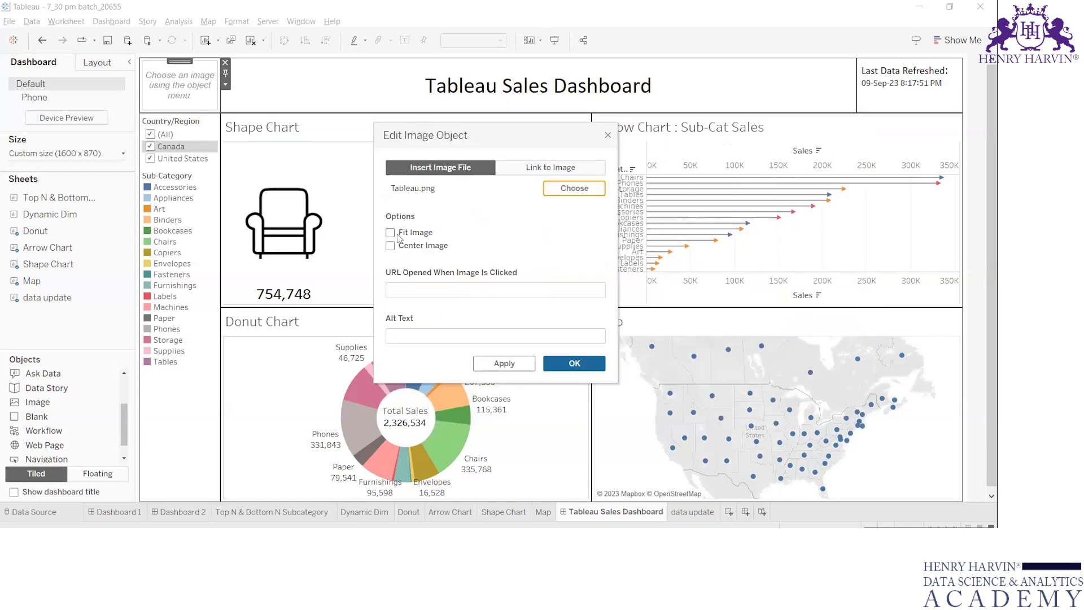
Set the logo image to be fitted and centered in its cell, and apply the settings
{"action": "left_click", "coordinate": [389, 233]}
{"action": "left_click", "coordinate": [391, 246]}
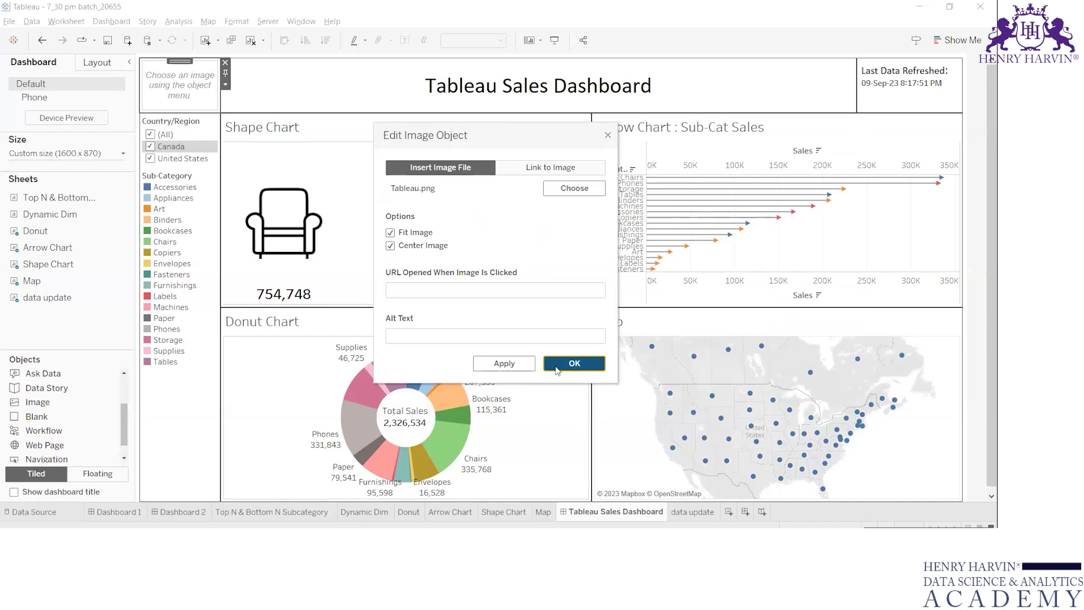
{"action": "left_click", "coordinate": [574, 363]}
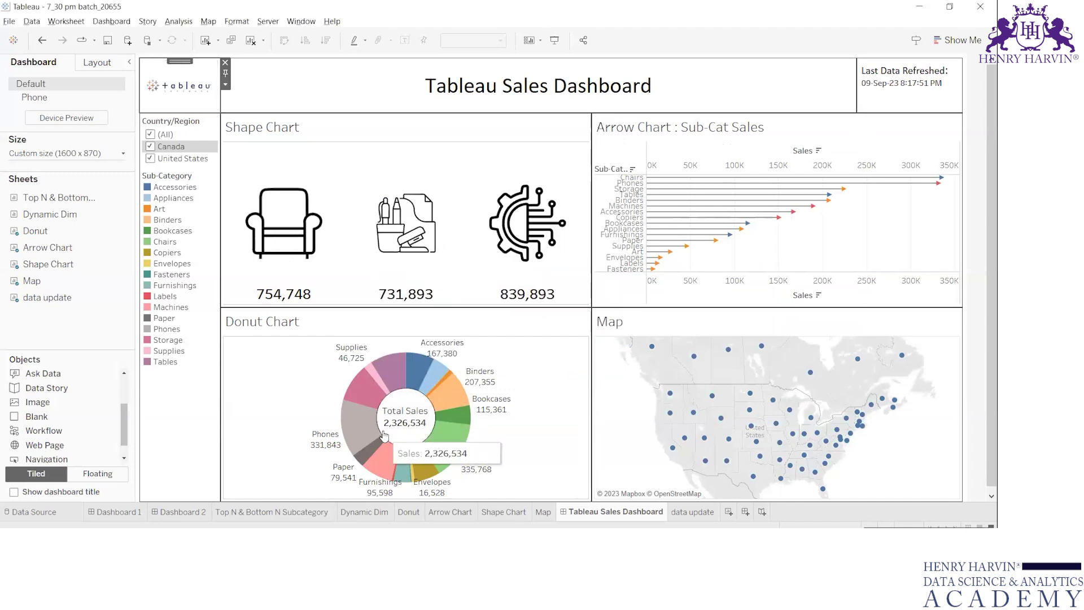
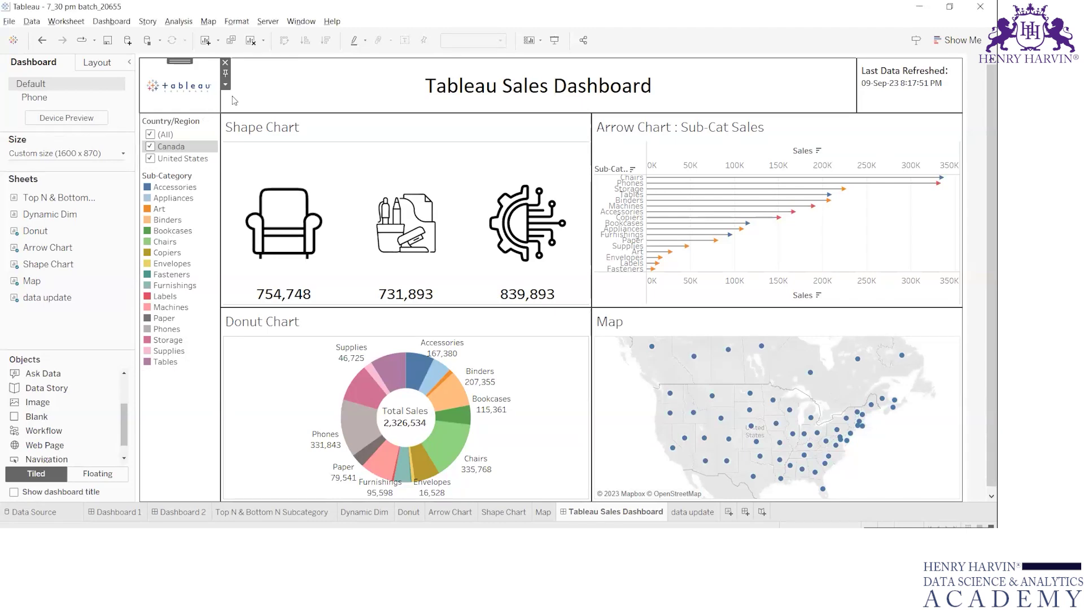
{"action": "right_click", "coordinate": [236, 101]}
{"action": "left_click", "coordinate": [248, 98]}
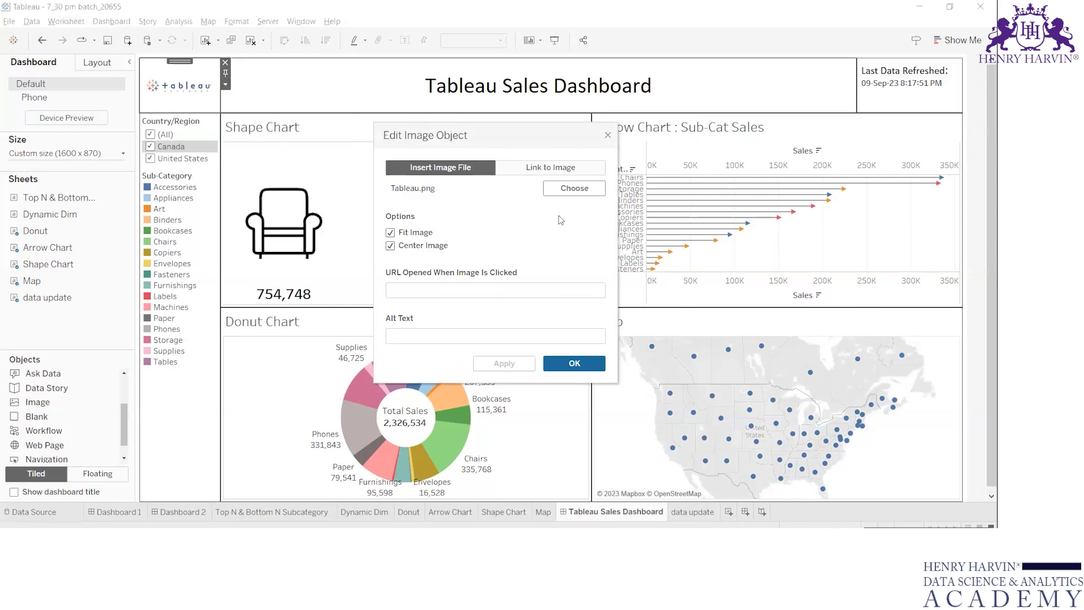
{"action": "left_click", "coordinate": [433, 287]}
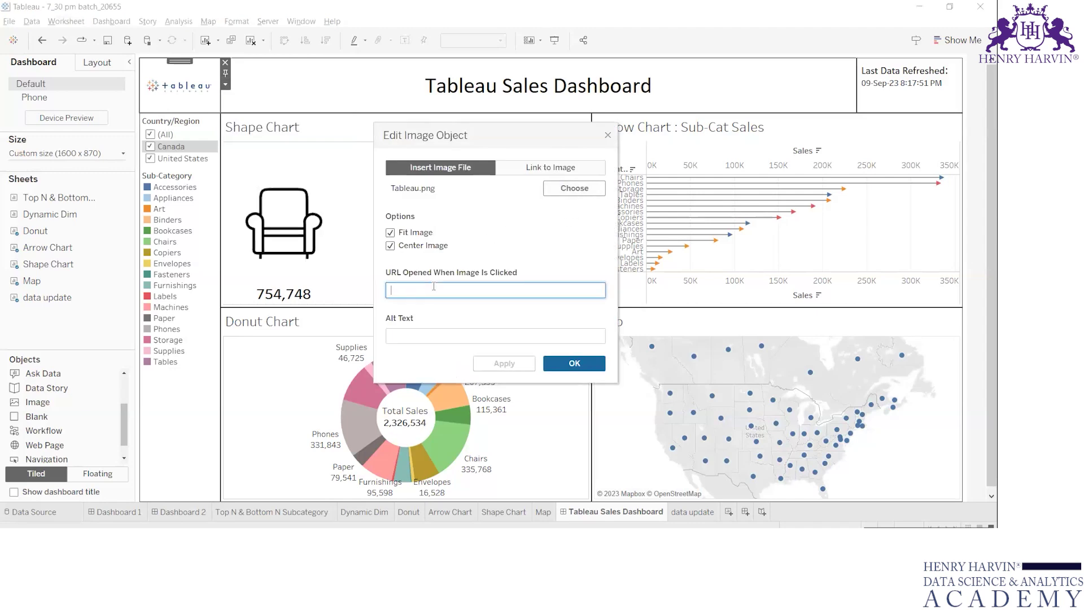
{"action": "type", "text": "https://public.tableau.com/app/discover"}
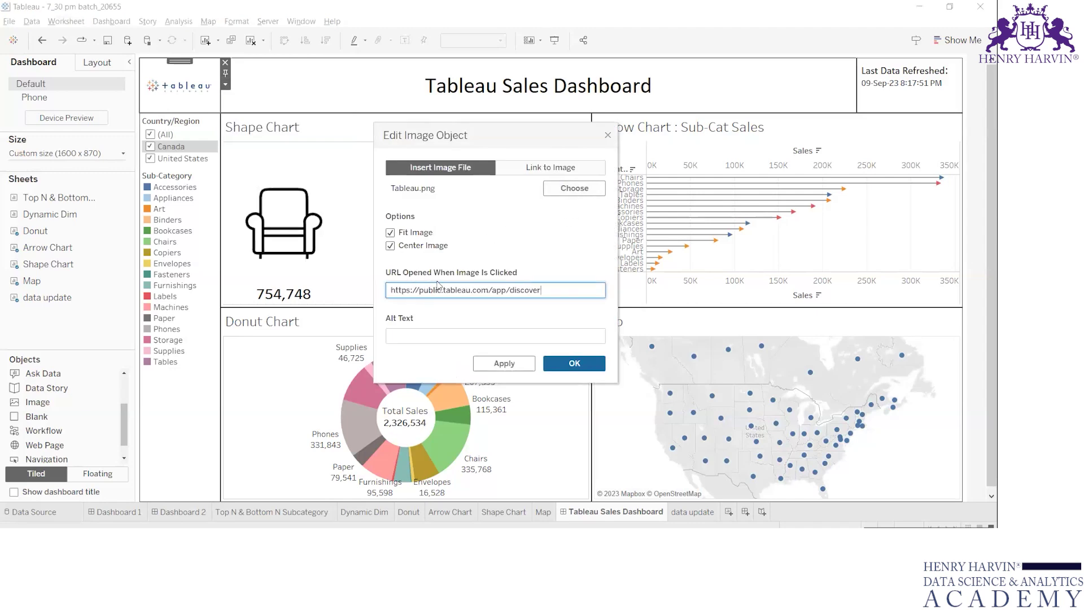
{"action": "left_click", "coordinate": [562, 367]}
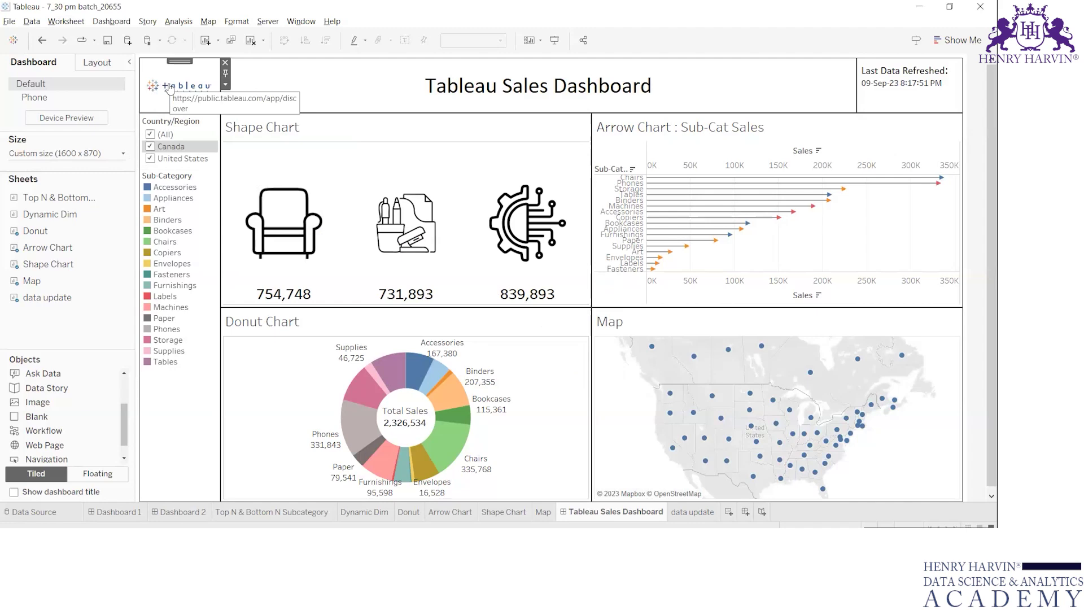
Test the logo's link in the browser and return to the dashboard
{"action": "left_click", "coordinate": [170, 88]}
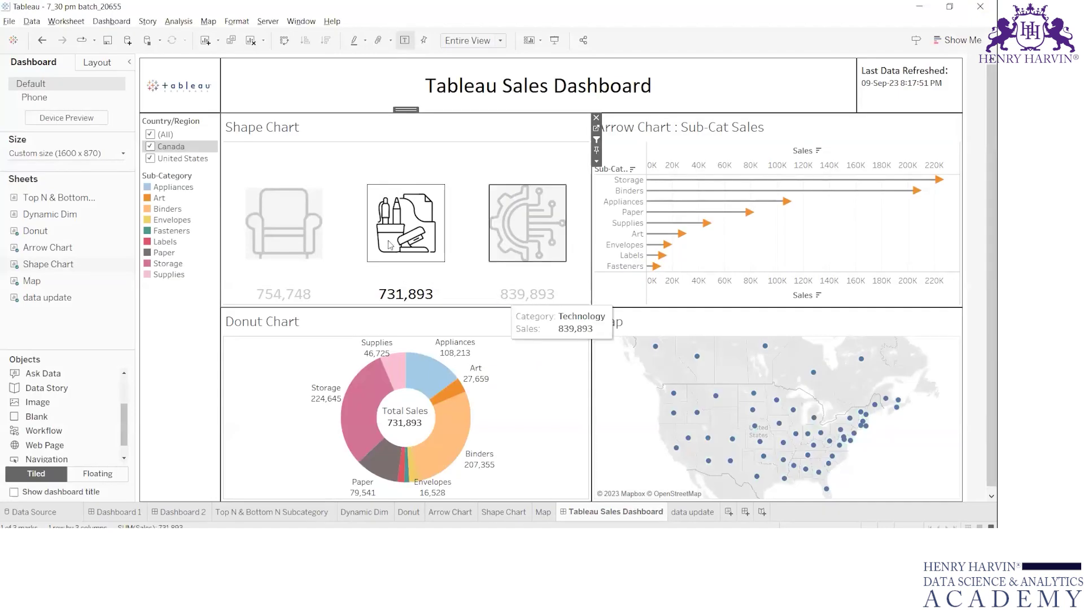
{"action": "left_click", "coordinate": [179, 90]}
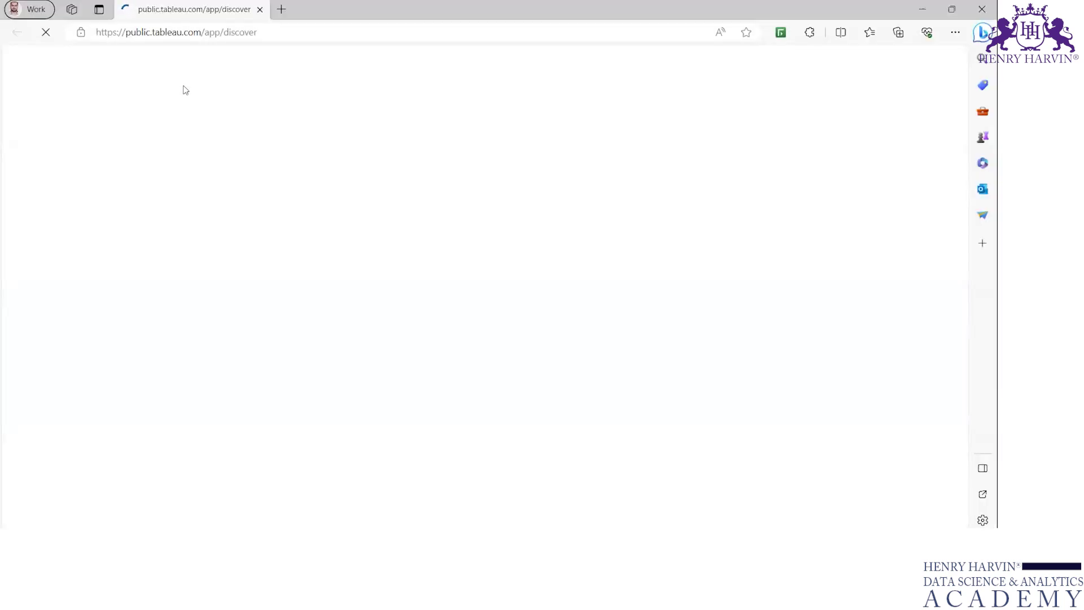
{"action": "mouse_move", "coordinate": [183, 85]}
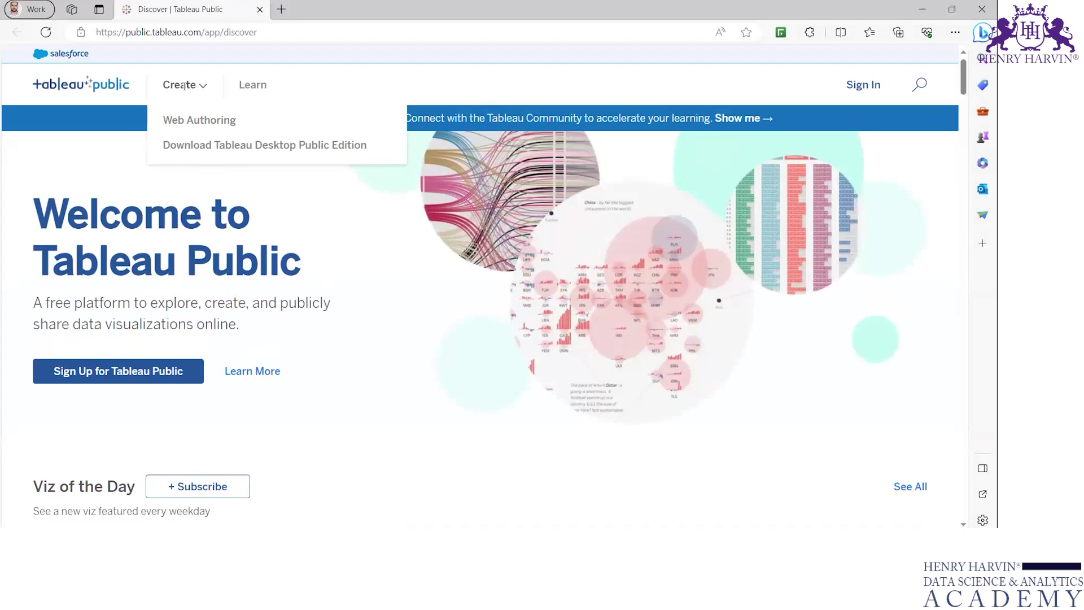
{"action": "left_click", "coordinate": [923, 9]}
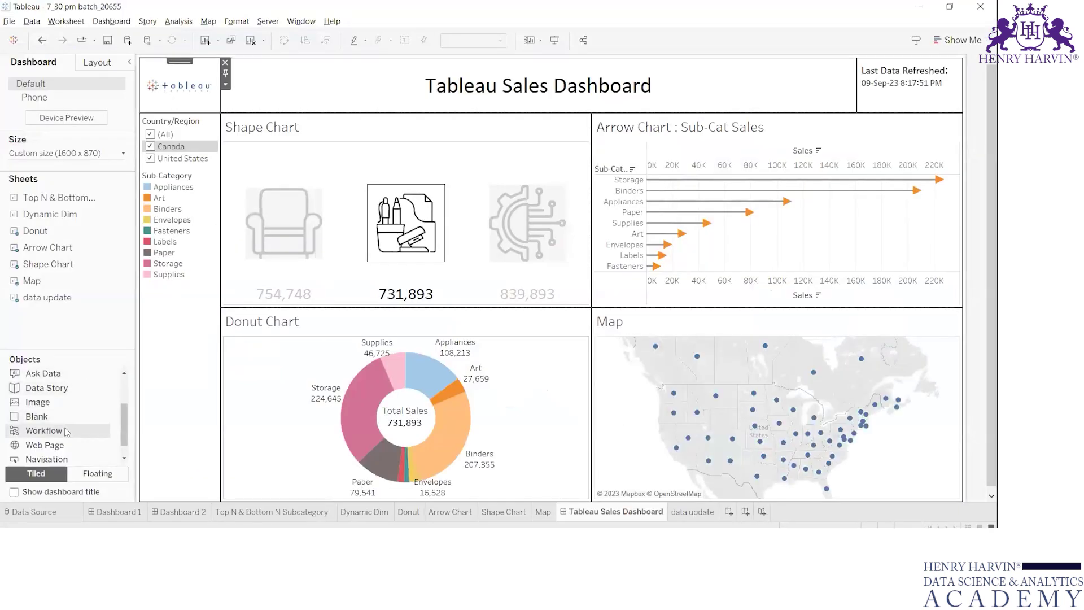
Look through the dashboard objects, try placing a Blank object beside the Shape Chart, and remove it
{"action": "scroll", "coordinate": [67, 432], "scroll_direction": "down", "scroll_amount": 1}
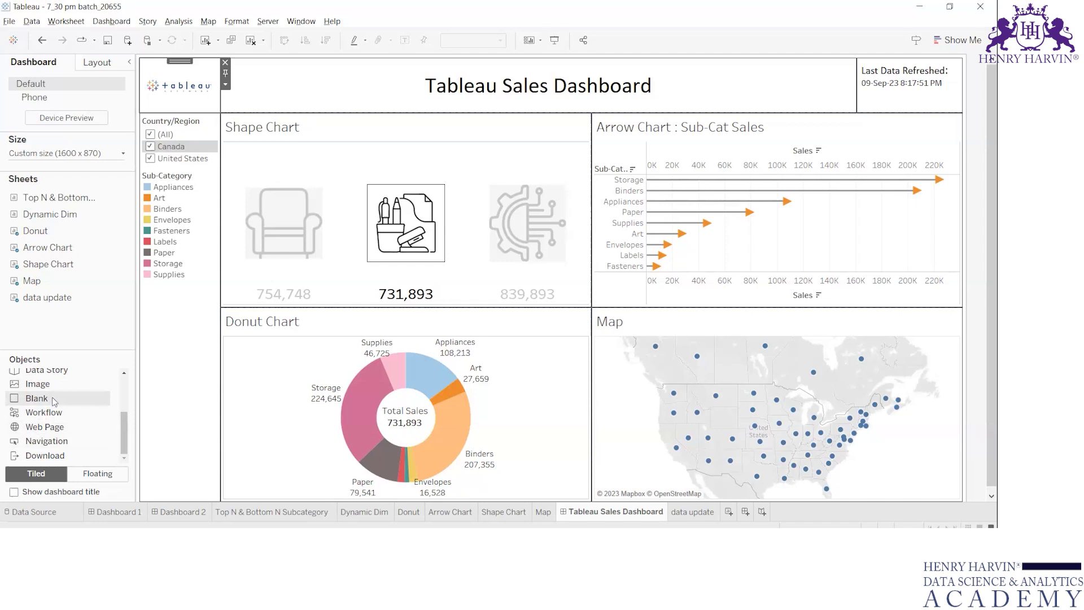
{"action": "scroll", "coordinate": [52, 398], "scroll_direction": "up", "scroll_amount": 3}
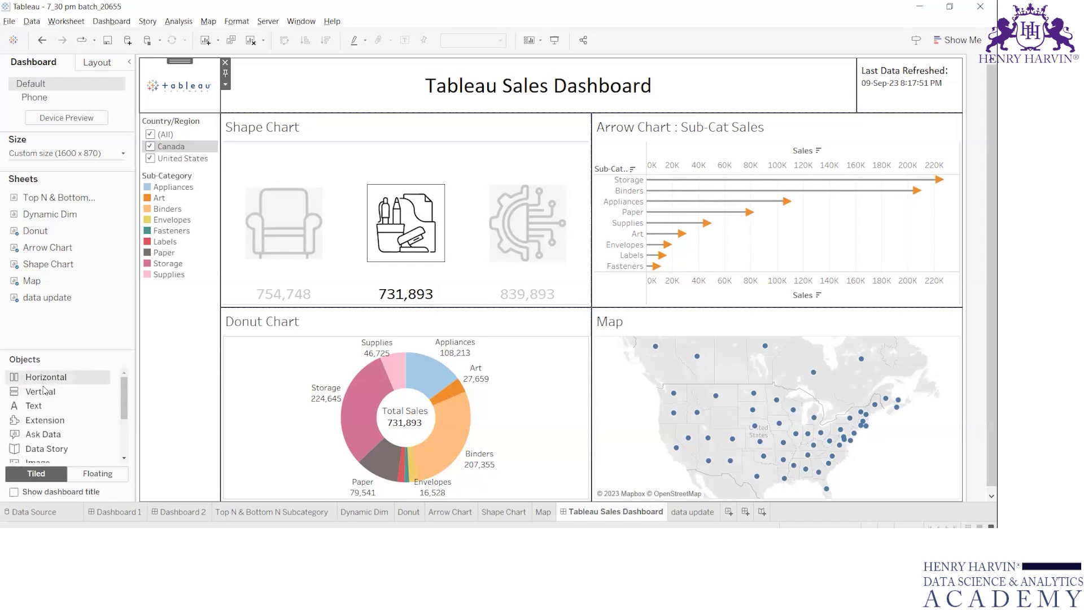
{"action": "scroll", "coordinate": [45, 396], "scroll_direction": "down", "scroll_amount": 3}
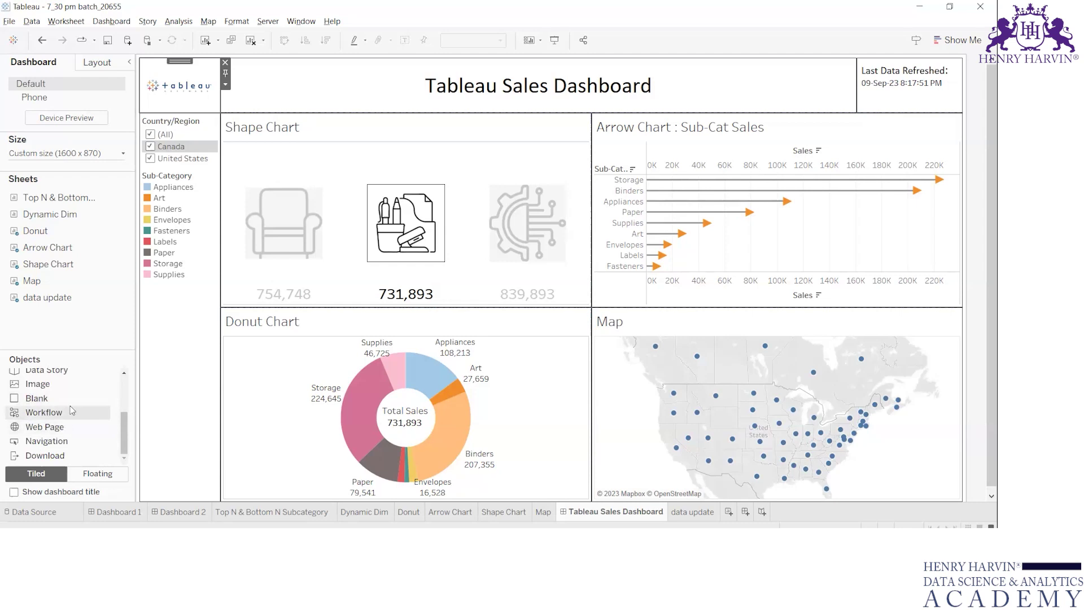
{"action": "scroll", "coordinate": [72, 410], "scroll_direction": "up", "scroll_amount": 3}
{"action": "scroll", "coordinate": [56, 418], "scroll_direction": "down", "scroll_amount": 3}
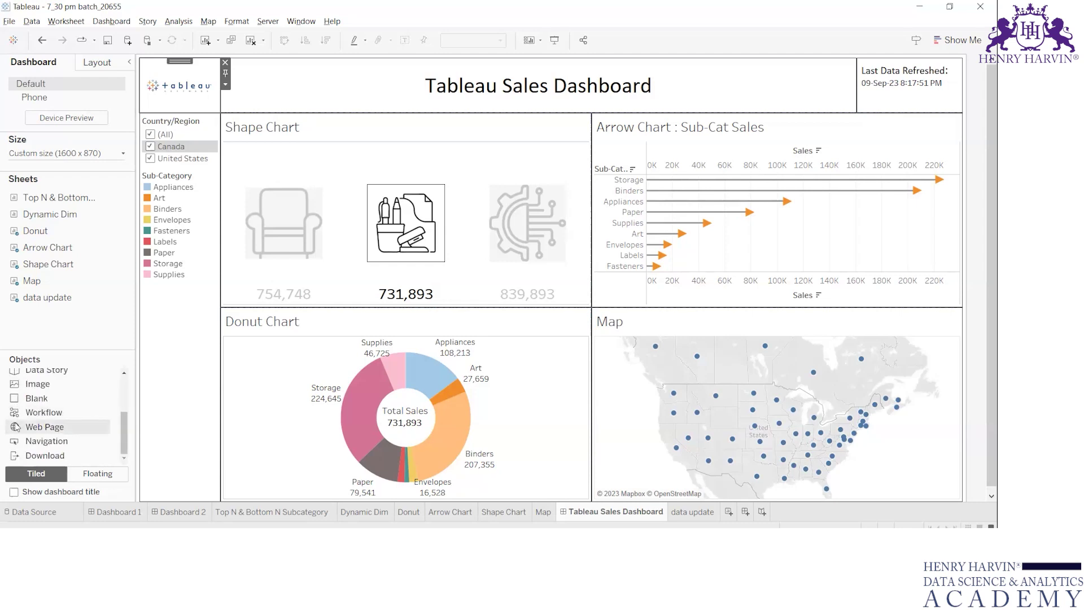
{"action": "left_click", "coordinate": [40, 399]}
{"action": "mouse_move", "coordinate": [37, 398]}
{"action": "left_mouse_down"}
{"action": "mouse_move", "coordinate": [117, 407]}
{"action": "mouse_move", "coordinate": [230, 391]}
{"action": "mouse_move", "coordinate": [300, 206]}
{"action": "mouse_move", "coordinate": [316, 208]}
{"action": "left_mouse_up"}
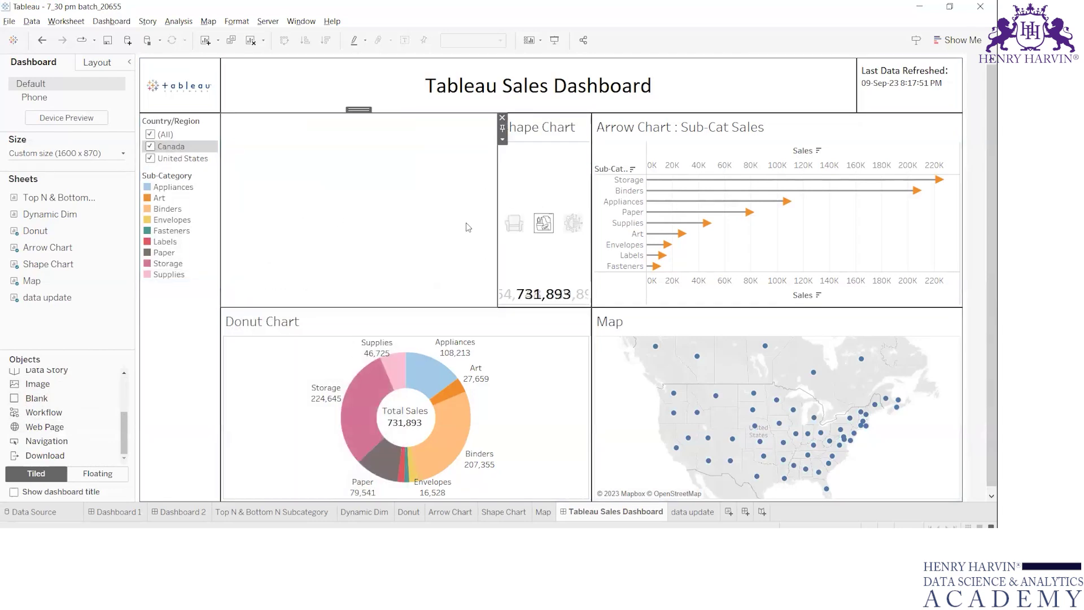
{"action": "left_click", "coordinate": [502, 118]}
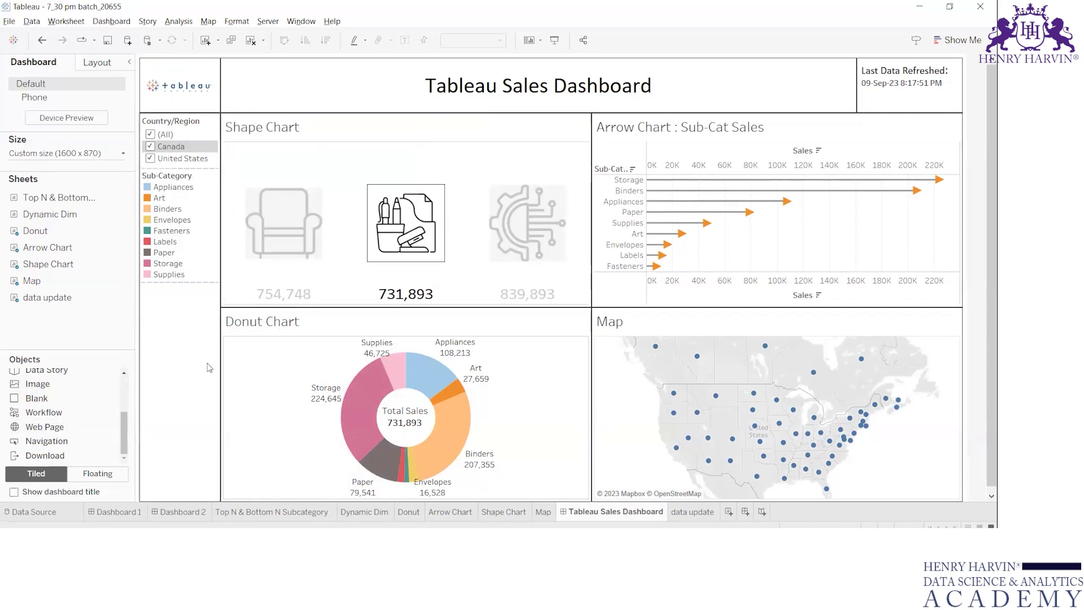
Clear the category selection in the Shape Chart so the dashboard covers all categories
{"action": "left_click", "coordinate": [380, 138]}
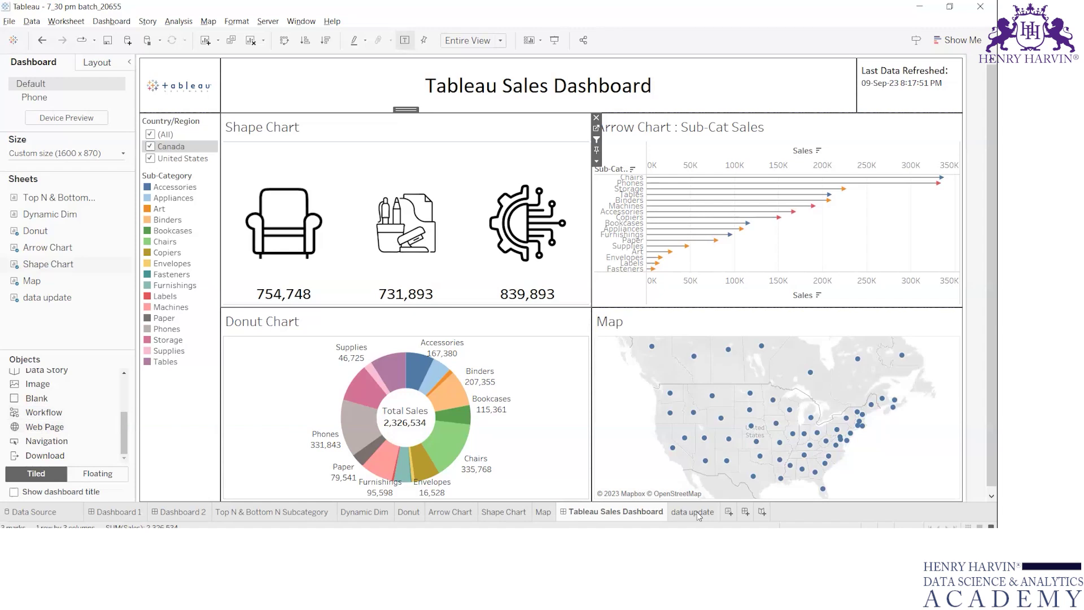
Create a new dashboard with a Web Page object showing Google's home page, and accept all cookies in the embedded page
{"action": "left_click", "coordinate": [745, 512]}
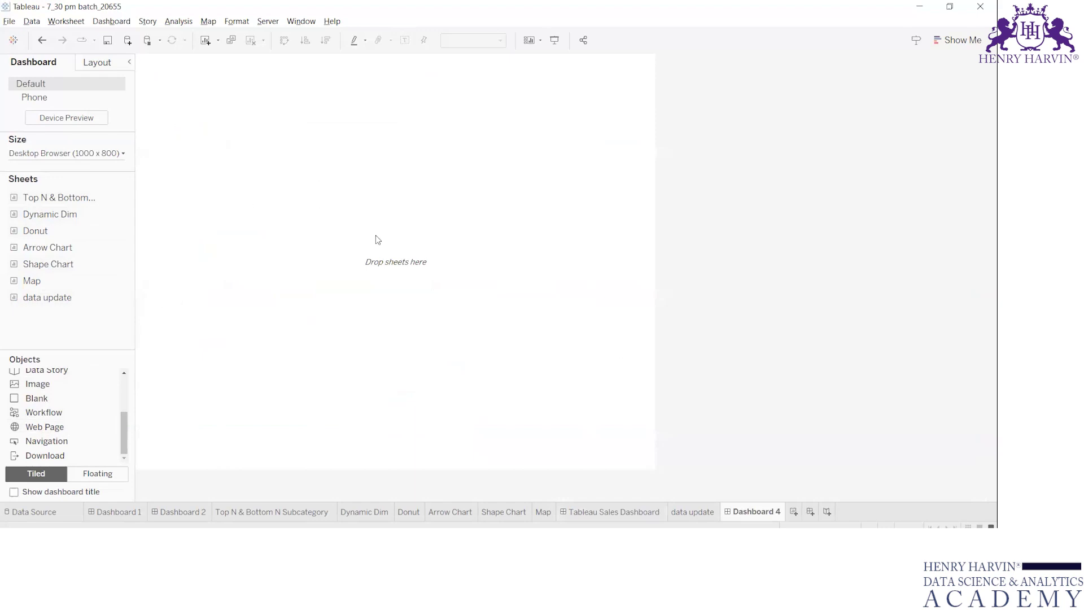
{"action": "left_click", "coordinate": [45, 427]}
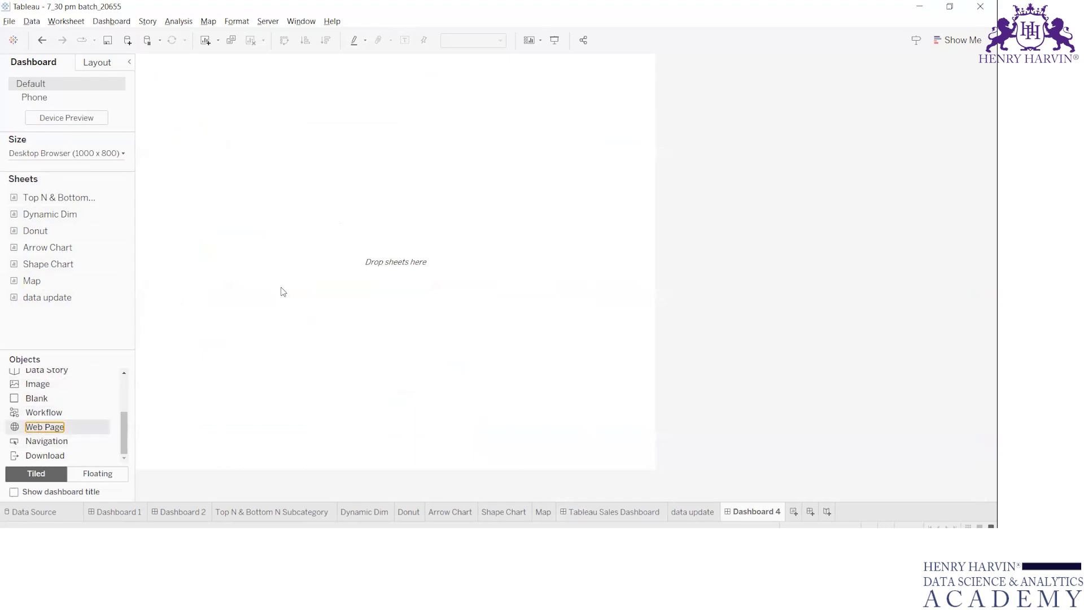
{"action": "left_click", "coordinate": [347, 261]}
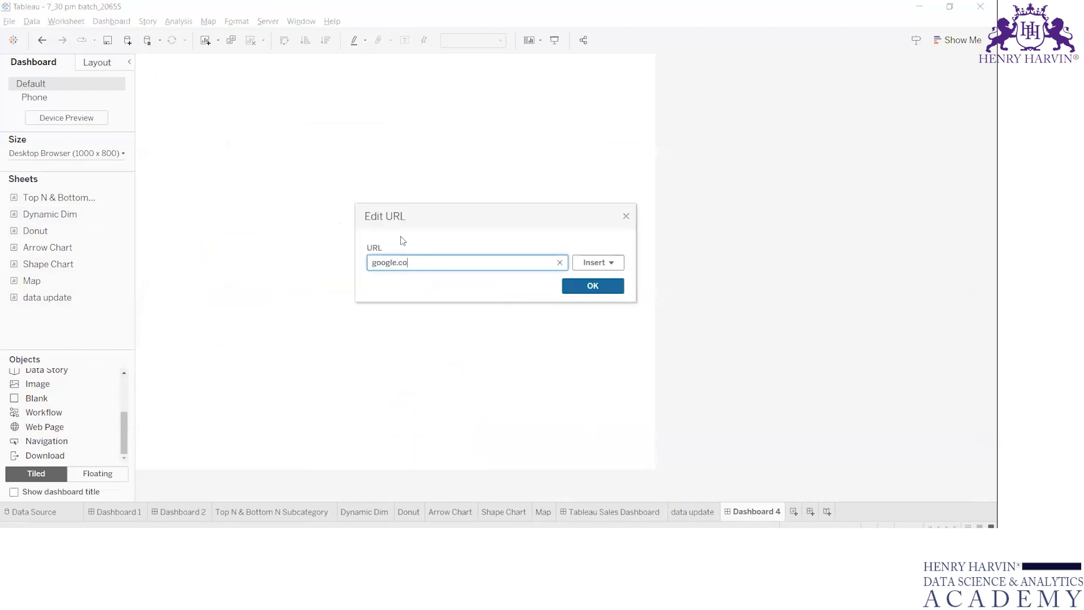
{"action": "left_click", "coordinate": [592, 287]}
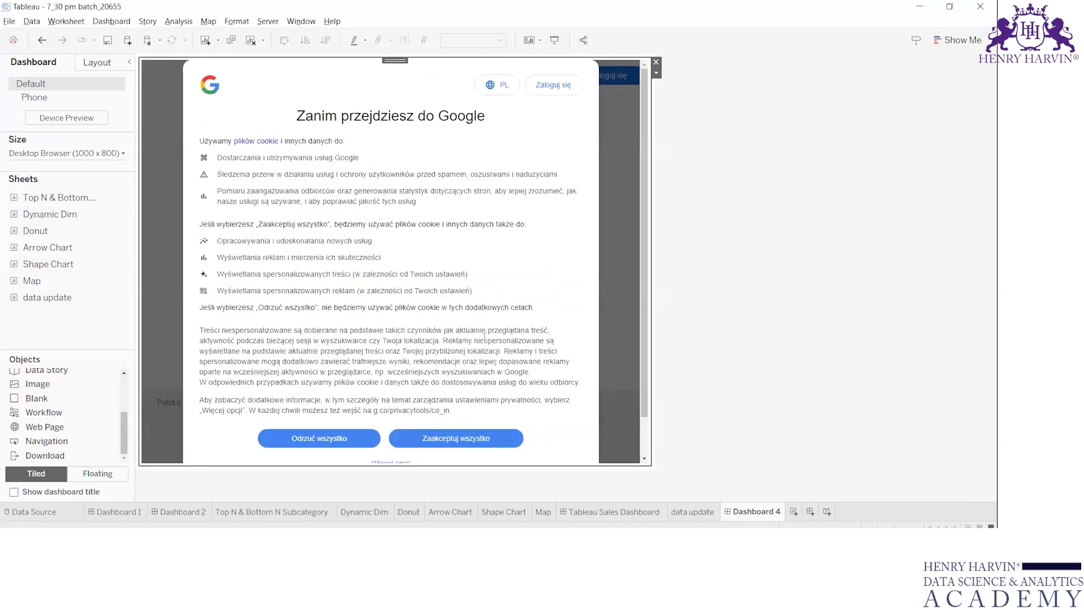
{"action": "scroll", "coordinate": [484, 336], "scroll_direction": "down", "scroll_amount": 1}
{"action": "left_click", "coordinate": [442, 395]}
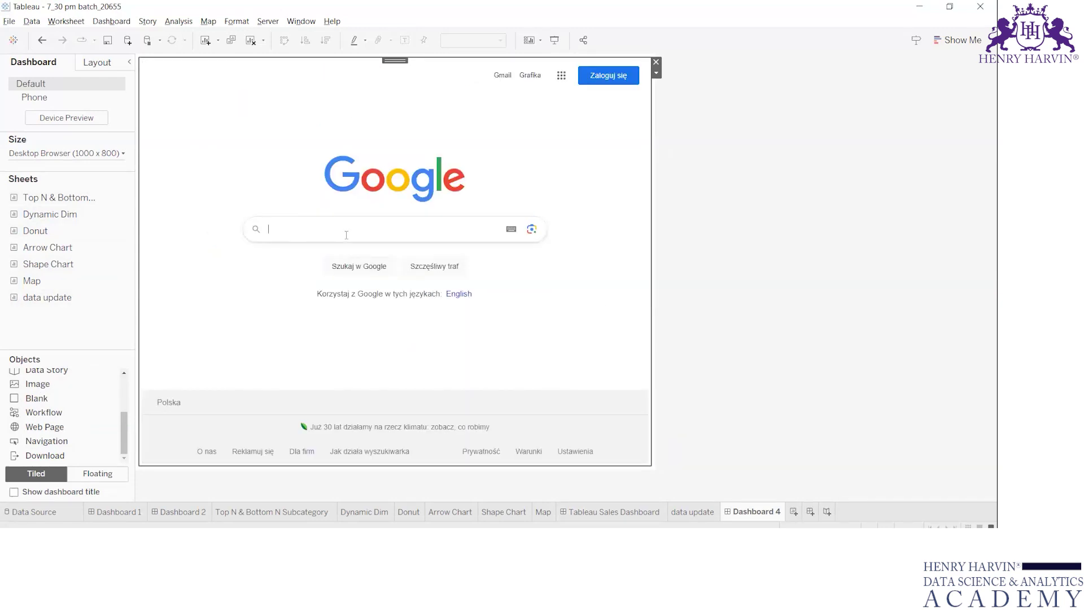
Search for "apple" in the embedded Google page, correcting the misspelled query
{"action": "type", "text": "p"}
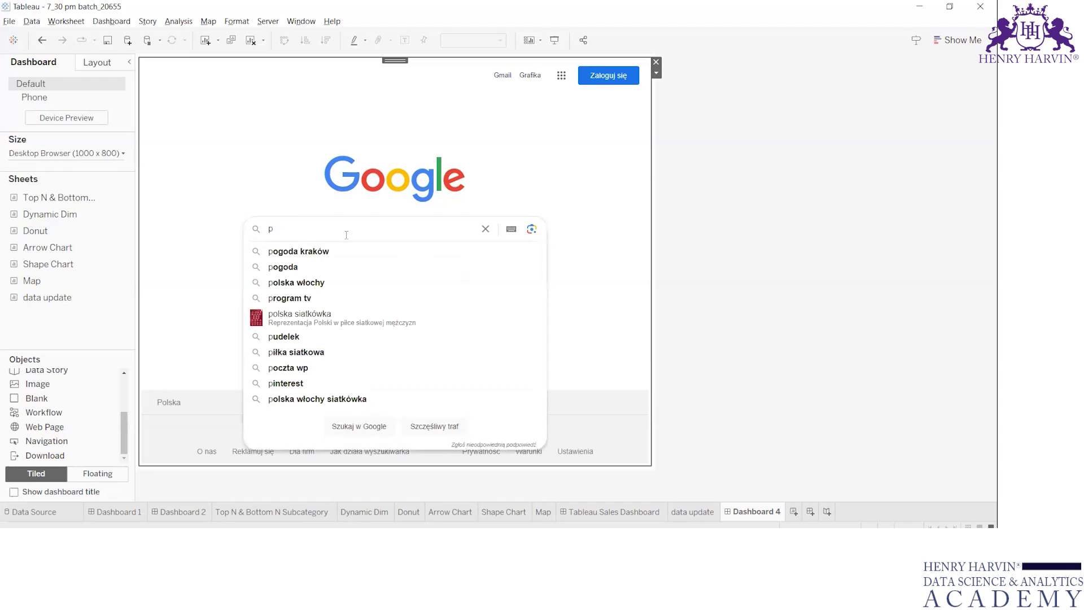
{"action": "type", "text": "apple"}
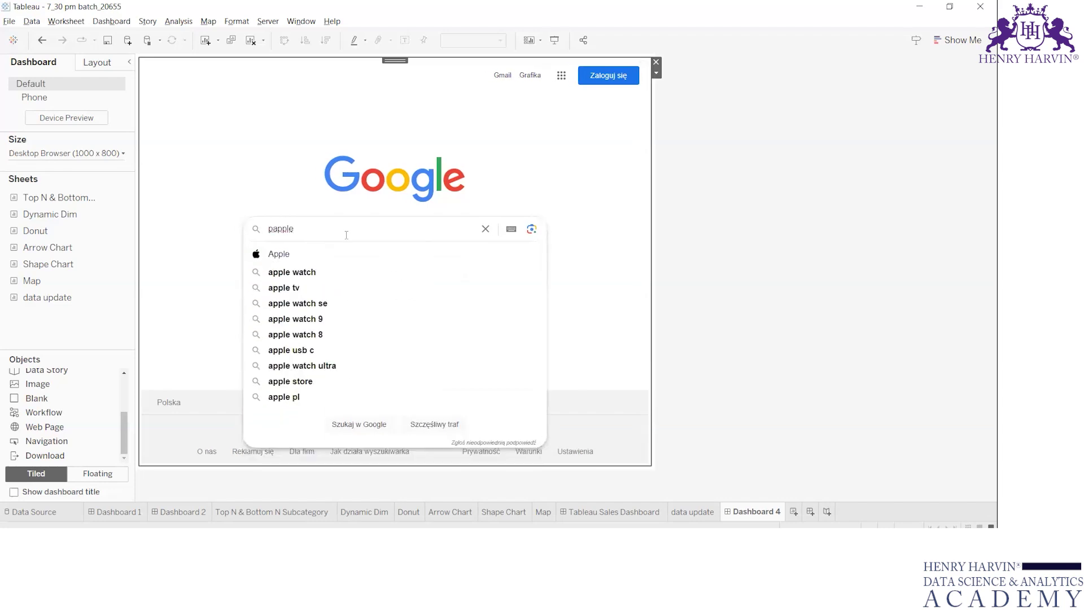
{"action": "key", "text": "Return"}
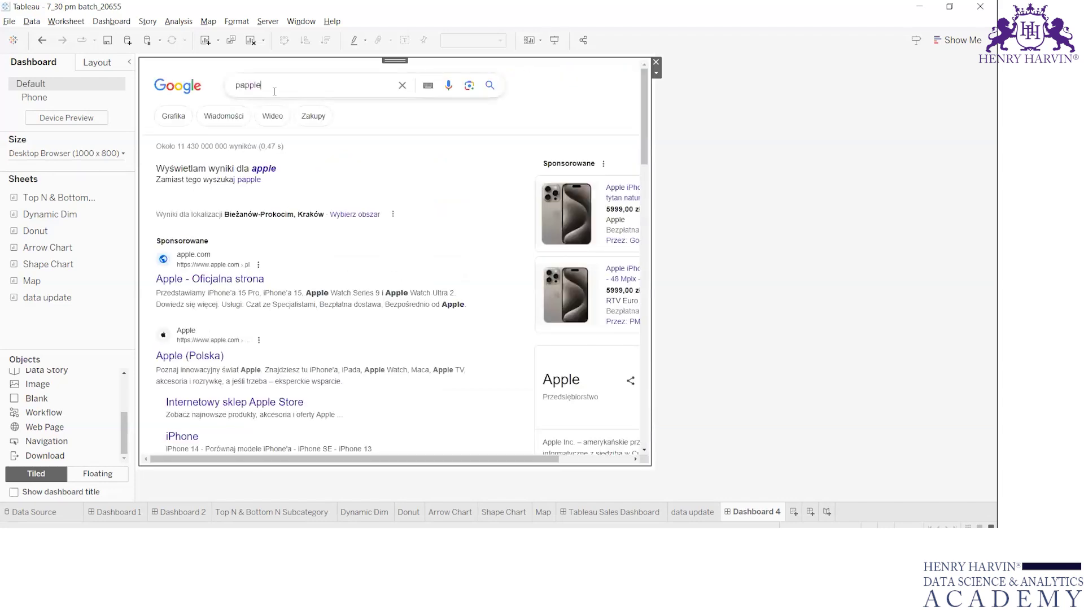
{"action": "key", "text": "BackSpace"}
{"action": "key", "text": "BackSpace"}
{"action": "key", "text": "BackSpace"}
{"action": "key", "text": "BackSpace"}
{"action": "key", "text": "BackSpace"}
{"action": "key", "text": "BackSpace"}
{"action": "type", "text": "apple"}
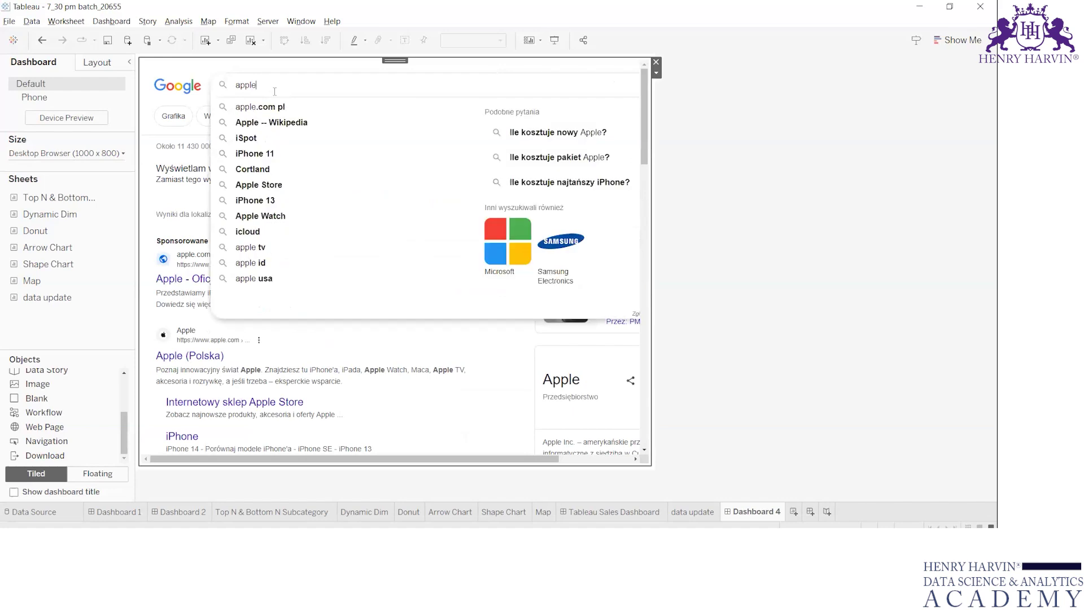
{"action": "key", "text": "Return"}
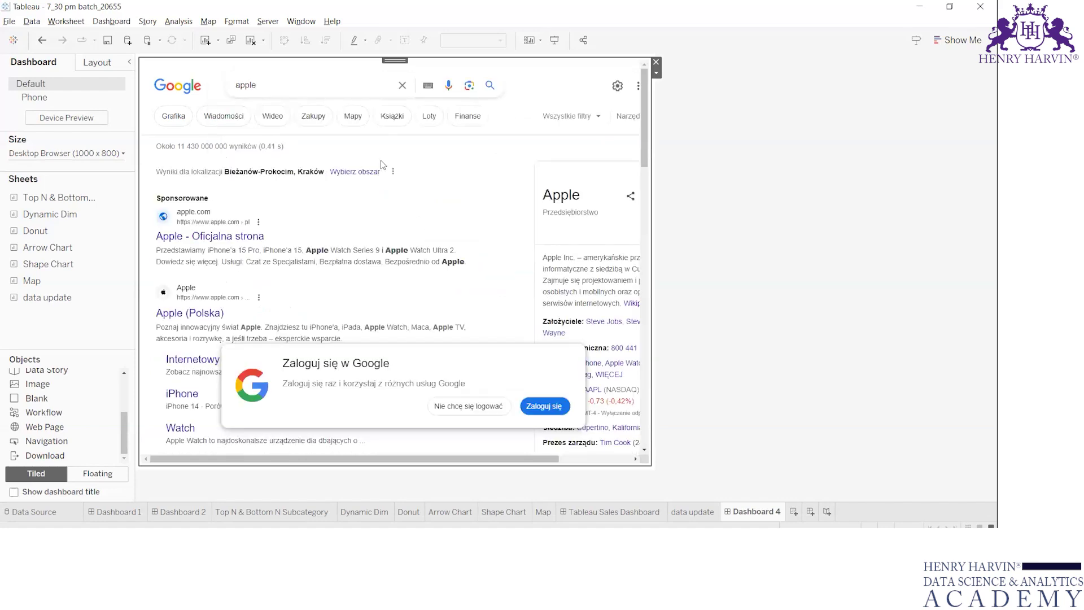
Search for "who is the president of india" in the embedded Google page and look through the results
{"action": "double_click", "coordinate": [327, 90]}
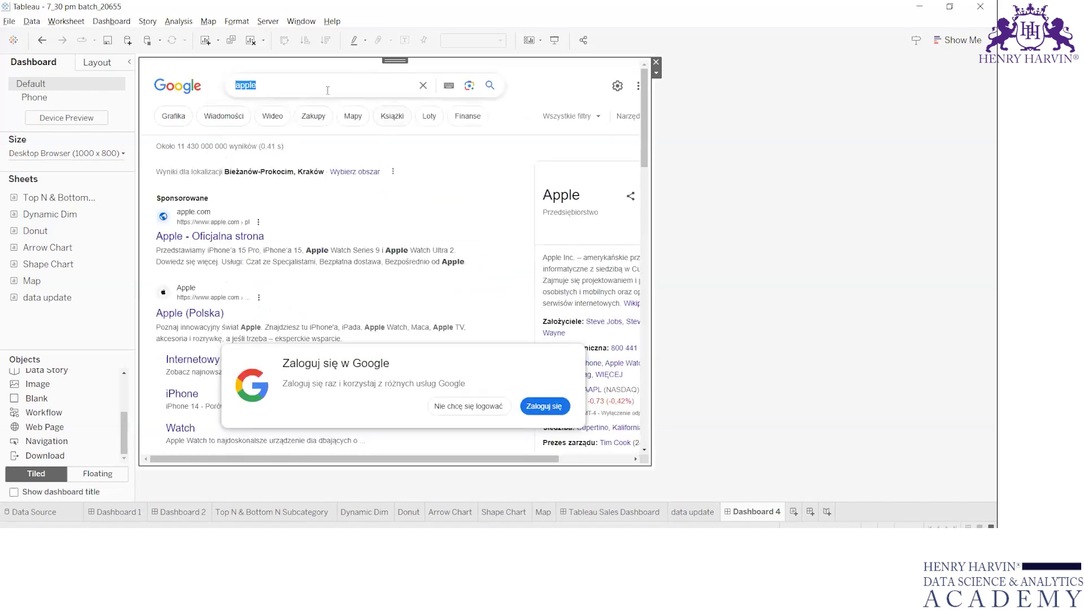
{"action": "type", "text": "who is y"}
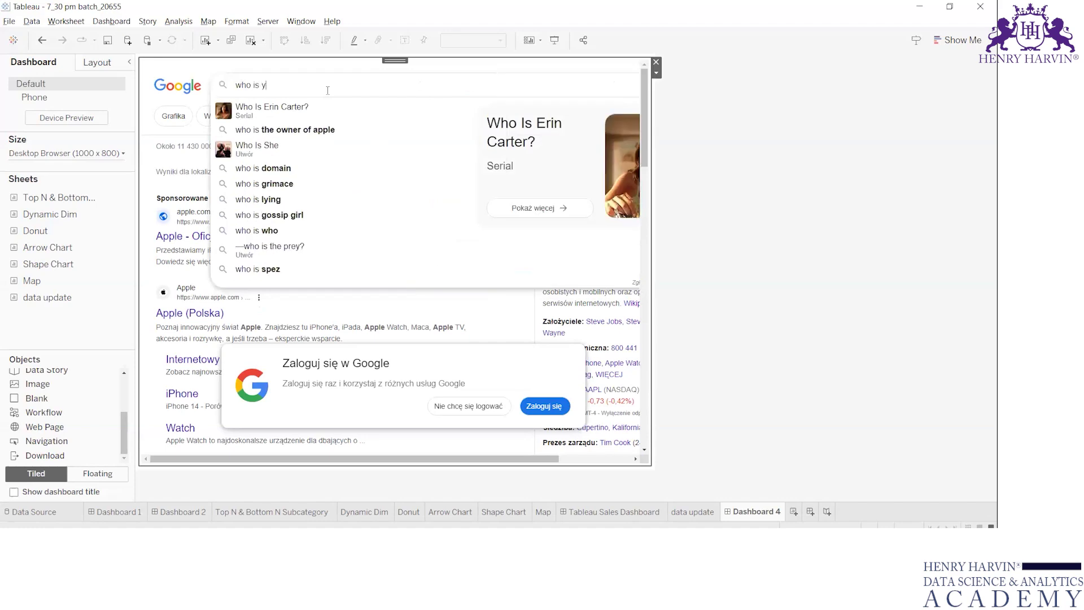
{"action": "key", "text": "BackSpace"}
{"action": "type", "text": "the presi"}
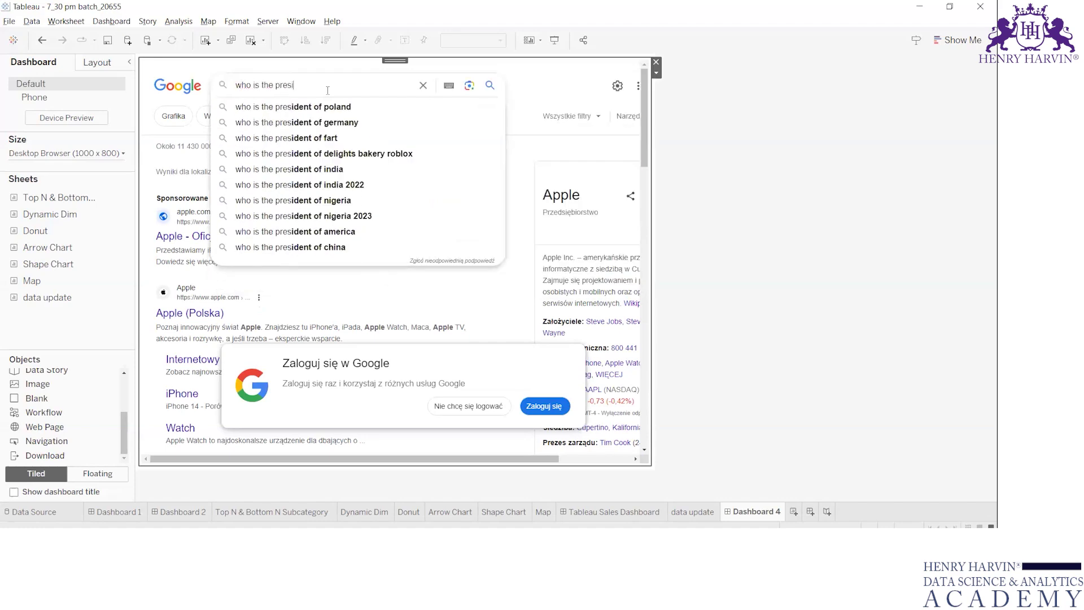
{"action": "type", "text": "dent of india"}
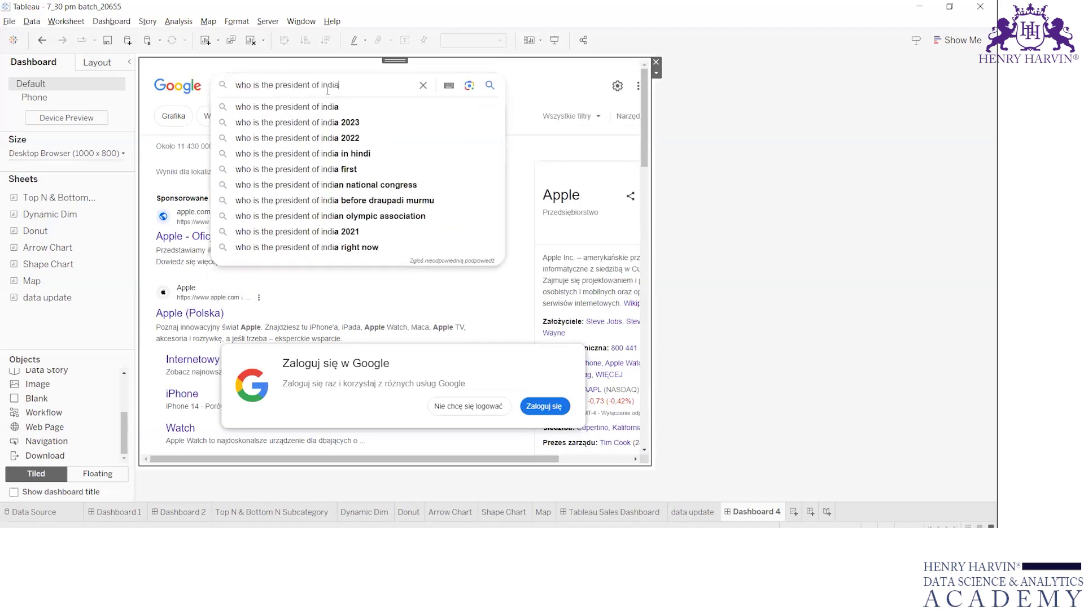
{"action": "key", "text": "Return"}
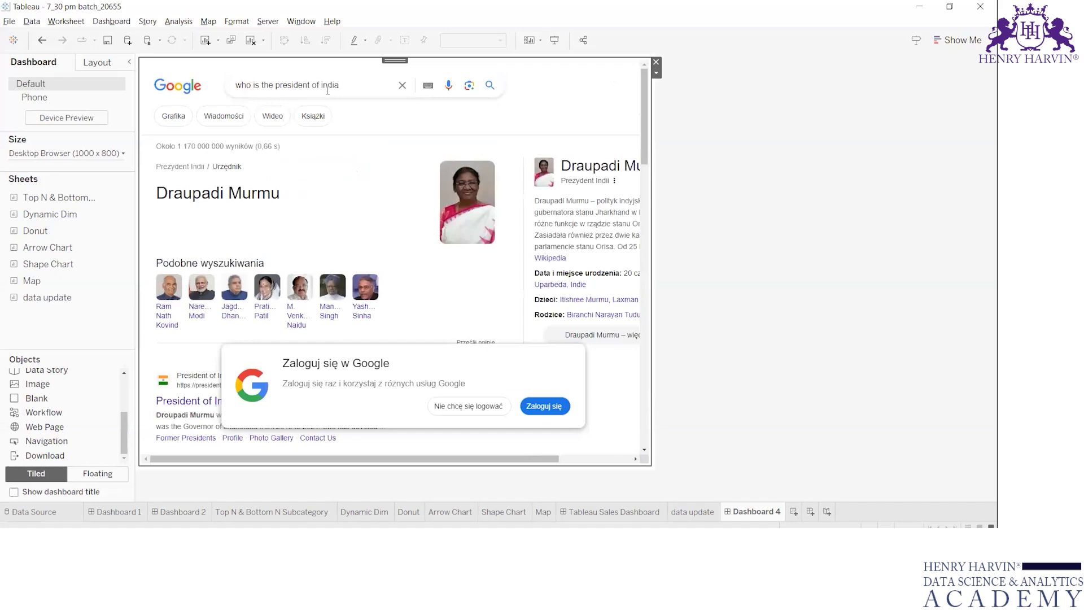
{"action": "scroll", "coordinate": [327, 90], "scroll_direction": "down", "scroll_amount": 15}
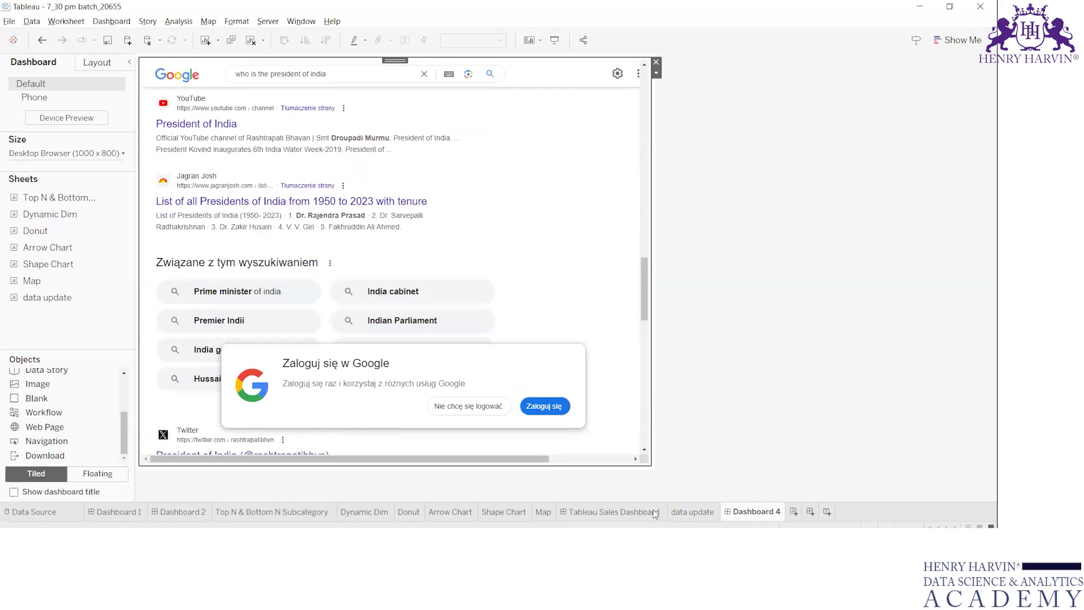
Rename the dashboard containing the embedded web page as WebPage
{"action": "left_click", "coordinate": [613, 512]}
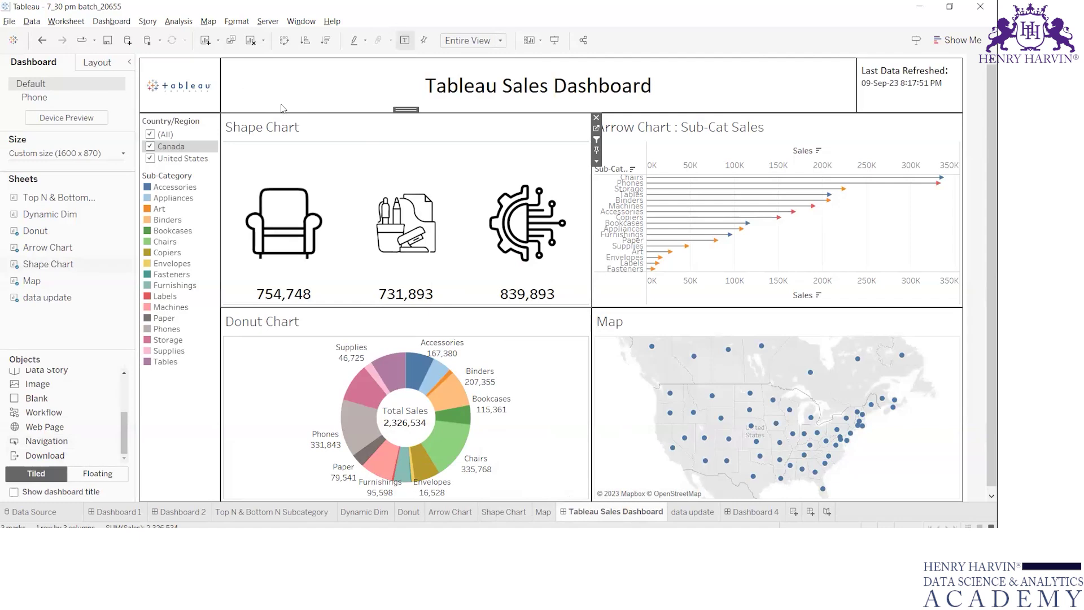
{"action": "left_click", "coordinate": [768, 514]}
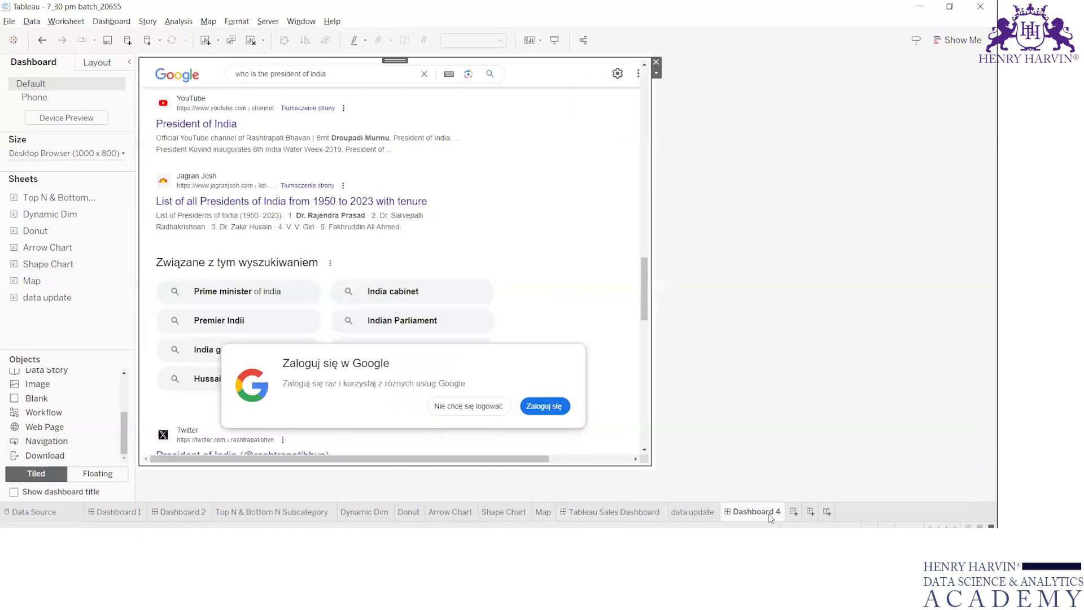
{"action": "double_click", "coordinate": [768, 514]}
{"action": "type", "text": "WebPage"}
{"action": "key", "text": "Return"}
Return to the Tableau Sales Dashboard and hide all the worksheets it uses
{"action": "left_click", "coordinate": [615, 511]}
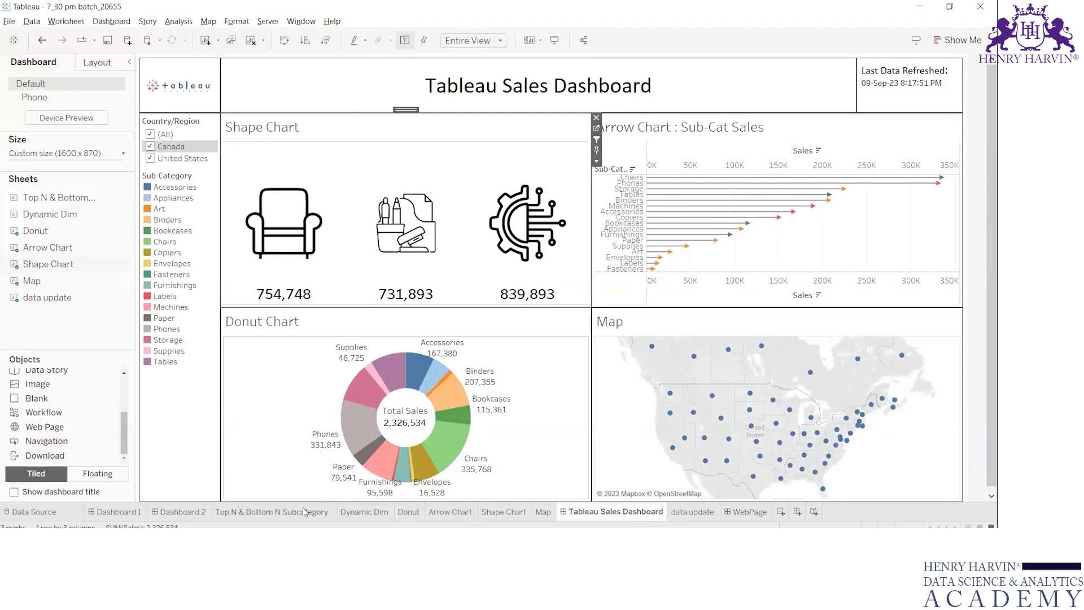
{"action": "mouse_move", "coordinate": [594, 512]}
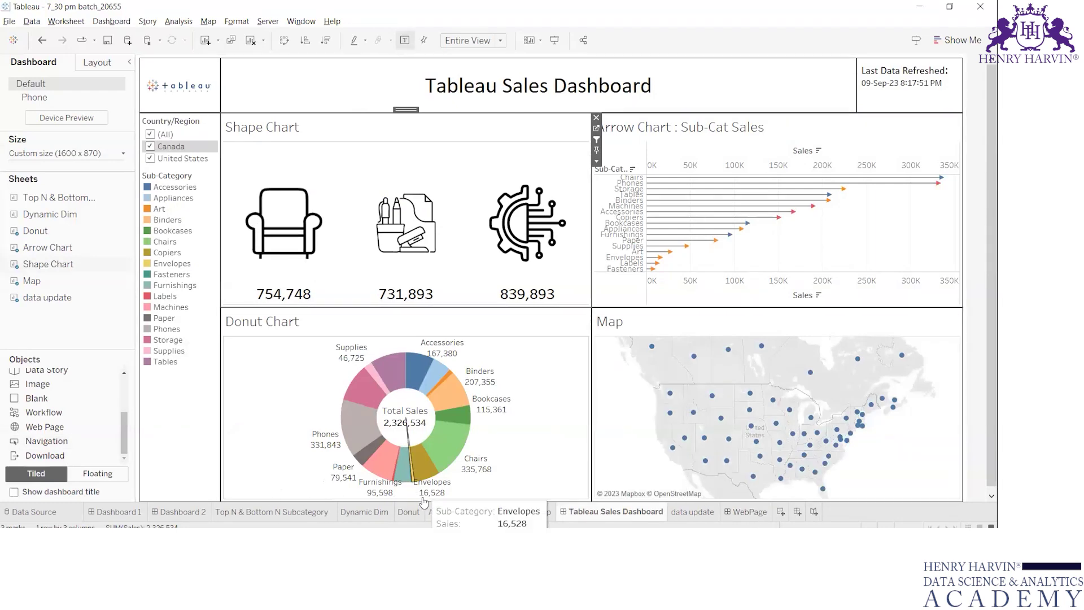
{"action": "mouse_move", "coordinate": [205, 510]}
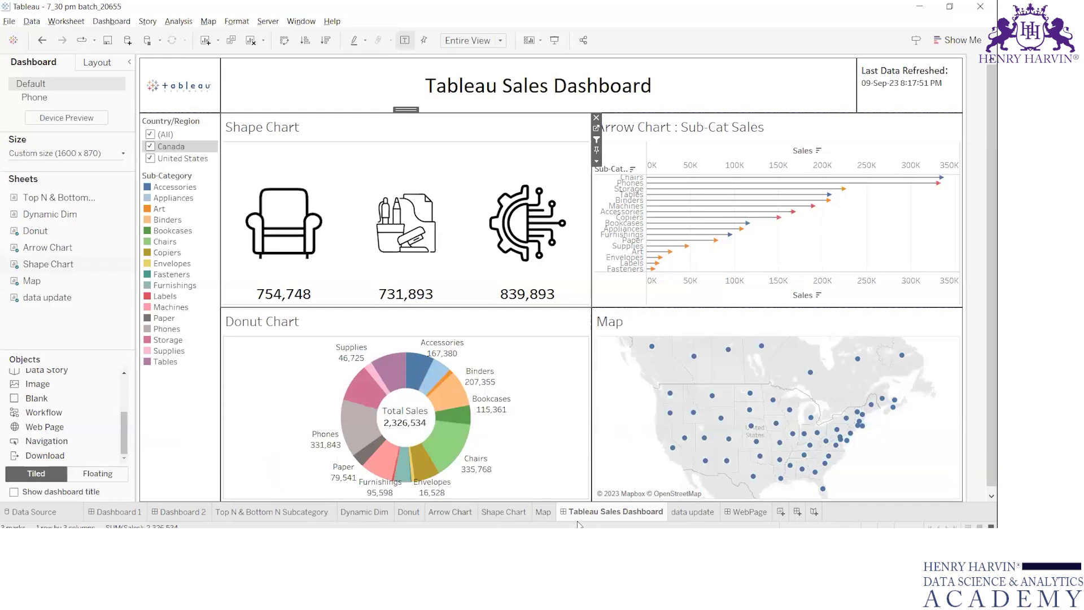
{"action": "mouse_move", "coordinate": [375, 510]}
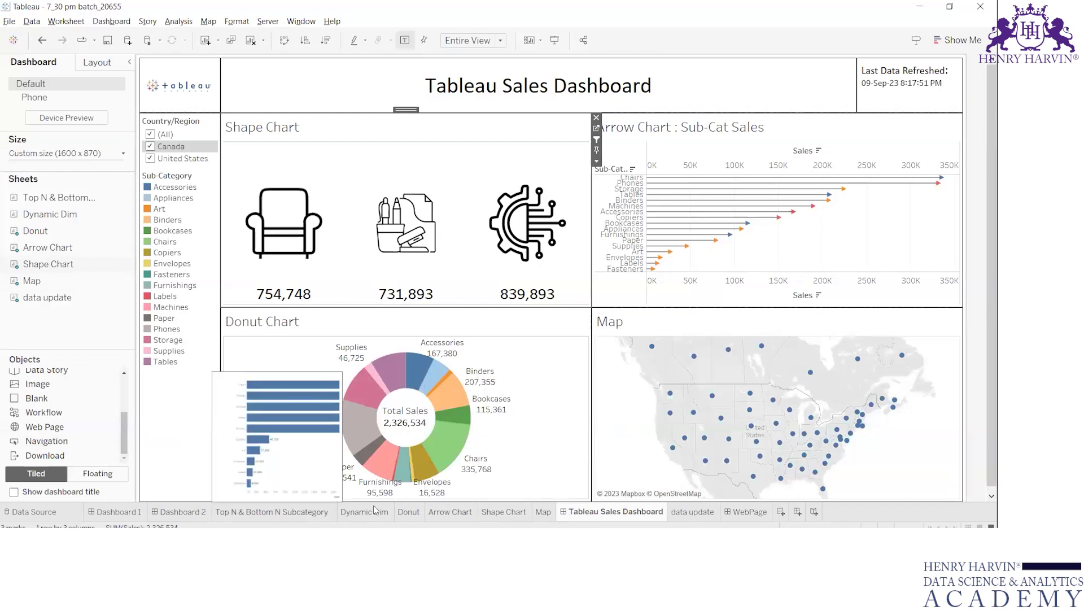
{"action": "right_click", "coordinate": [596, 516]}
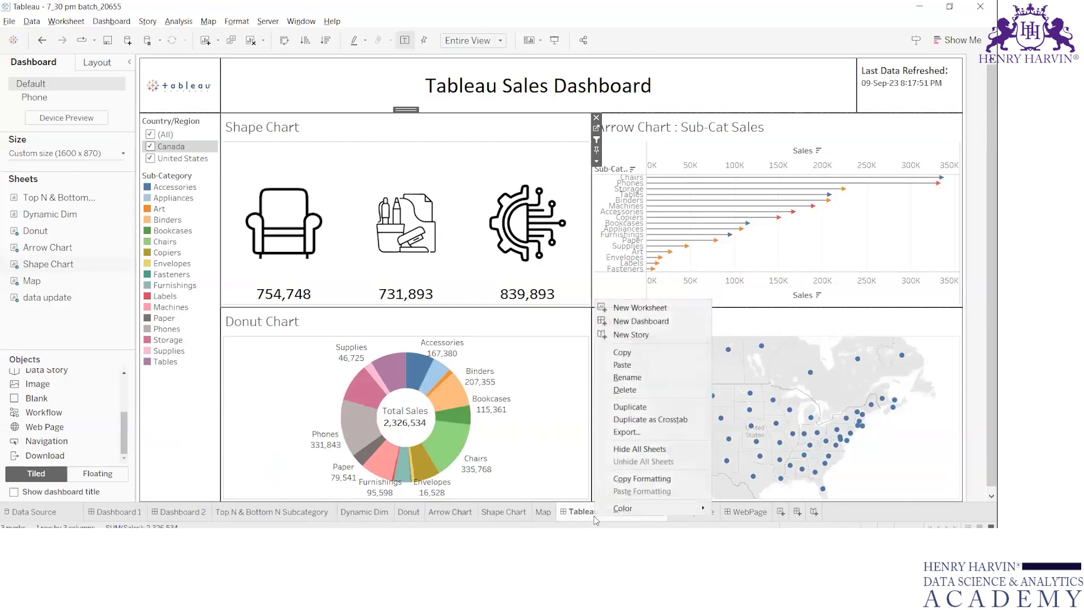
{"action": "left_click", "coordinate": [648, 450]}
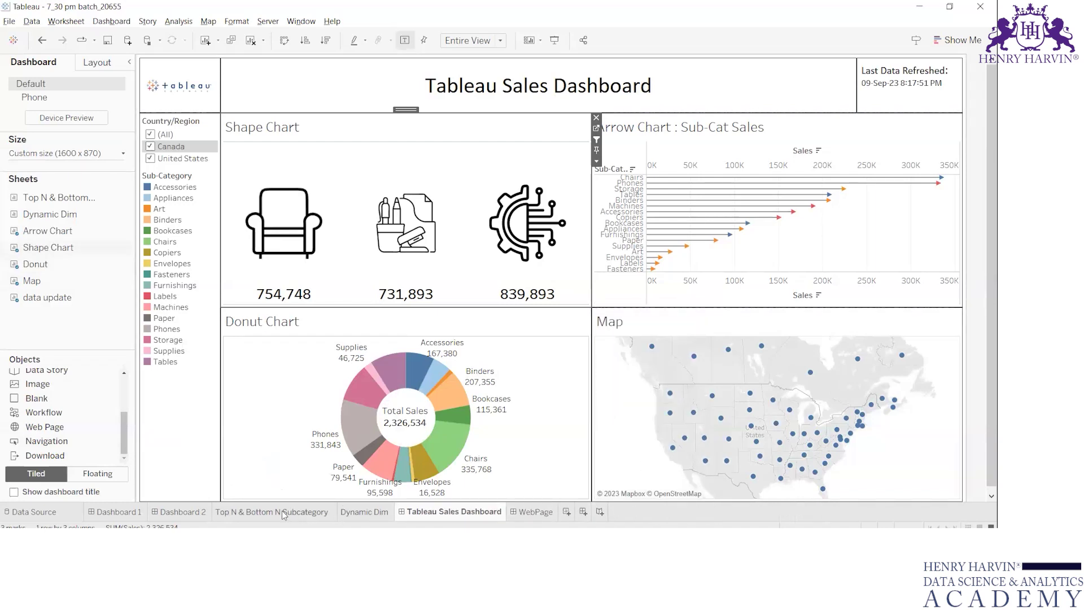
Add the Top N & Bottom N Subcategory and Dynamic Dim sheets to Dashboard 2, and hide all its worksheets
{"action": "left_click", "coordinate": [205, 510]}
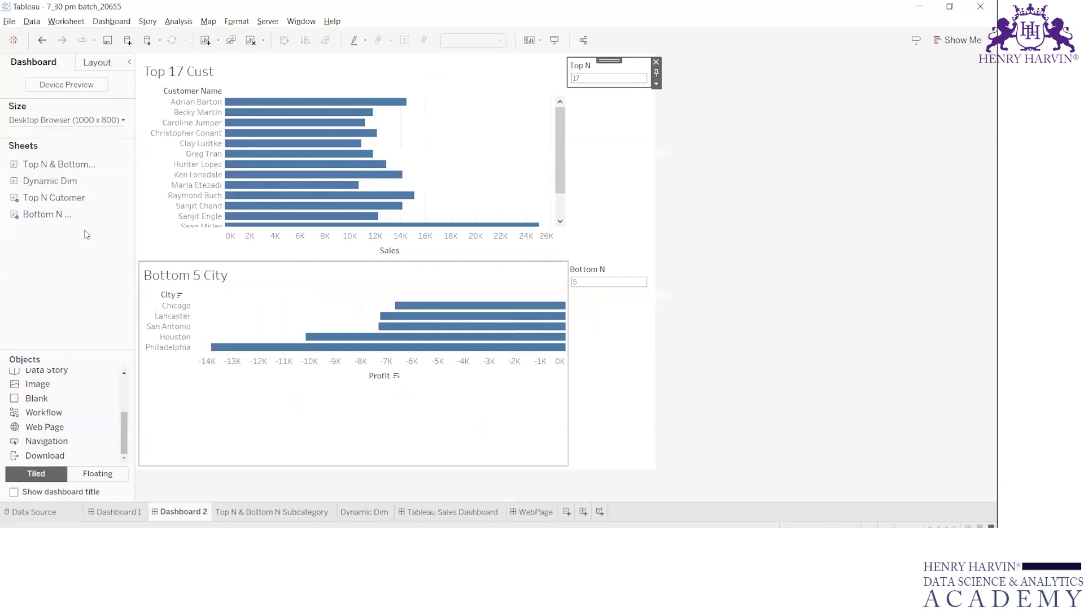
{"action": "left_click_drag", "start_coordinate": [45, 166], "coordinate": [209, 204]}
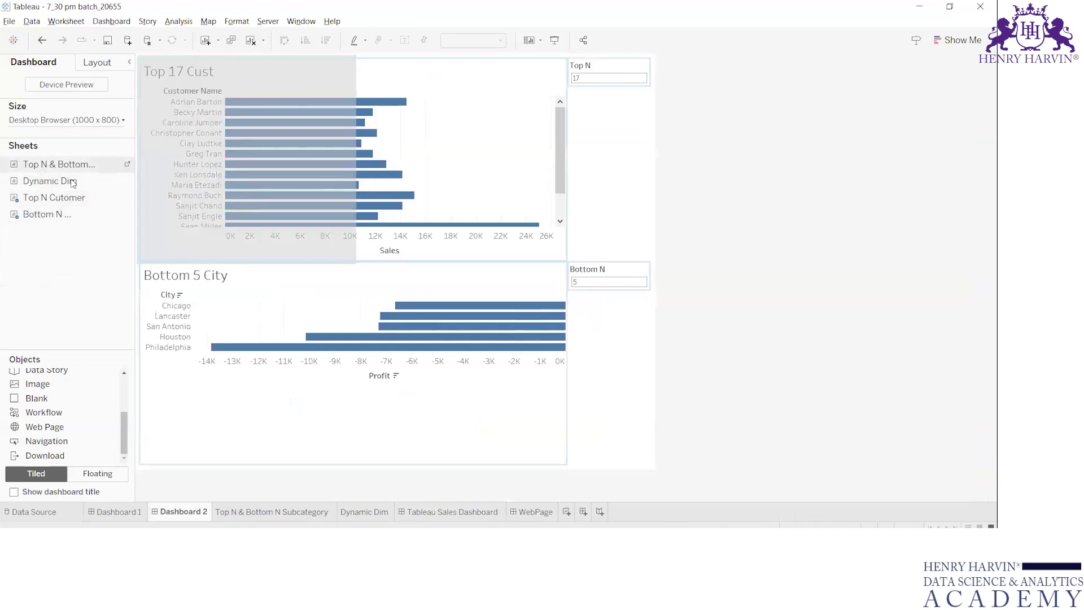
{"action": "double_click", "coordinate": [54, 184]}
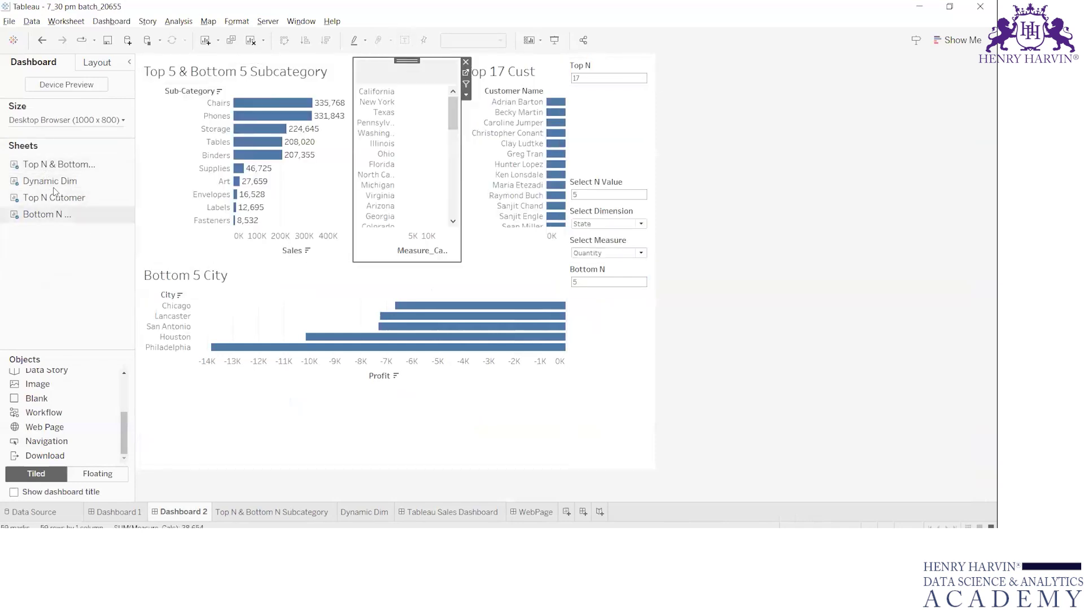
{"action": "right_click", "coordinate": [170, 516]}
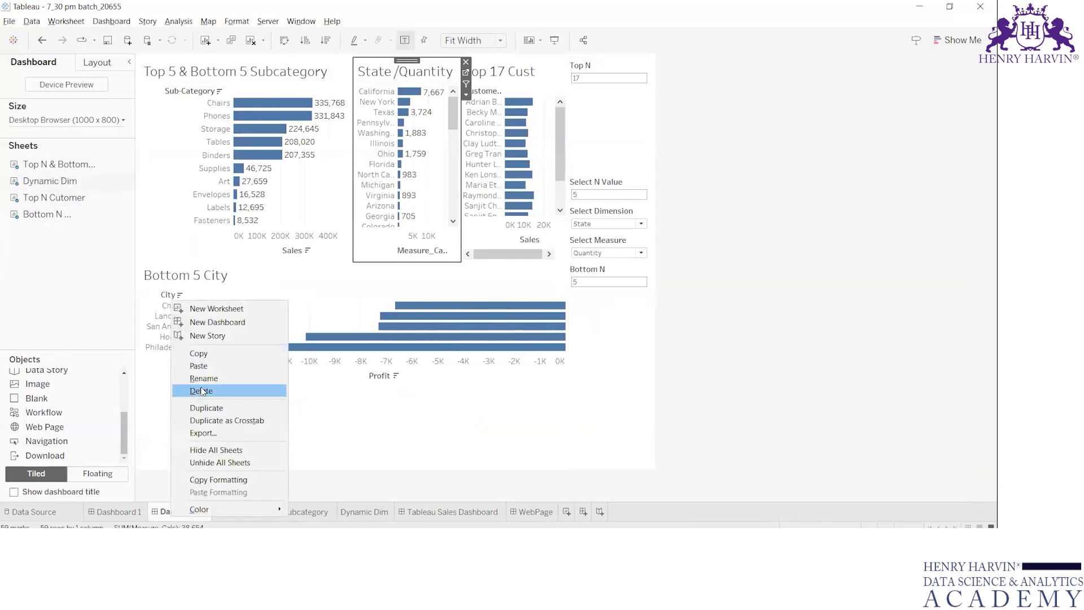
{"action": "left_click", "coordinate": [210, 450]}
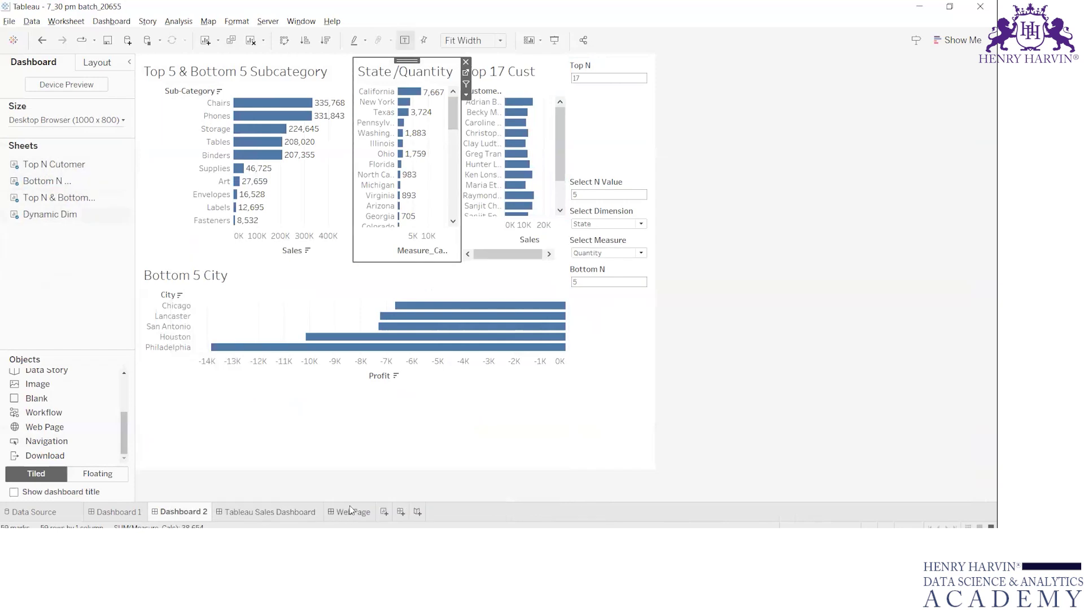
Add a Navigation object between the logo and title of the Tableau Sales Dashboard and narrow it to a small button
{"action": "left_click", "coordinate": [270, 512]}
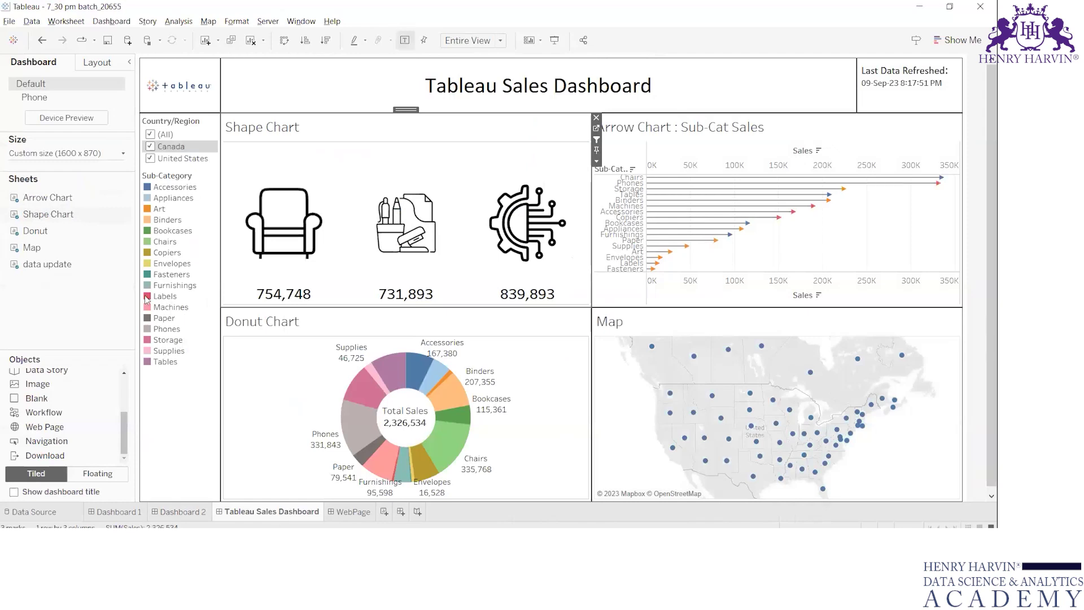
{"action": "left_click_drag", "start_coordinate": [40, 441], "coordinate": [245, 73]}
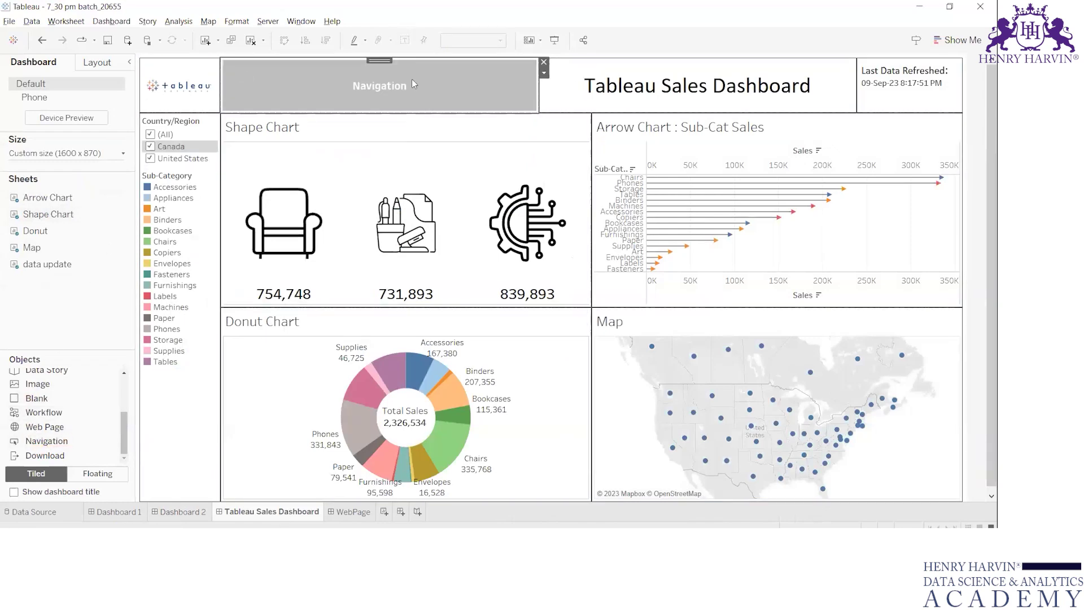
{"action": "left_click_drag", "start_coordinate": [537, 85], "coordinate": [265, 83]}
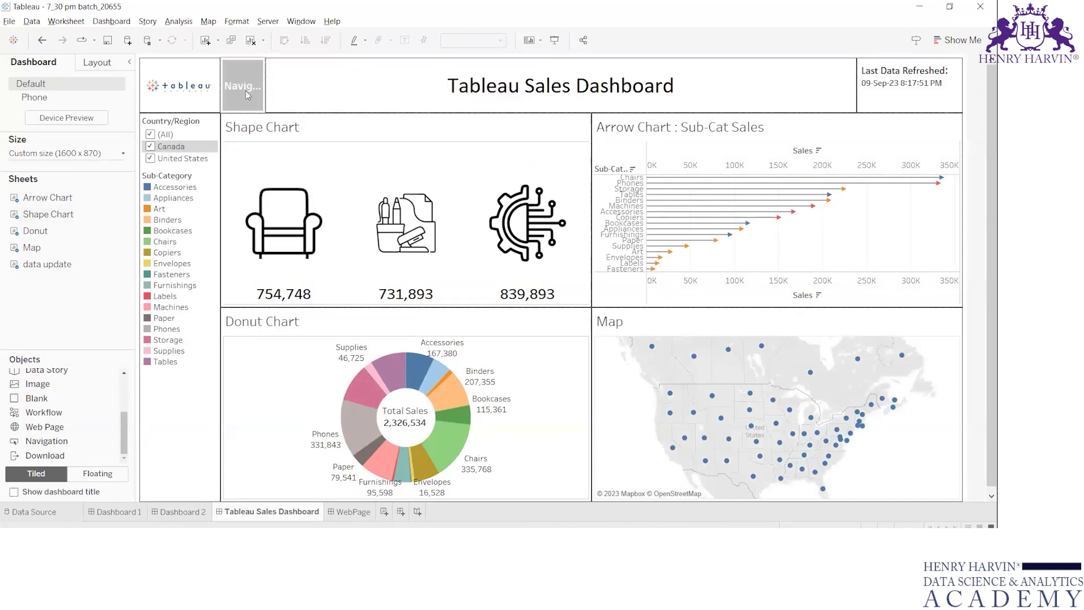
Change the navigation button on the Tableau Sales Dashboard to image style, using the arrow picture 1-3 from the Shapes Arrows folder
{"action": "double_click", "coordinate": [246, 90]}
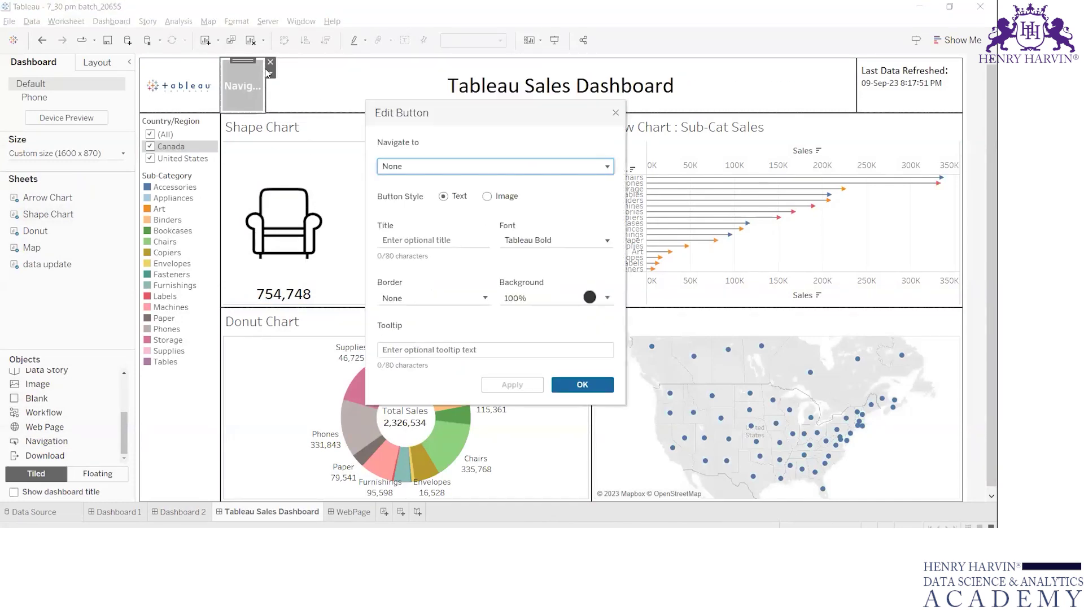
{"action": "left_click", "coordinate": [500, 199]}
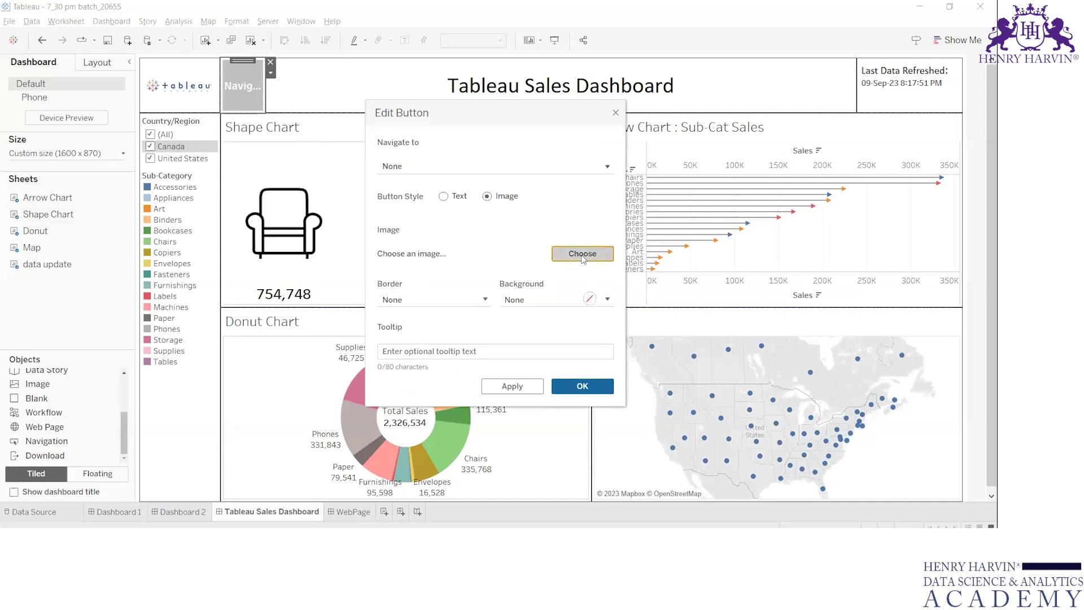
{"action": "left_click", "coordinate": [583, 254]}
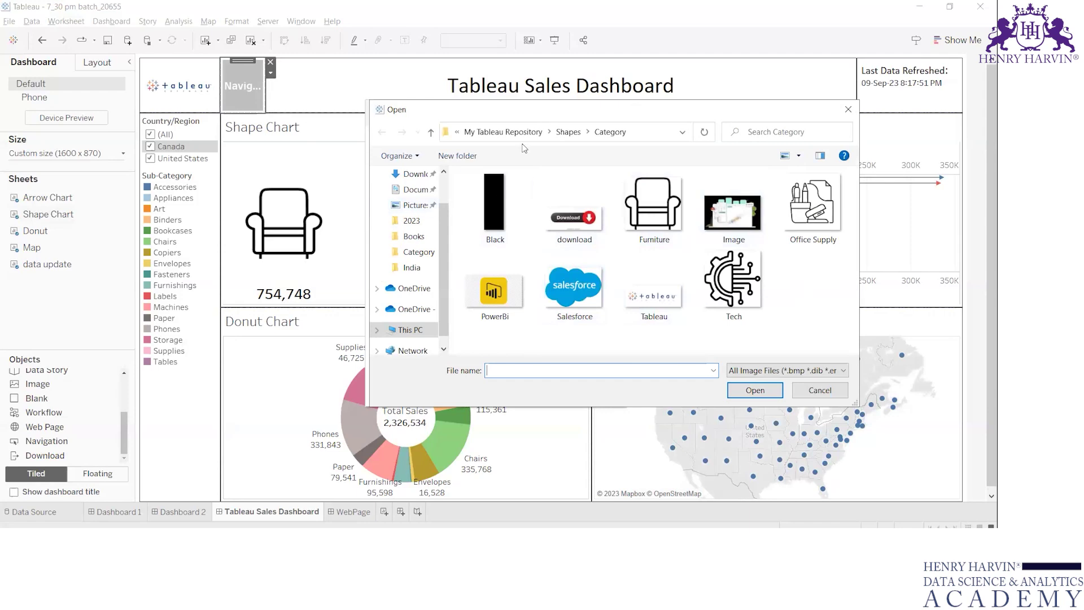
{"action": "left_click", "coordinate": [568, 131]}
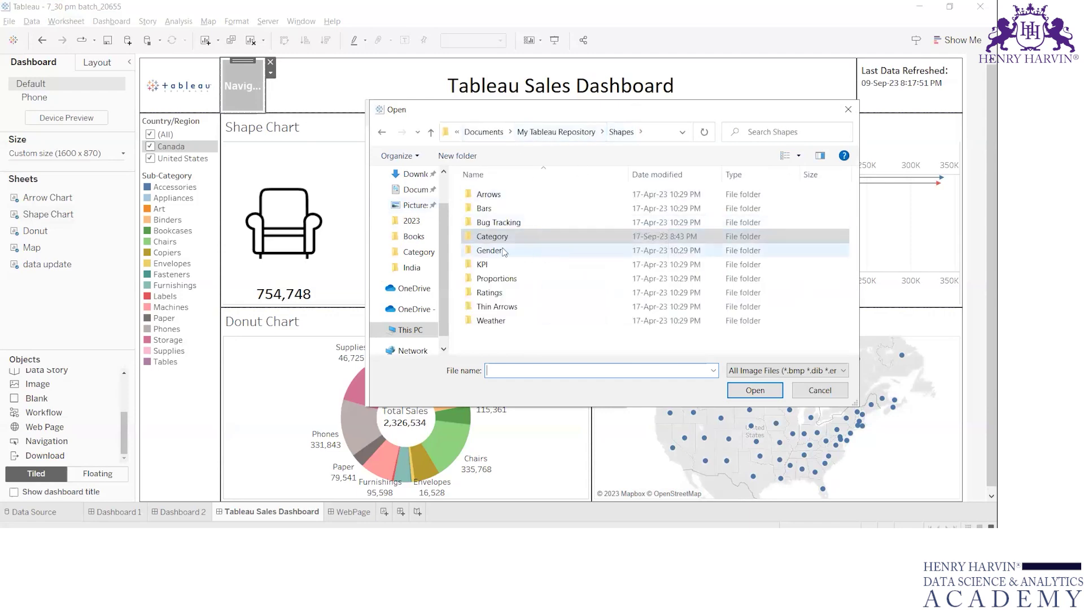
{"action": "double_click", "coordinate": [500, 195]}
{"action": "left_click", "coordinate": [649, 223]}
{"action": "left_click", "coordinate": [765, 390]}
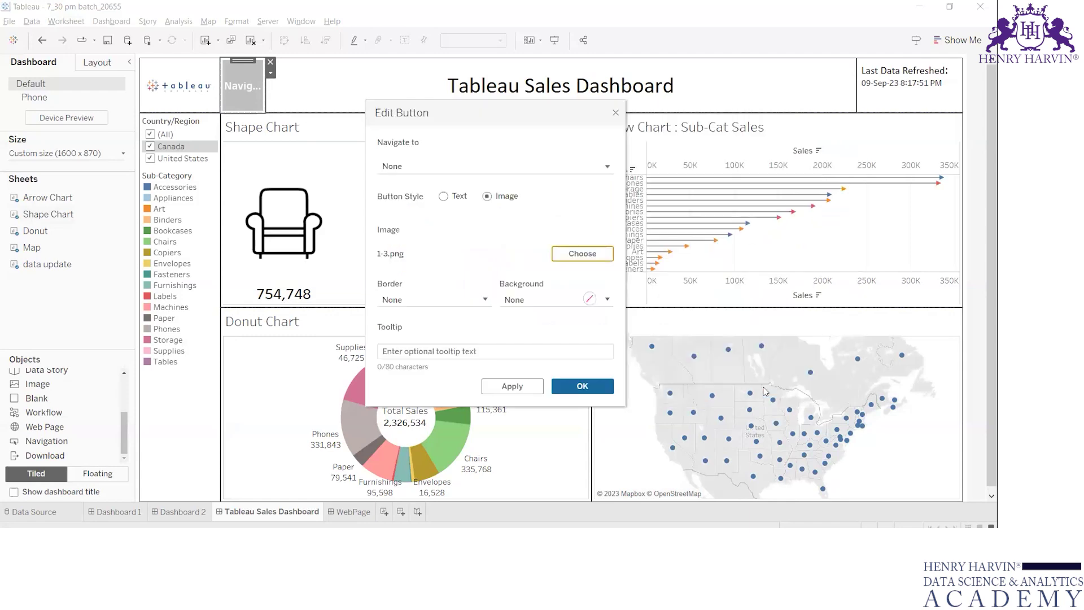
Set the image navigation button to lead to the WebPage dashboard and apply the button settings
{"action": "left_click", "coordinate": [479, 166]}
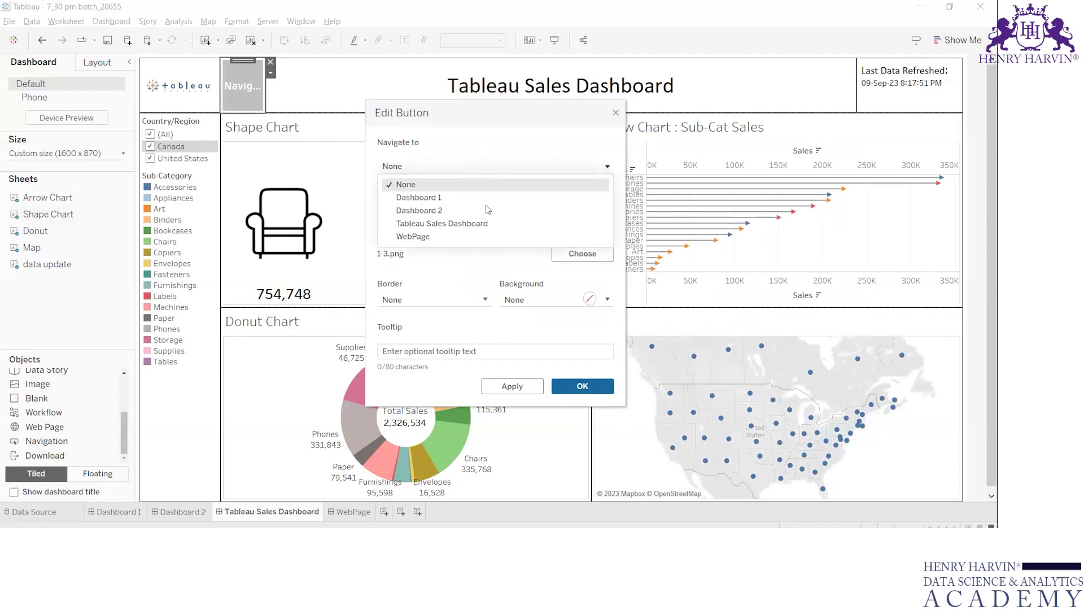
{"action": "left_click", "coordinate": [428, 237]}
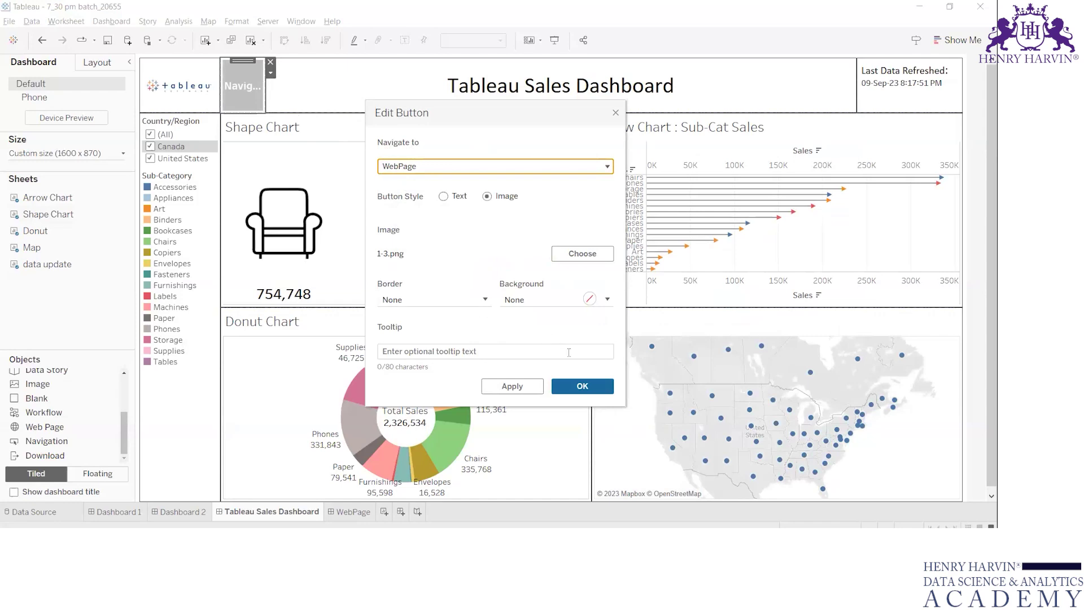
{"action": "left_click", "coordinate": [577, 387]}
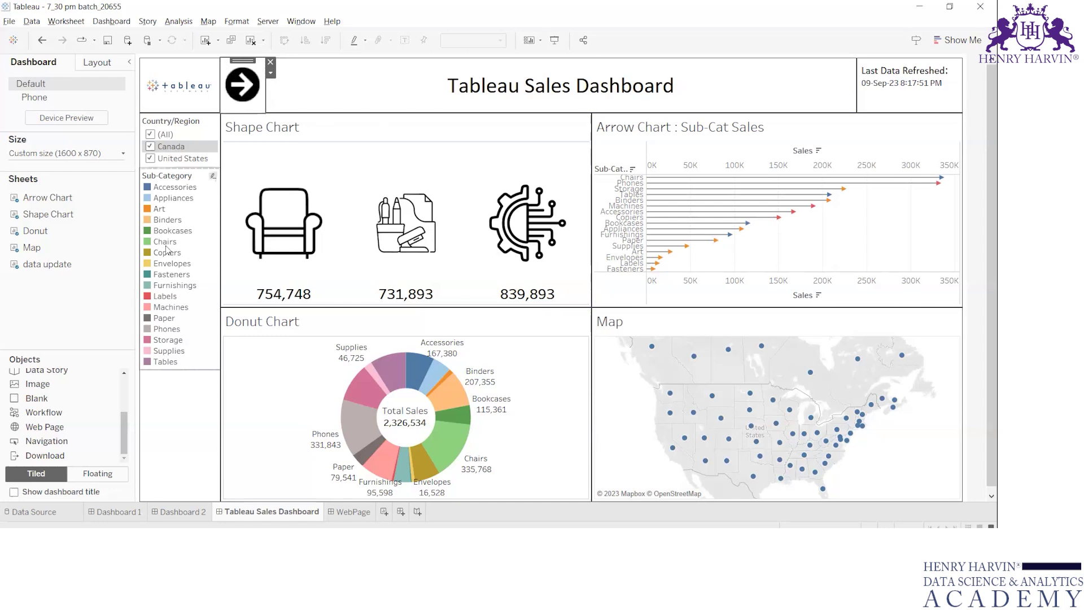
Test the arrow button in presentation mode by navigating to the WebPage dashboard, and return to editing there
{"action": "mouse_move", "coordinate": [598, 395]}
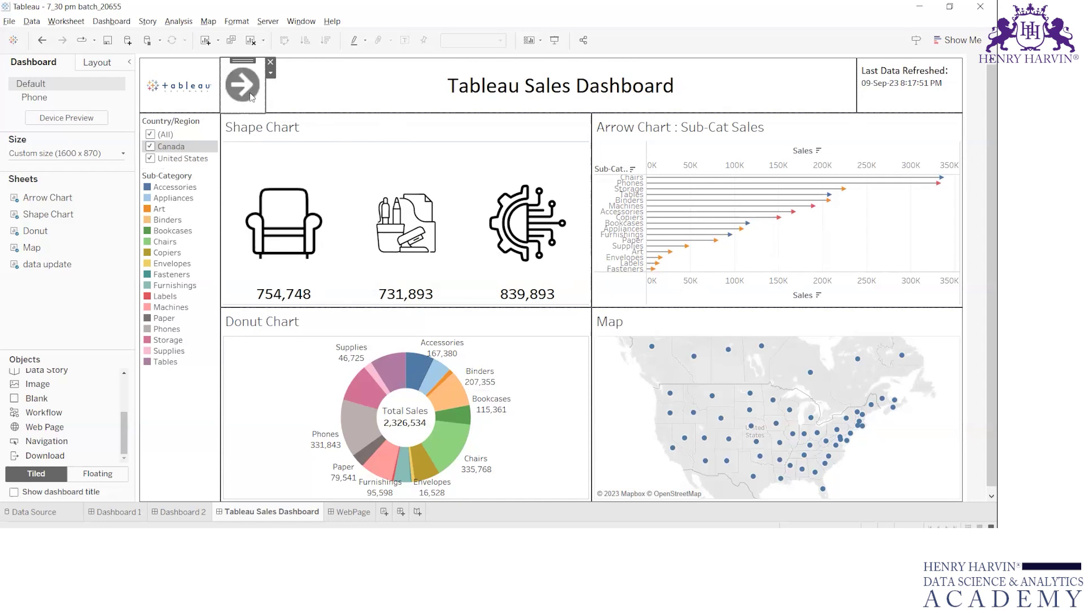
{"action": "key", "text": "alt"}
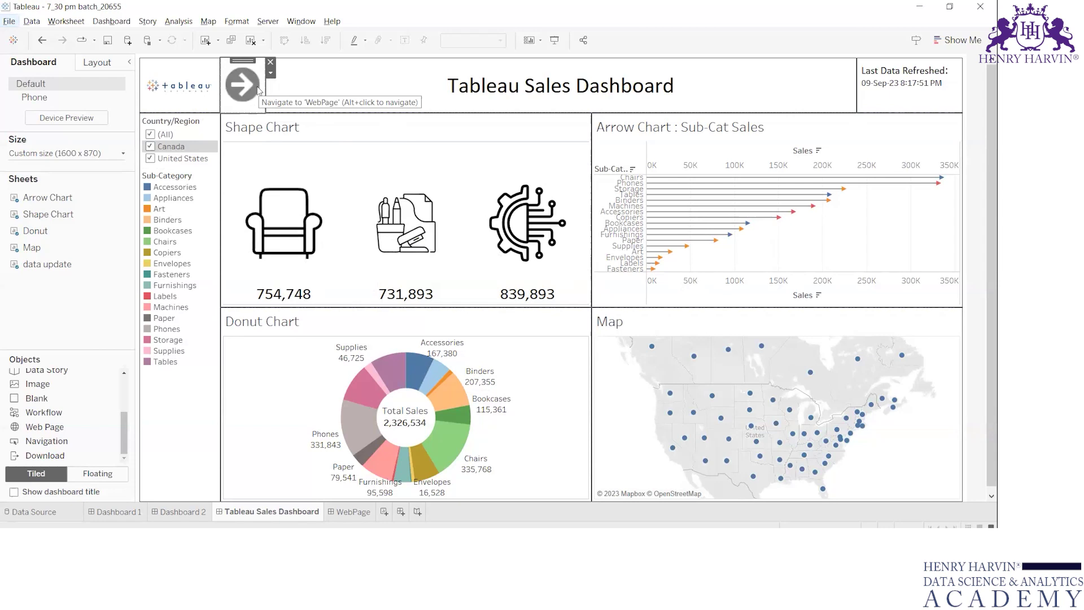
{"action": "key", "text": "F7"}
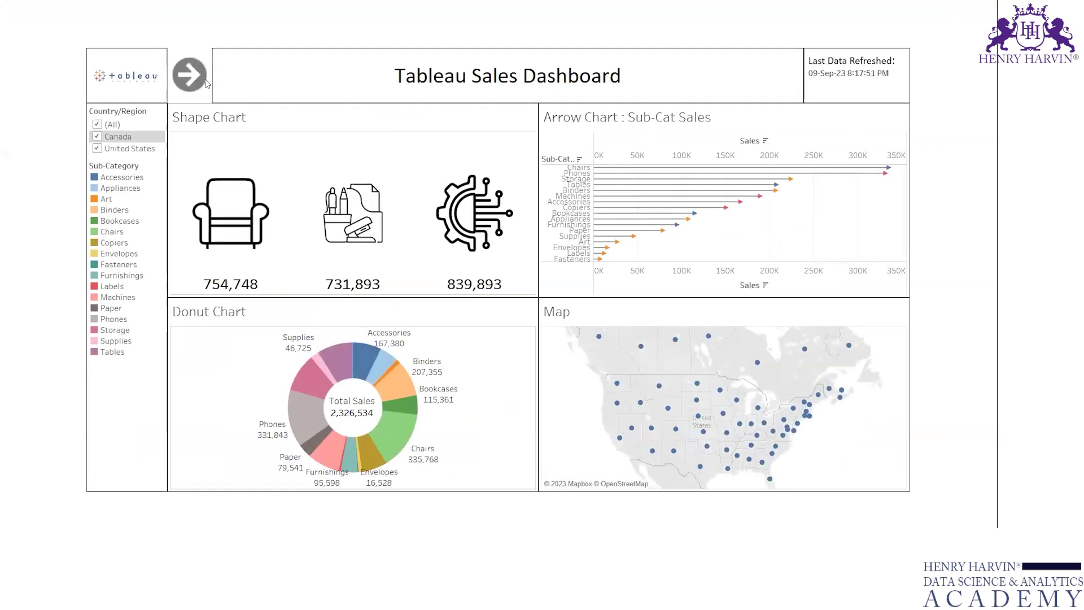
{"action": "left_click", "coordinate": [189, 78]}
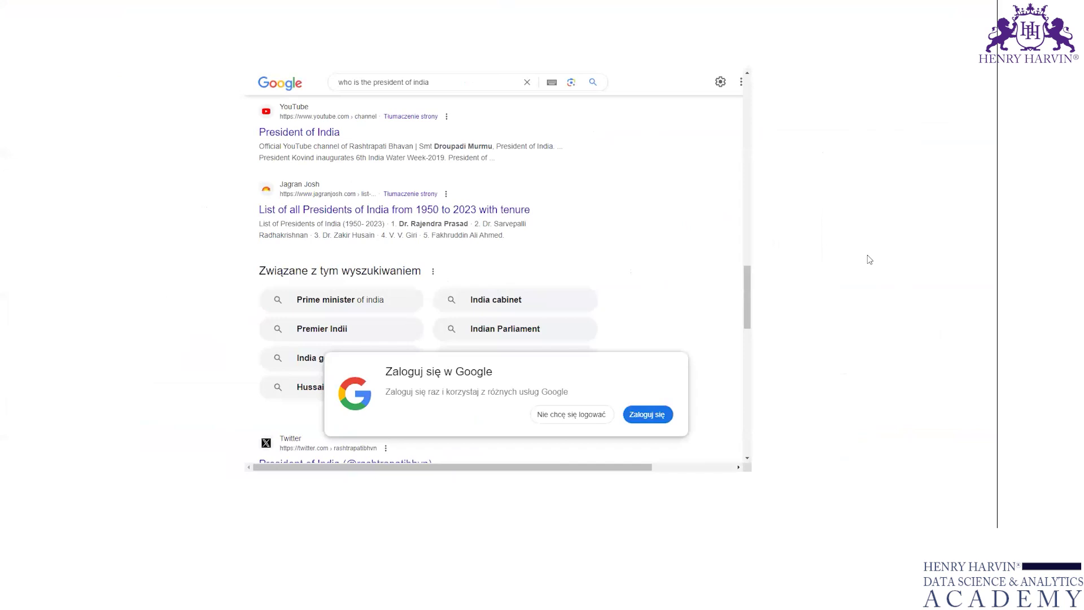
{"action": "key", "text": "Escape"}
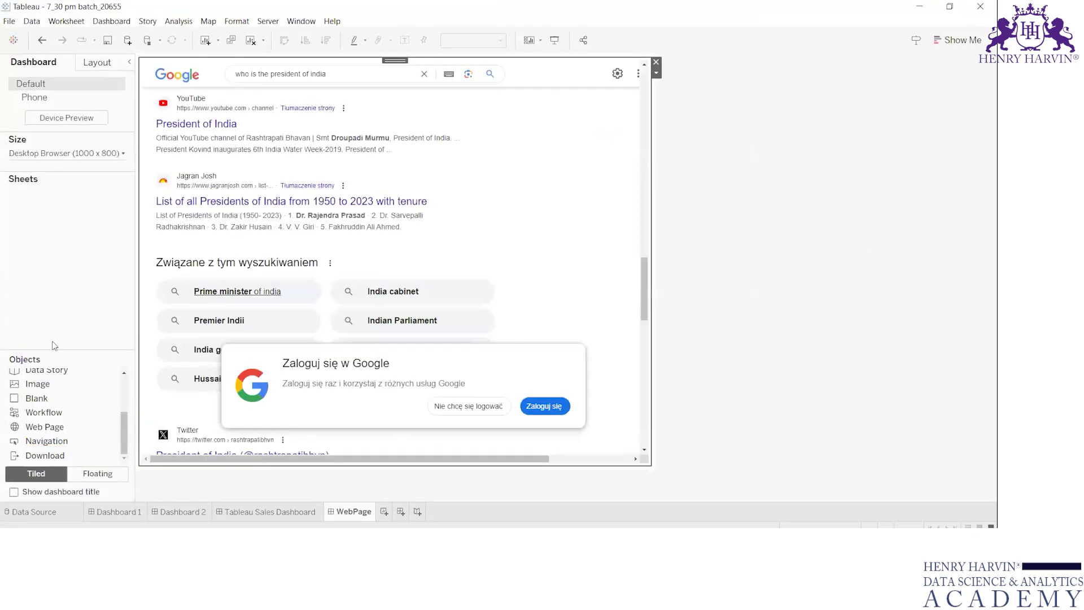
Add a Navigation object above the embedded web page with a Blank object beside it, and shrink it to a small corner button
{"action": "left_click_drag", "start_coordinate": [50, 443], "coordinate": [177, 56]}
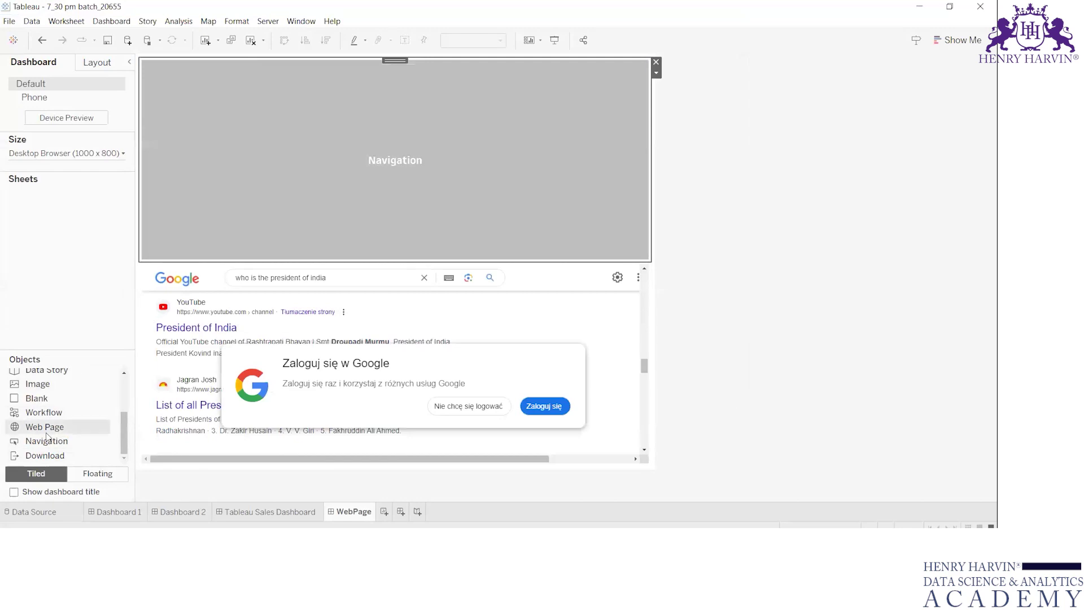
{"action": "left_click_drag", "start_coordinate": [41, 396], "coordinate": [395, 157]}
{"action": "left_click", "coordinate": [391, 160]}
{"action": "left_click_drag", "start_coordinate": [384, 262], "coordinate": [429, 83]}
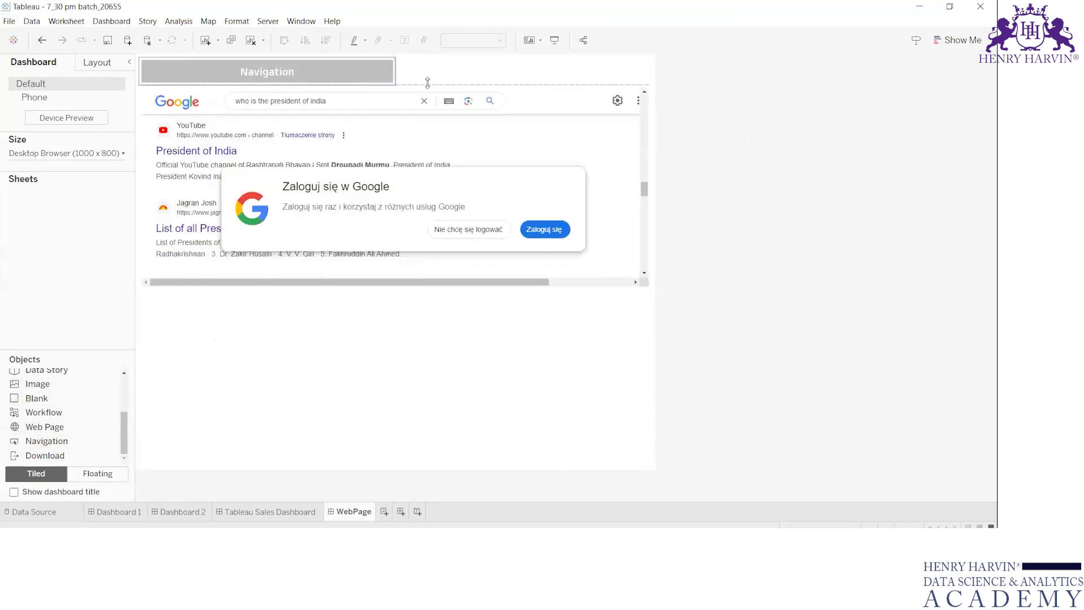
{"action": "left_click", "coordinate": [395, 72]}
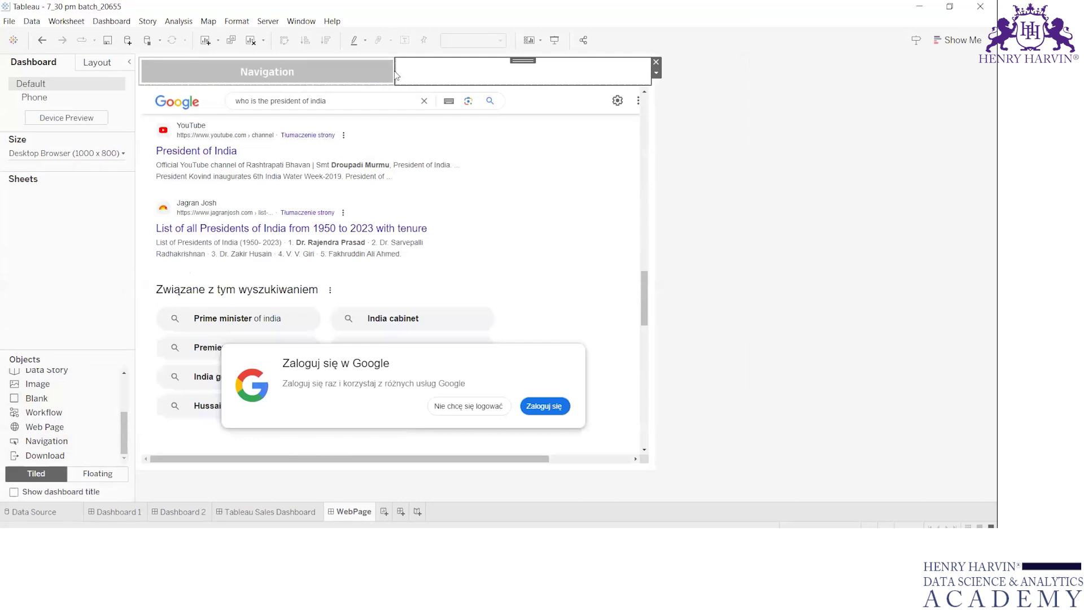
{"action": "left_click_drag", "start_coordinate": [395, 71], "coordinate": [169, 79]}
{"action": "left_click", "coordinate": [169, 79]}
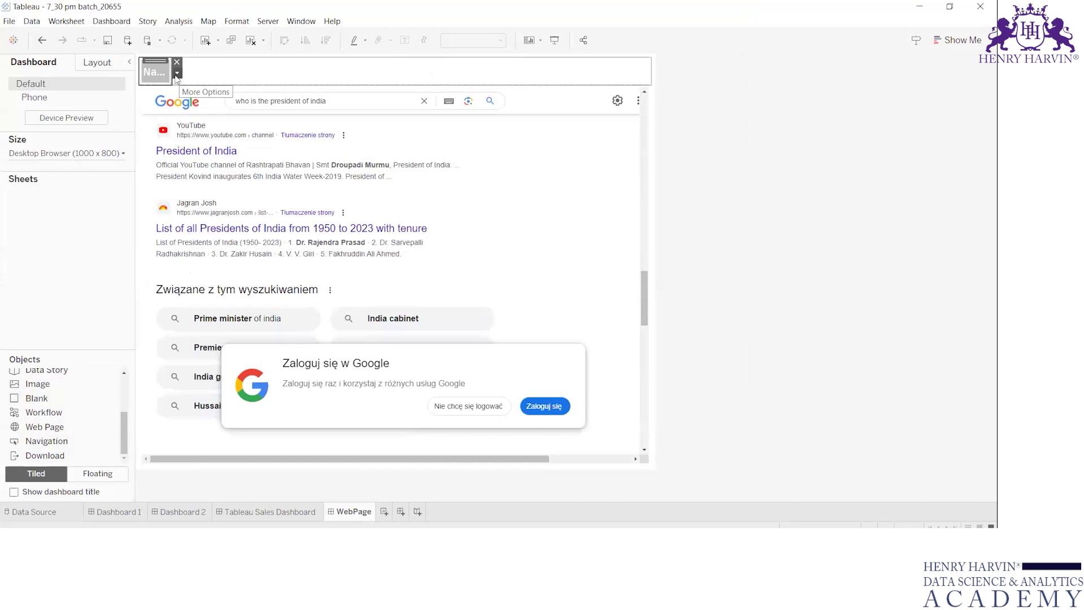
Change the WebPage dashboard's navigation button to image style, using the arrow picture 1-7 from the Arrows folder
{"action": "double_click", "coordinate": [177, 75]}
{"action": "key", "text": "Escape"}
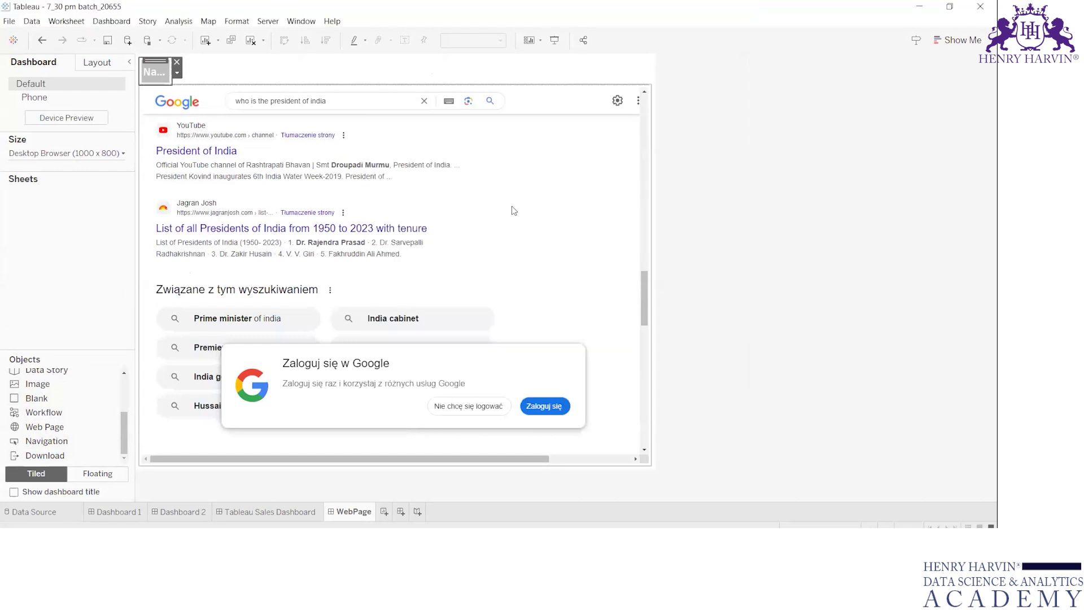
{"action": "left_click", "coordinate": [510, 198]}
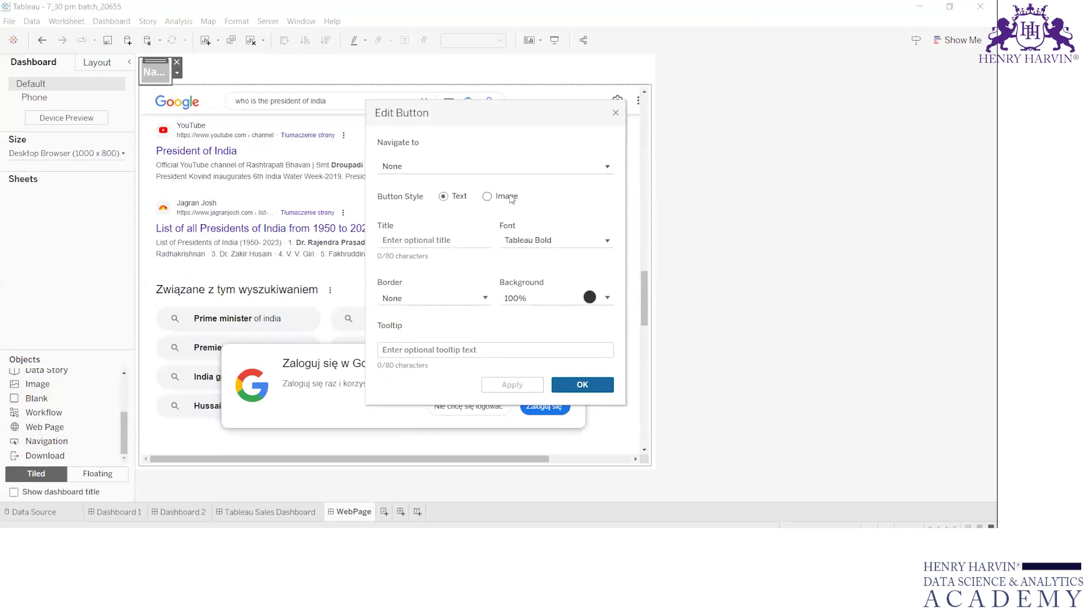
{"action": "left_click", "coordinate": [587, 251]}
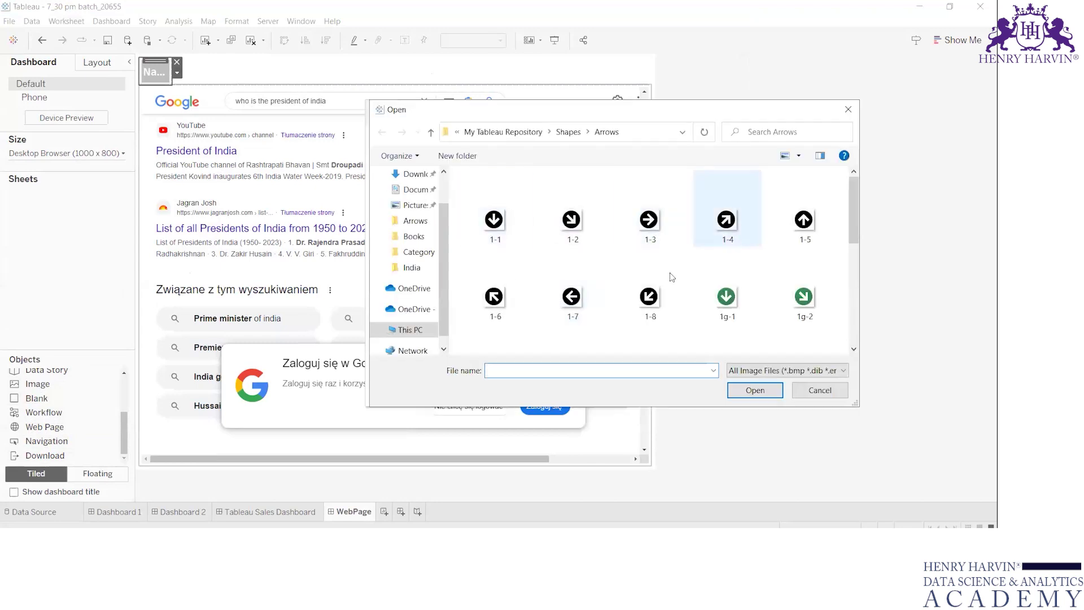
{"action": "left_click", "coordinate": [579, 293]}
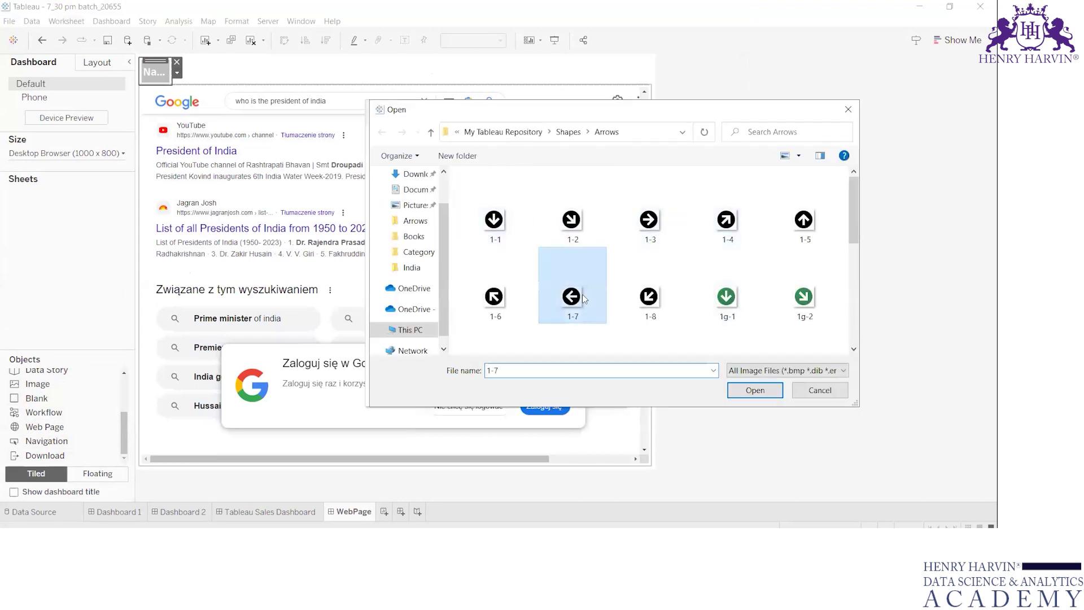
{"action": "left_click", "coordinate": [754, 390]}
Set the back-arrow button to lead to the Tableau Sales Dashboard and apply the button settings
{"action": "left_click", "coordinate": [489, 165]}
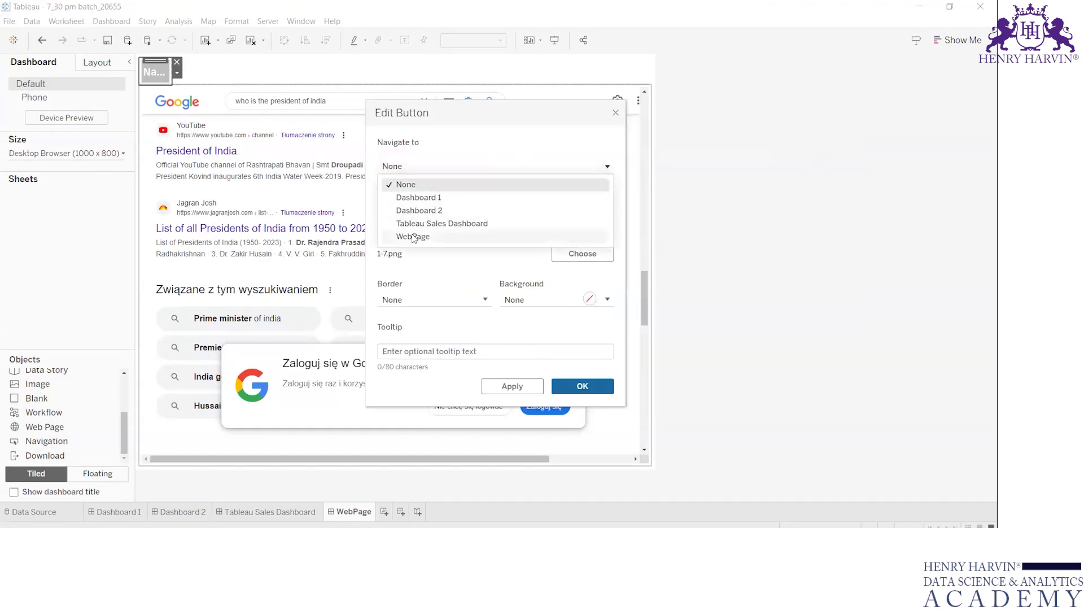
{"action": "left_click", "coordinate": [438, 225]}
{"action": "left_click", "coordinate": [562, 385]}
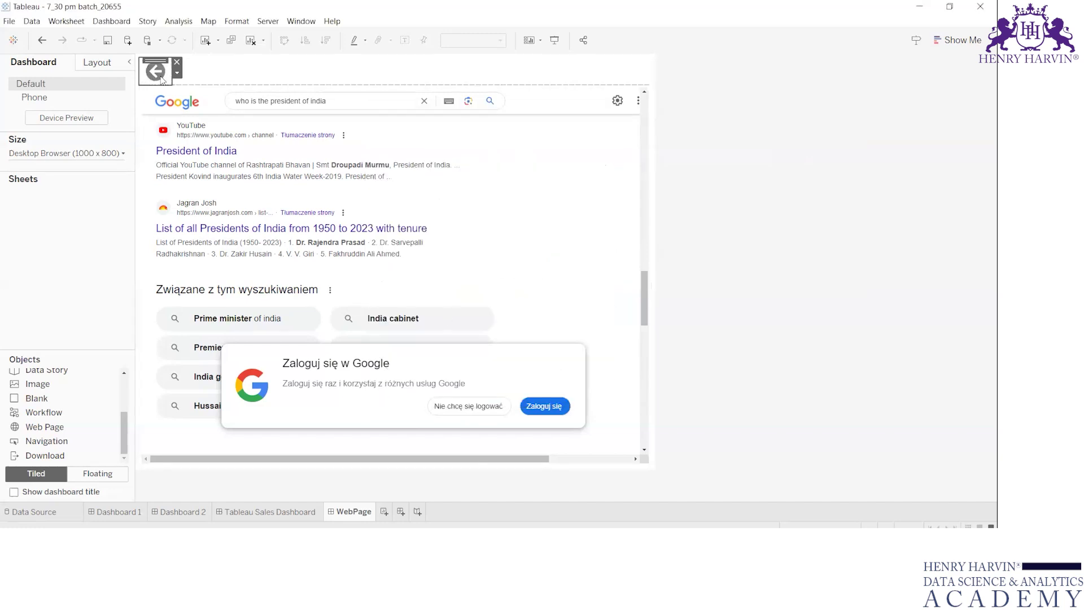
Test both arrow buttons in presentation mode by moving back and forth between WebPage and the Tableau Sales Dashboard
{"action": "key", "text": "F7"}
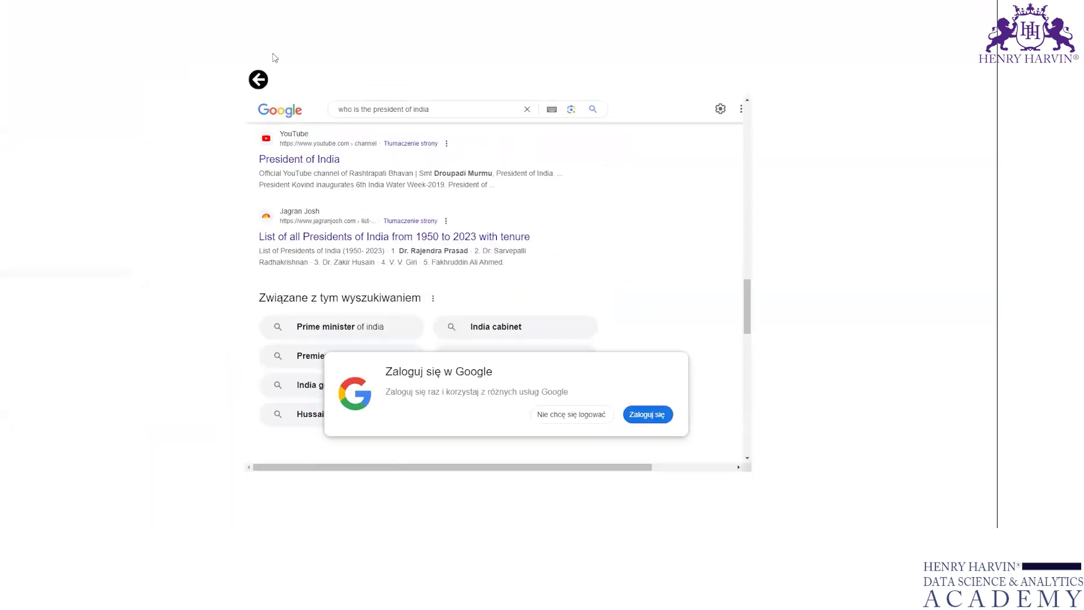
{"action": "left_click", "coordinate": [265, 81]}
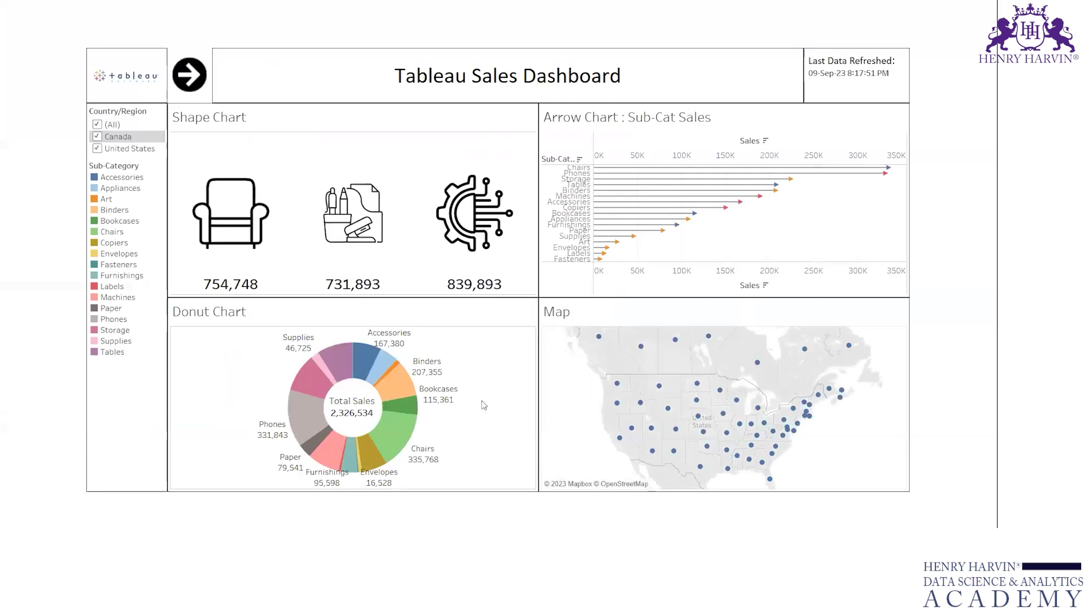
{"action": "left_click", "coordinate": [189, 72]}
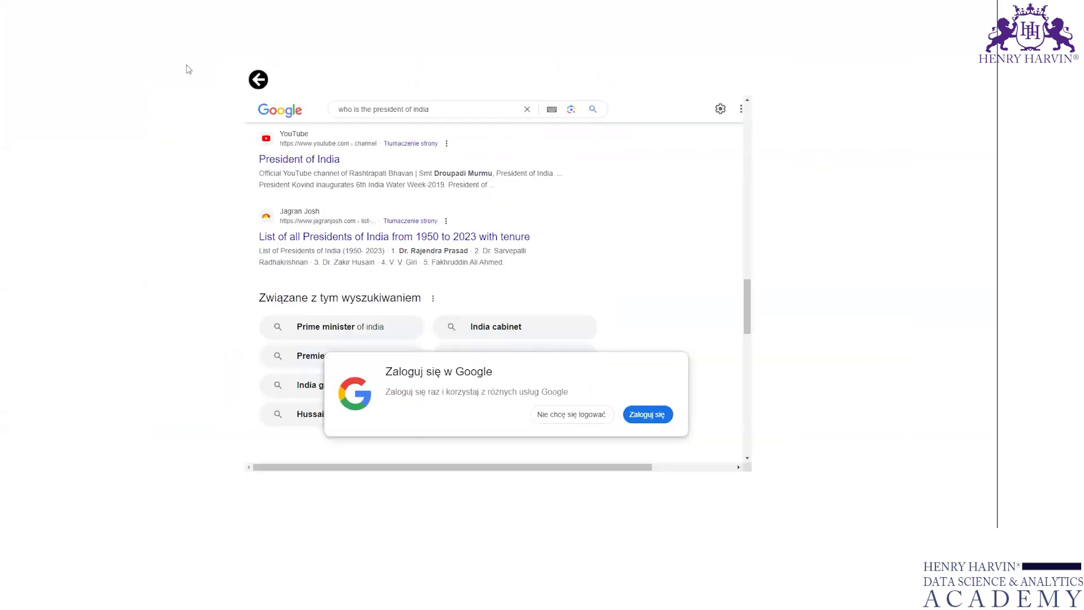
{"action": "left_click", "coordinate": [259, 80]}
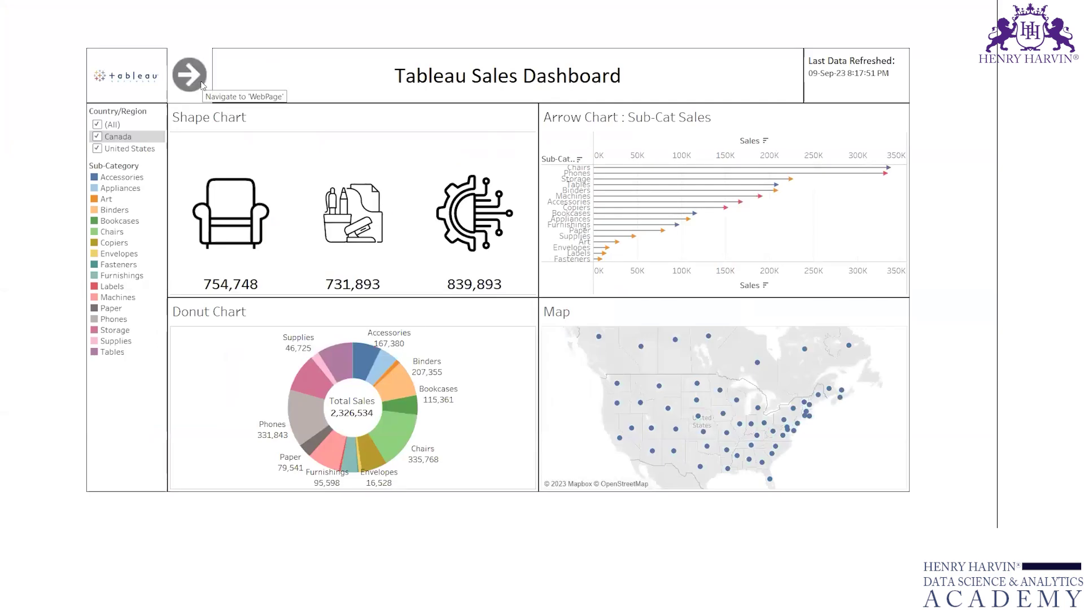
{"action": "key", "text": "Escape"}
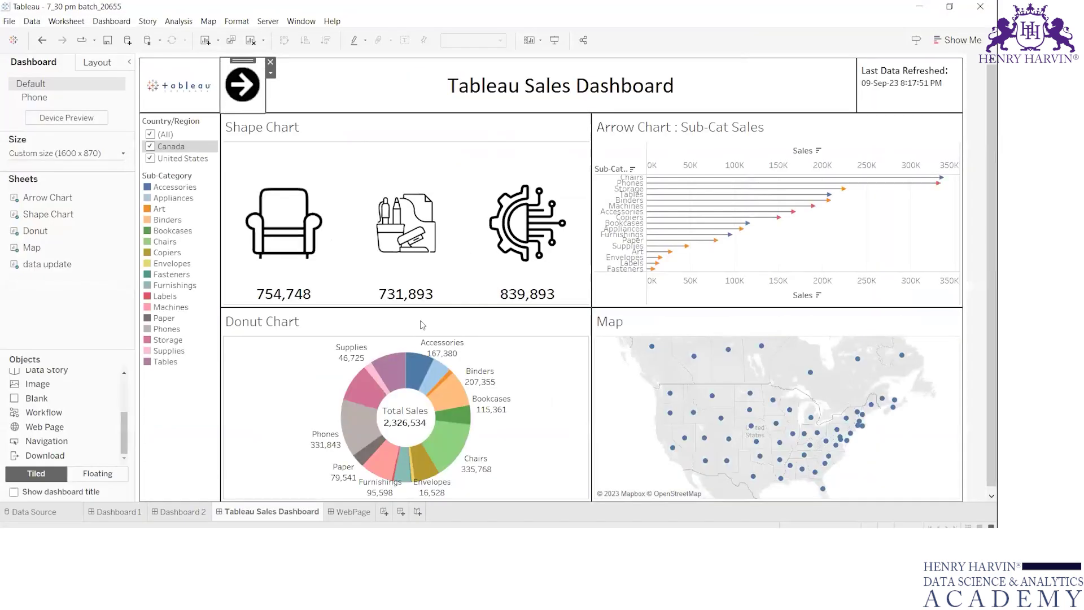
Give the sales dashboard's arrow button the tooltip "Click to visit WebPage Dashboard"
{"action": "double_click", "coordinate": [265, 77]}
{"action": "left_click", "coordinate": [404, 350]}
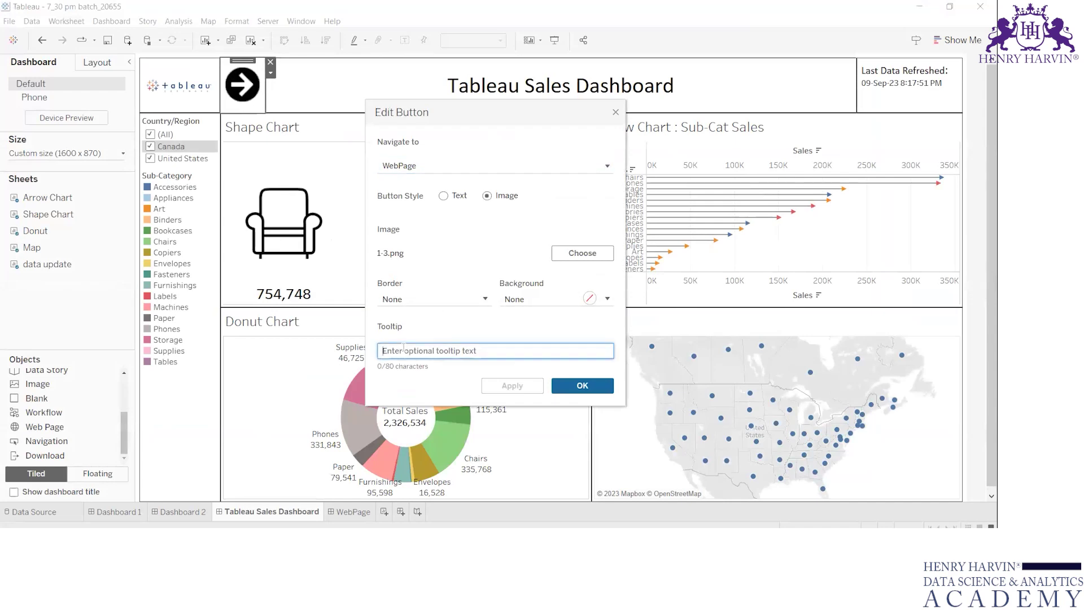
{"action": "type", "text": "CLick"}
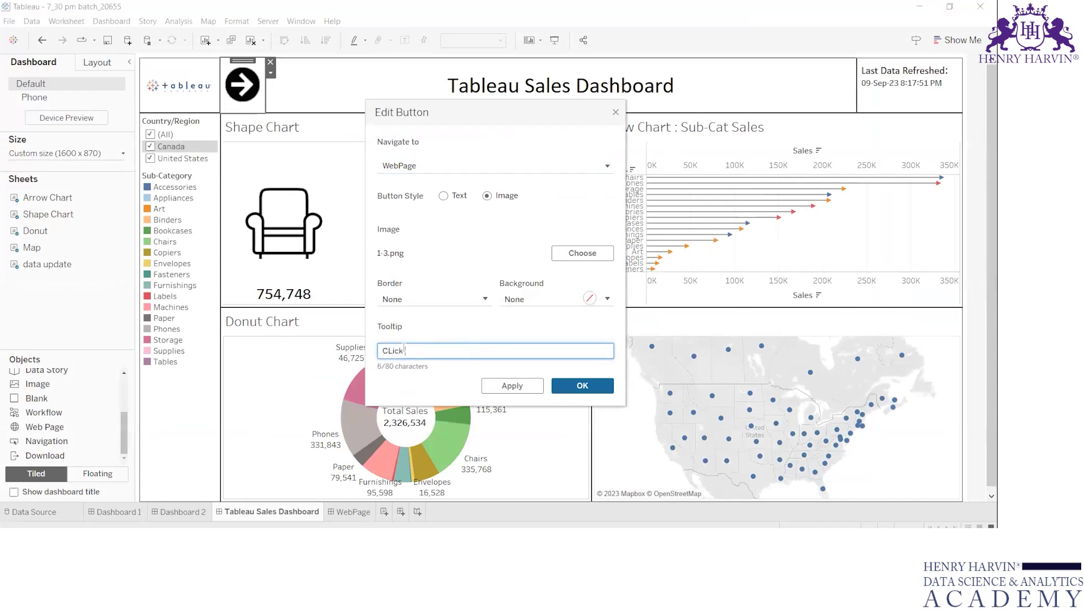
{"action": "key", "text": "BackSpace"}
{"action": "type", "text": "lick to visit WebPage Dashboard"}
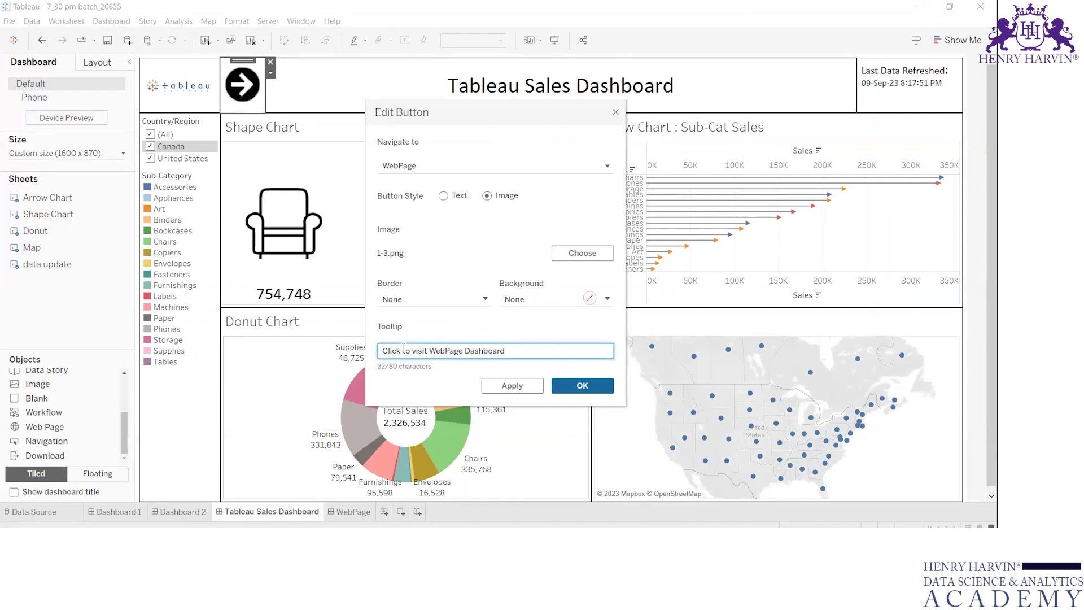
{"action": "left_click", "coordinate": [582, 385]}
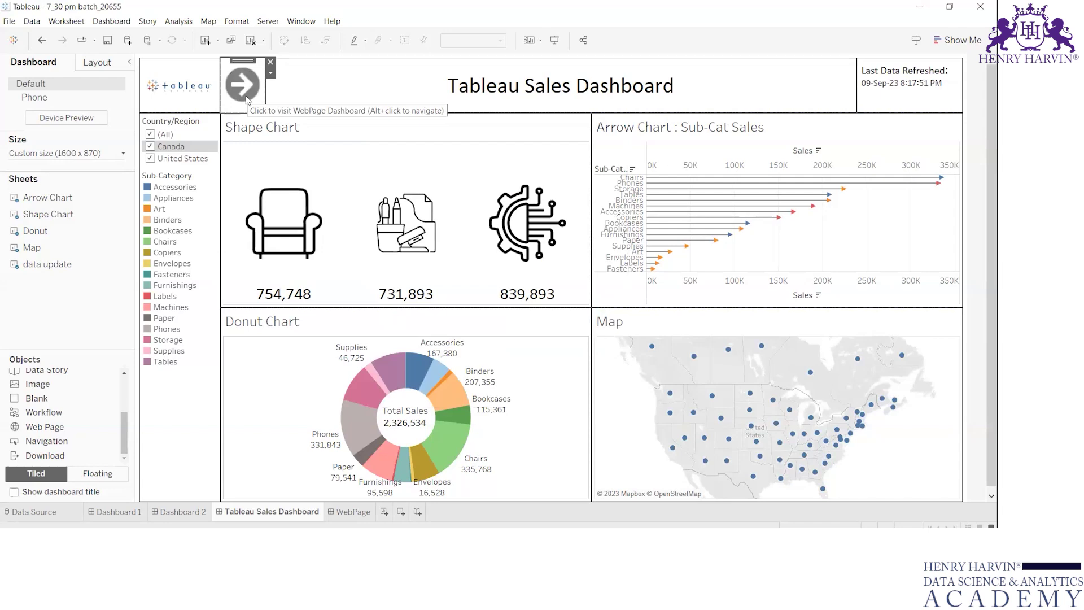
Present the Tableau Sales Dashboard again, follow the arrow button to WebPage and back, and leave presentation mode
{"action": "key", "text": "F7"}
{"action": "left_click", "coordinate": [183, 79]}
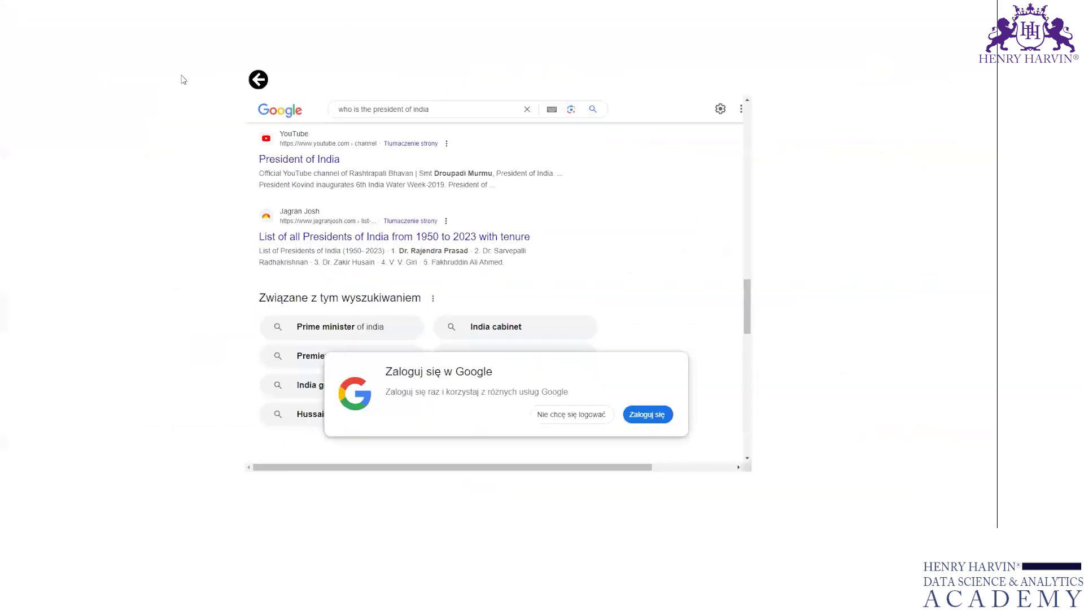
{"action": "left_click", "coordinate": [258, 79]}
{"action": "key", "text": "Escape"}
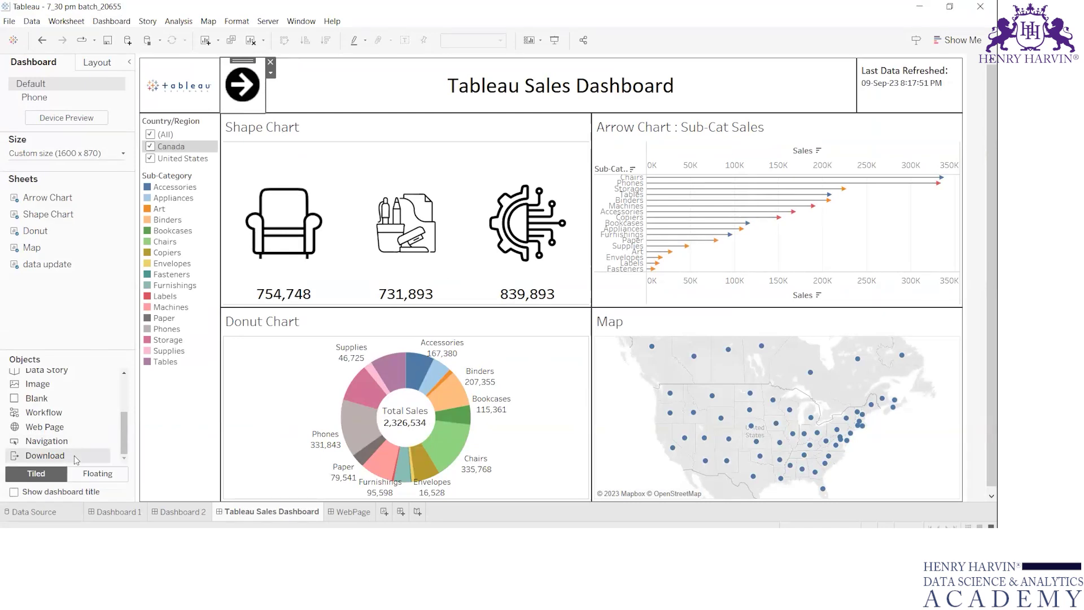
{"action": "left_click_drag", "start_coordinate": [73, 455], "coordinate": [192, 419]}
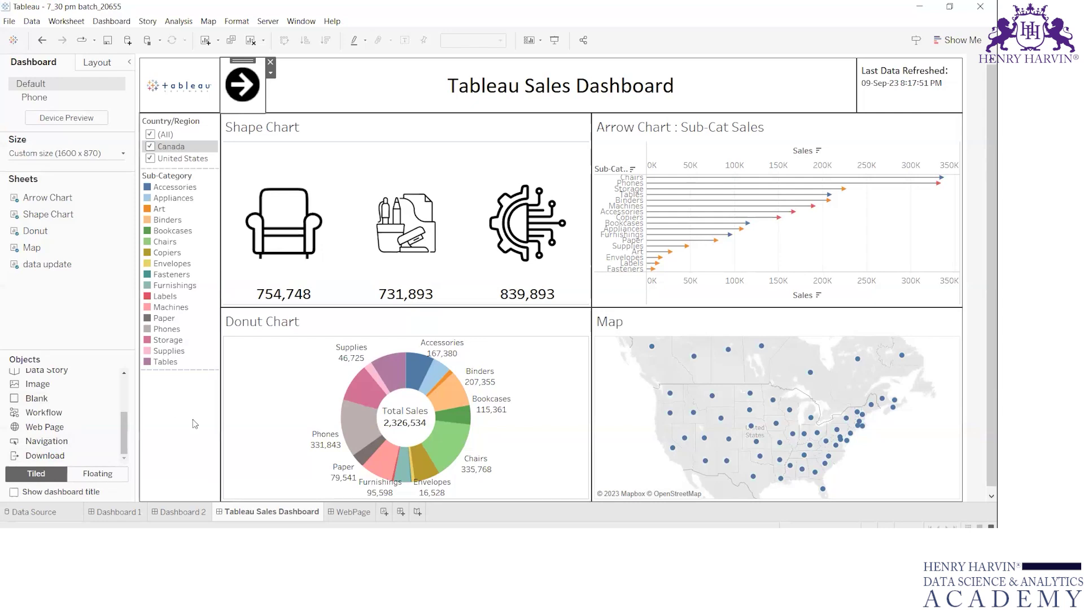
{"action": "left_click", "coordinate": [192, 419]}
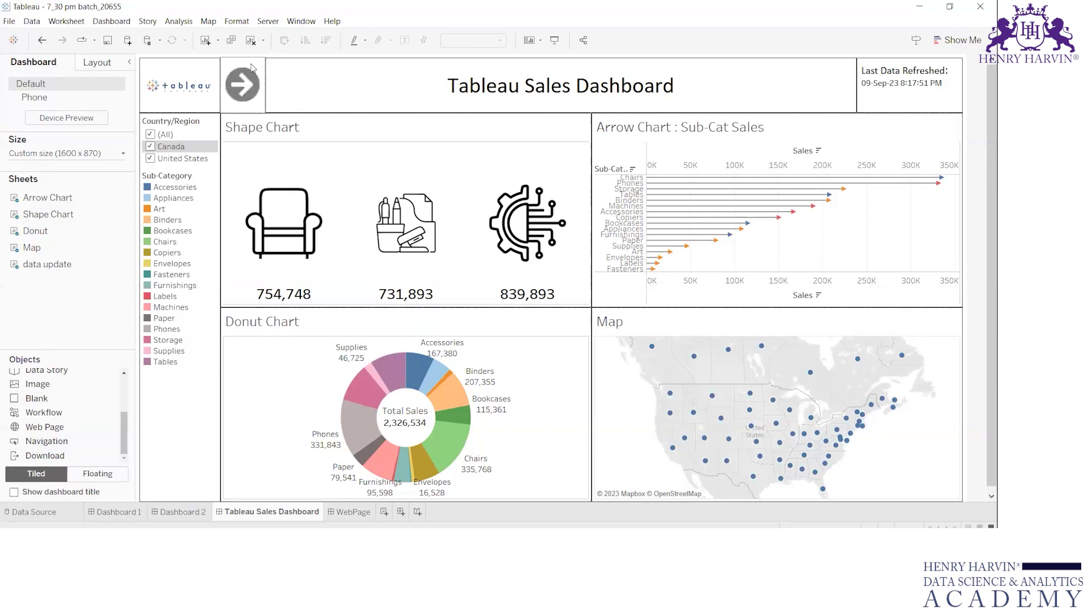
{"action": "left_click", "coordinate": [10, 22]}
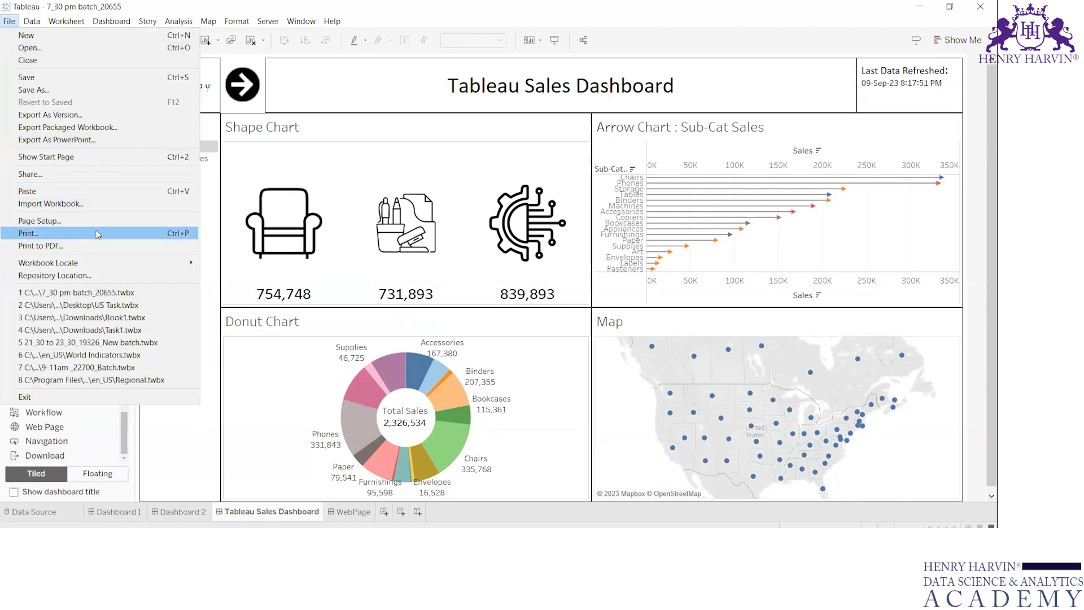
{"action": "key", "text": "Escape"}
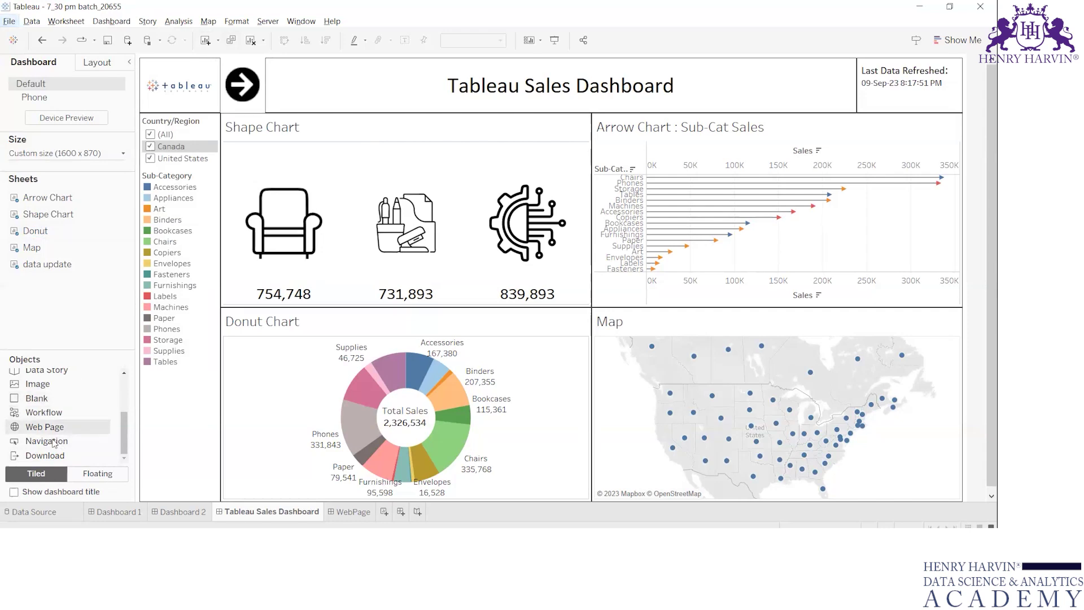
Add a Download object between the arrow button and the dashboard title, and narrow it to just fit its Download PDF label
{"action": "left_click_drag", "start_coordinate": [54, 457], "coordinate": [269, 99]}
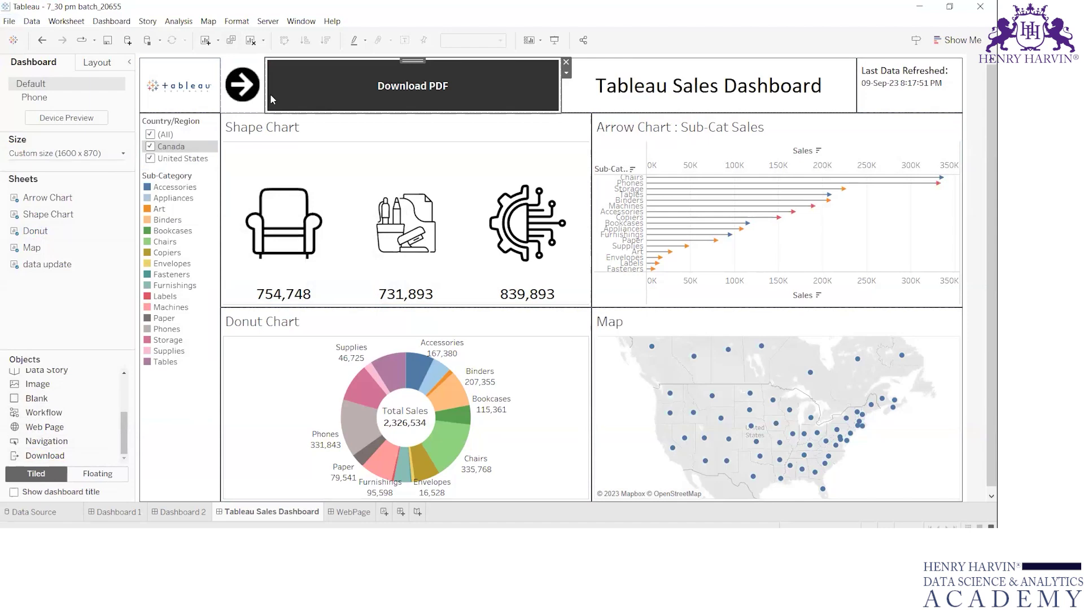
{"action": "left_click_drag", "start_coordinate": [561, 100], "coordinate": [331, 104]}
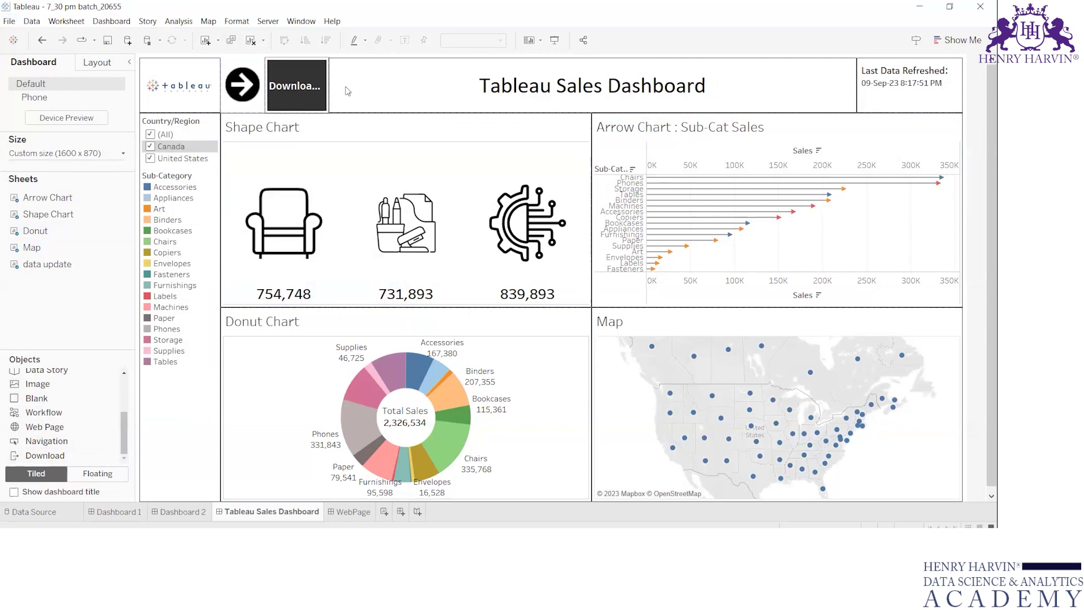
{"action": "left_click_drag", "start_coordinate": [328, 90], "coordinate": [356, 91]}
{"action": "left_click", "coordinate": [308, 95]}
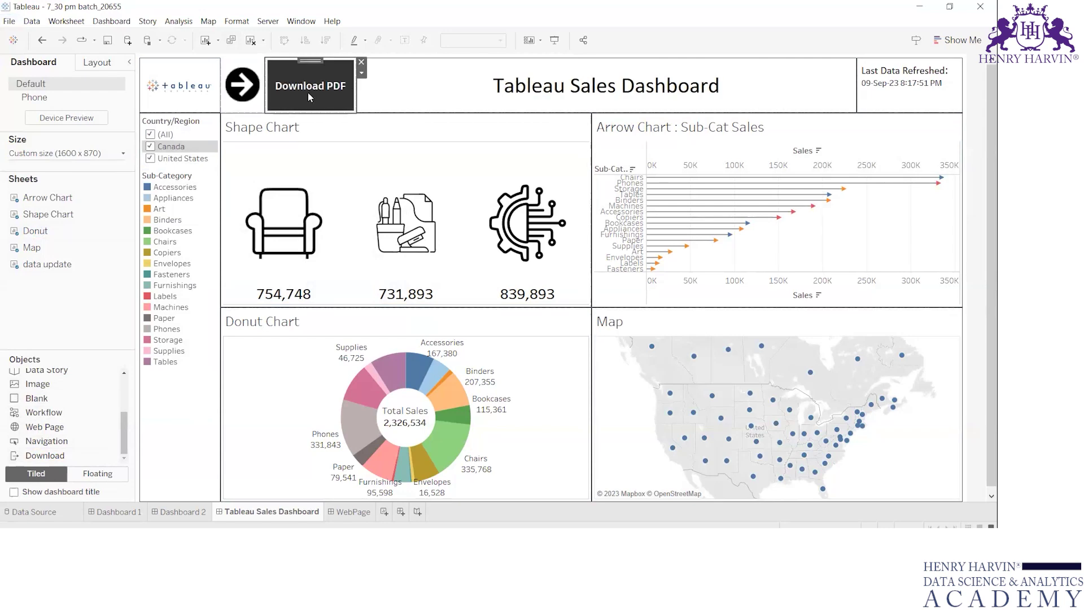
Examine the Download button's settings and its available export formats, leaving the export format at PDF
{"action": "double_click", "coordinate": [307, 93]}
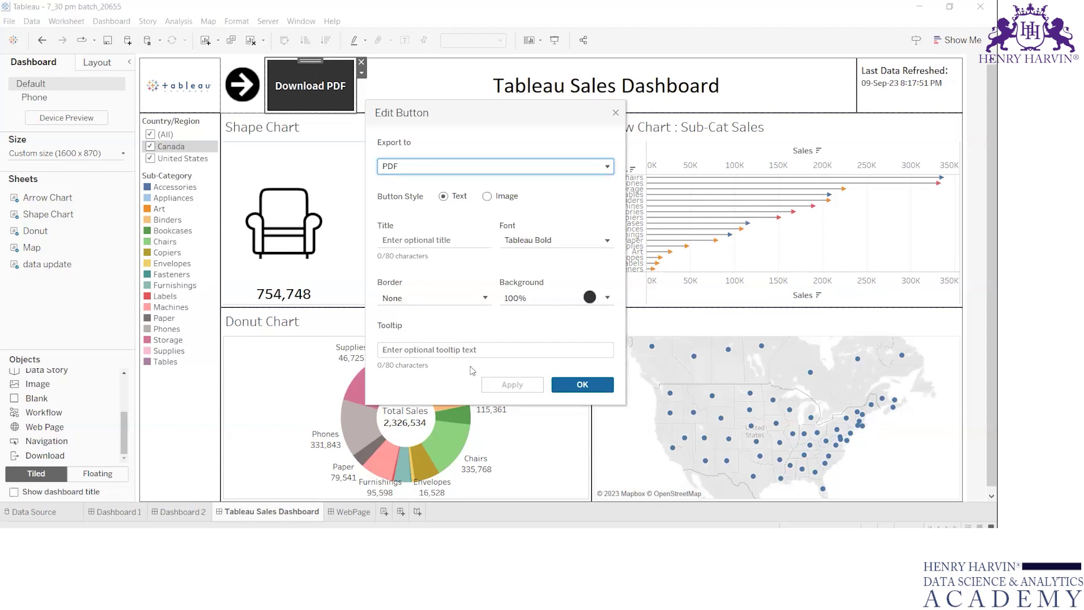
{"action": "left_click", "coordinate": [583, 384]}
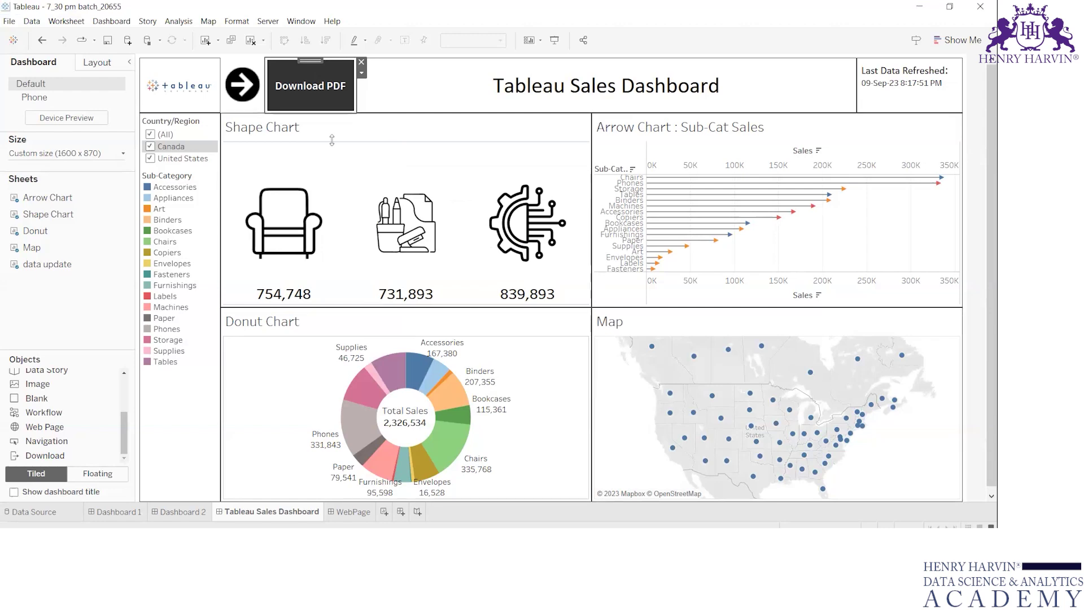
{"action": "double_click", "coordinate": [326, 89]}
{"action": "left_click", "coordinate": [481, 167]}
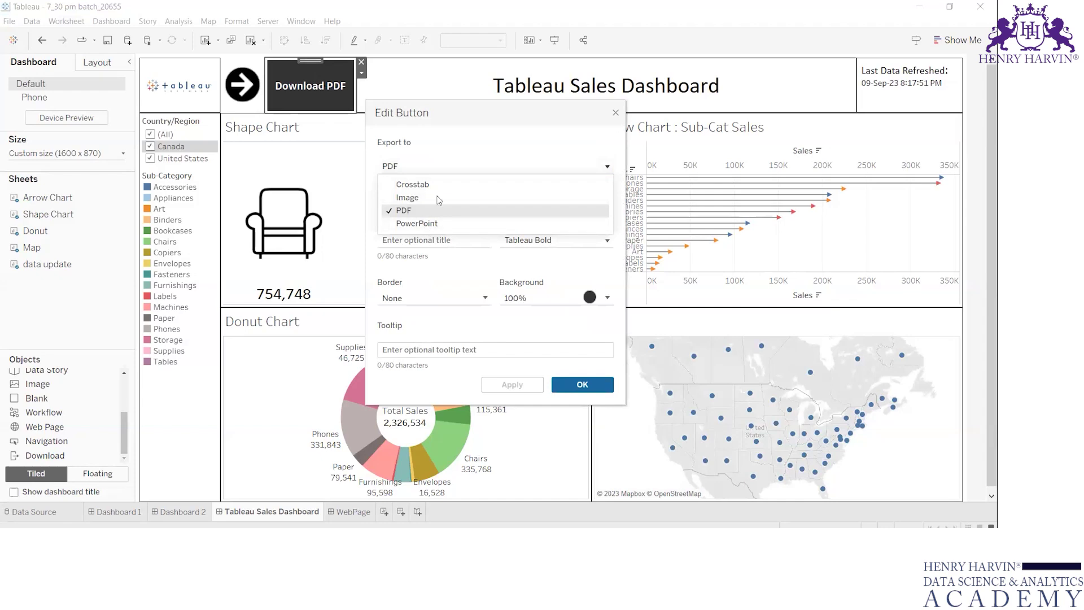
{"action": "left_click", "coordinate": [501, 133]}
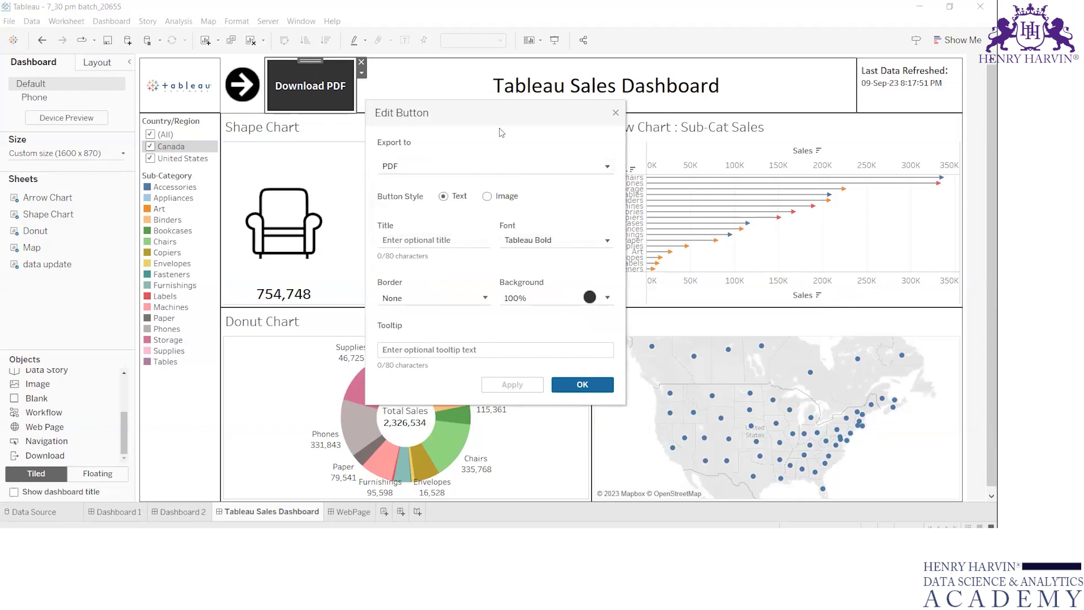
{"action": "key", "text": "Escape"}
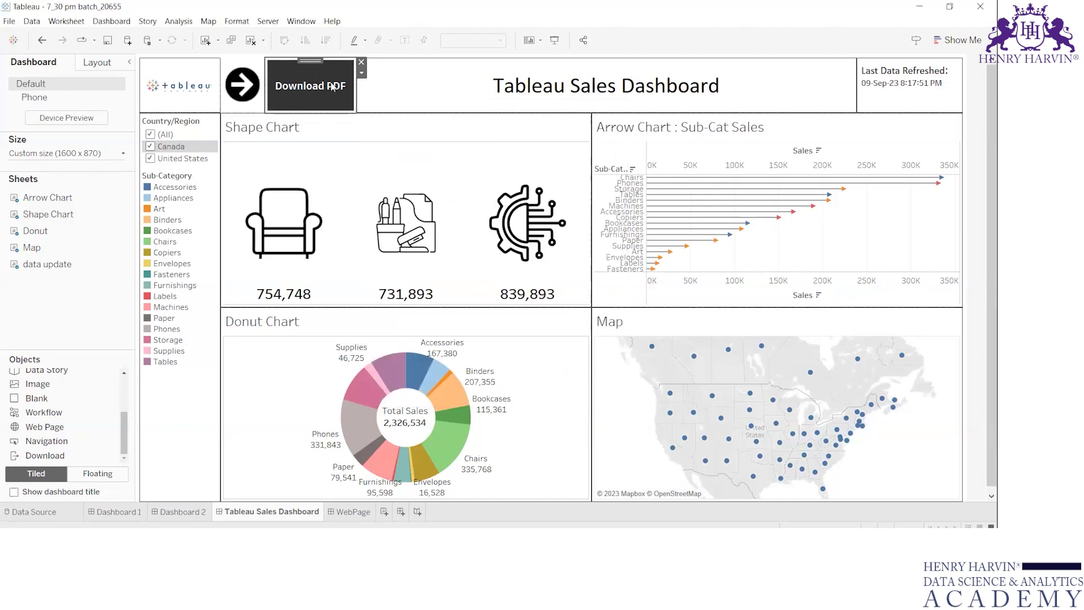
Reopen and dismiss the Download button's settings, and delete the button from the dashboard
{"action": "double_click", "coordinate": [333, 86]}
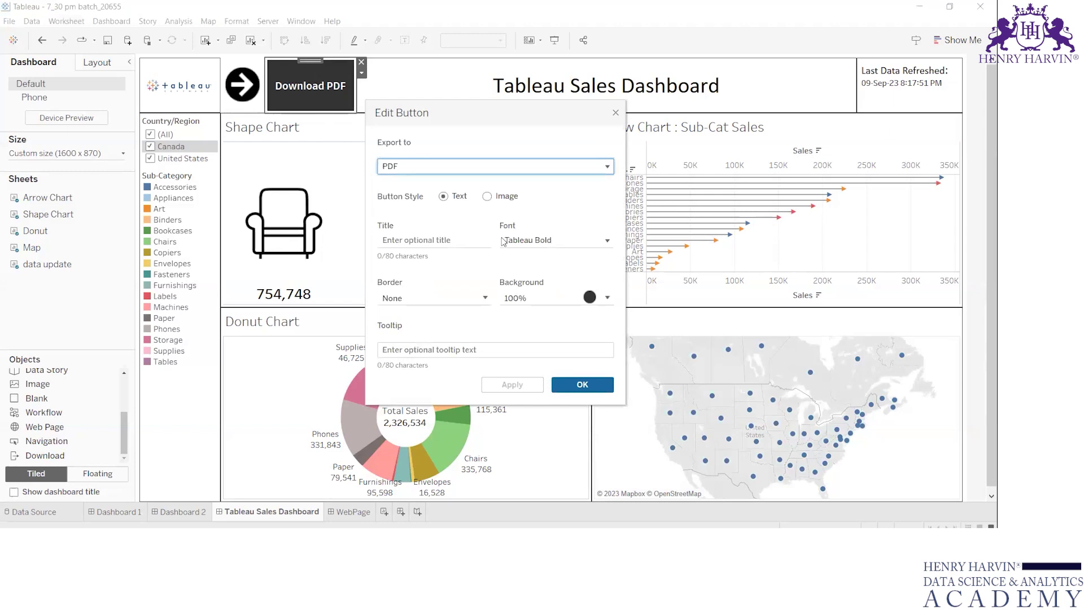
{"action": "key", "text": "Escape"}
{"action": "key", "text": "Delete"}
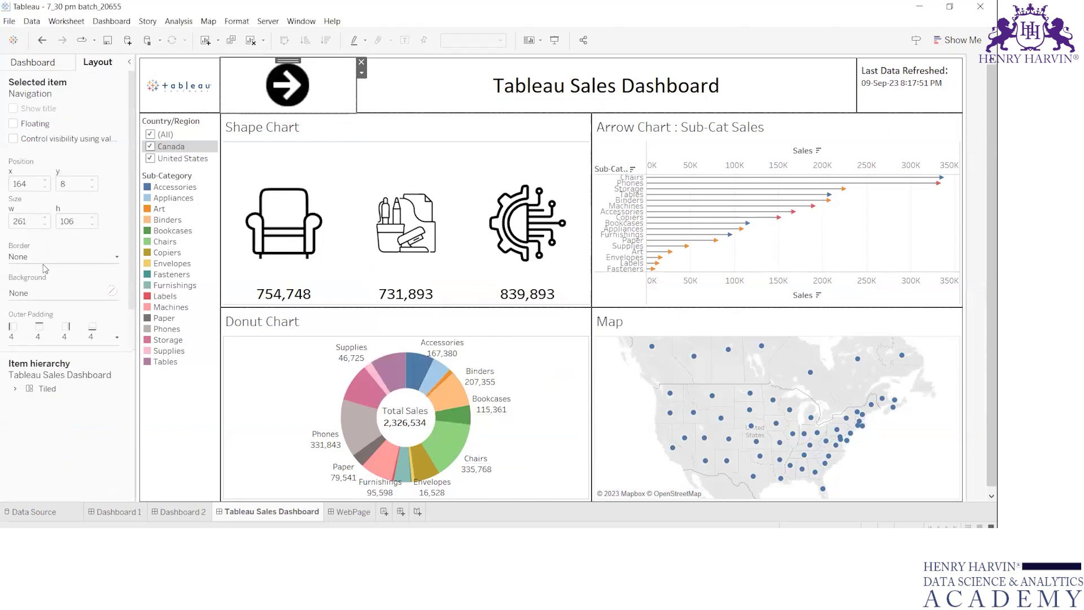
{"action": "left_click", "coordinate": [44, 258]}
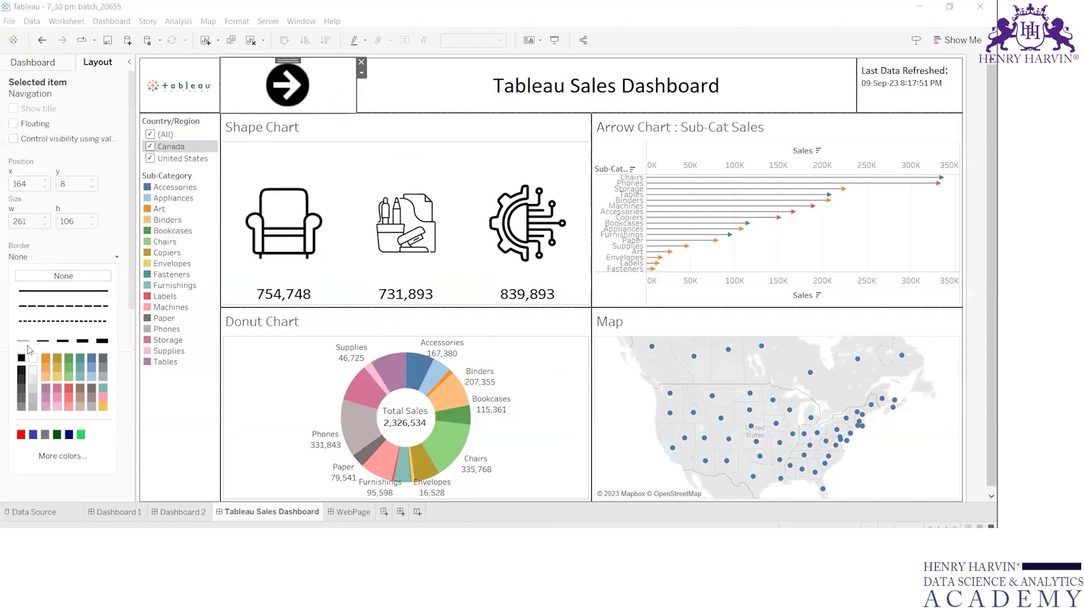
{"action": "left_click", "coordinate": [61, 64]}
{"action": "left_click", "coordinate": [435, 94]}
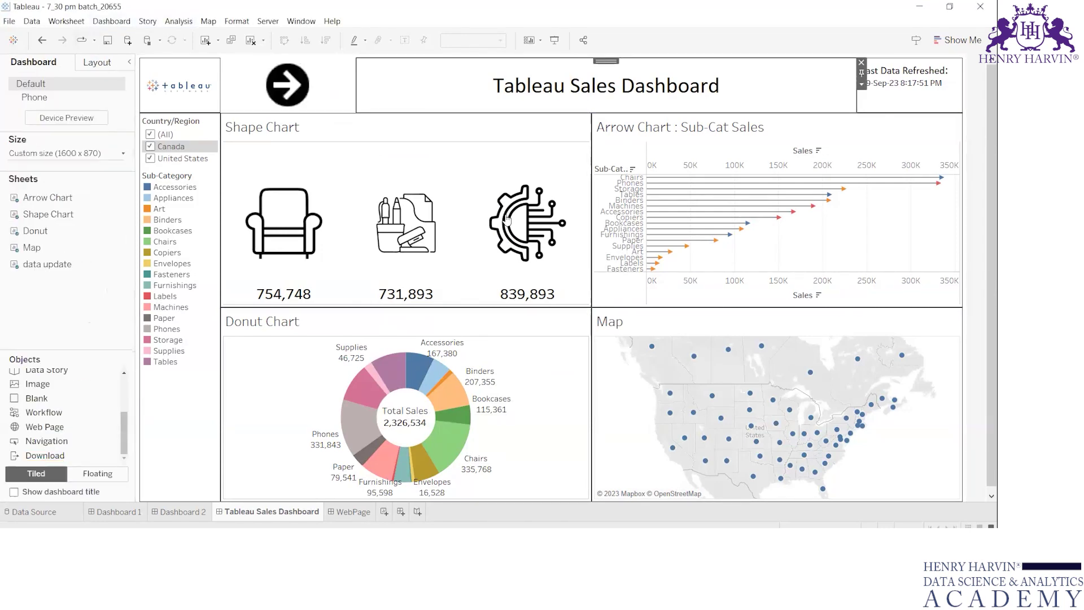
Make the arrow navigation button floating and place it beside the Donut Chart title
{"action": "left_click", "coordinate": [344, 96]}
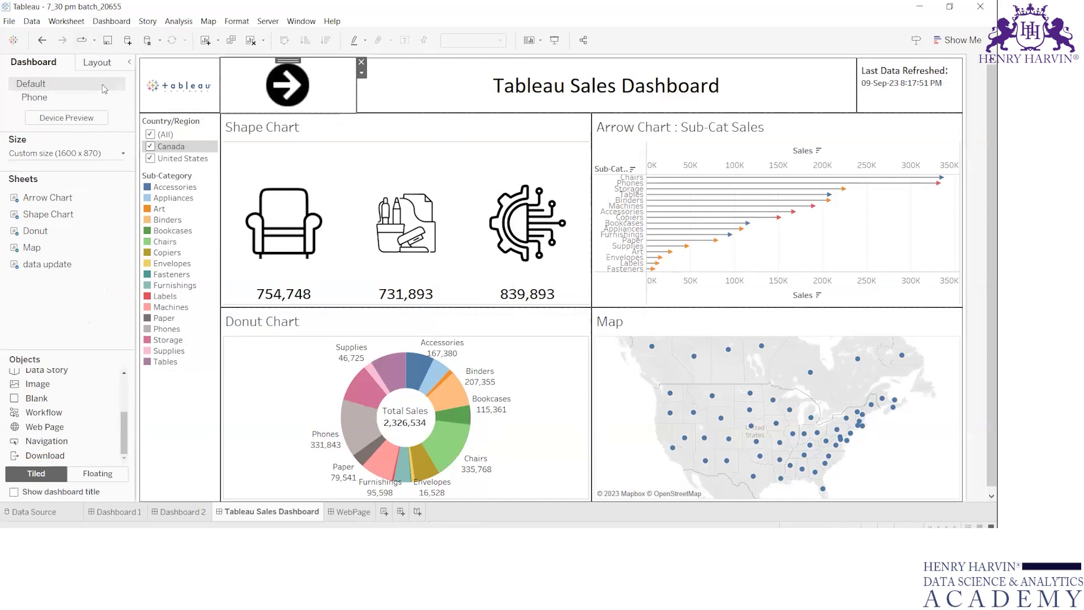
{"action": "left_click", "coordinate": [99, 62]}
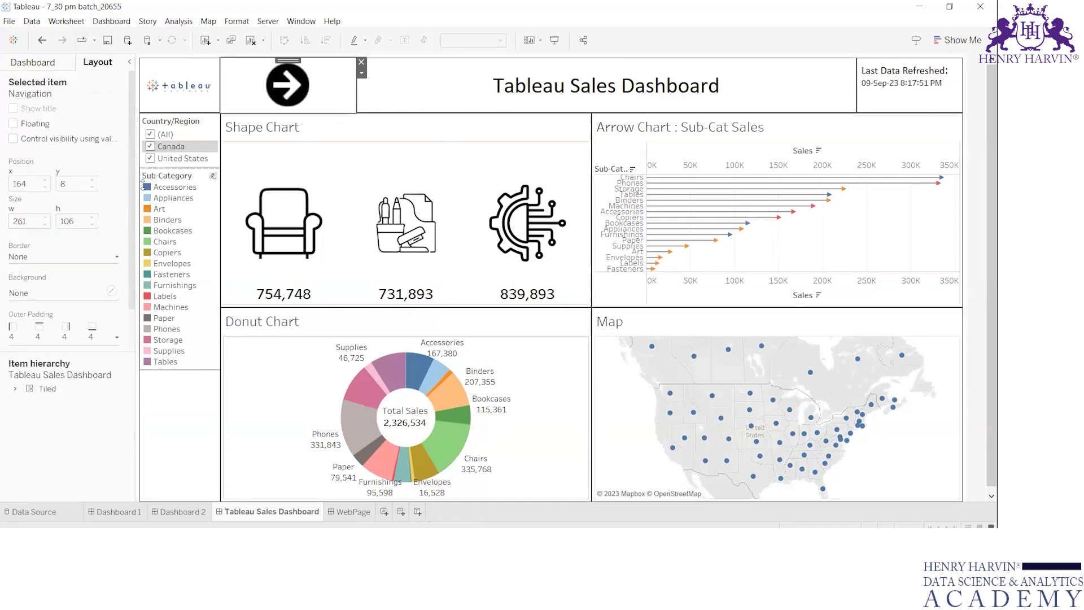
{"action": "left_click", "coordinate": [390, 127]}
{"action": "left_click", "coordinate": [309, 85]}
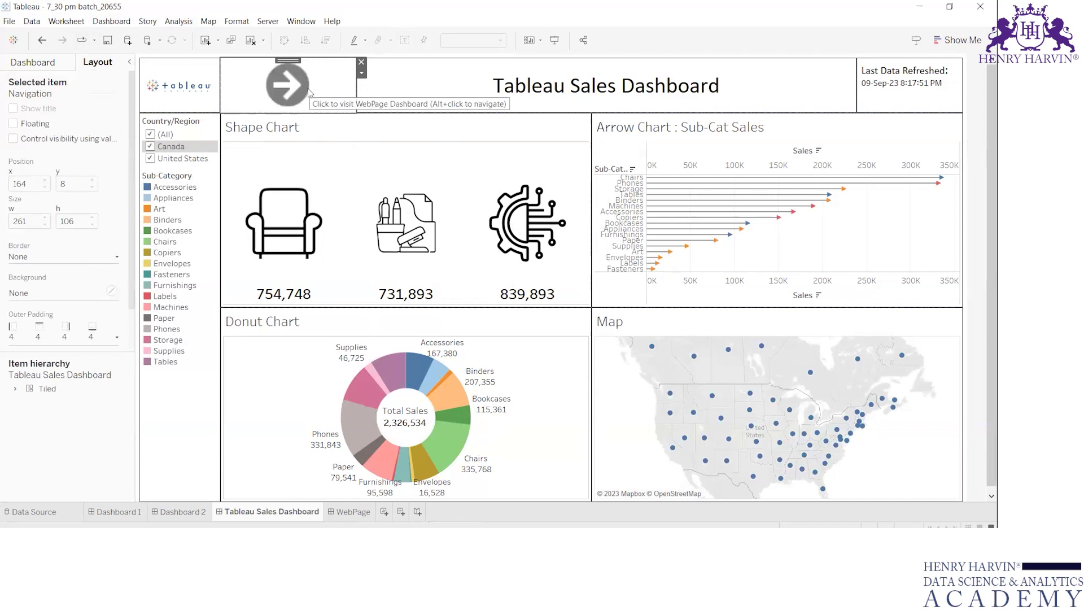
{"action": "mouse_move", "coordinate": [393, 418]}
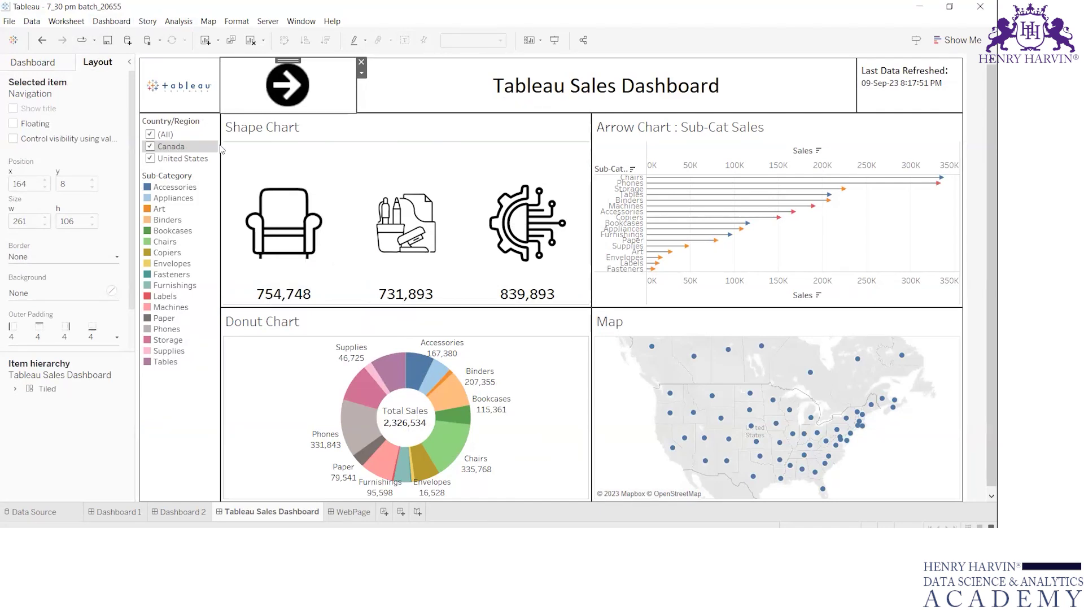
{"action": "left_click", "coordinate": [361, 73]}
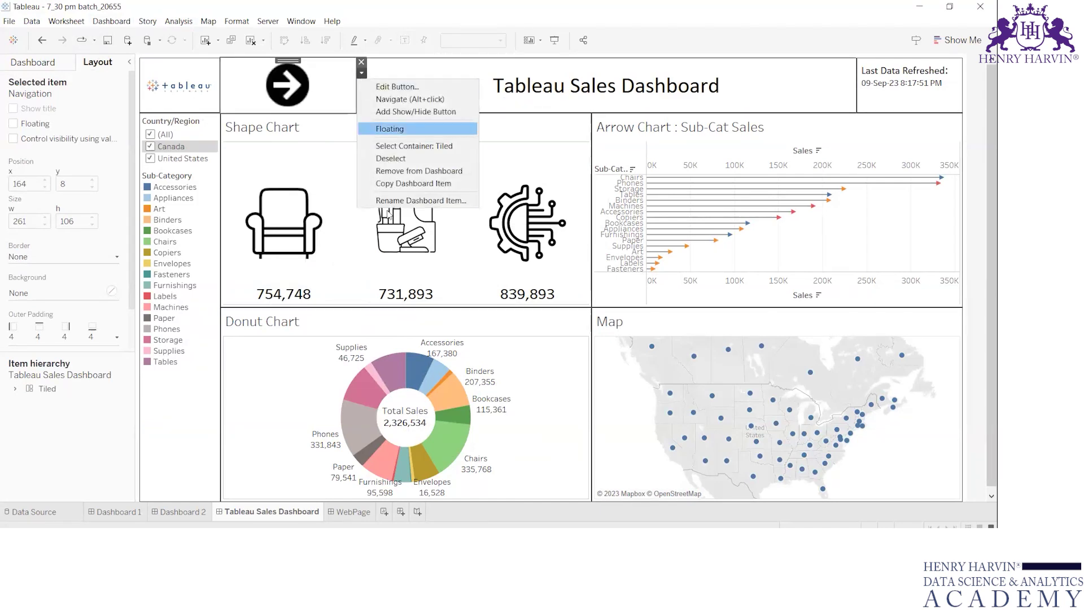
{"action": "left_click", "coordinate": [402, 129]}
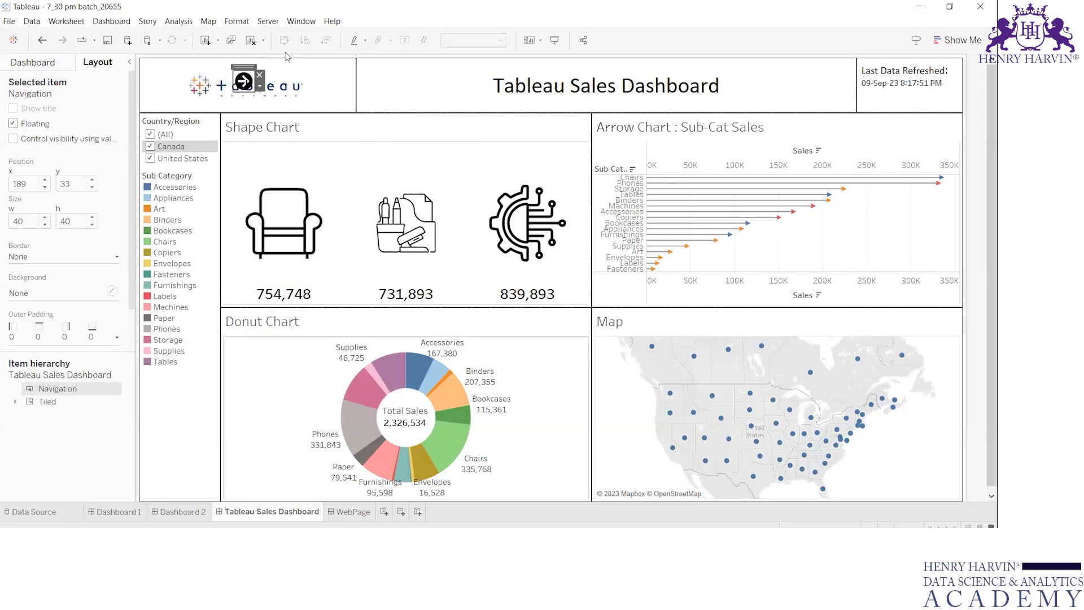
{"action": "left_click_drag", "start_coordinate": [249, 85], "coordinate": [307, 332]}
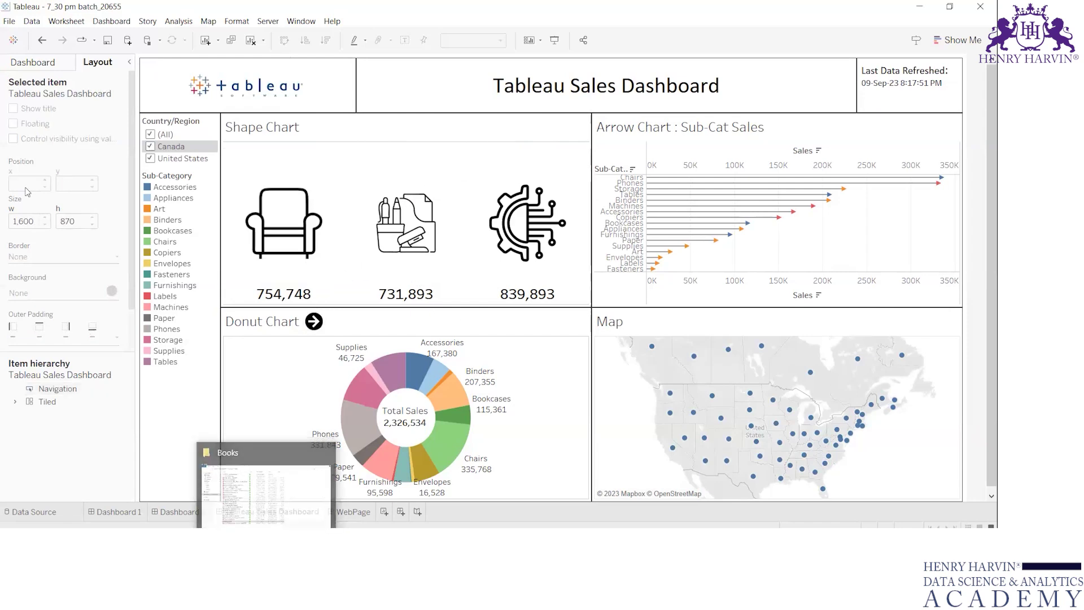
Switch the placement mode for new dashboard objects to Floating and back to Tiled
{"action": "left_click", "coordinate": [33, 62]}
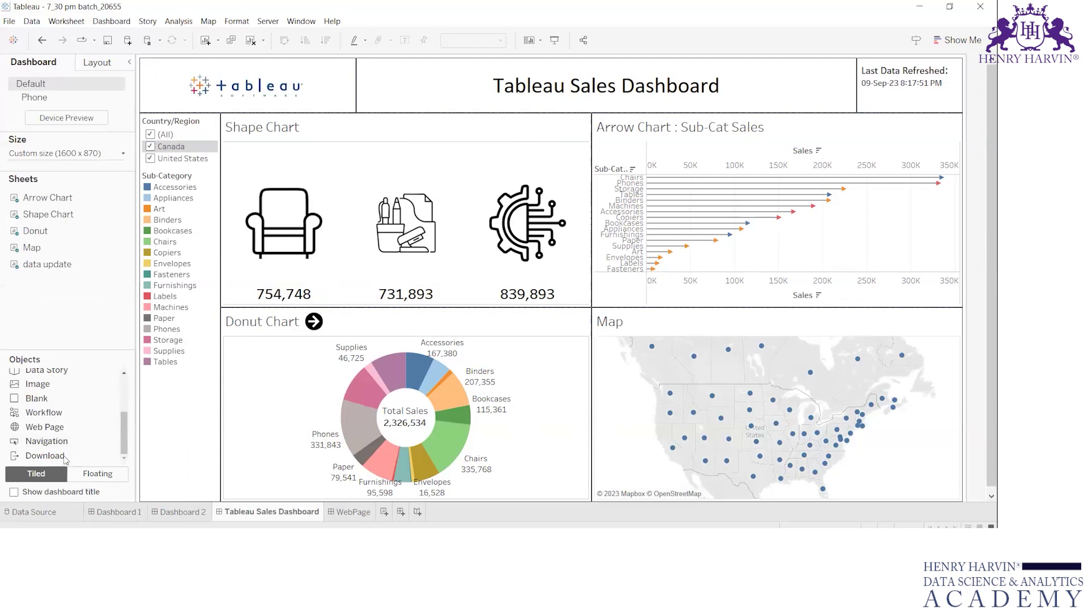
{"action": "left_click", "coordinate": [85, 473]}
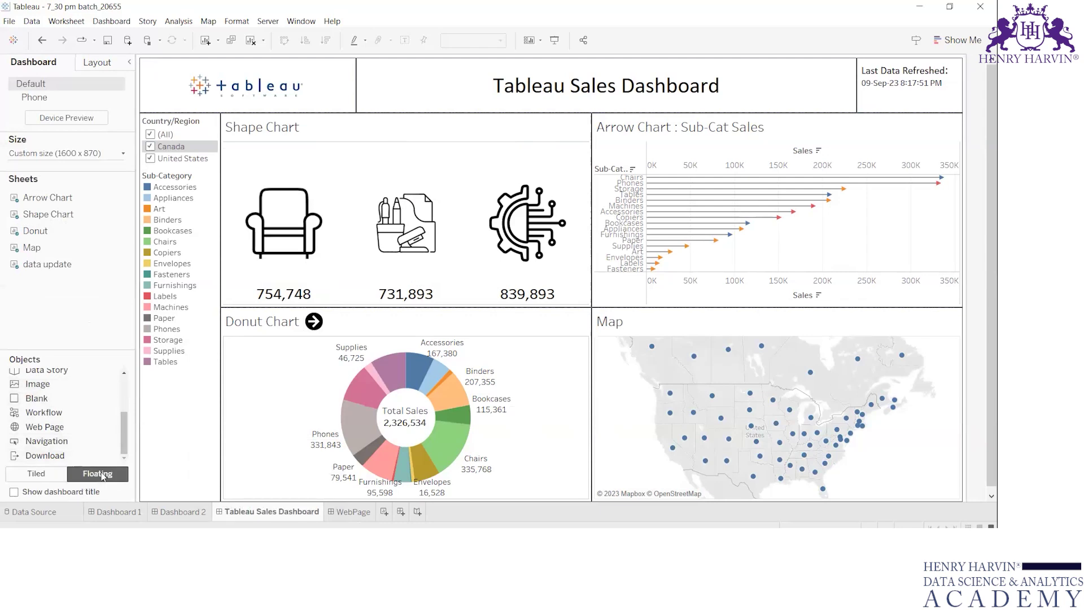
{"action": "left_click", "coordinate": [55, 477]}
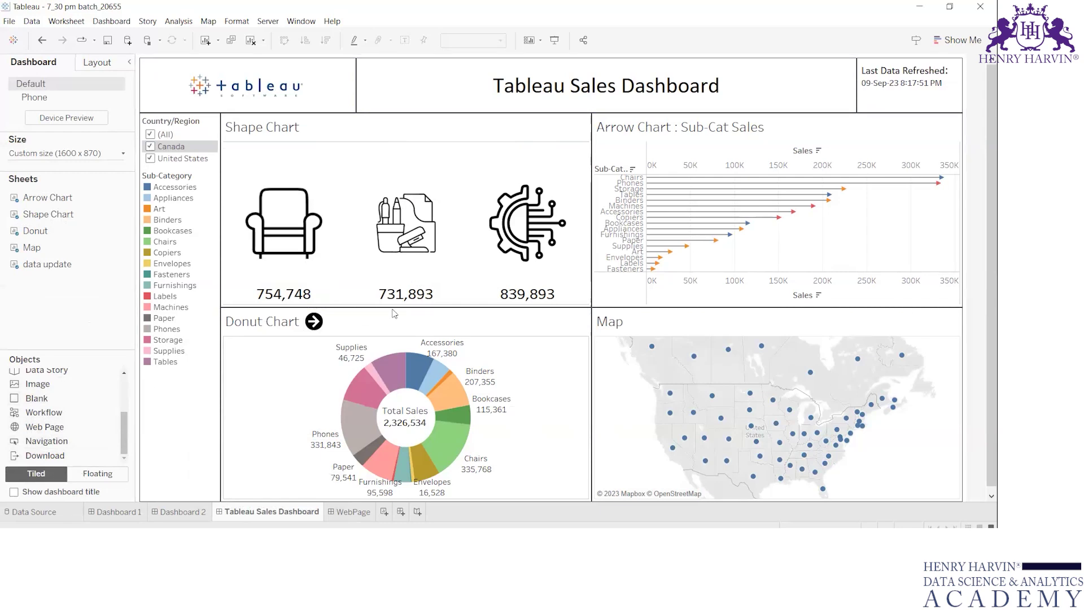
{"action": "left_click", "coordinate": [337, 324]}
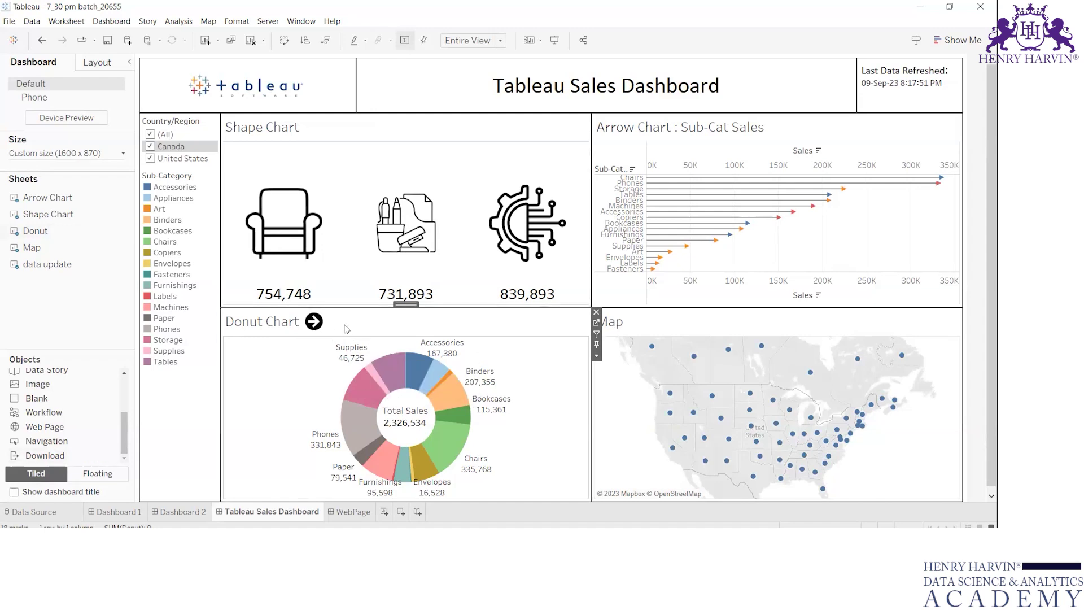
{"action": "left_click", "coordinate": [105, 67]}
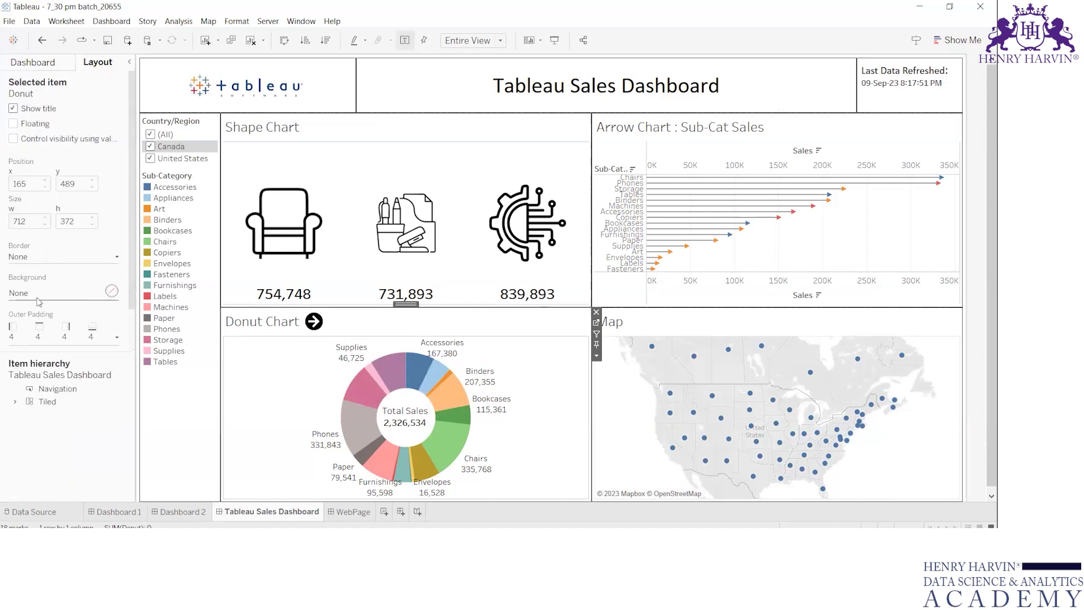
{"action": "left_click", "coordinate": [40, 257]}
{"action": "left_click", "coordinate": [39, 257]}
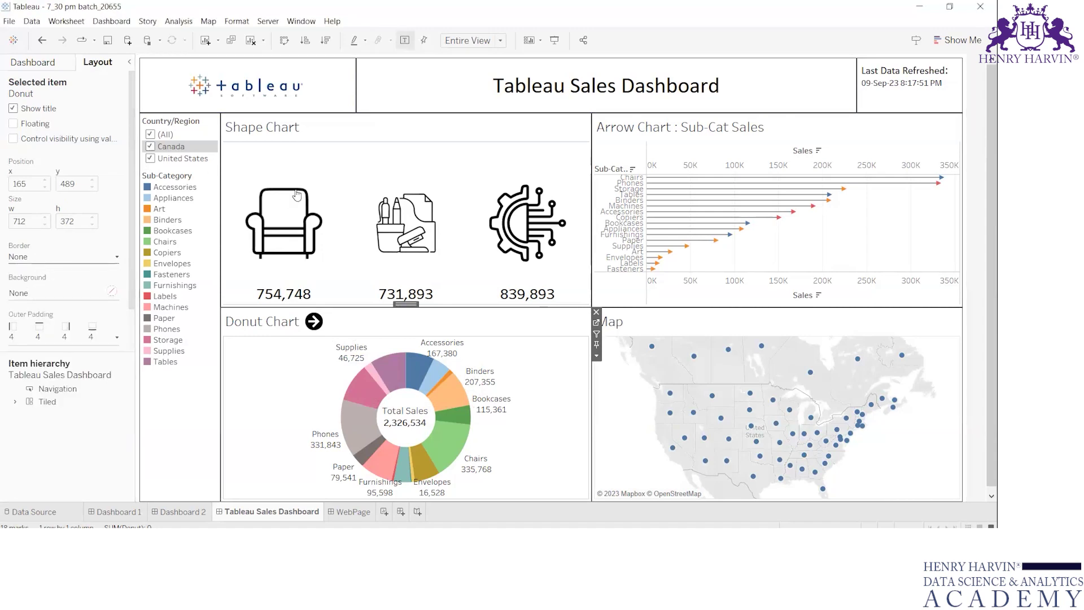
Give the Shape Chart the thinnest solid border and check it by selecting the Donut Chart and the Shape Chart again
{"action": "left_click", "coordinate": [361, 130]}
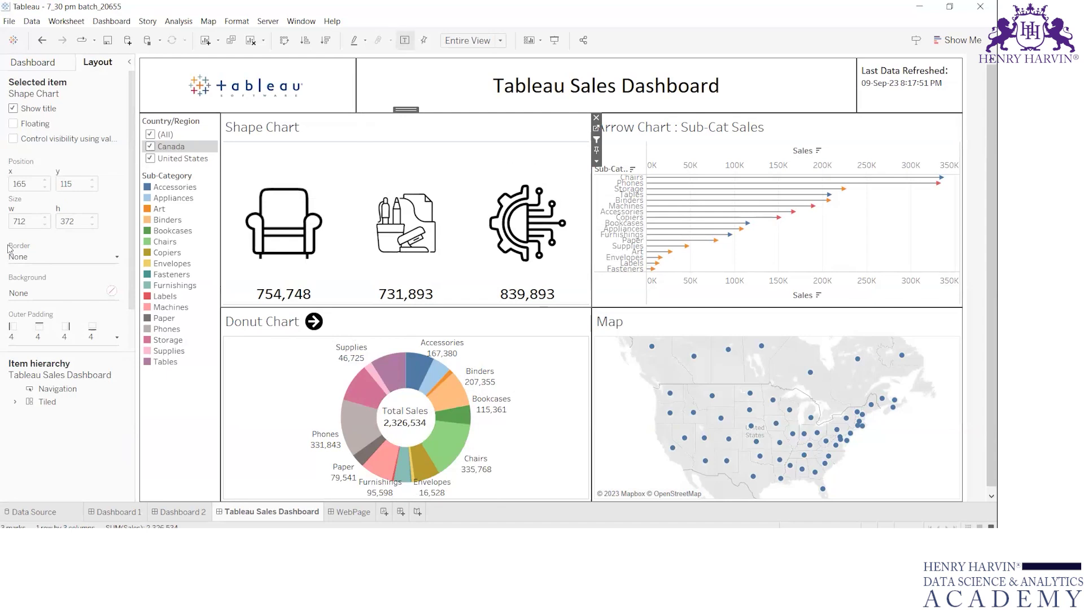
{"action": "left_click", "coordinate": [37, 258]}
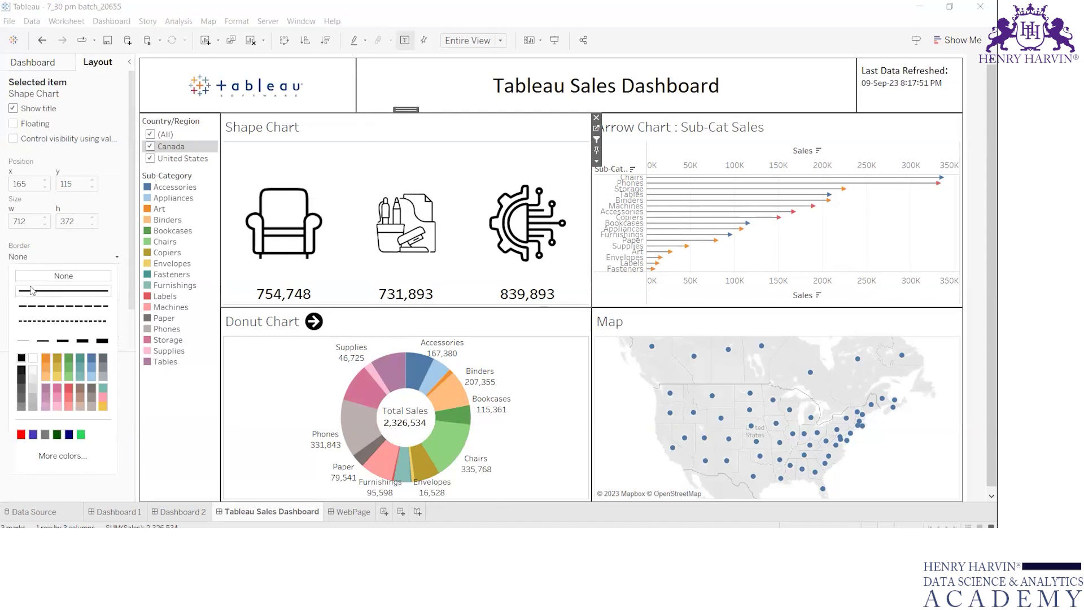
{"action": "left_click", "coordinate": [24, 340]}
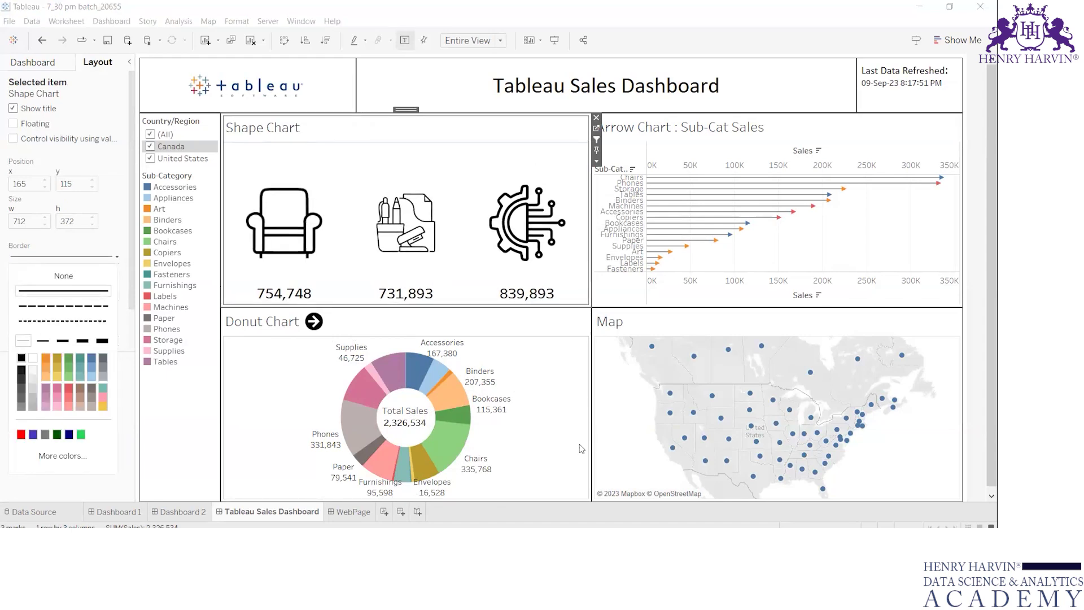
{"action": "left_click", "coordinate": [571, 387]}
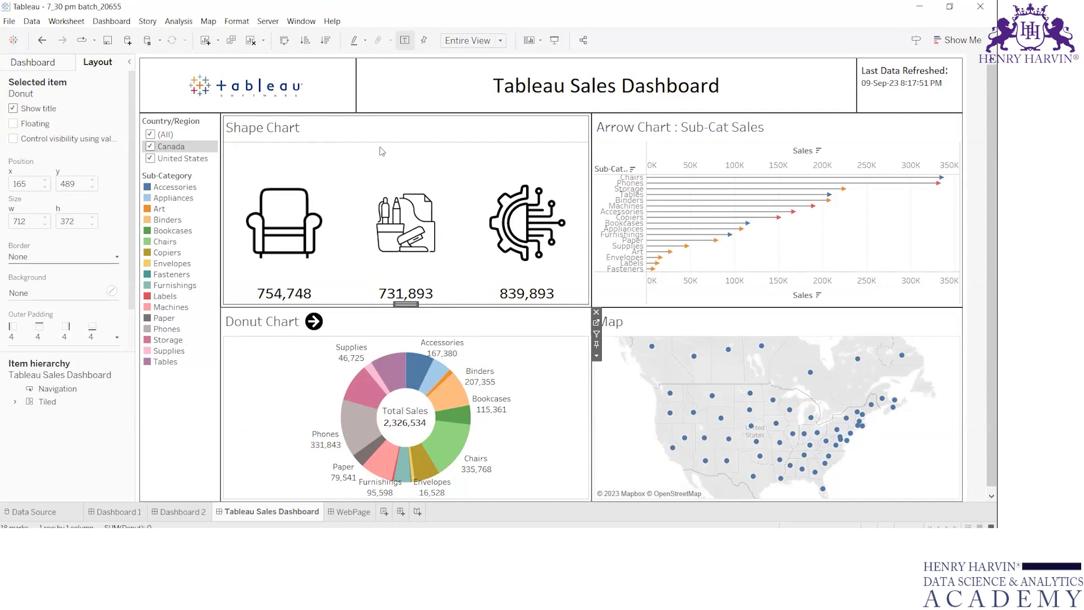
{"action": "left_click", "coordinate": [185, 375]}
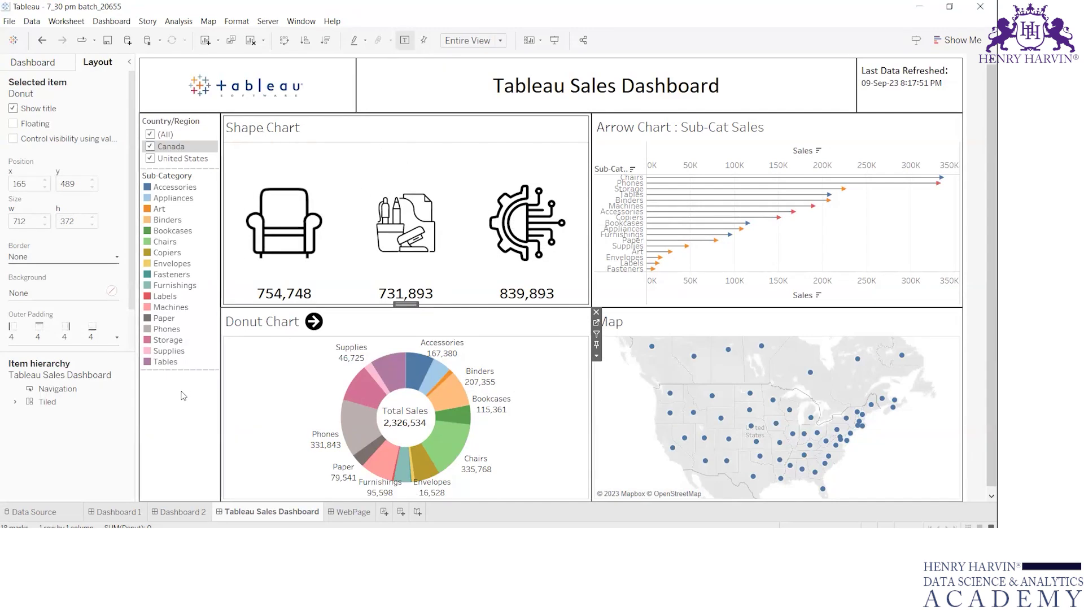
{"action": "left_click", "coordinate": [435, 139]}
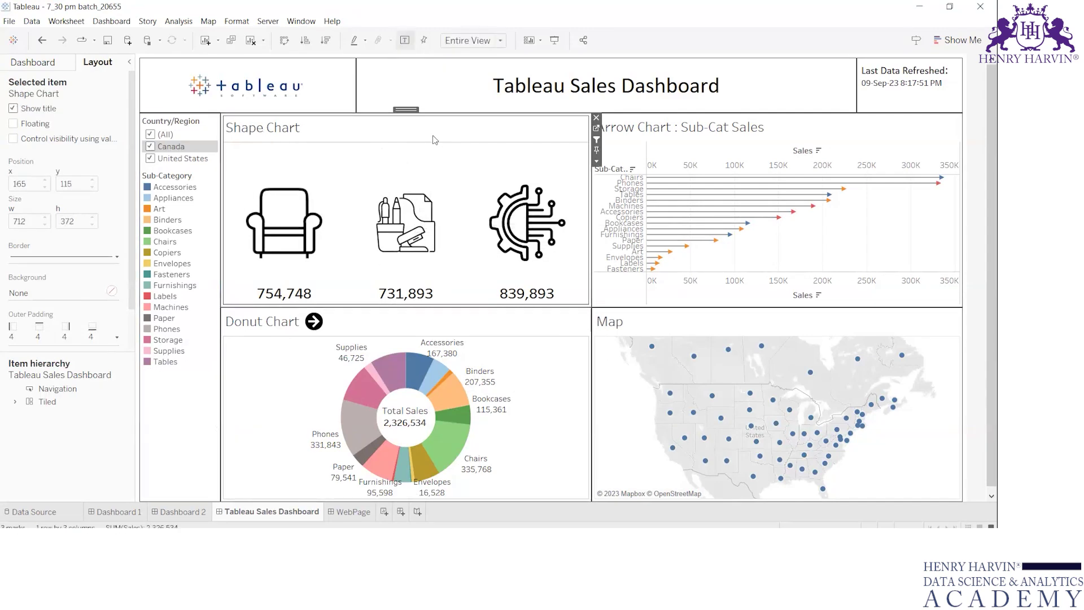
Select the Shape Chart's parent container, reselect the chart itself, and make the chart's border red
{"action": "double_click", "coordinate": [404, 109]}
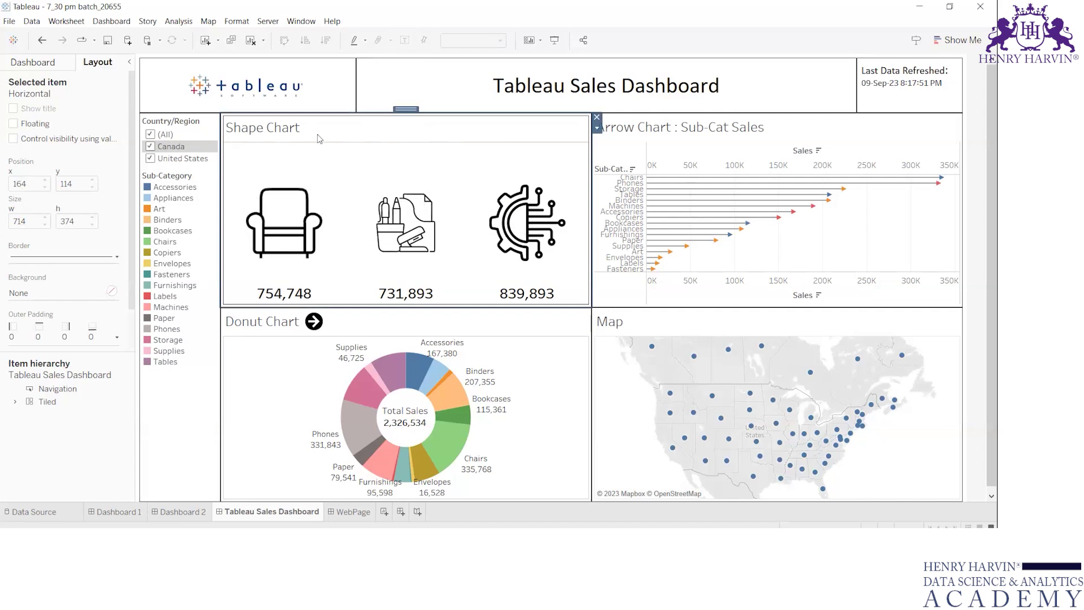
{"action": "left_click", "coordinate": [348, 160]}
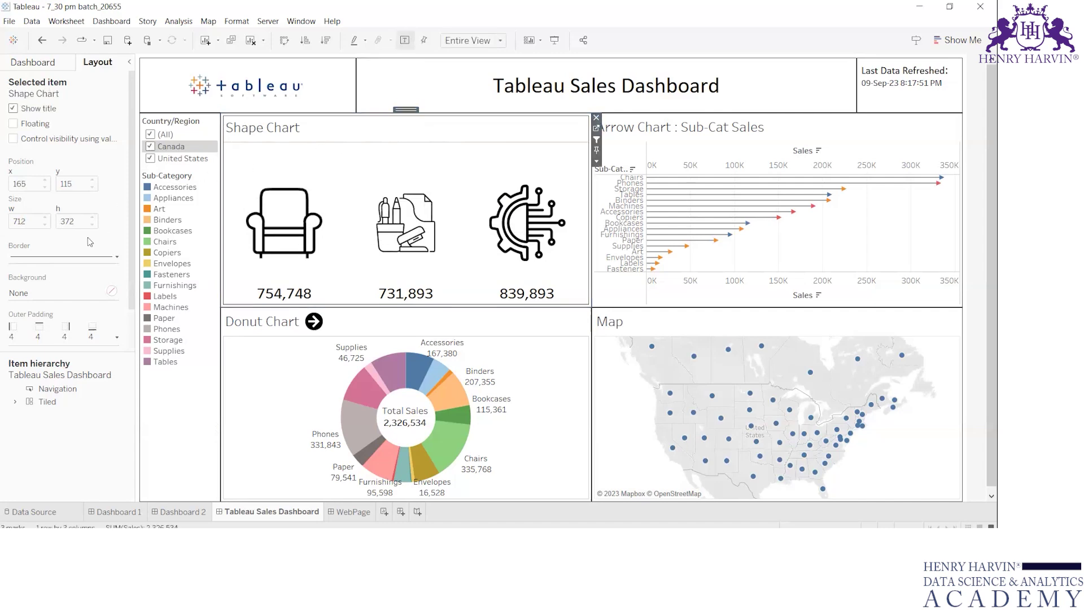
{"action": "mouse_move", "coordinate": [365, 189]}
{"action": "left_click", "coordinate": [64, 259]}
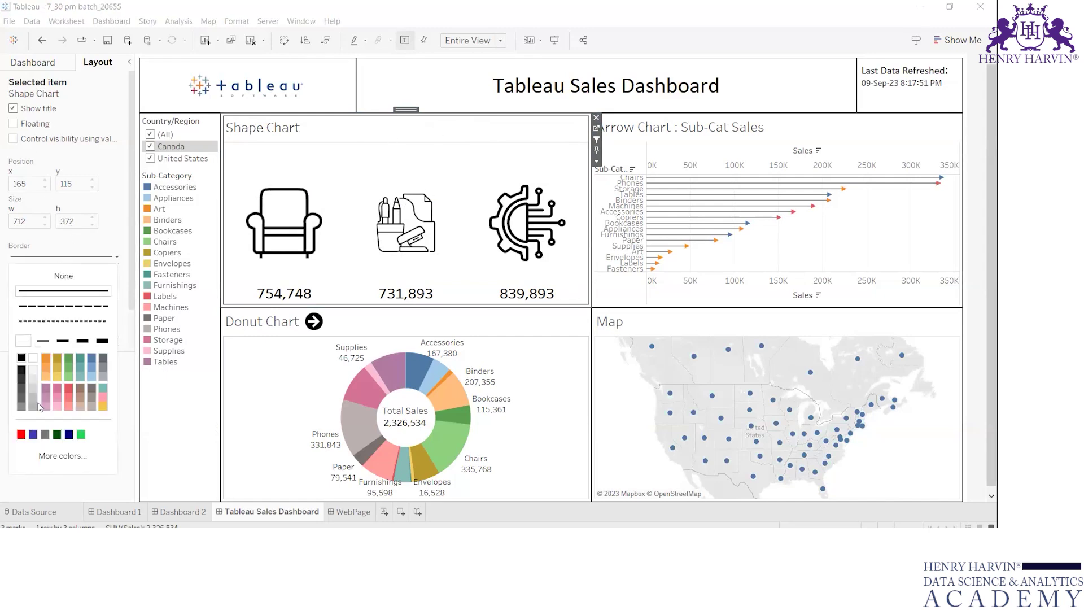
{"action": "left_click", "coordinate": [21, 435]}
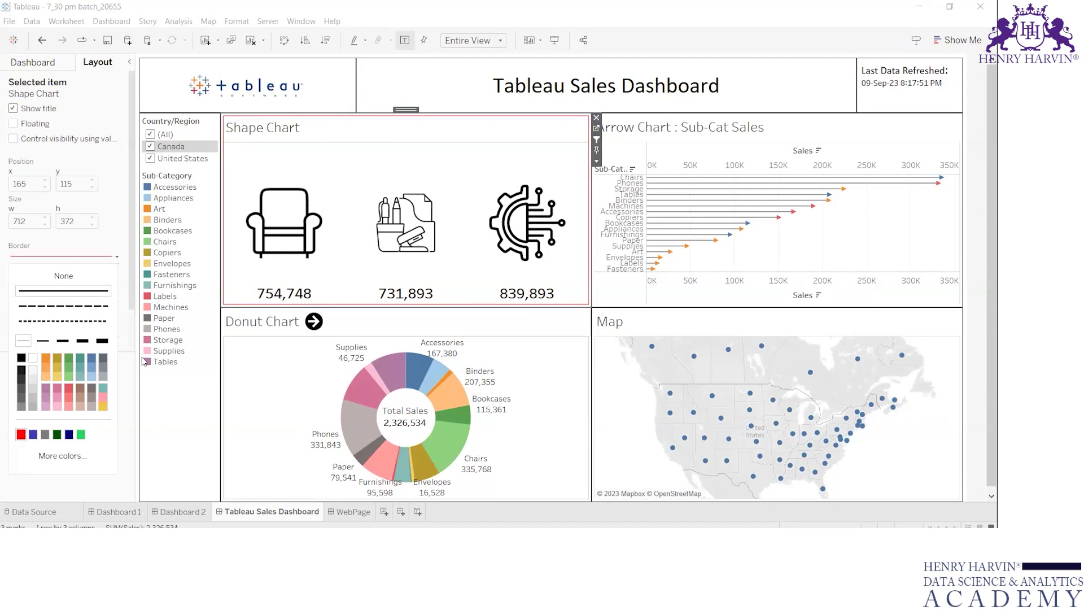
{"action": "left_click", "coordinate": [407, 160]}
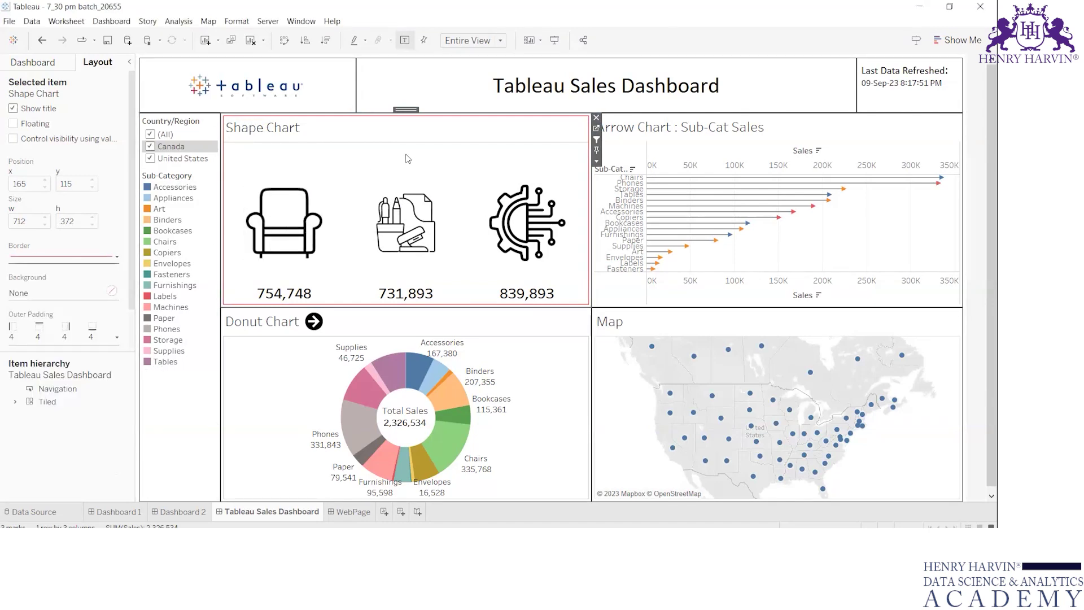
Select the horizontal container around the Shape Chart and make its border orange
{"action": "double_click", "coordinate": [409, 108]}
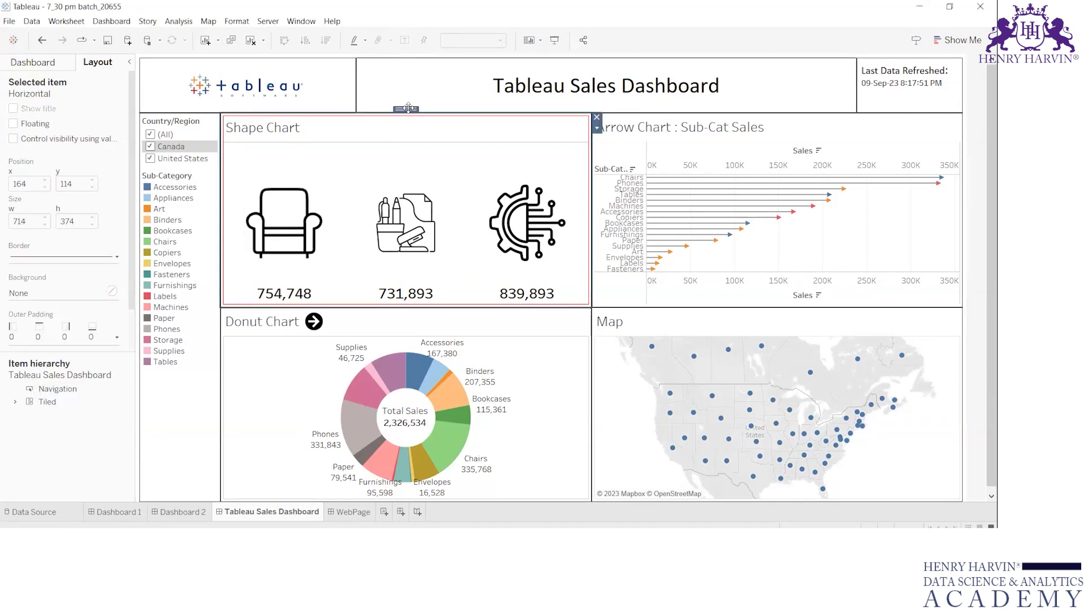
{"action": "left_click", "coordinate": [48, 253]}
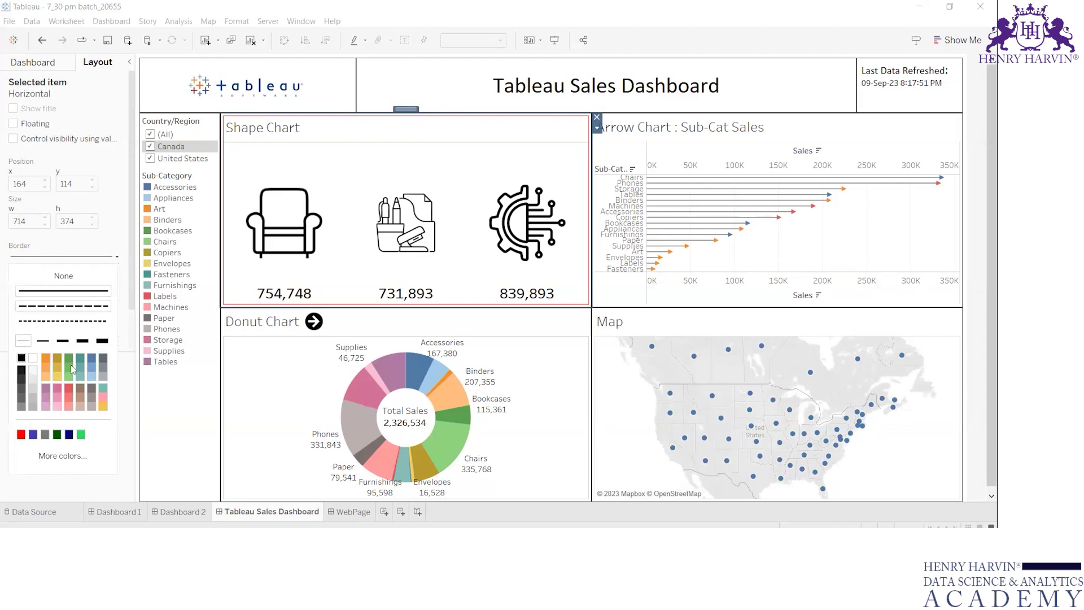
{"action": "left_click", "coordinate": [46, 358]}
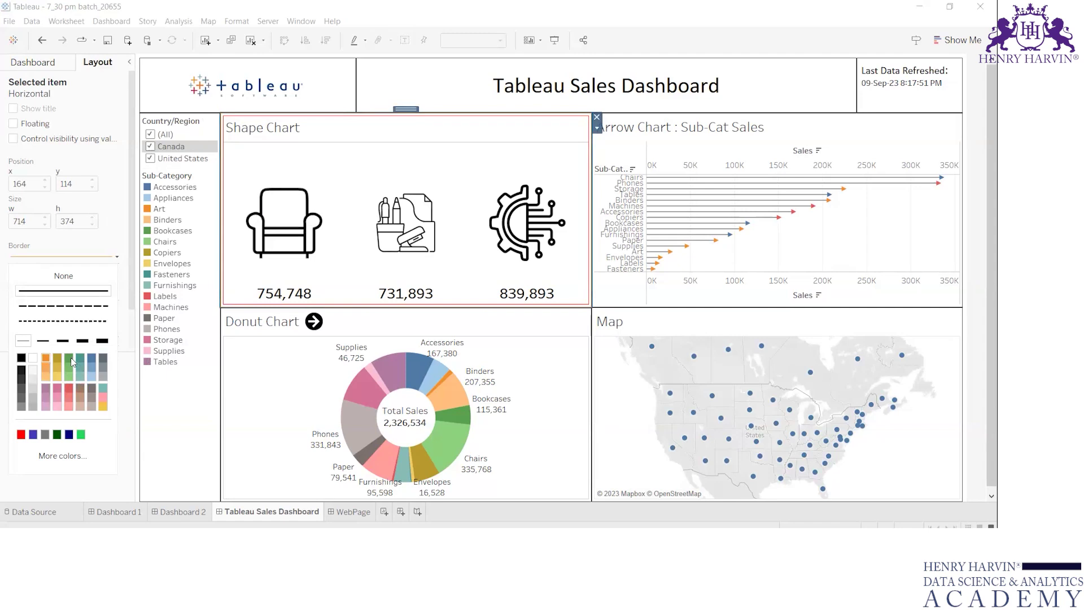
{"action": "left_click", "coordinate": [183, 418]}
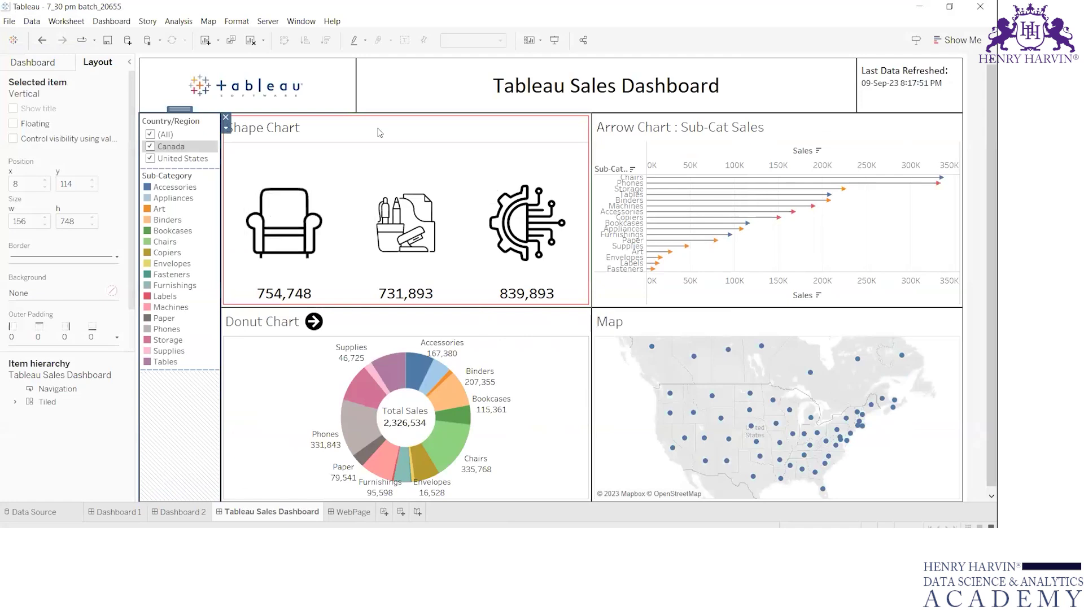
Set the Shape Chart's outer padding to 18 on all sides
{"action": "left_click", "coordinate": [380, 201]}
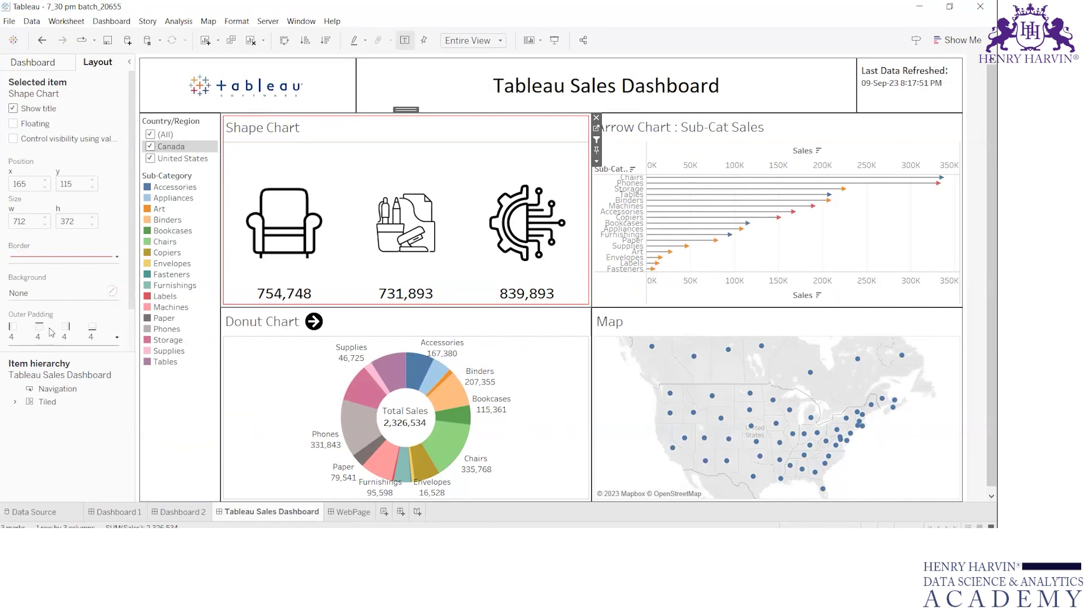
{"action": "scroll", "coordinate": [57, 271], "scroll_direction": "down", "scroll_amount": 2}
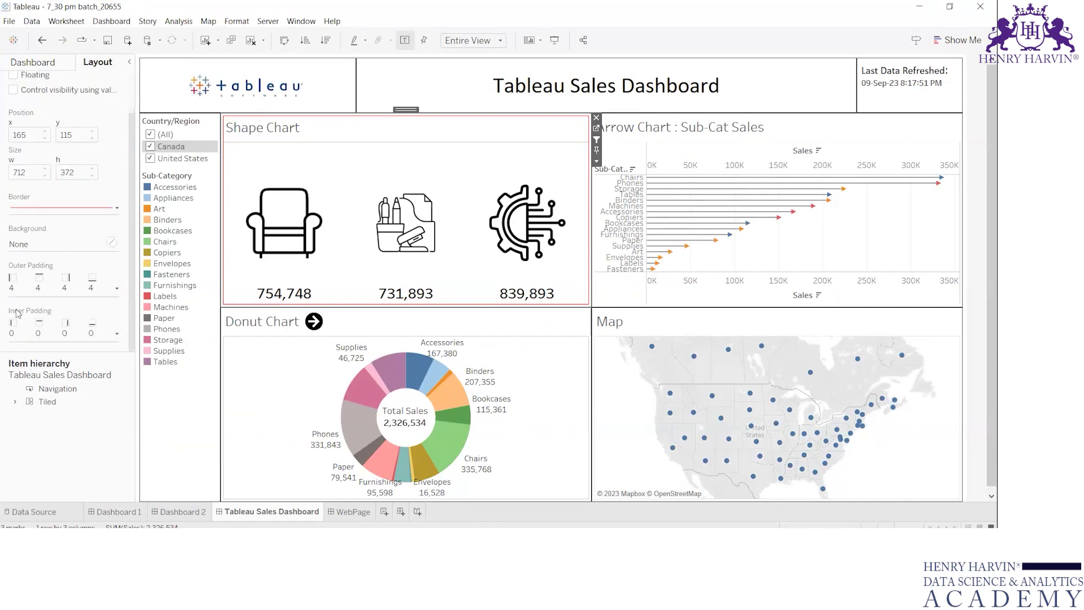
{"action": "left_click", "coordinate": [62, 292]}
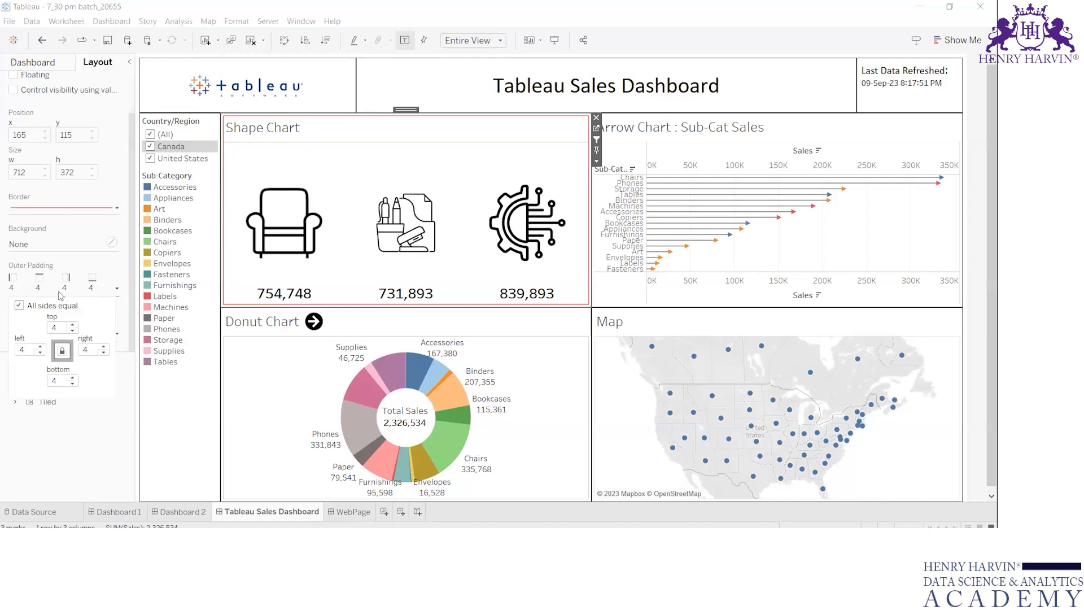
{"action": "left_click", "coordinate": [74, 325]}
{"action": "left_click", "coordinate": [74, 326]}
{"action": "left_click", "coordinate": [74, 325]}
{"action": "left_click", "coordinate": [74, 326]}
{"action": "left_click", "coordinate": [73, 326]}
{"action": "left_click", "coordinate": [72, 326]}
{"action": "left_click", "coordinate": [73, 325]}
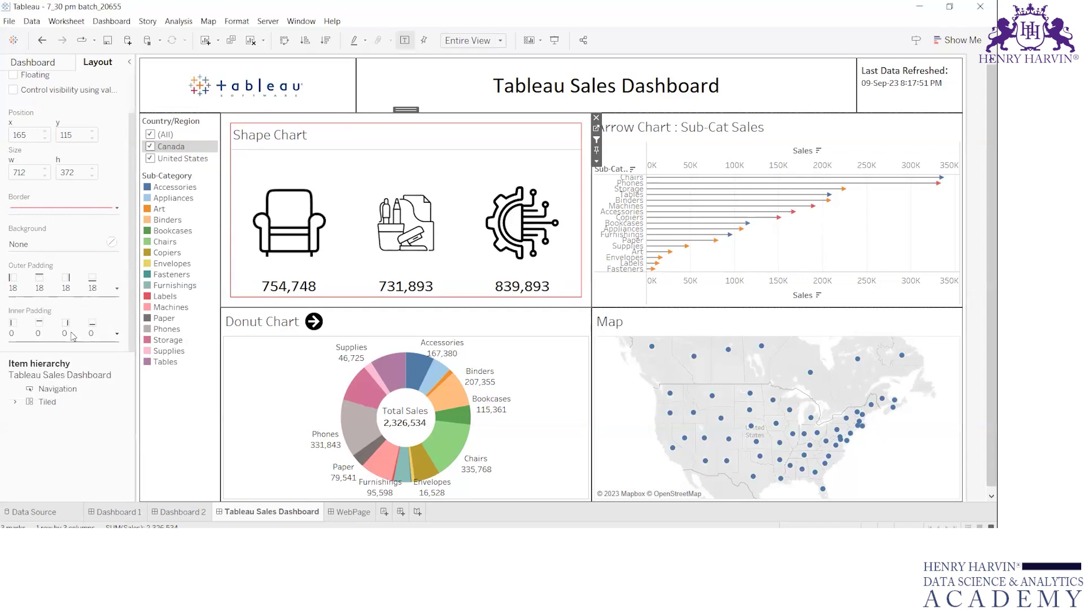
Set the Shape Chart's inner padding to 33 on all sides
{"action": "left_click", "coordinate": [74, 335]}
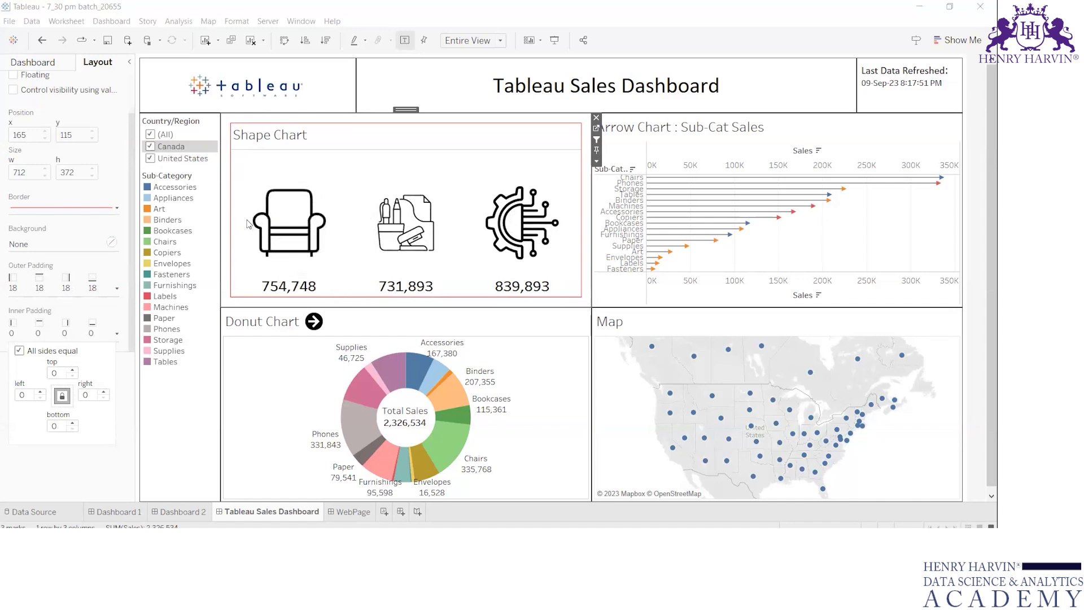
{"action": "left_click", "coordinate": [108, 342]}
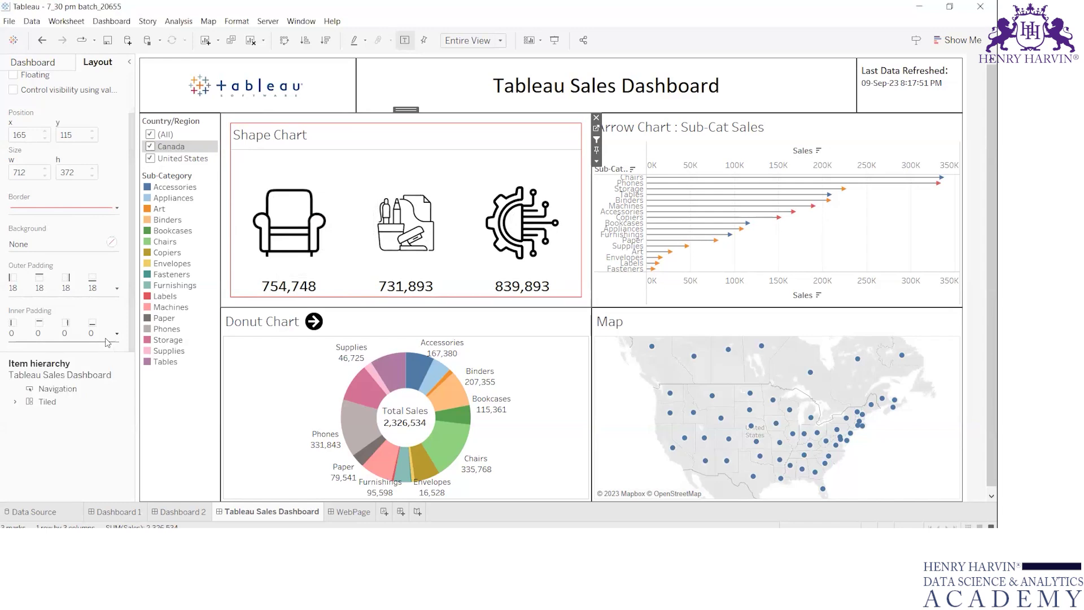
{"action": "left_click", "coordinate": [107, 339]}
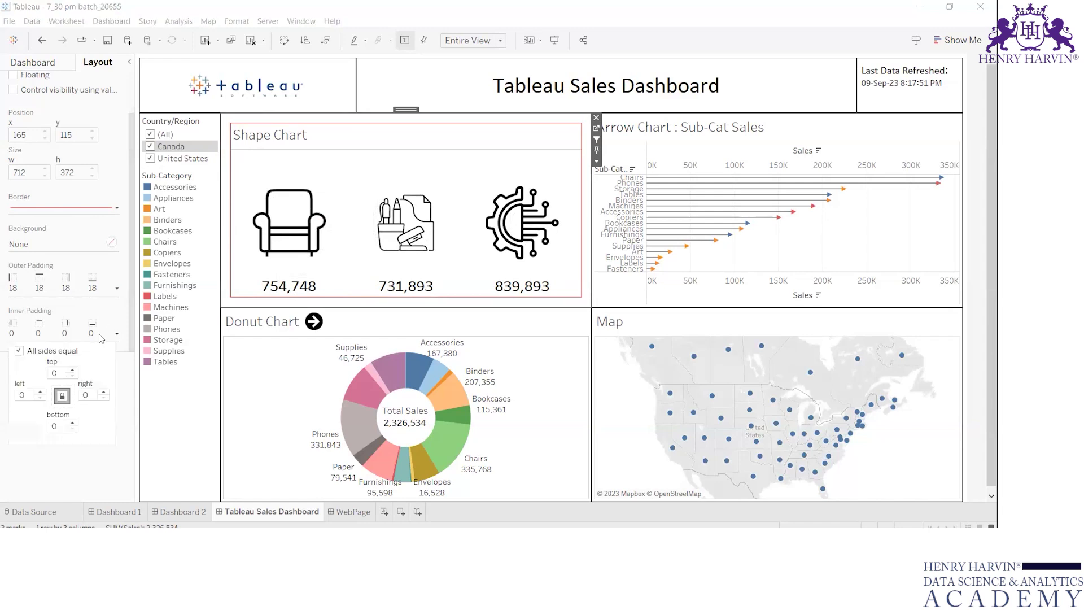
{"action": "left_click", "coordinate": [73, 371]}
{"action": "left_click", "coordinate": [74, 370]}
{"action": "left_click", "coordinate": [73, 370]}
{"action": "left_click", "coordinate": [73, 370]}
{"action": "left_click", "coordinate": [73, 371]}
{"action": "left_click", "coordinate": [74, 370]}
{"action": "left_click", "coordinate": [73, 370]}
{"action": "left_click", "coordinate": [74, 370]}
{"action": "left_click", "coordinate": [73, 371]}
{"action": "left_click", "coordinate": [73, 370]}
{"action": "left_click", "coordinate": [74, 371]}
{"action": "left_click", "coordinate": [73, 370]}
{"action": "left_click", "coordinate": [74, 370]}
{"action": "left_click", "coordinate": [74, 370]}
{"action": "left_click", "coordinate": [73, 370]}
{"action": "left_click", "coordinate": [74, 370]}
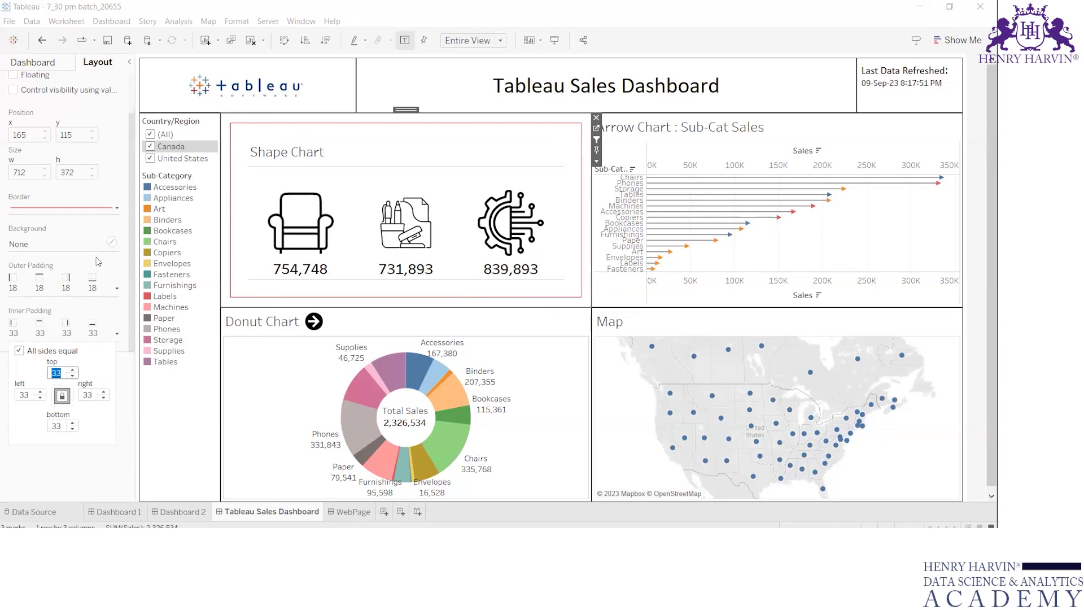
Create a new story, view the WebPage and Tableau Sales Dashboard sheets, and return to the story
{"action": "left_click", "coordinate": [48, 63]}
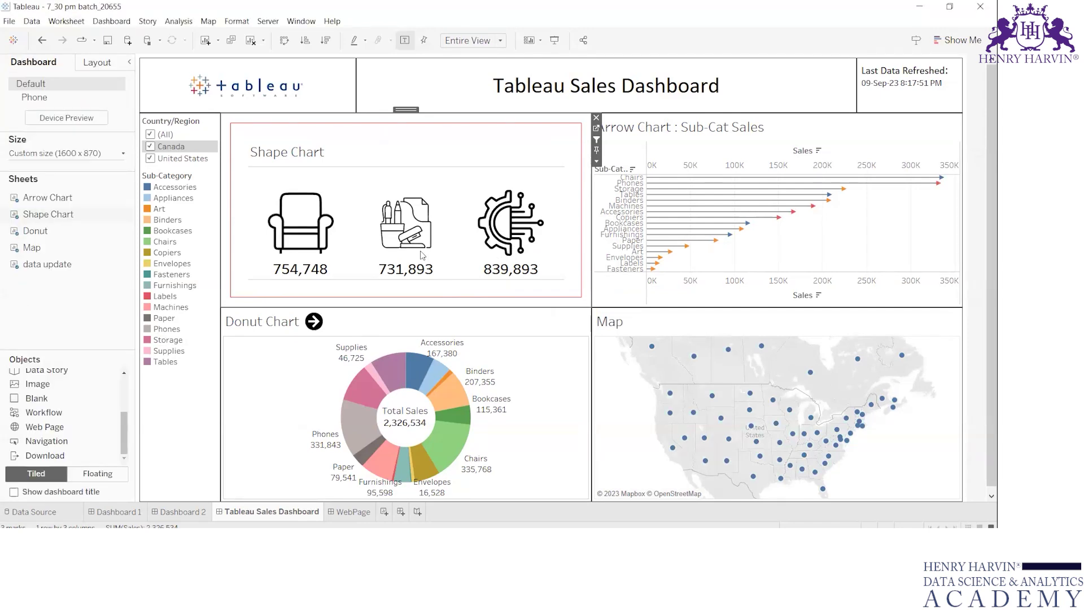
{"action": "left_click", "coordinate": [416, 511]}
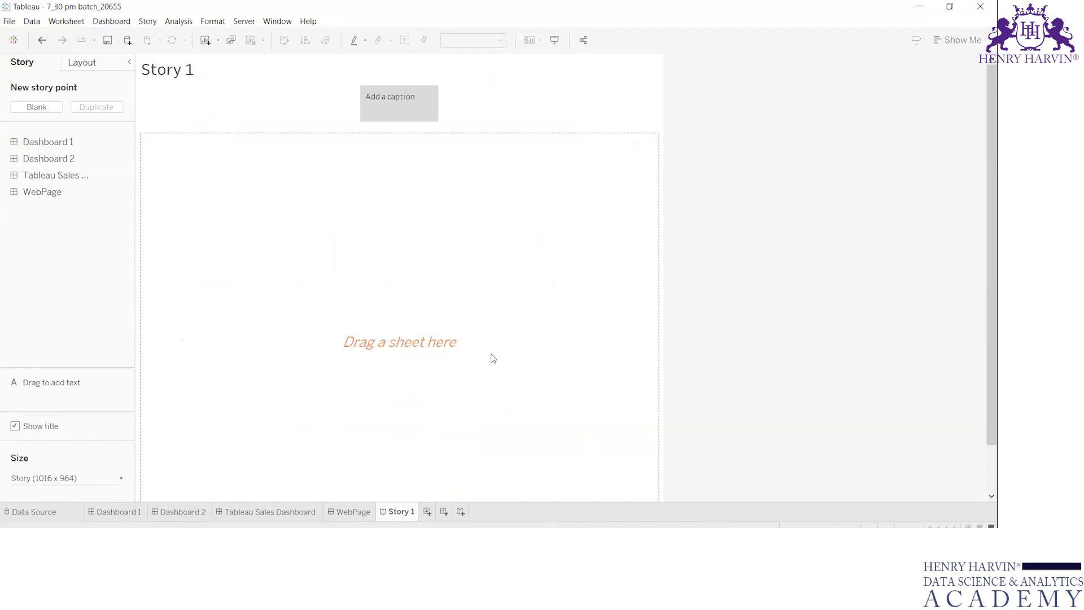
{"action": "left_click", "coordinate": [352, 511]}
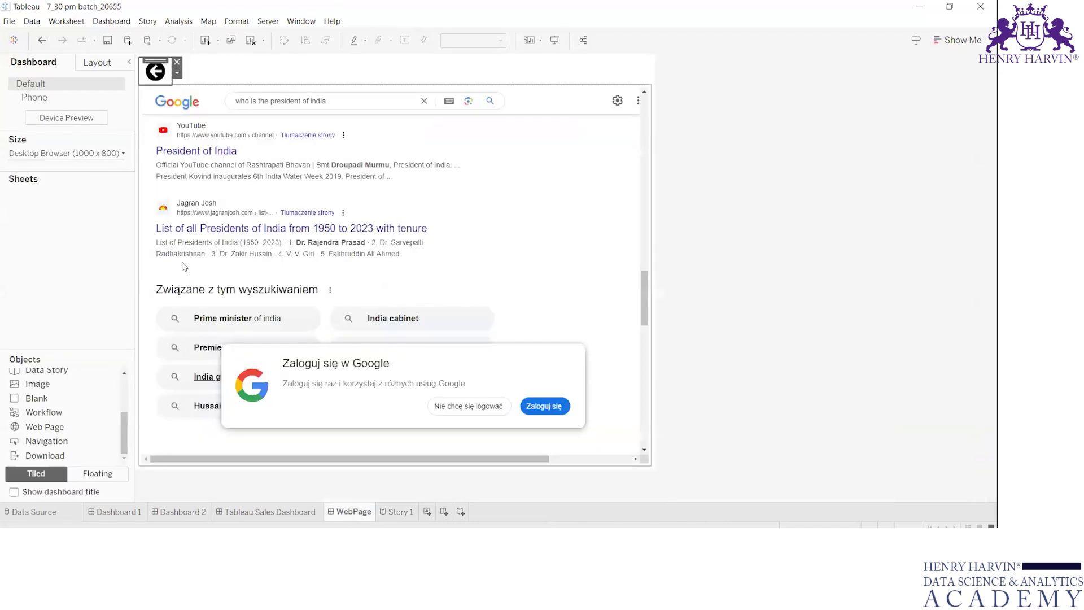
{"action": "left_click", "coordinate": [287, 509]}
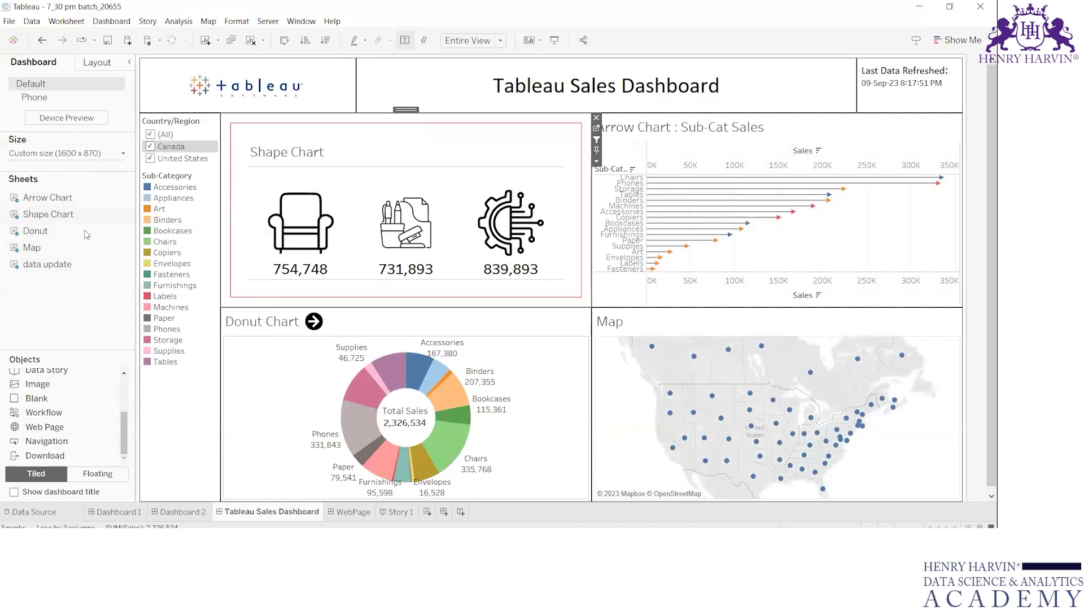
{"action": "mouse_move", "coordinate": [380, 255]}
{"action": "left_click", "coordinate": [398, 512]}
{"action": "double_click", "coordinate": [48, 146]}
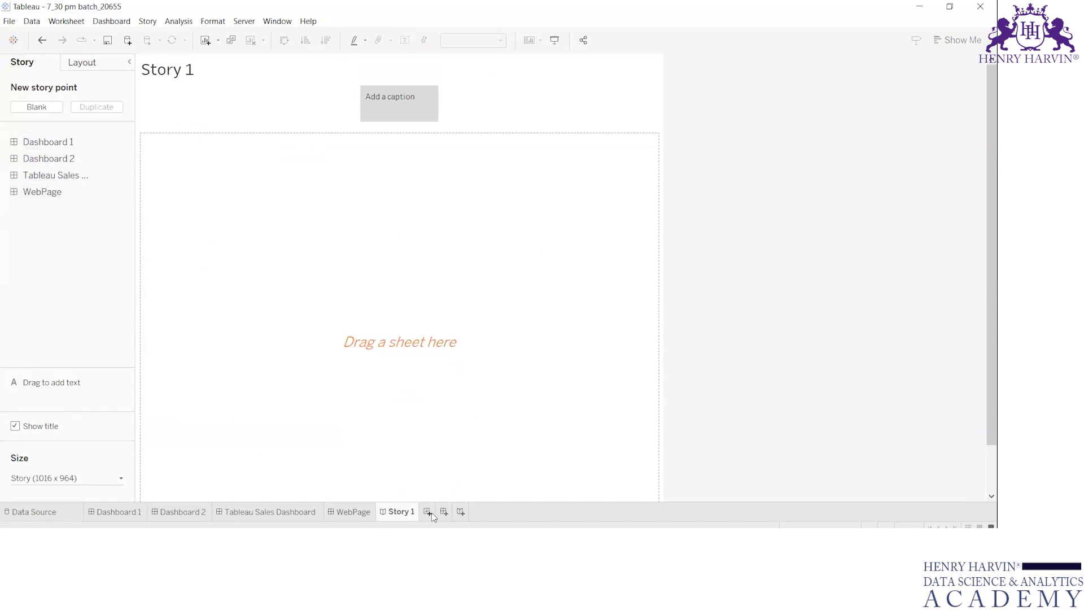
Go from Dashboard 2's State/Quantity chart to its Dynamic Dim worksheet, unhide that sheet, and return to Story 1
{"action": "left_click", "coordinate": [182, 512]}
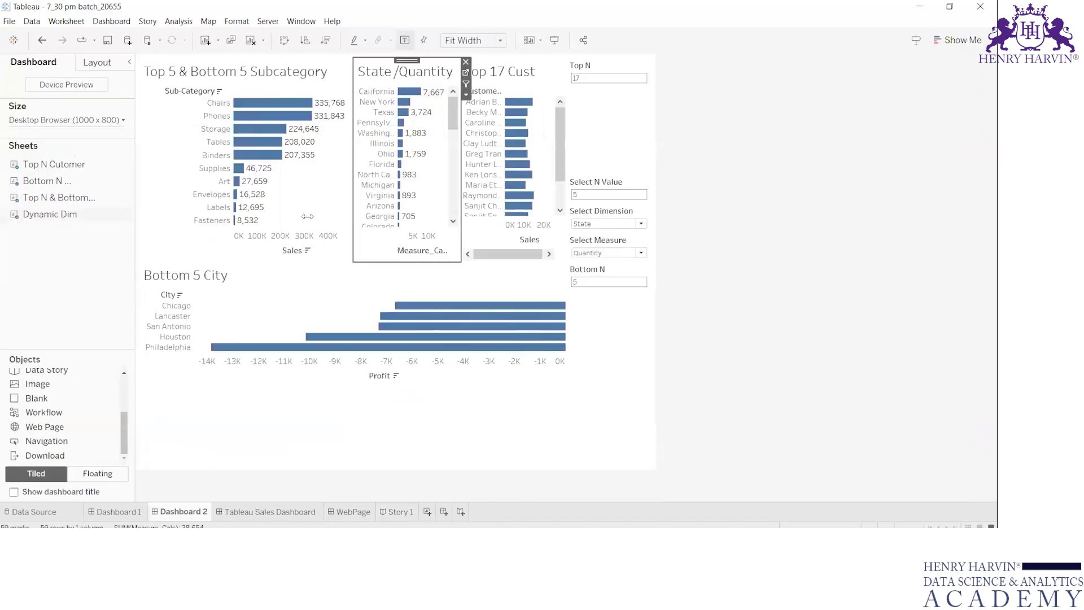
{"action": "left_click", "coordinate": [466, 95]}
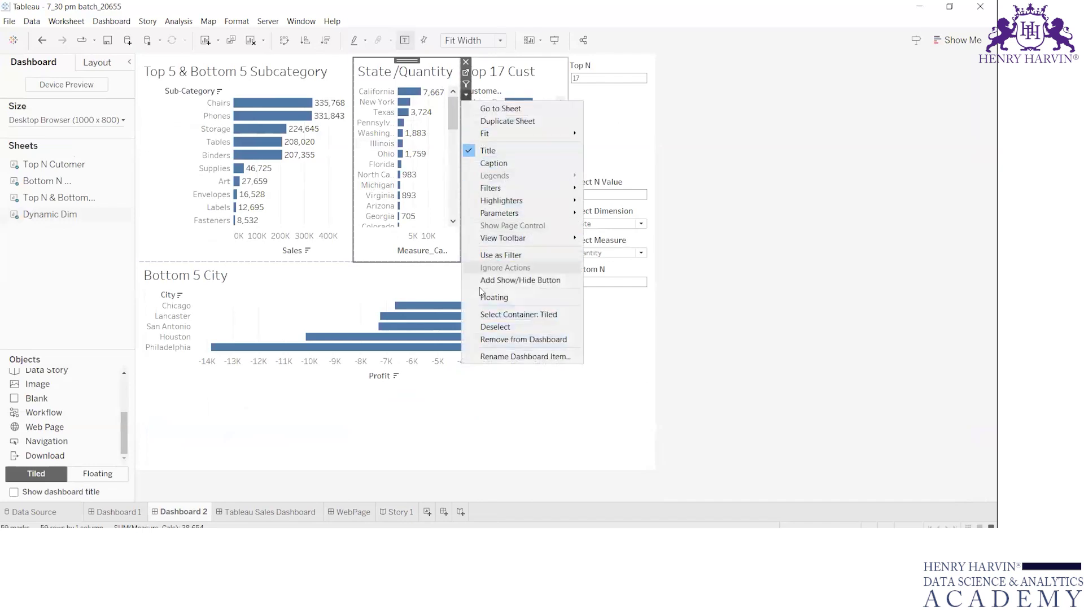
{"action": "left_click", "coordinate": [254, 439]}
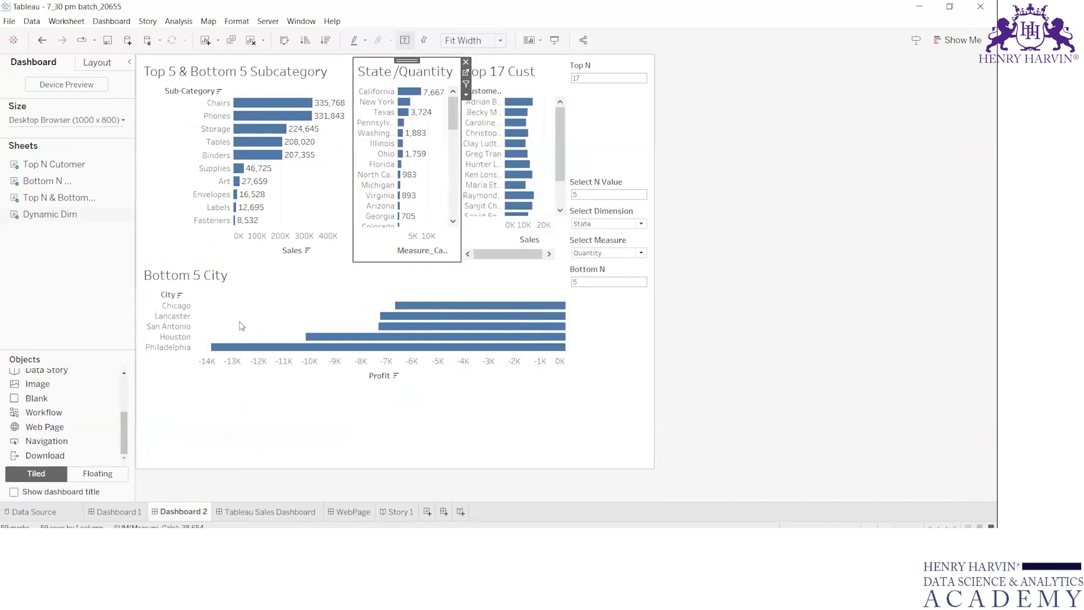
{"action": "left_click", "coordinate": [466, 72]}
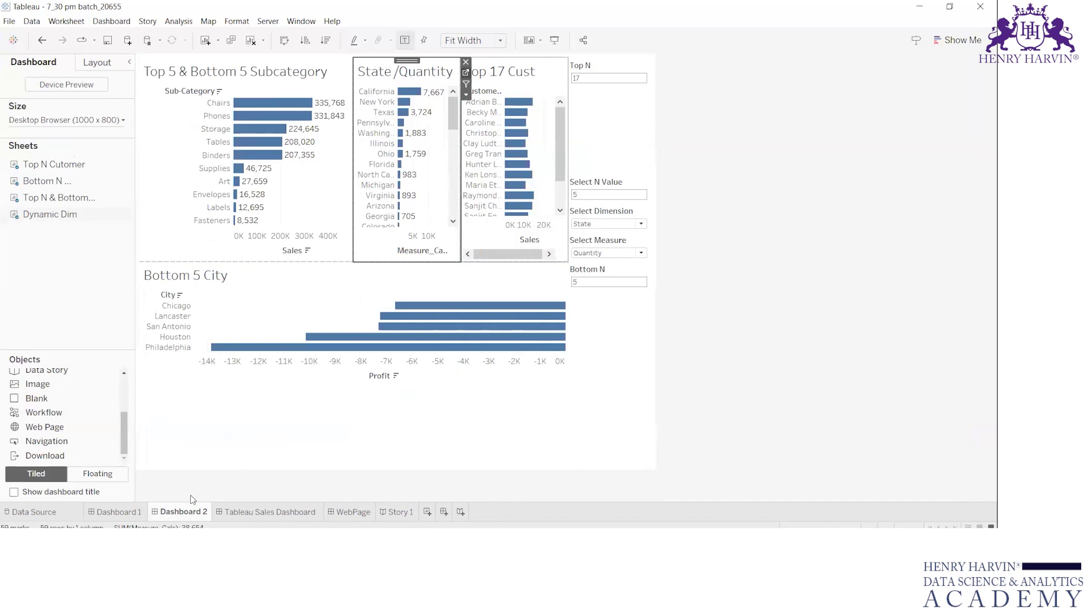
{"action": "right_click", "coordinate": [243, 519]}
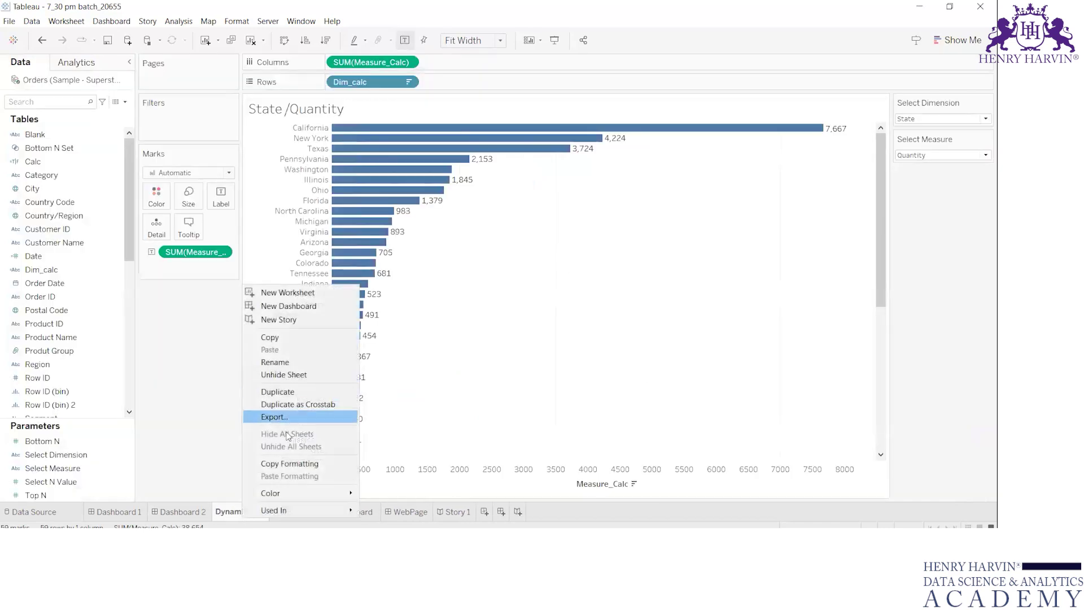
{"action": "left_click", "coordinate": [284, 375]}
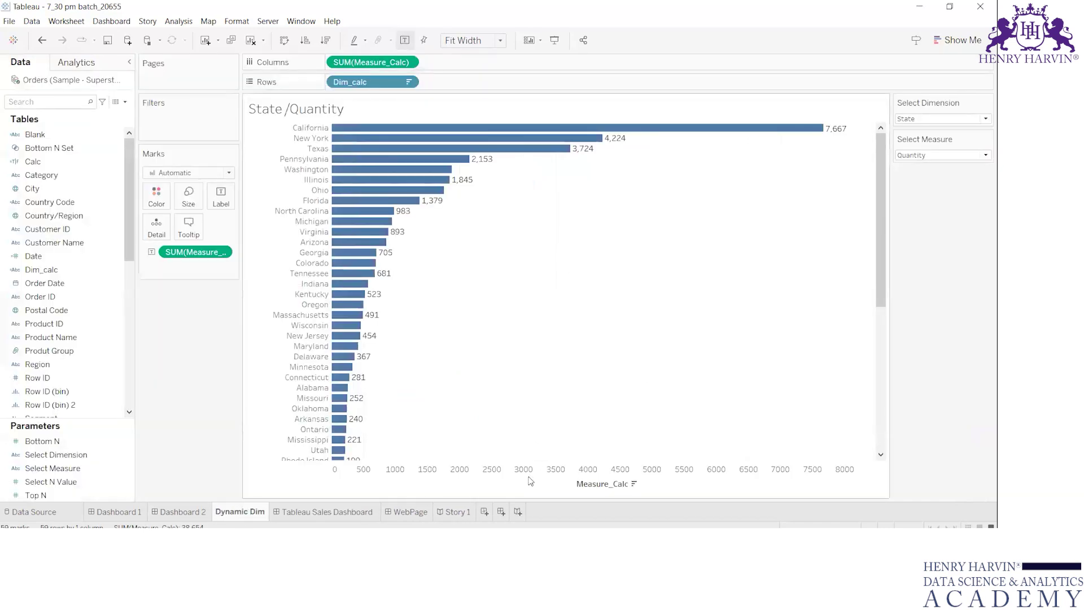
{"action": "left_click", "coordinate": [457, 512]}
Try Dashboard 1 as the content of the first story point and undo the placement
{"action": "mouse_move", "coordinate": [33, 182]}
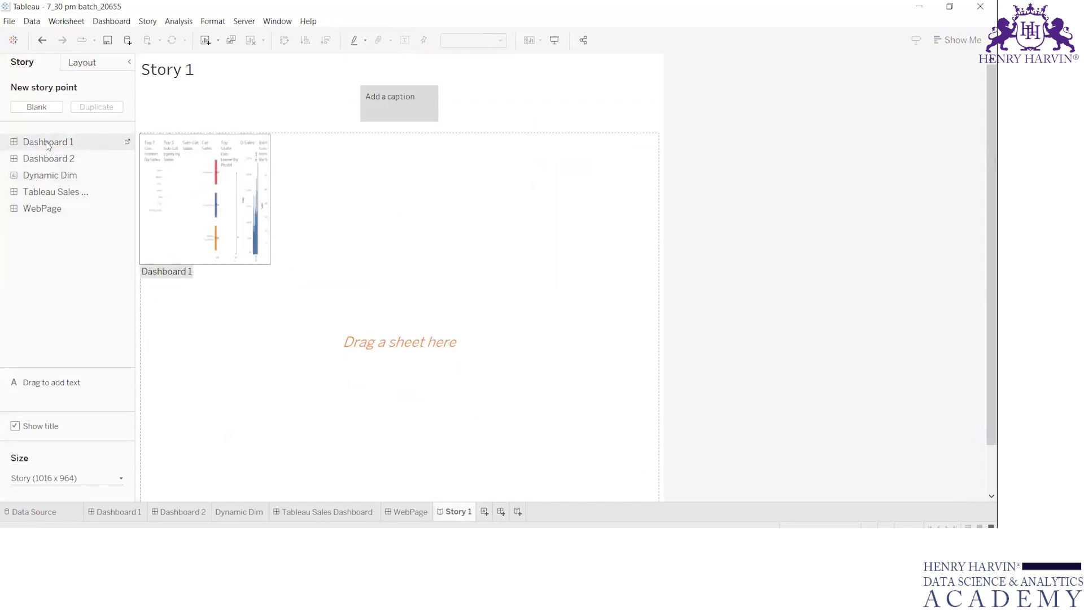
{"action": "left_click_drag", "start_coordinate": [43, 145], "coordinate": [280, 258]}
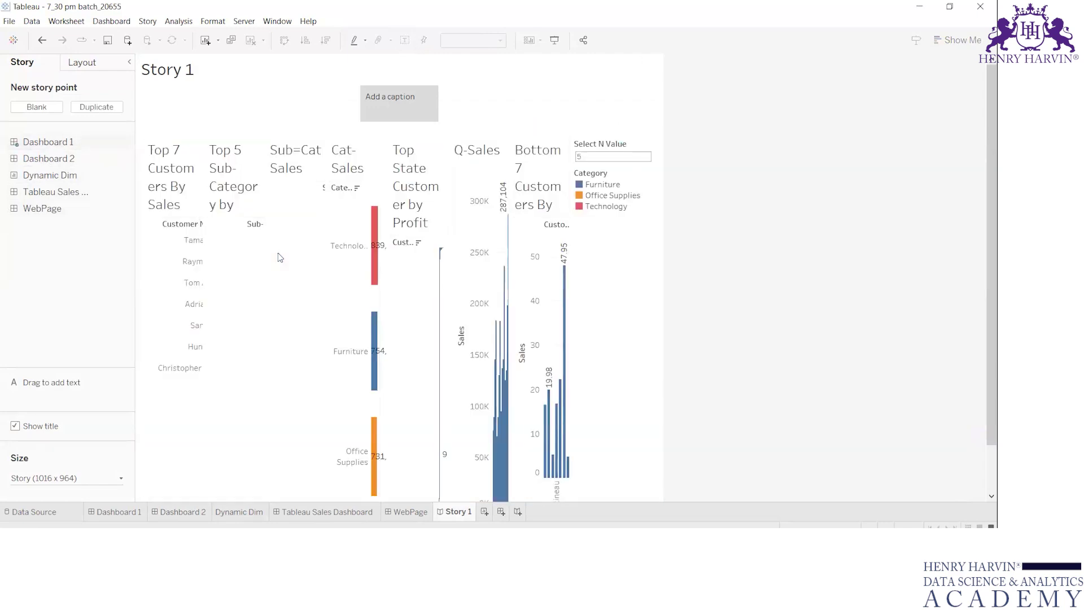
{"action": "key", "text": "ctrl+z"}
Place the Tableau Sales Dashboard in the first story point and add a second blank point containing the WebPage dashboard
{"action": "left_click_drag", "start_coordinate": [51, 192], "coordinate": [346, 290]}
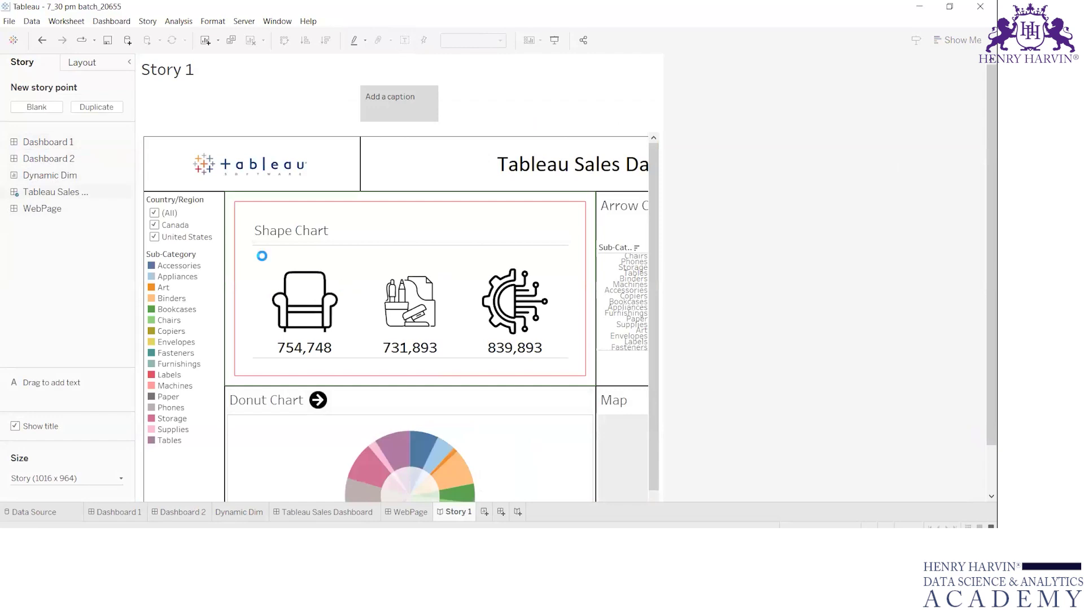
{"action": "left_click", "coordinate": [48, 108]}
{"action": "left_click_drag", "start_coordinate": [51, 210], "coordinate": [364, 226]}
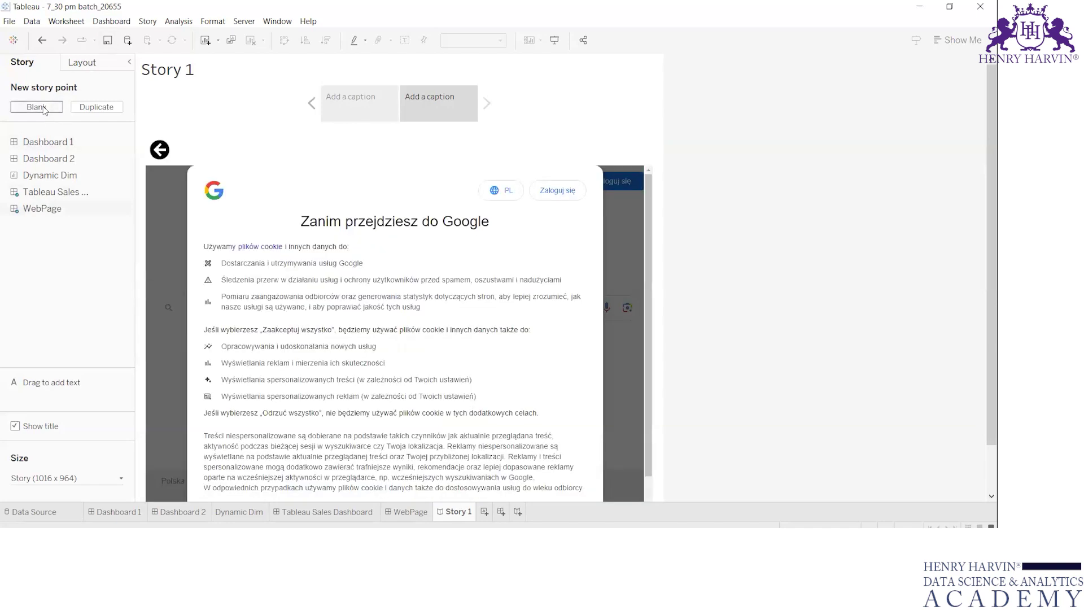
Add a third blank story point containing the Dynamic Dim worksheet, and go back through the points to the first one
{"action": "left_click", "coordinate": [44, 108]}
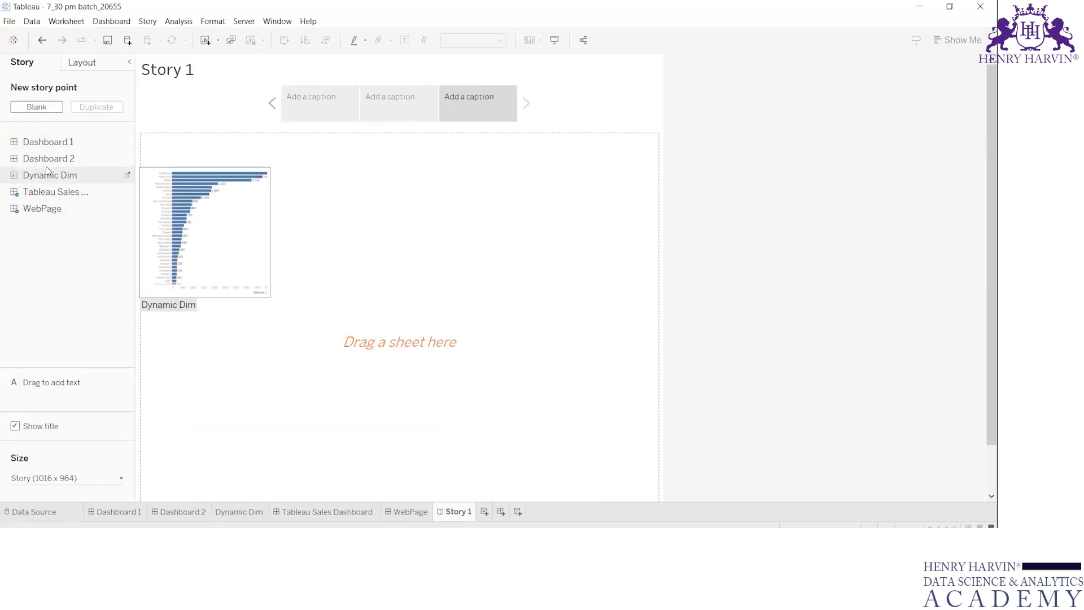
{"action": "left_click_drag", "start_coordinate": [57, 176], "coordinate": [299, 258]}
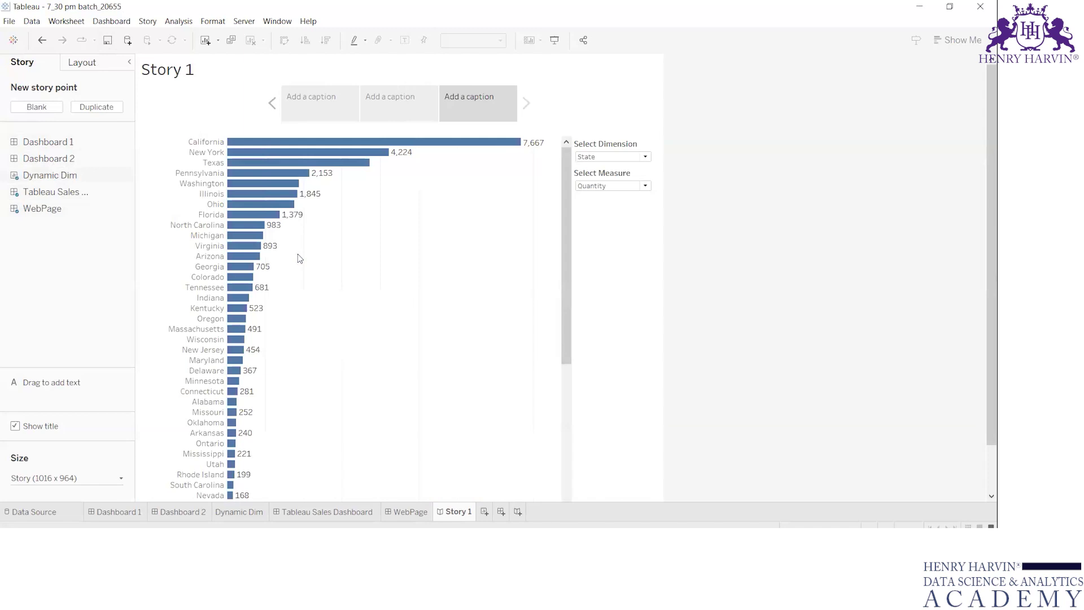
{"action": "left_click", "coordinate": [313, 120]}
{"action": "left_click", "coordinate": [370, 118]}
{"action": "left_click", "coordinate": [330, 101]}
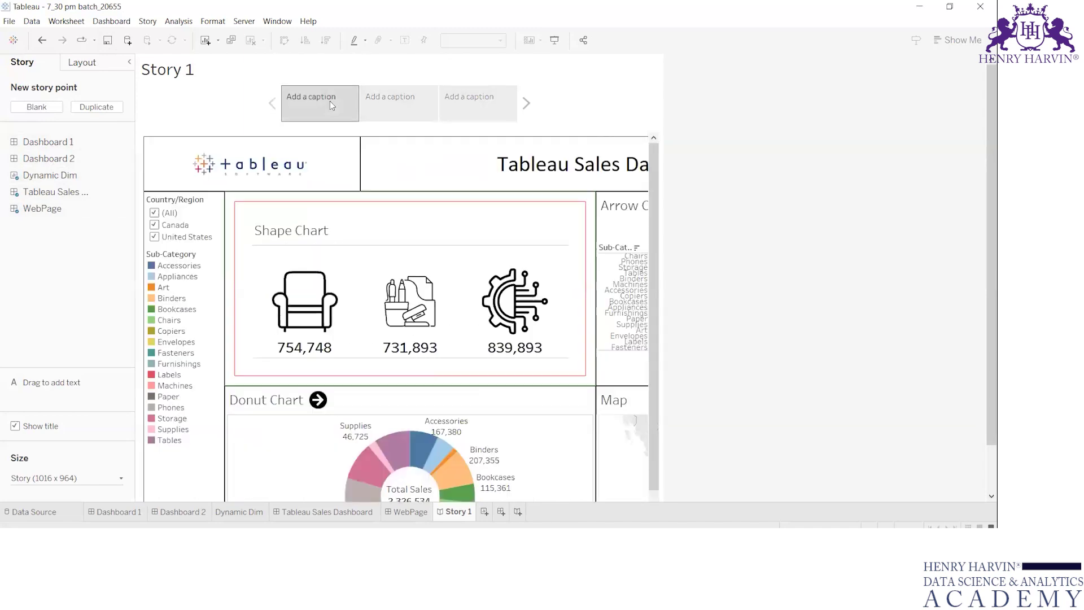